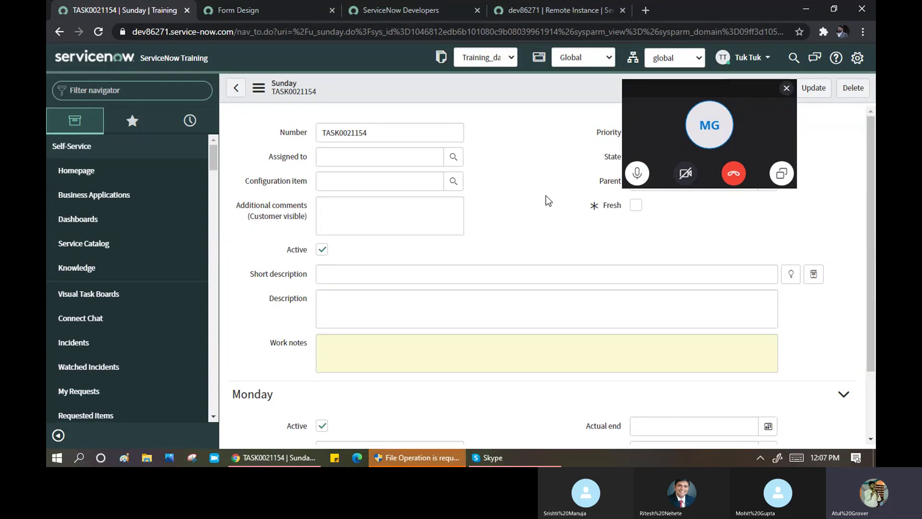
# - Filter the navigator for 'incident' and create a new Incident record, INC0010029
pyautogui.moveTo(713, 85); pyautogui.dragTo(715, 98)
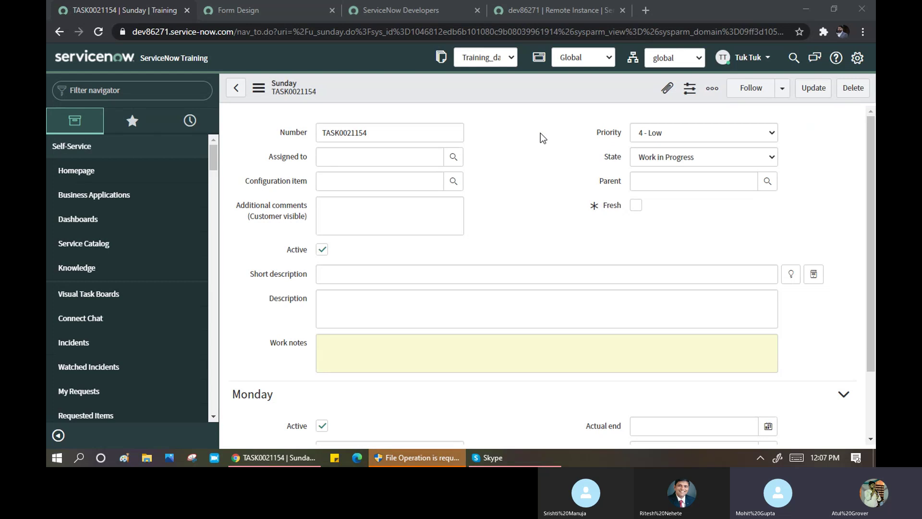
pyautogui.click(167, 91)
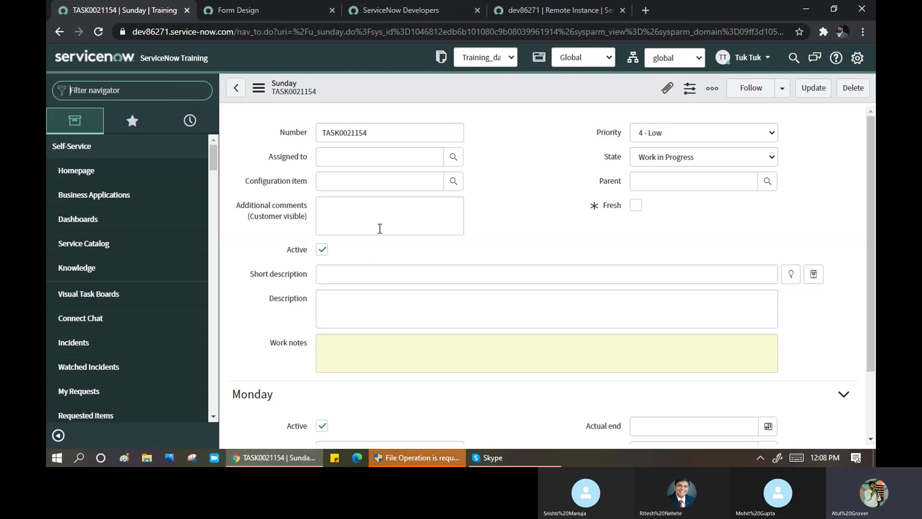
pyautogui.scroll(-2, 410, 224)
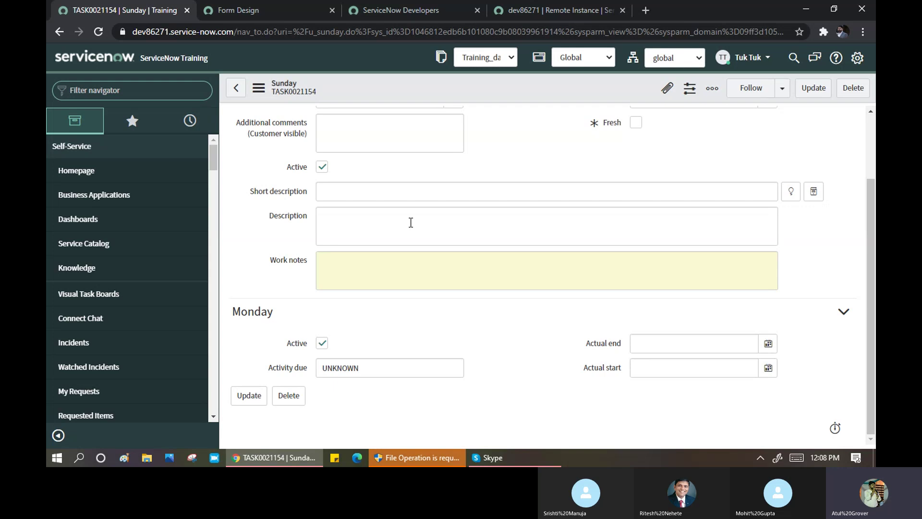
pyautogui.scroll(3, 410, 223)
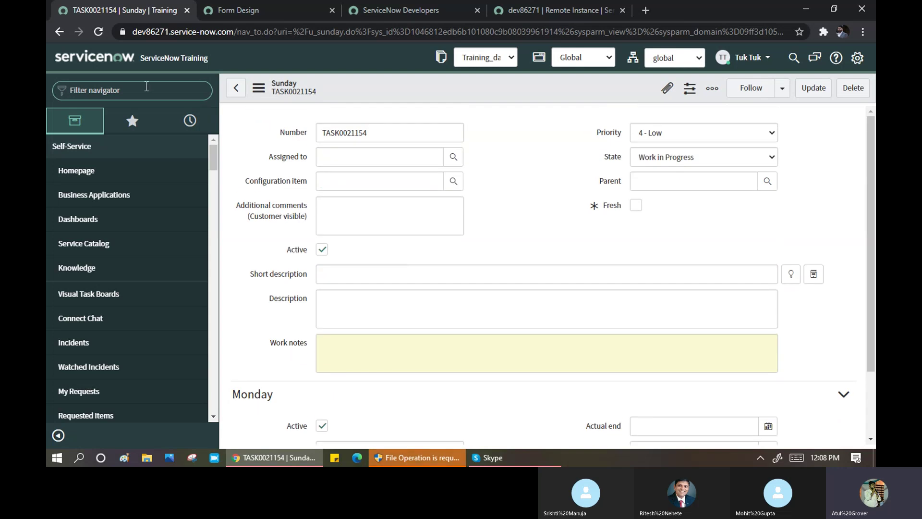
pyautogui.write('In')
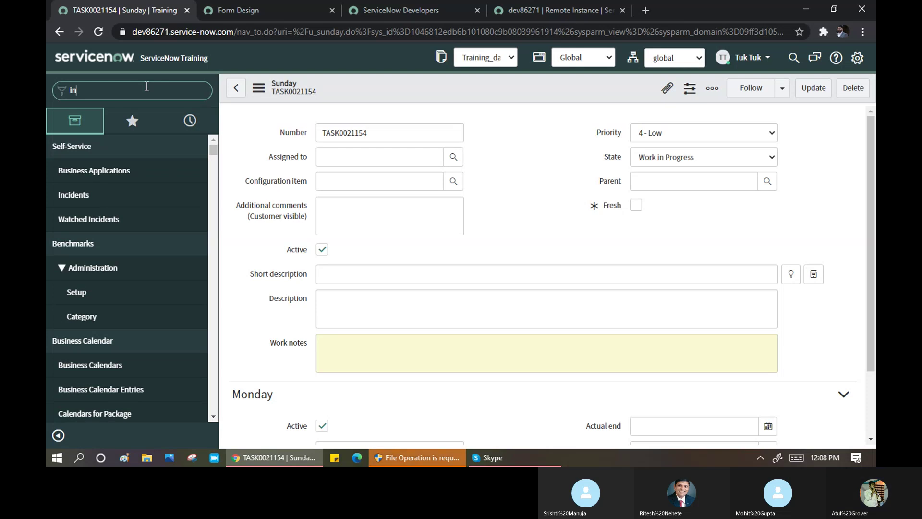
pyautogui.write('cciden')
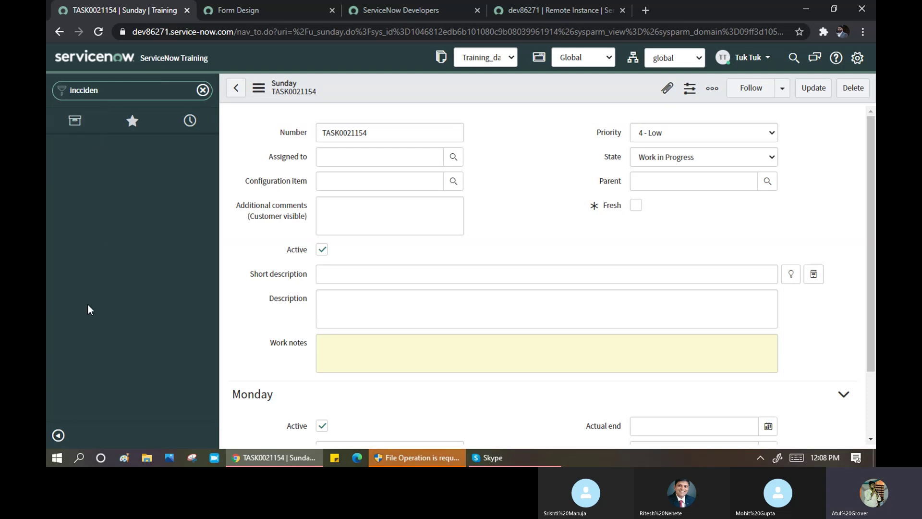
pyautogui.press('BackSpace')
pyautogui.press('BackSpace')
pyautogui.press('BackSpace')
pyautogui.press('BackSpace')
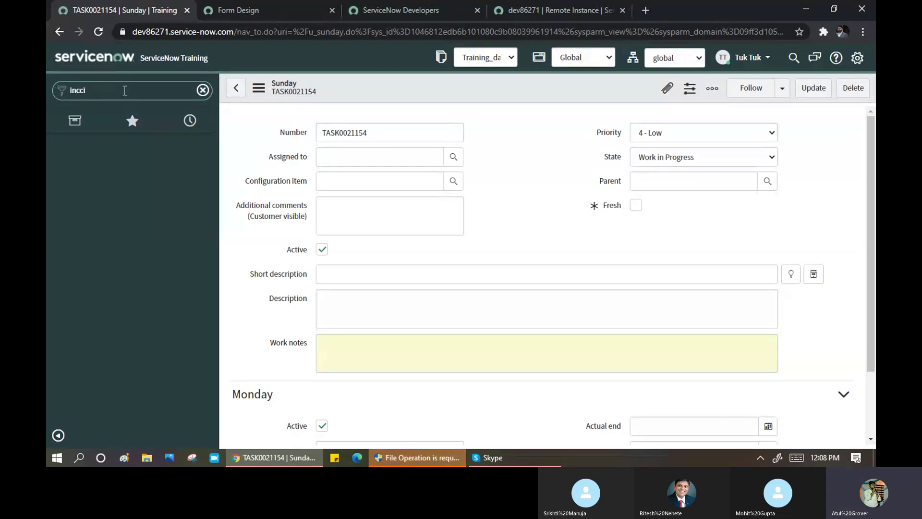
pyautogui.write('iden')
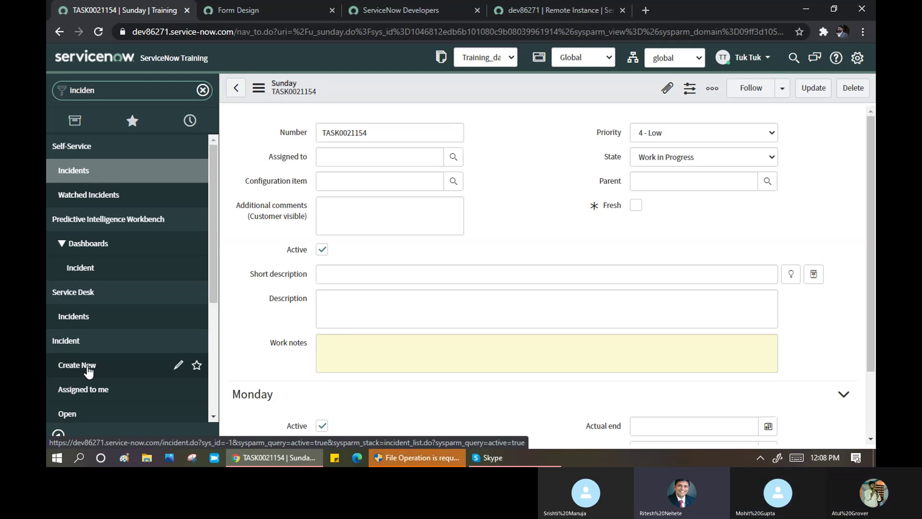
pyautogui.click(88, 366)
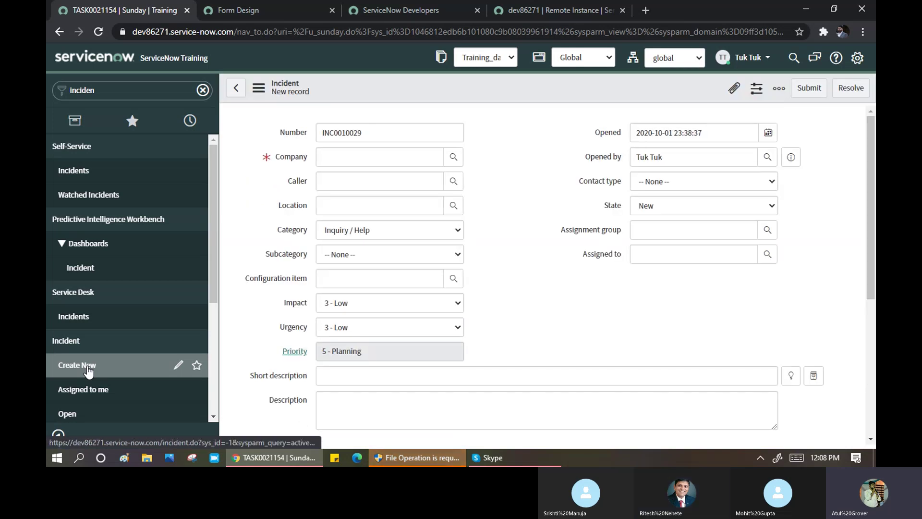
pyautogui.click(88, 369)
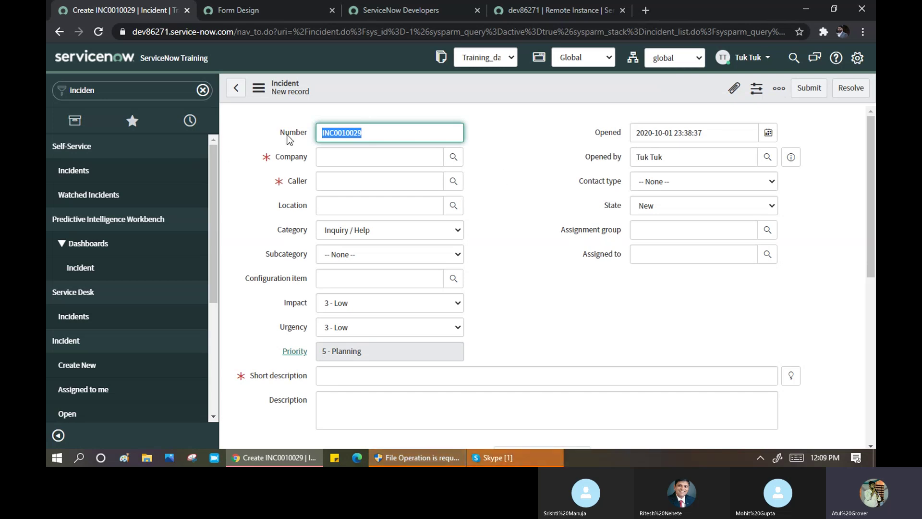
pyautogui.click(322, 134)
pyautogui.moveTo(324, 136); pyautogui.dragTo(334, 137)
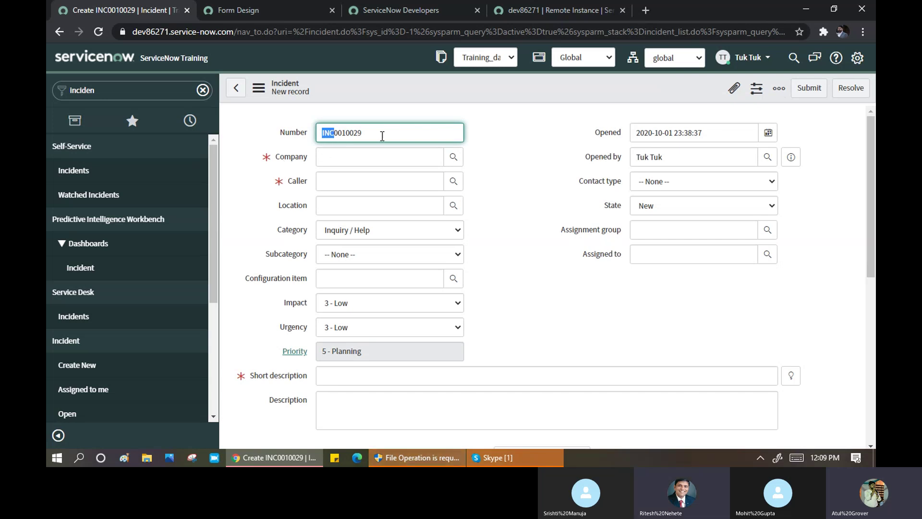
pyautogui.moveTo(375, 128); pyautogui.dragTo(321, 125)
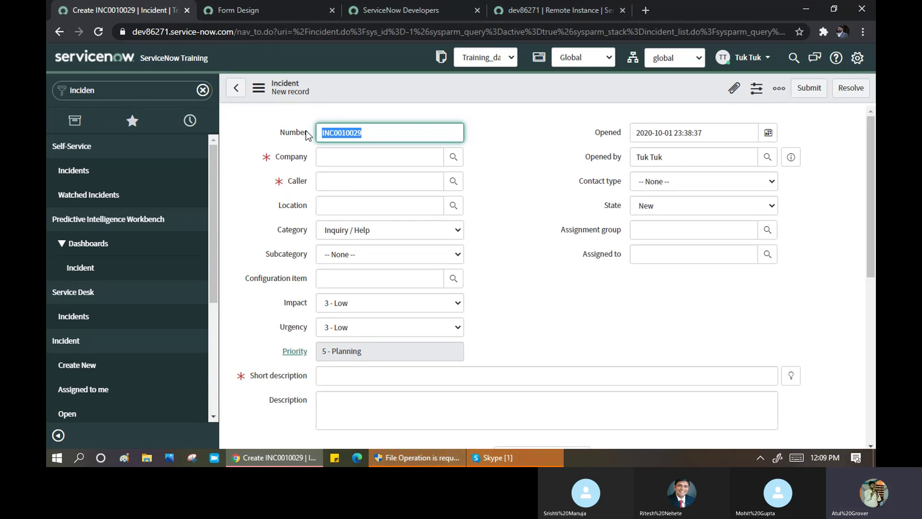
pyautogui.click(364, 135)
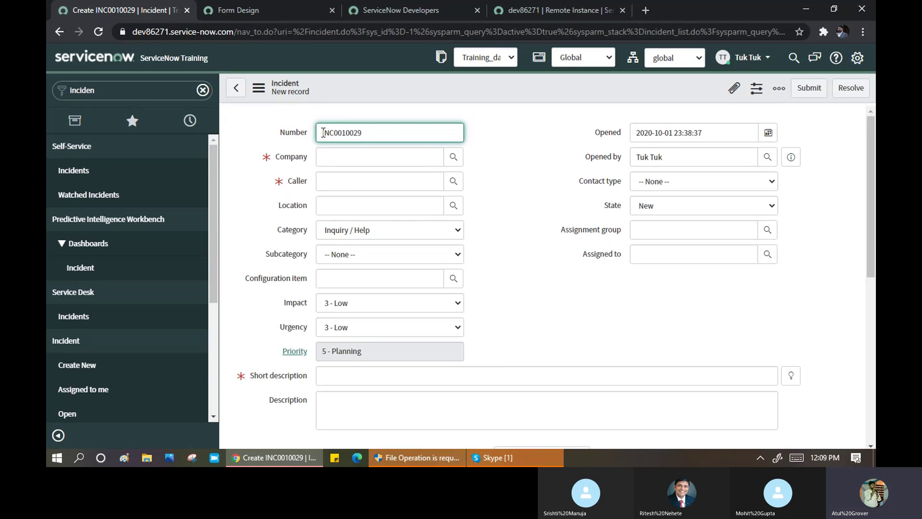
pyautogui.moveTo(323, 132); pyautogui.dragTo(369, 134)
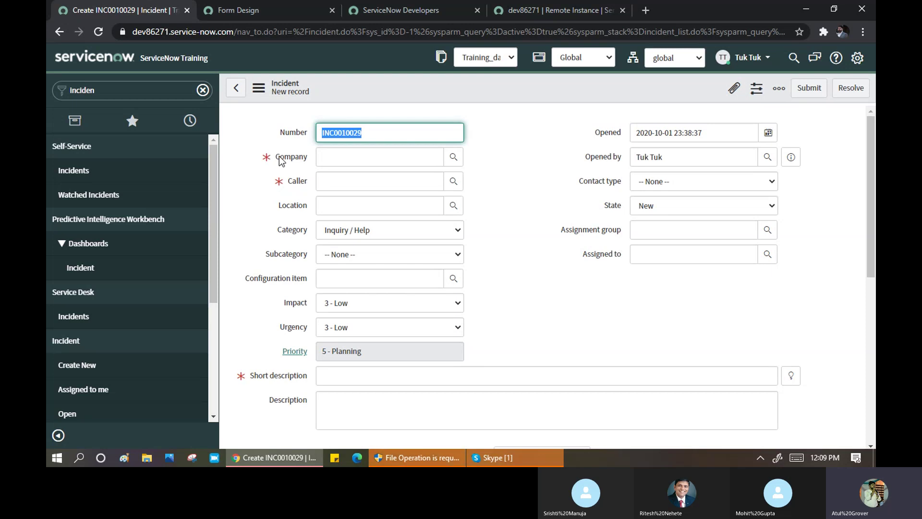
pyautogui.moveTo(298, 182)
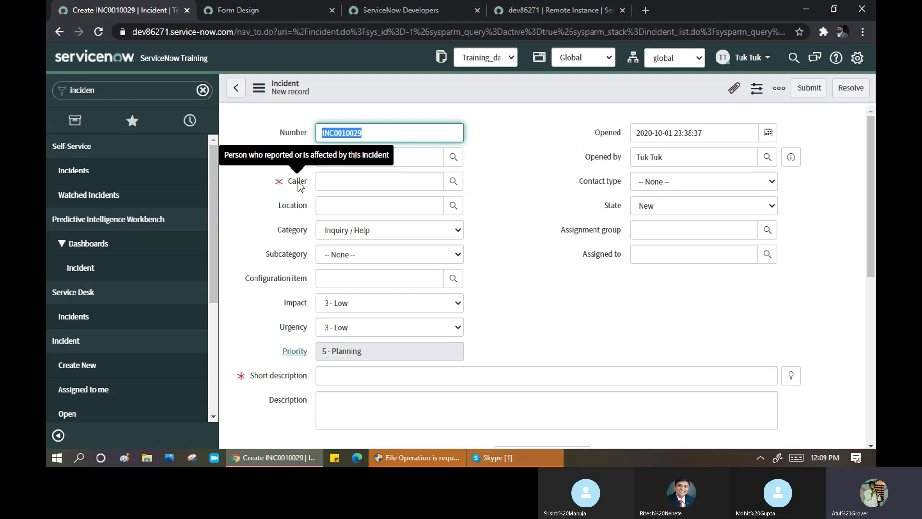
pyautogui.click(511, 172)
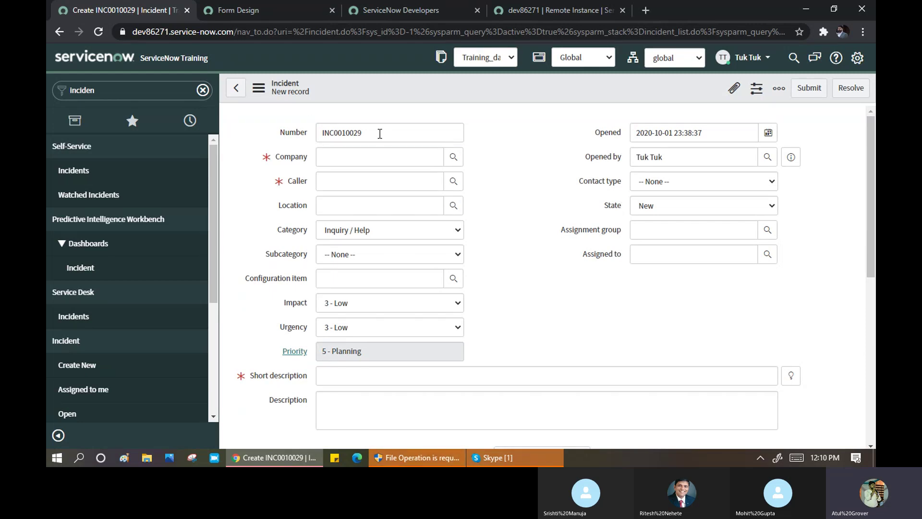
pyautogui.moveTo(379, 132); pyautogui.dragTo(325, 134)
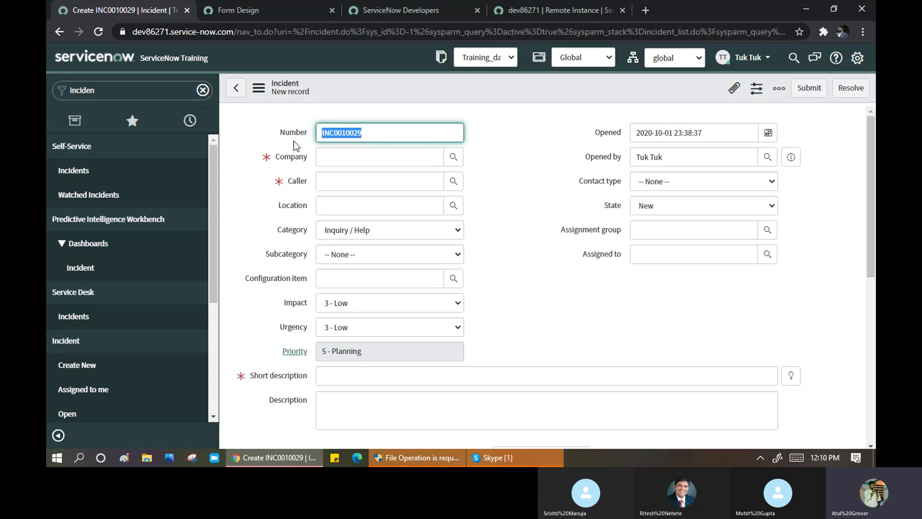
# - Filter the navigator for 'sunda' and open Create_Sunday, giving new record TASK0021155
pyautogui.click(128, 90)
pyautogui.write('sunda')
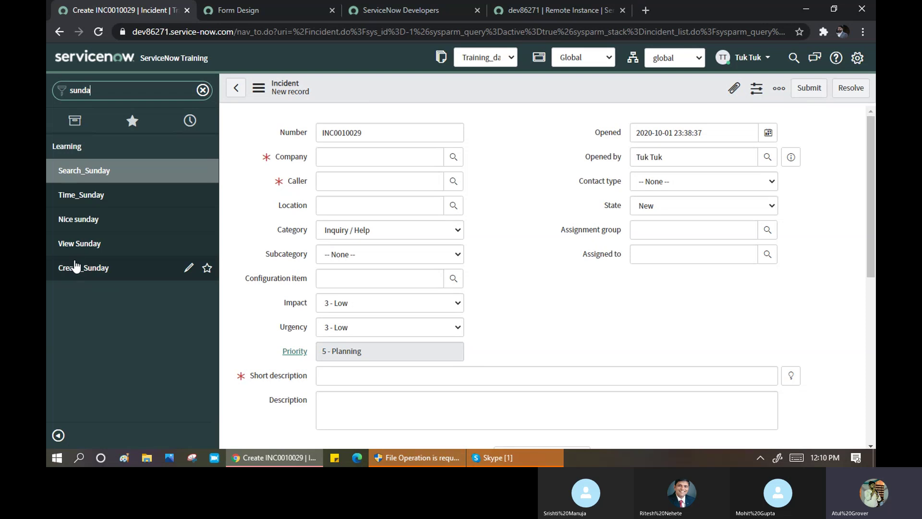
pyautogui.click(91, 271)
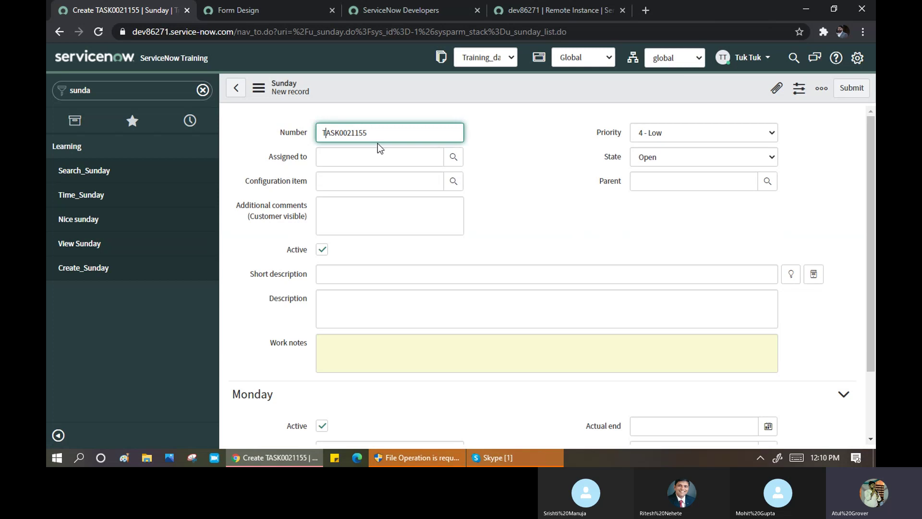
pyautogui.moveTo(320, 135); pyautogui.dragTo(366, 136)
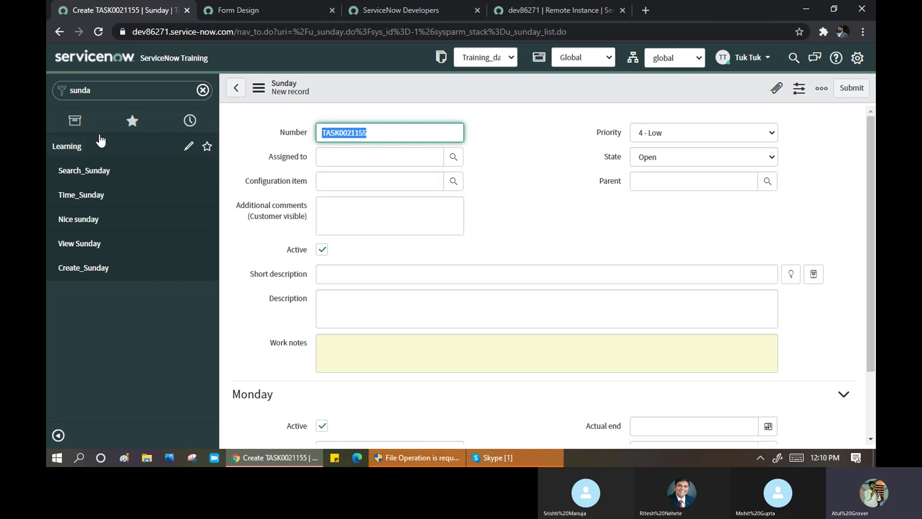
pyautogui.doubleClick(115, 91)
# - In Number Maintenance, filter Prefix by *INC to inspect the Incident row, then start a new Number record
pyautogui.write('numbr')
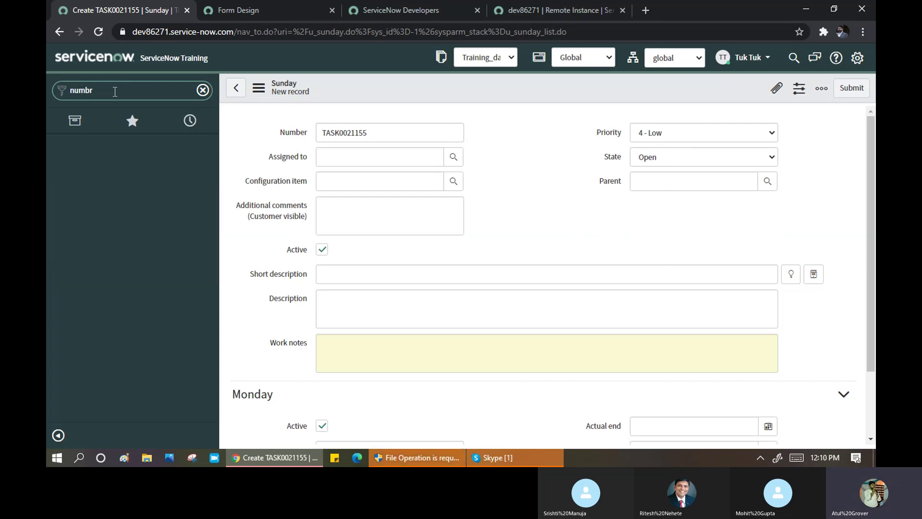
pyautogui.press('BackSpace')
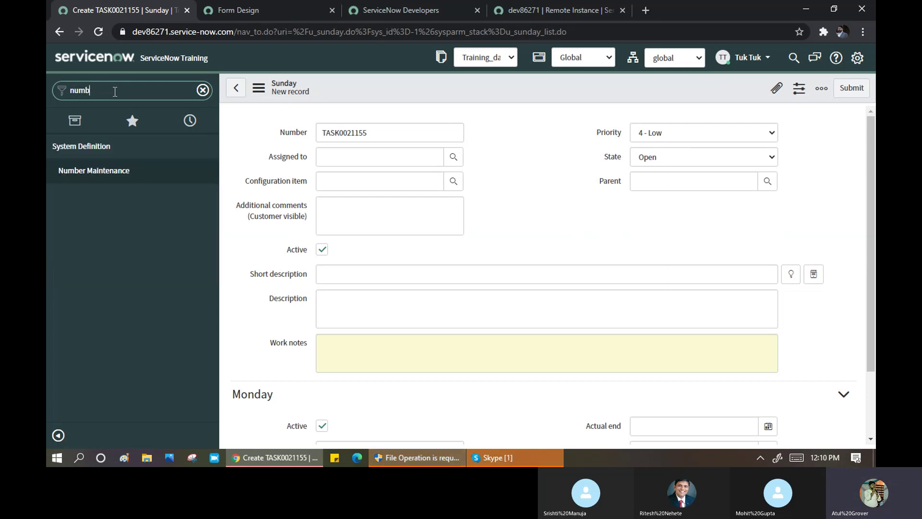
pyautogui.click(83, 173)
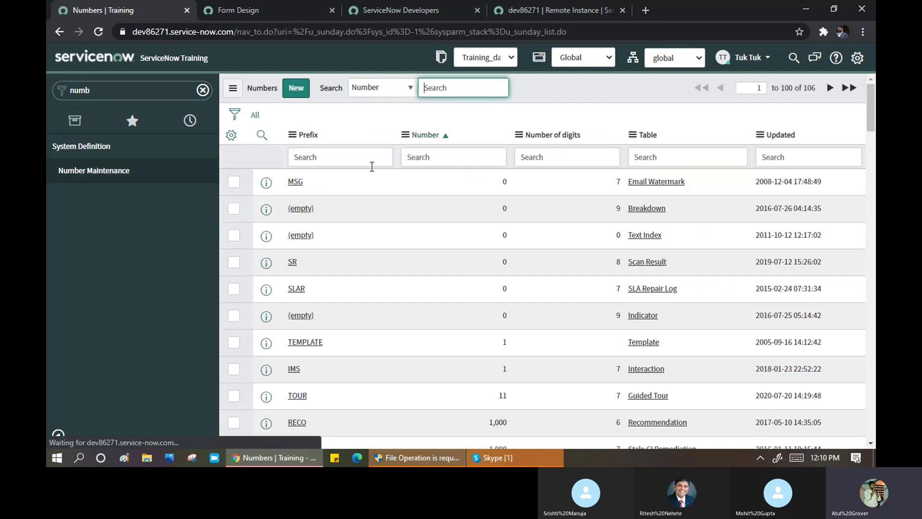
pyautogui.click(353, 154)
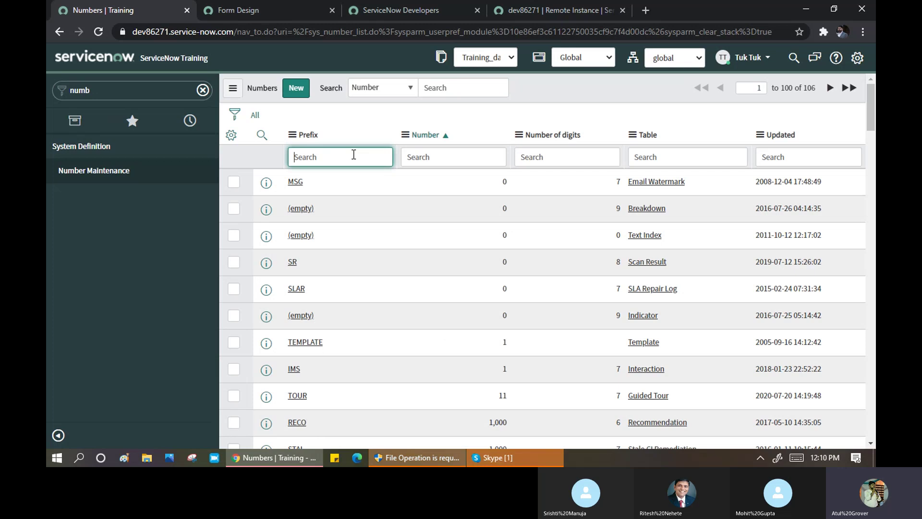
pyautogui.write('*INC')
pyautogui.press('Return')
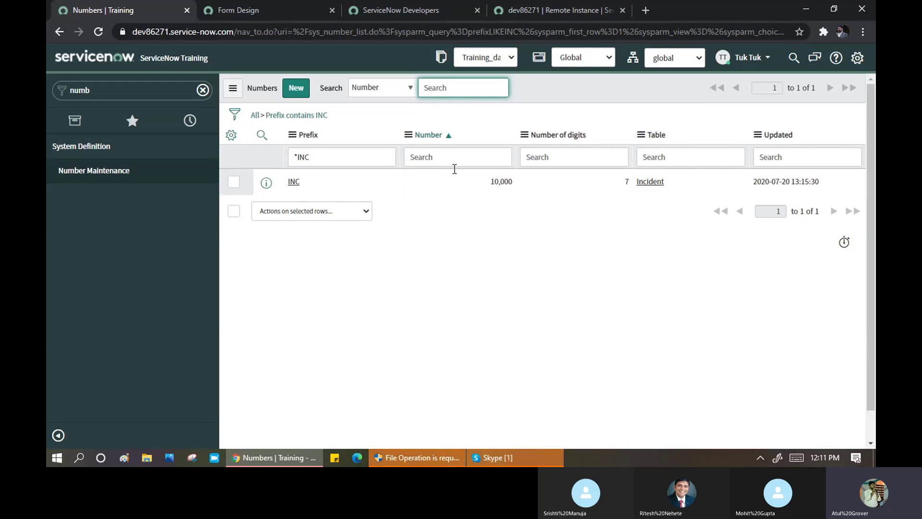
pyautogui.moveTo(488, 181); pyautogui.dragTo(500, 179)
pyautogui.doubleClick(513, 183)
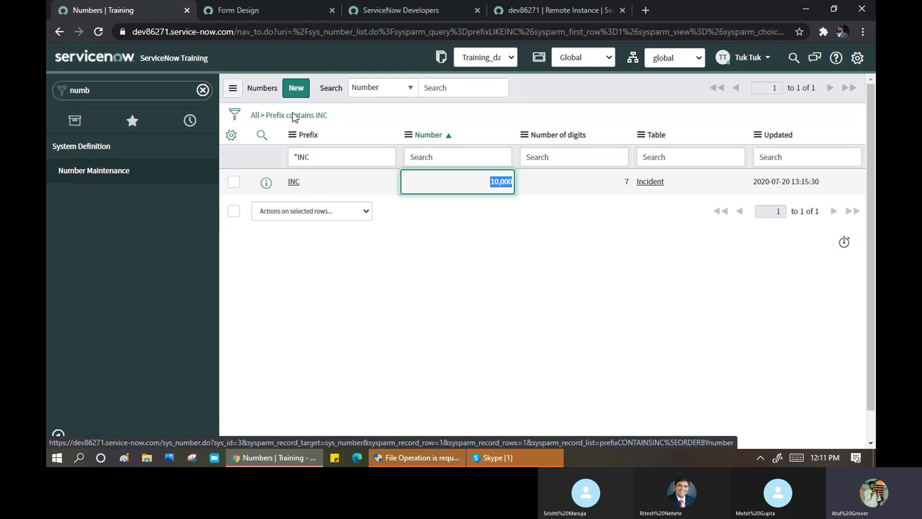
pyautogui.click(295, 89)
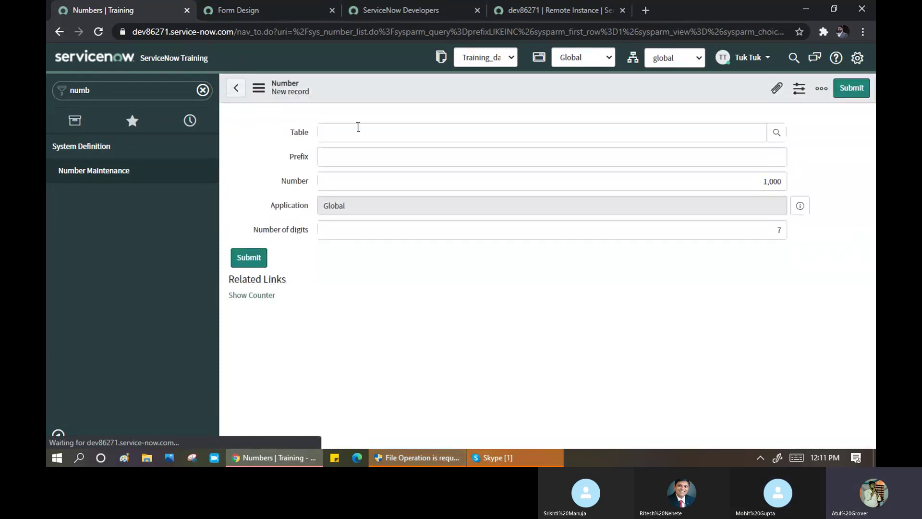
# - Set the Number record's table to Sunday, prefix to Training and digits to 10
pyautogui.click(371, 138)
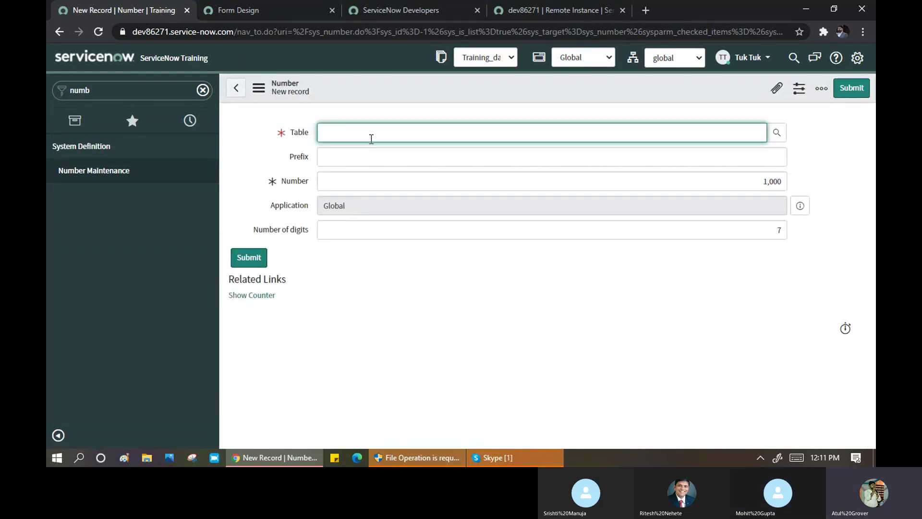
pyautogui.write('sund')
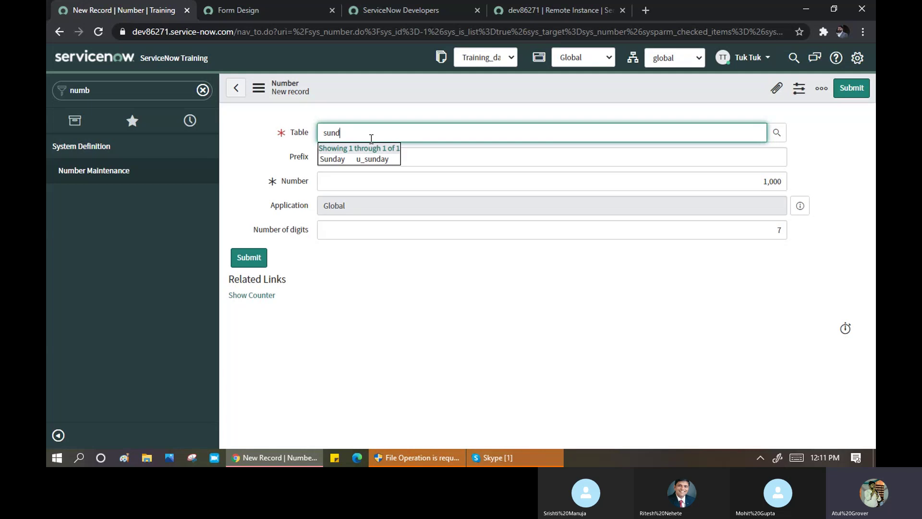
pyautogui.click(373, 159)
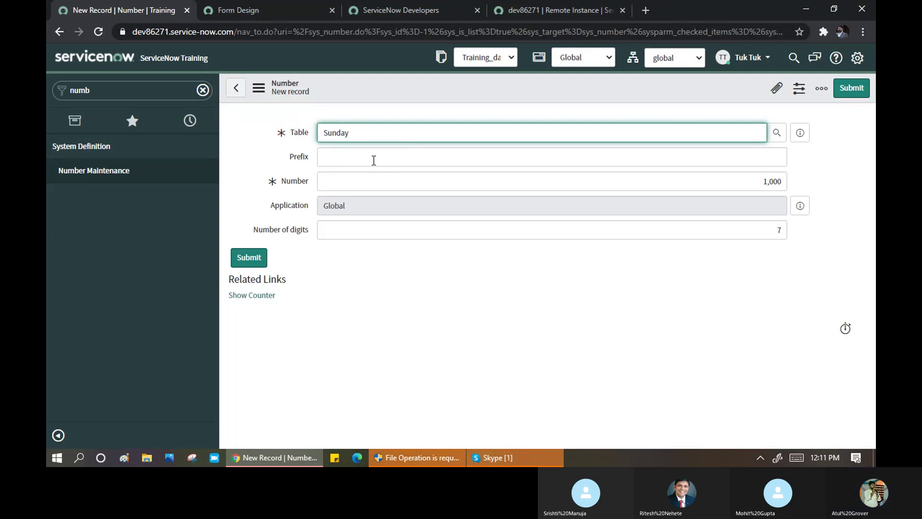
pyautogui.click(374, 160)
pyautogui.write('Tr')
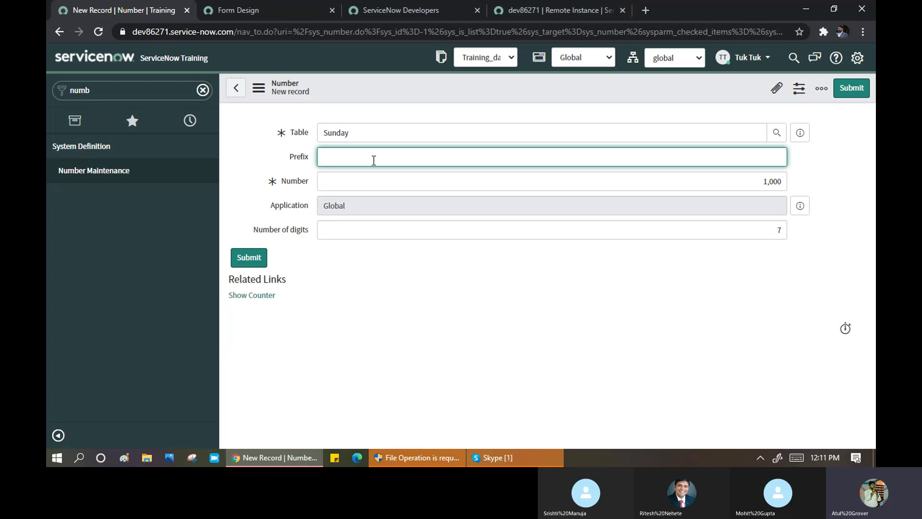
pyautogui.write('Training')
pyautogui.moveTo(769, 231); pyautogui.dragTo(793, 233)
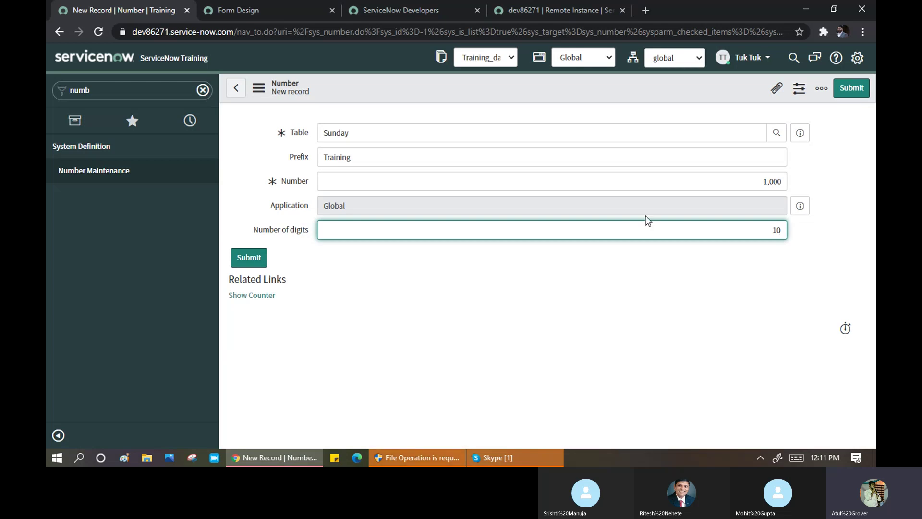
# - Save the new Sunday numbering record from the form header menu
pyautogui.rightClick(393, 91)
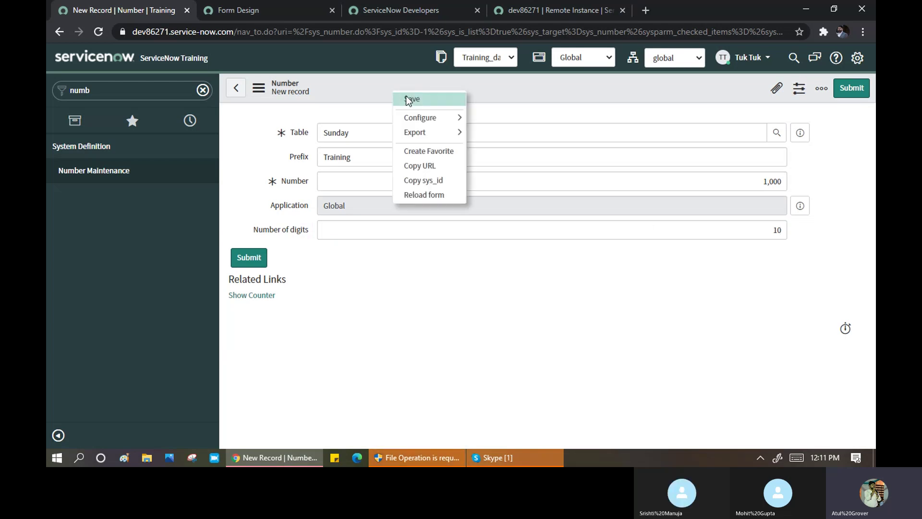
pyautogui.click(406, 98)
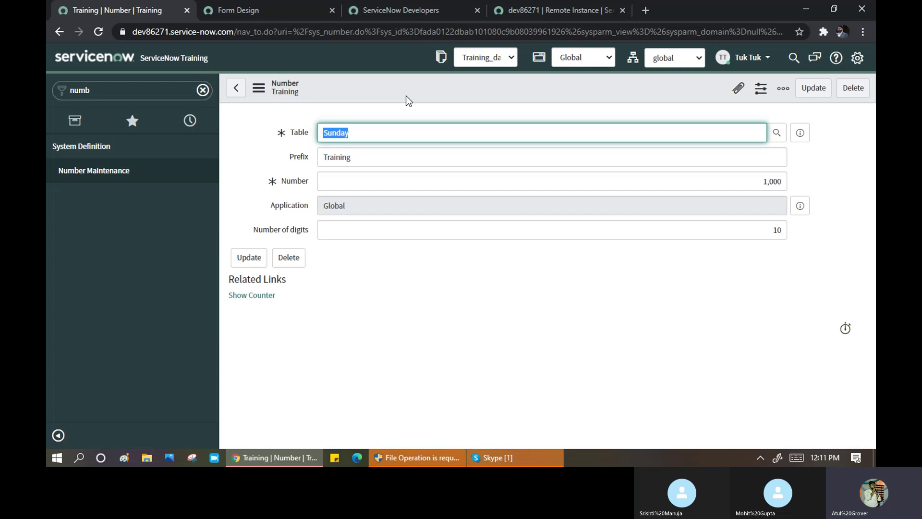
pyautogui.doubleClick(109, 90)
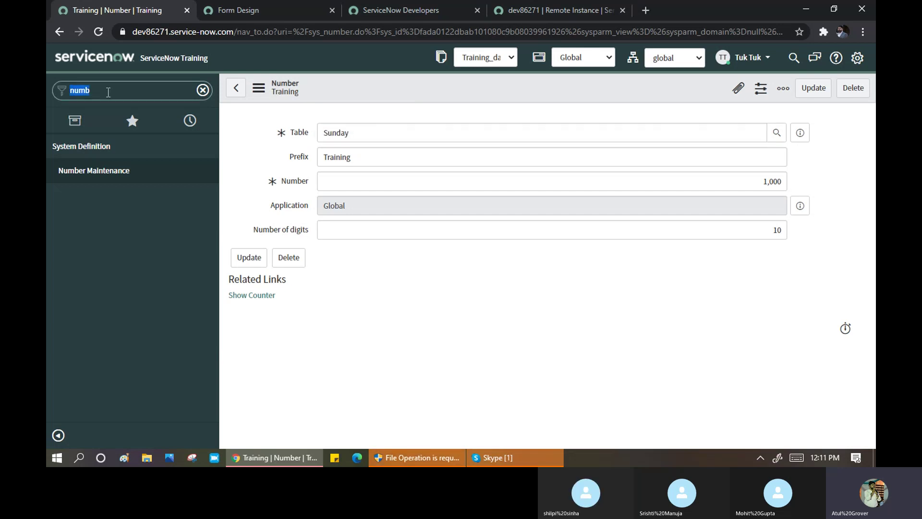
pyautogui.write('sund')
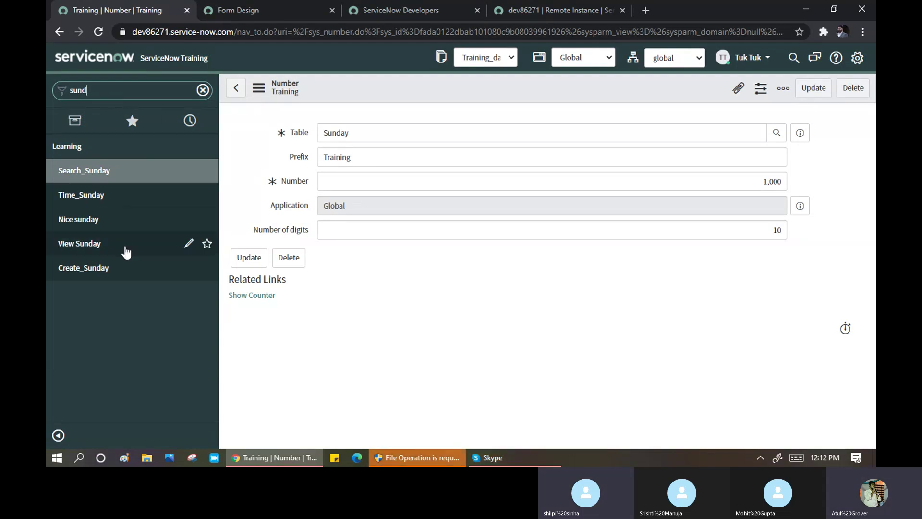
pyautogui.click(91, 270)
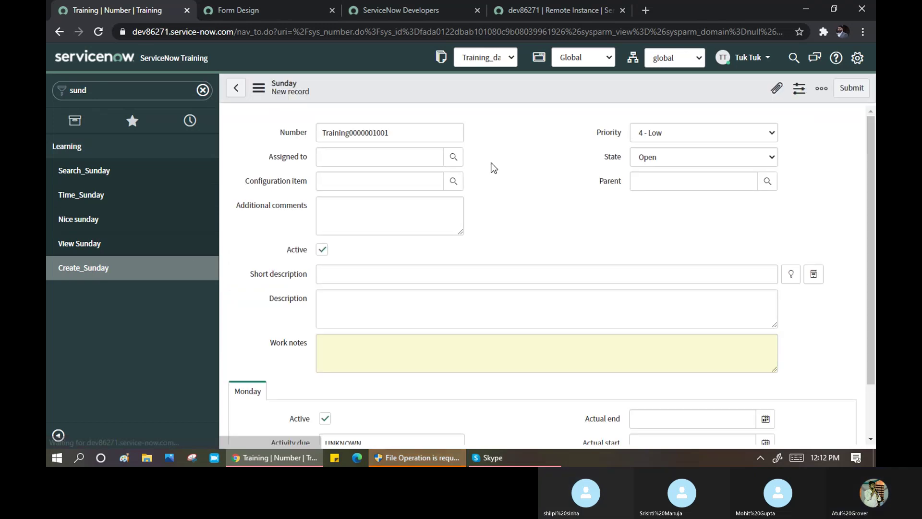
pyautogui.click(415, 130)
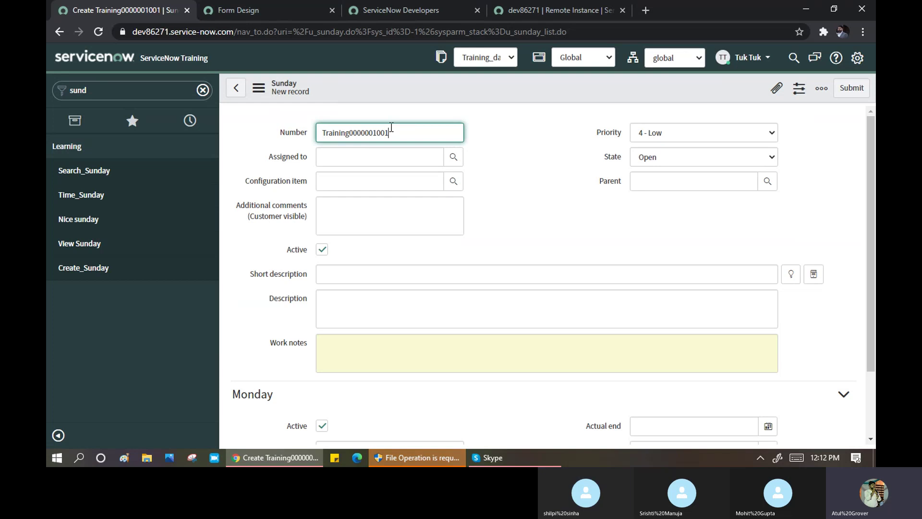
pyautogui.moveTo(390, 131); pyautogui.dragTo(325, 136)
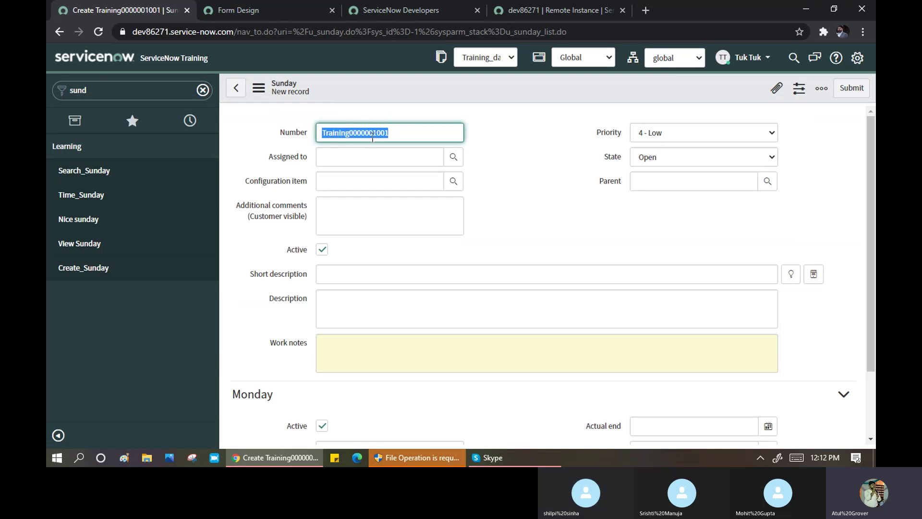
pyautogui.click(296, 137)
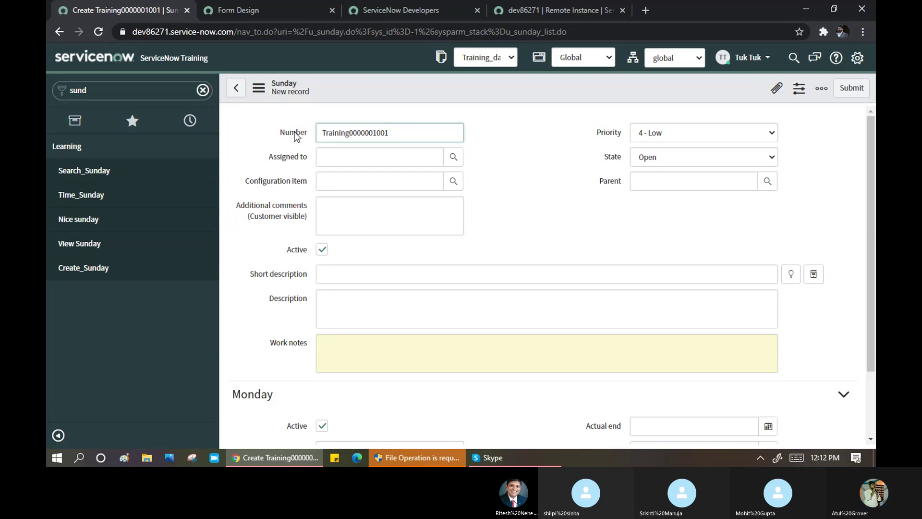
pyautogui.rightClick(295, 133)
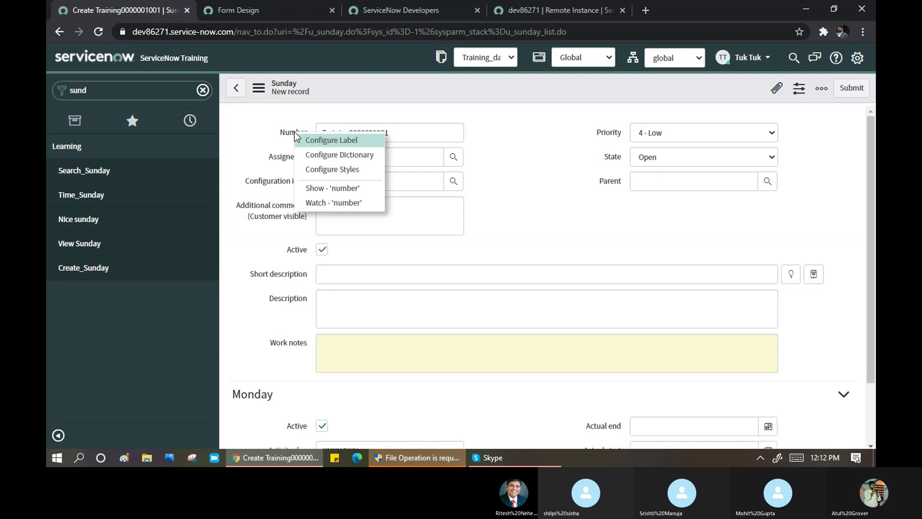
# - Open the Number field's dictionary entry and browse its Attributes, Labels and Dictionary Overrides
pyautogui.click(326, 154)
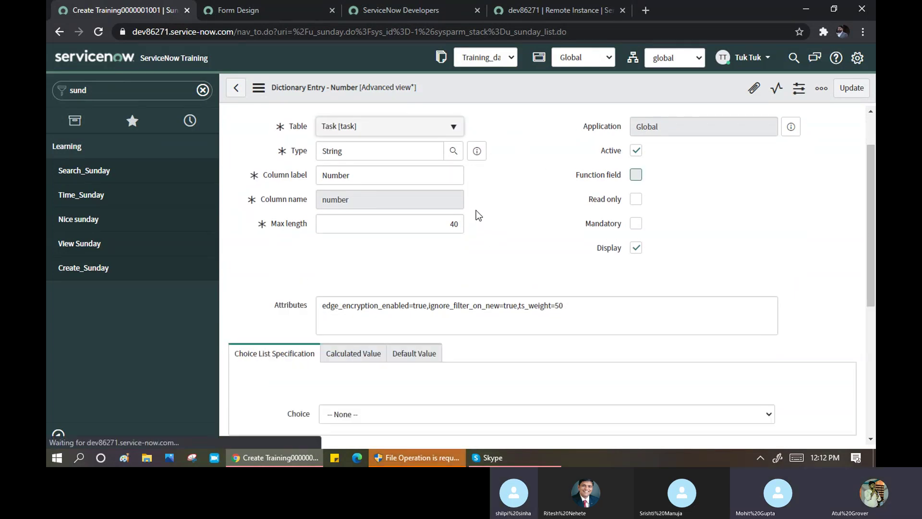
pyautogui.scroll(-5, 476, 211)
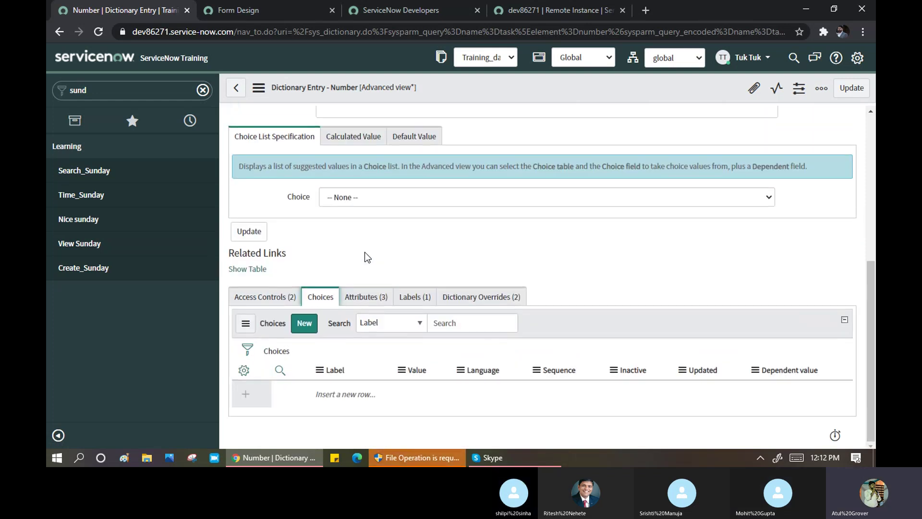
pyautogui.click(381, 300)
pyautogui.click(412, 298)
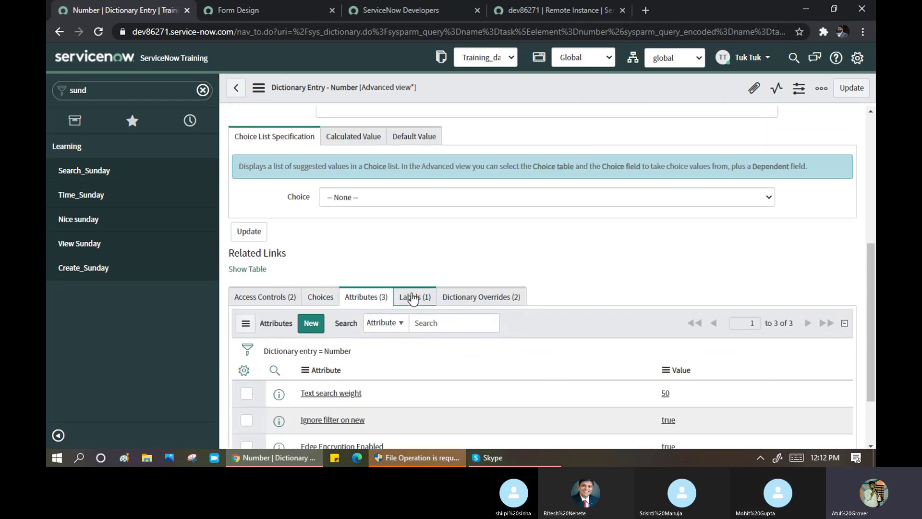
pyautogui.click(481, 296)
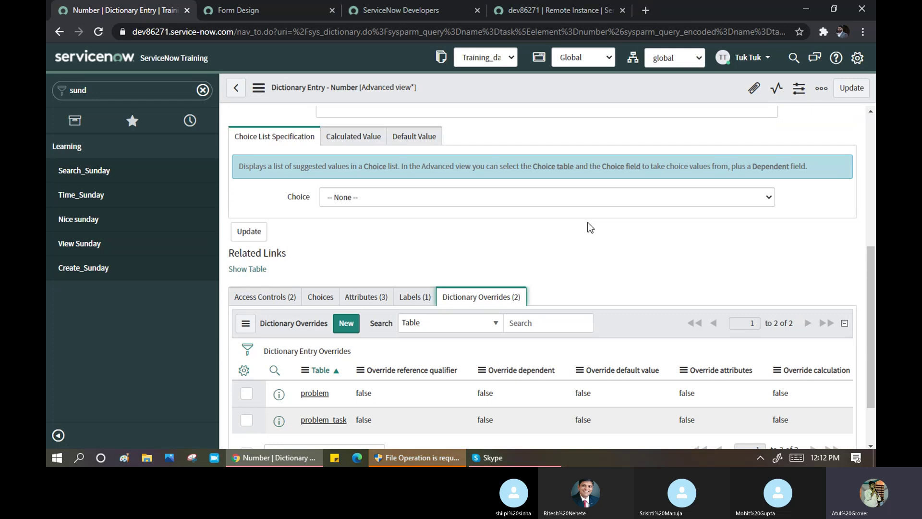
pyautogui.scroll(-2, 590, 228)
pyautogui.scroll(4, 351, 251)
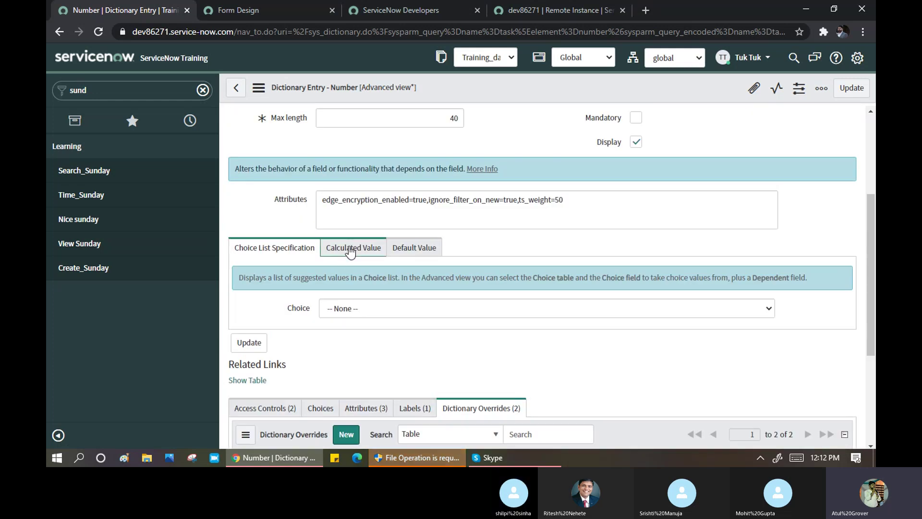
# - Review the Calculated Value and Default Value tabs, inspecting the Get Next Padded Number default
pyautogui.click(350, 250)
pyautogui.click(409, 250)
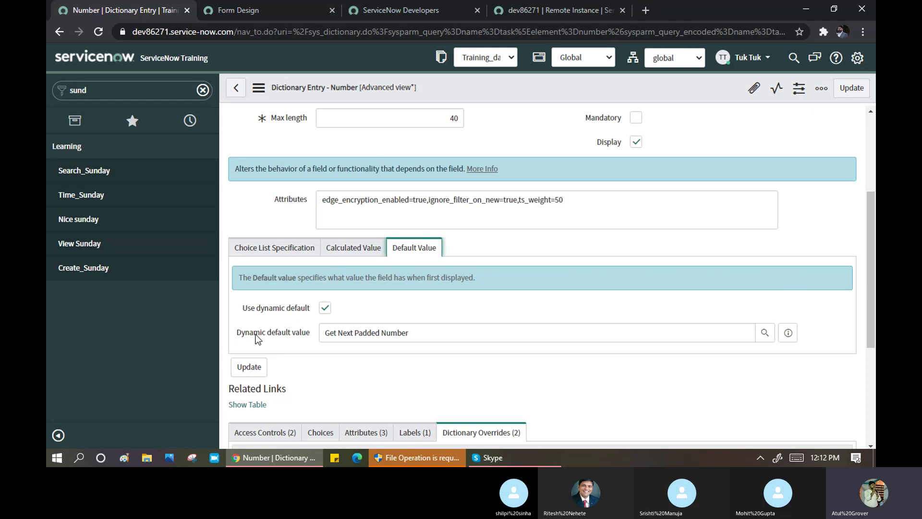
pyautogui.click(331, 332)
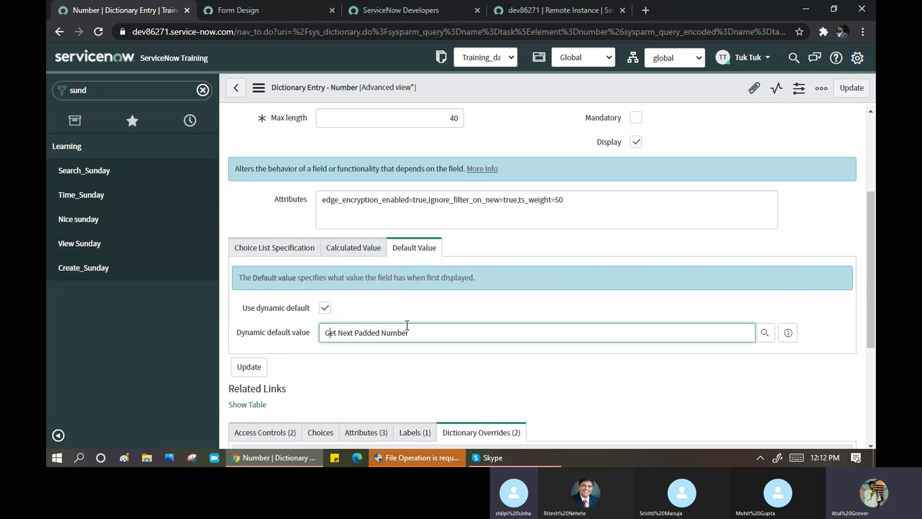
pyautogui.scroll(-3, 429, 309)
pyautogui.scroll(-2, 441, 270)
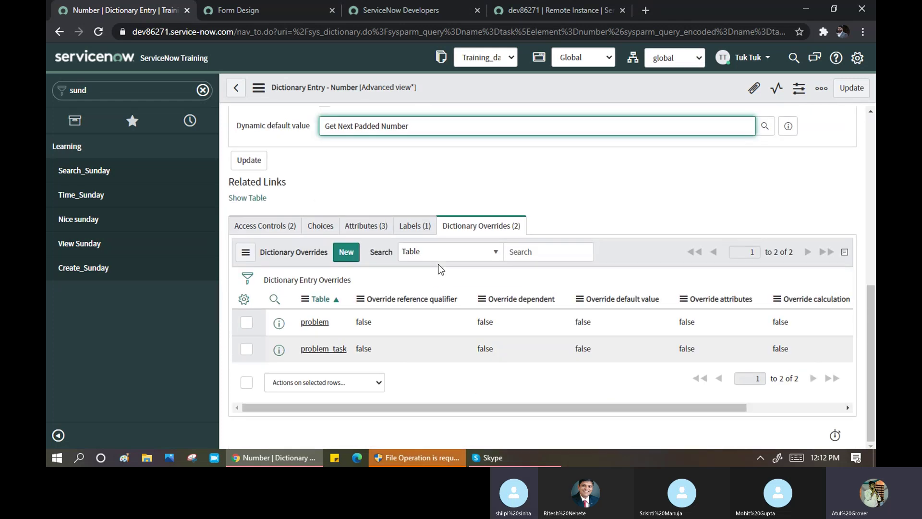
pyautogui.scroll(4, 450, 231)
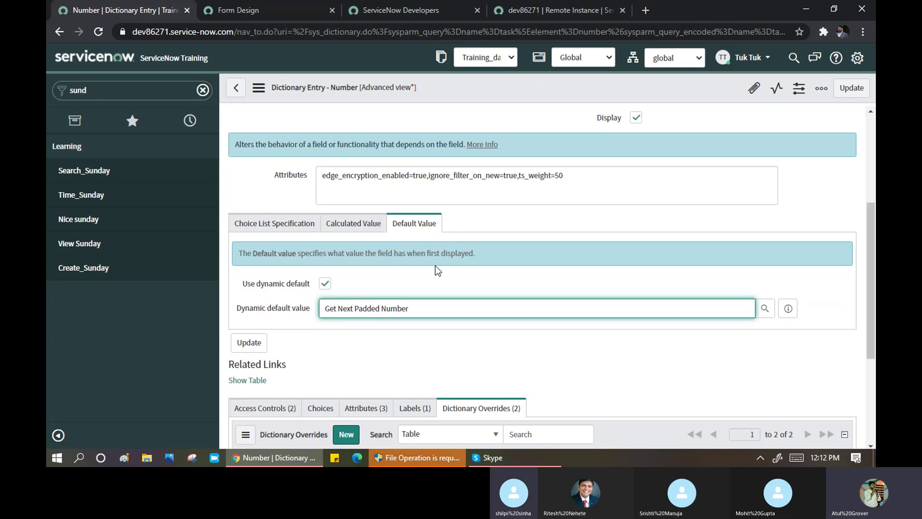
pyautogui.scroll(4, 437, 264)
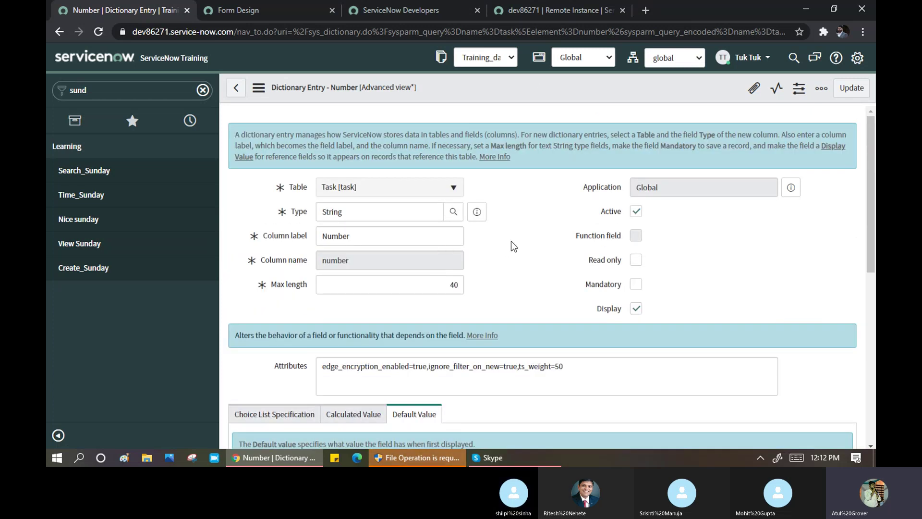
pyautogui.scroll(-1, 428, 258)
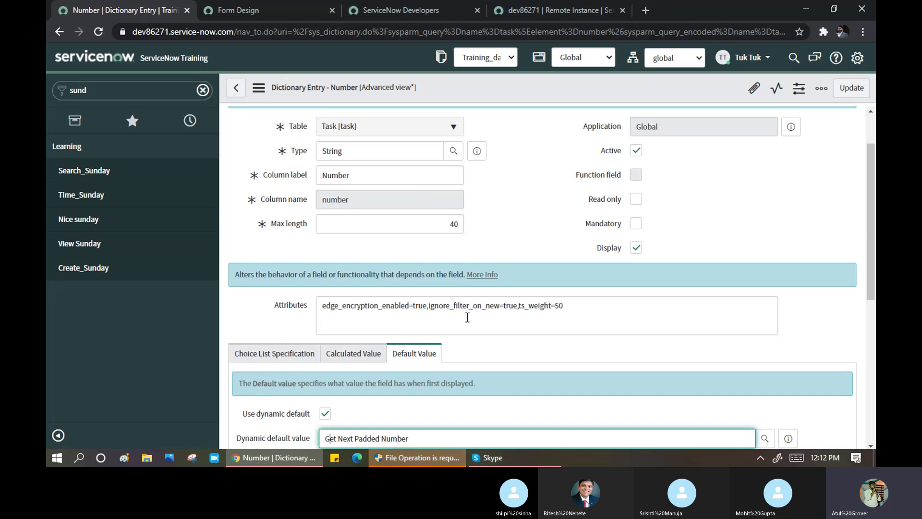
pyautogui.scroll(1, 474, 322)
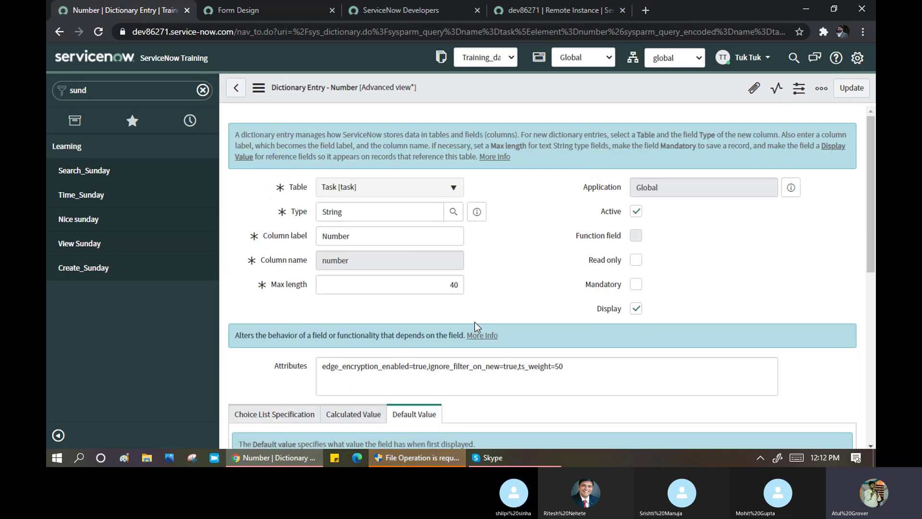
# - From a new Sunday record, use Configure > Table to view the Sunday table's 74 columns
pyautogui.click(83, 269)
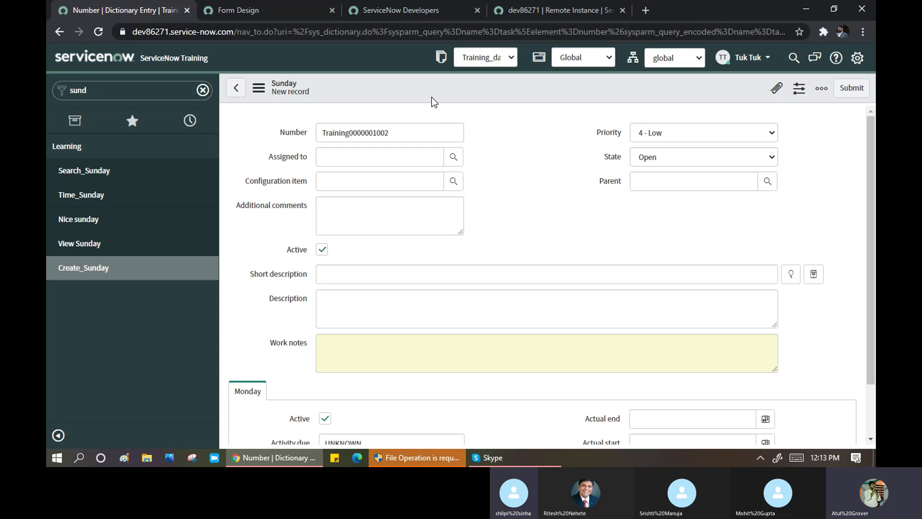
pyautogui.rightClick(432, 91)
pyautogui.click(381, 89)
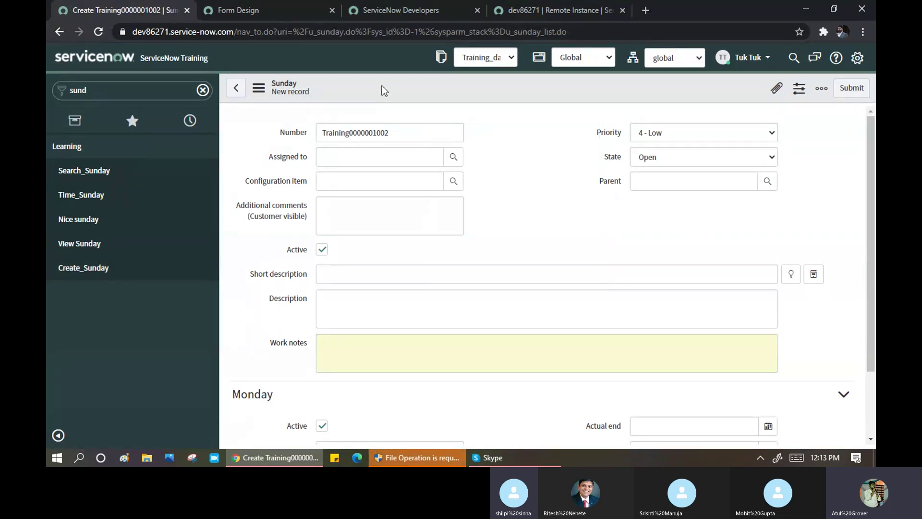
pyautogui.rightClick(381, 85)
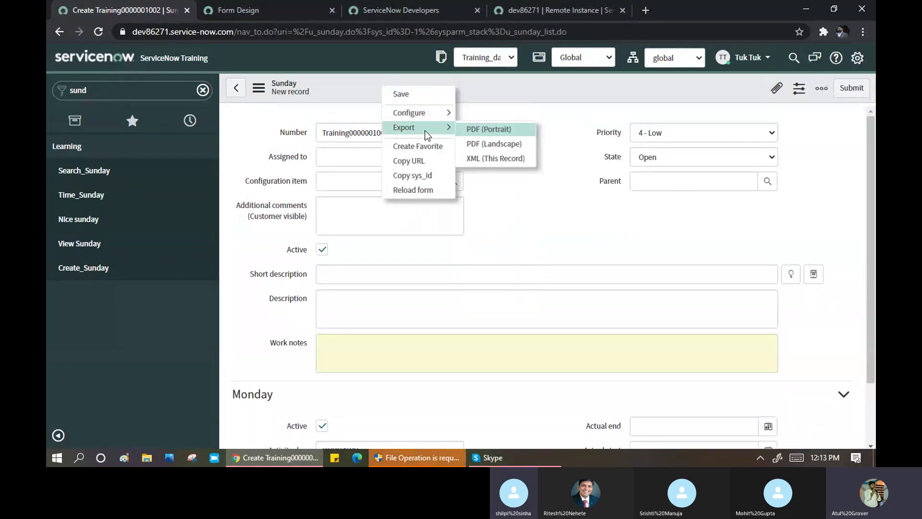
pyautogui.moveTo(418, 113)
pyautogui.click(488, 177)
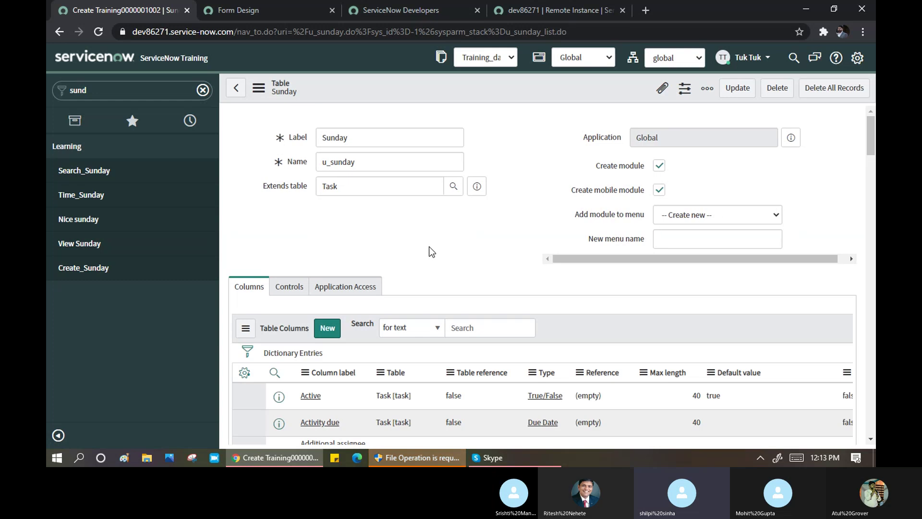
pyautogui.scroll(-1, 431, 246)
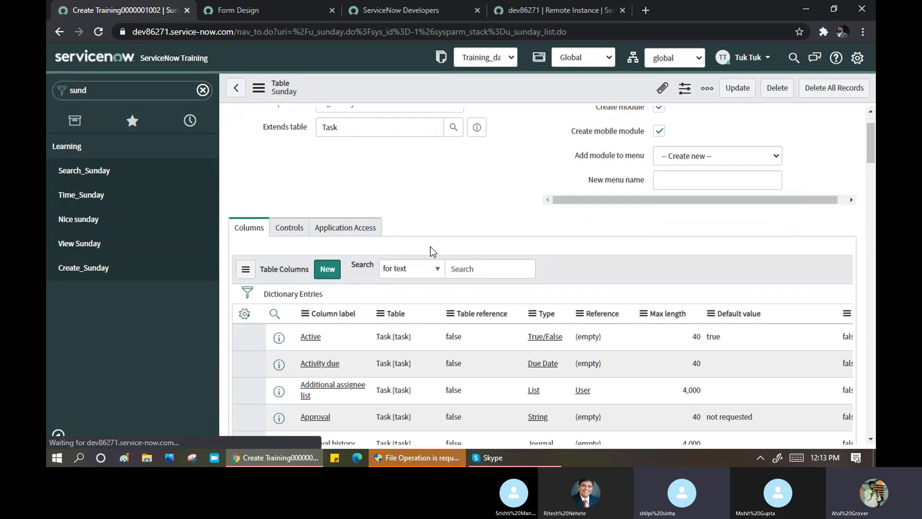
pyautogui.scroll(-2, 325, 259)
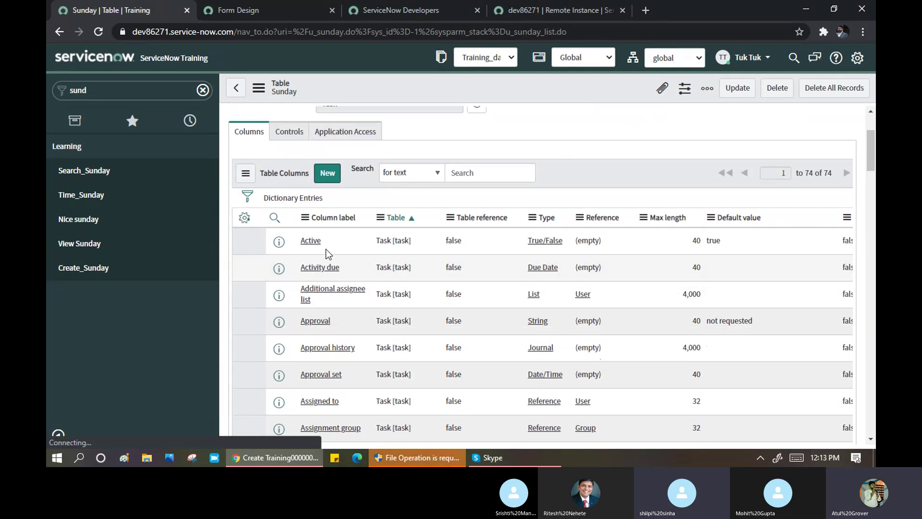
# - Start a new String column labelled Training Number, named u_training_number
pyautogui.click(320, 179)
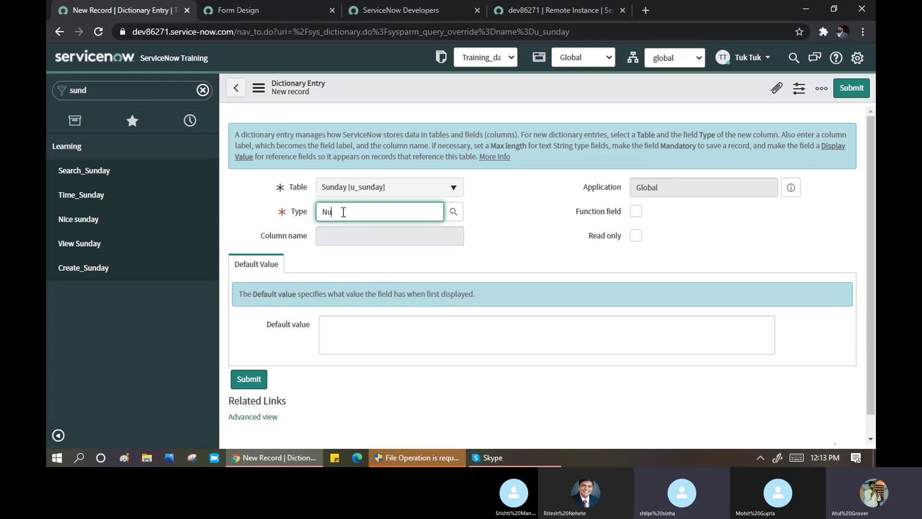
pyautogui.press('BackSpace')
pyautogui.press('BackSpace')
pyautogui.write('*')
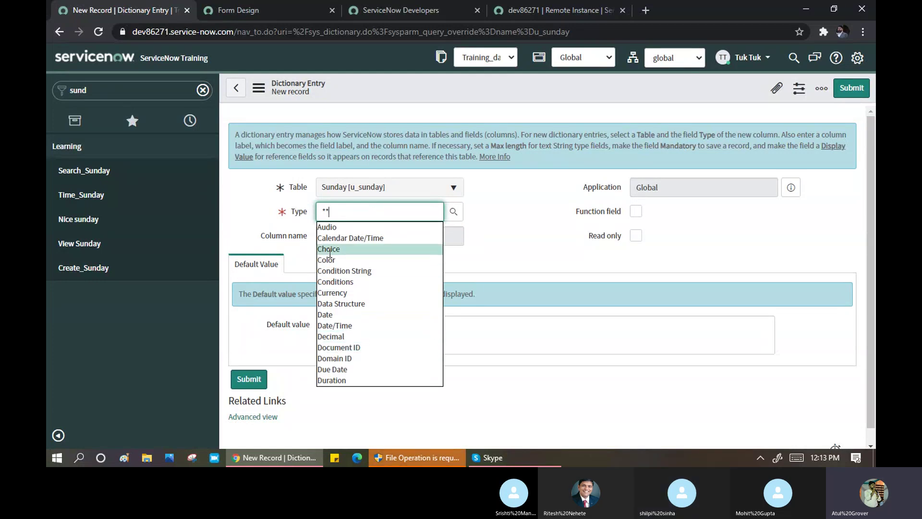
pyautogui.moveTo(337, 211); pyautogui.dragTo(283, 217)
pyautogui.write('St')
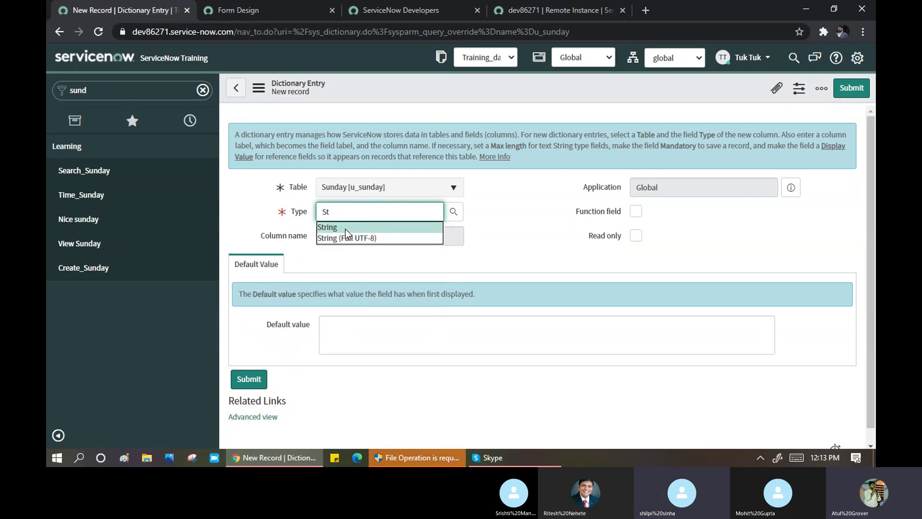
pyautogui.click(345, 228)
pyautogui.click(350, 237)
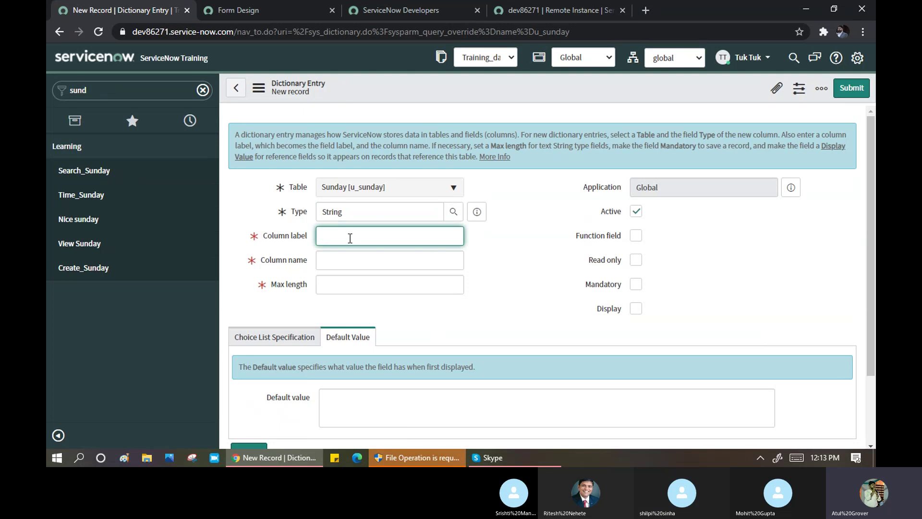
pyautogui.write('Tra')
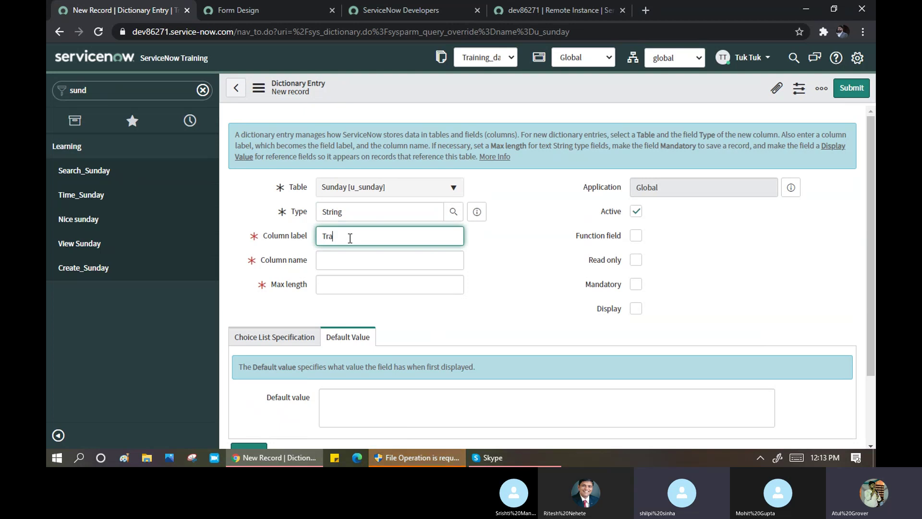
pyautogui.write('ining')
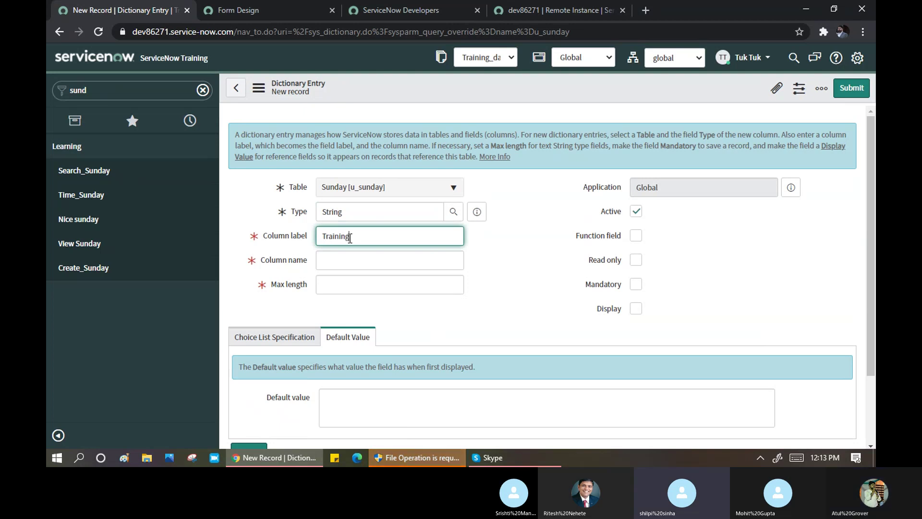
pyautogui.write('Number')
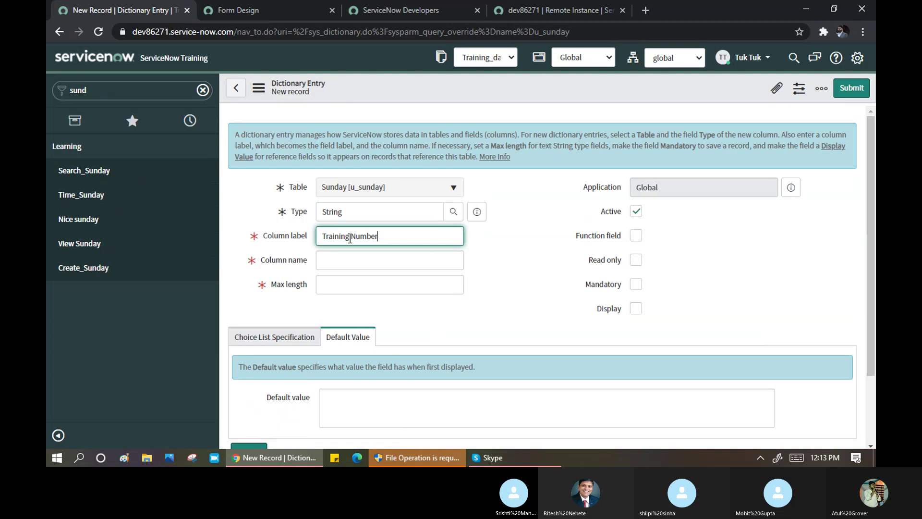
pyautogui.press('Tab')
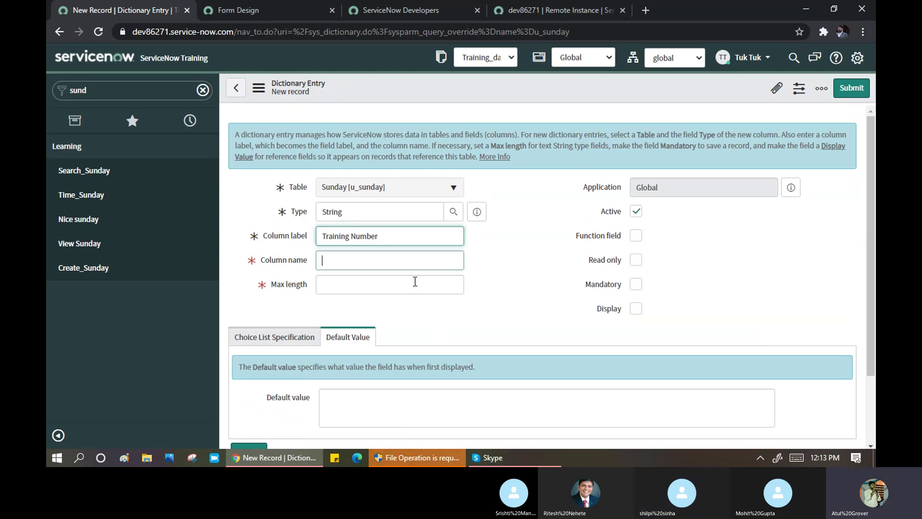
# - Set the column's max length to 40 and save it
pyautogui.click(415, 282)
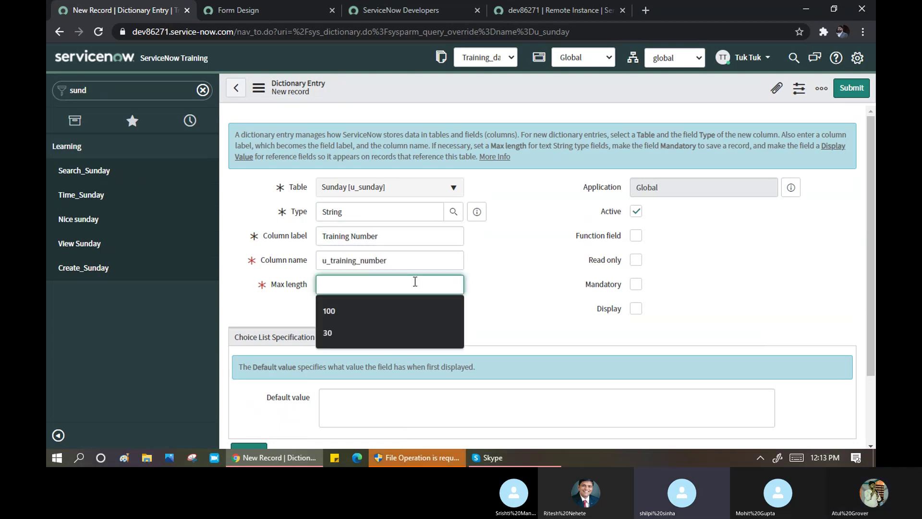
pyautogui.write('40')
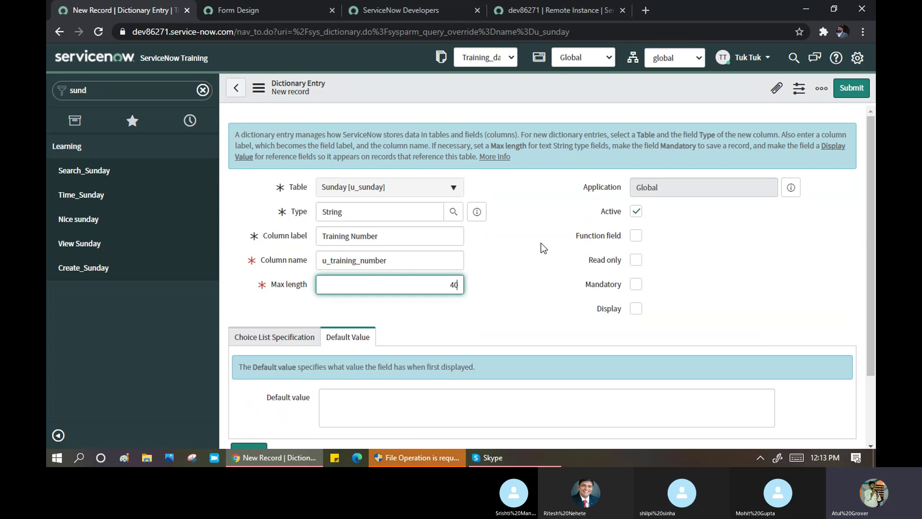
pyautogui.click(540, 243)
pyautogui.scroll(-3, 541, 244)
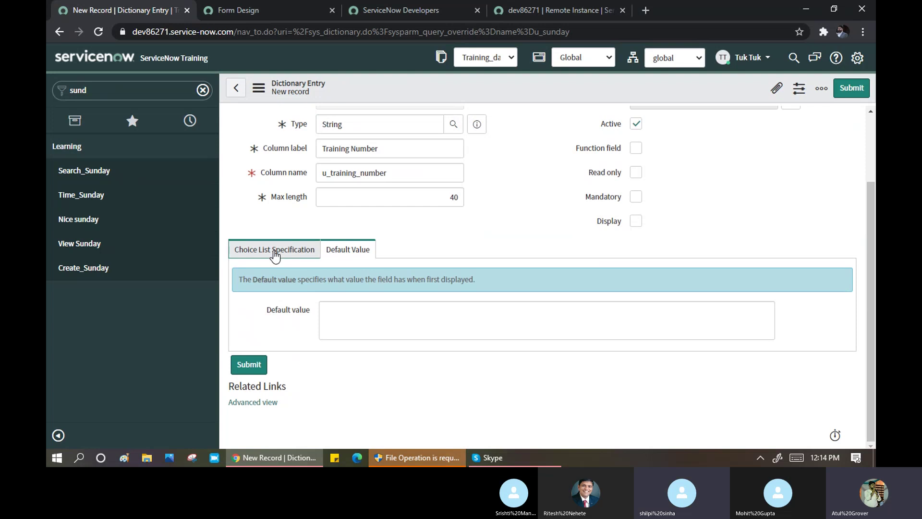
pyautogui.click(275, 250)
pyautogui.rightClick(426, 88)
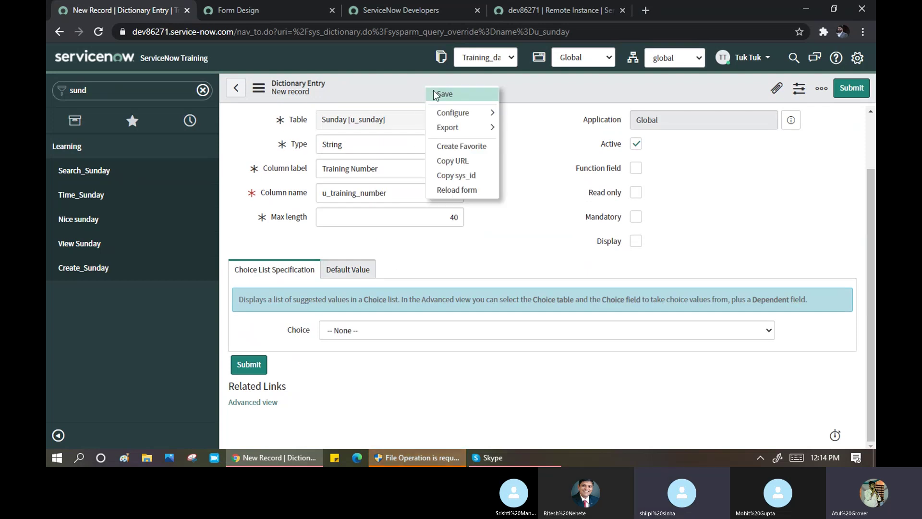
pyautogui.click(452, 95)
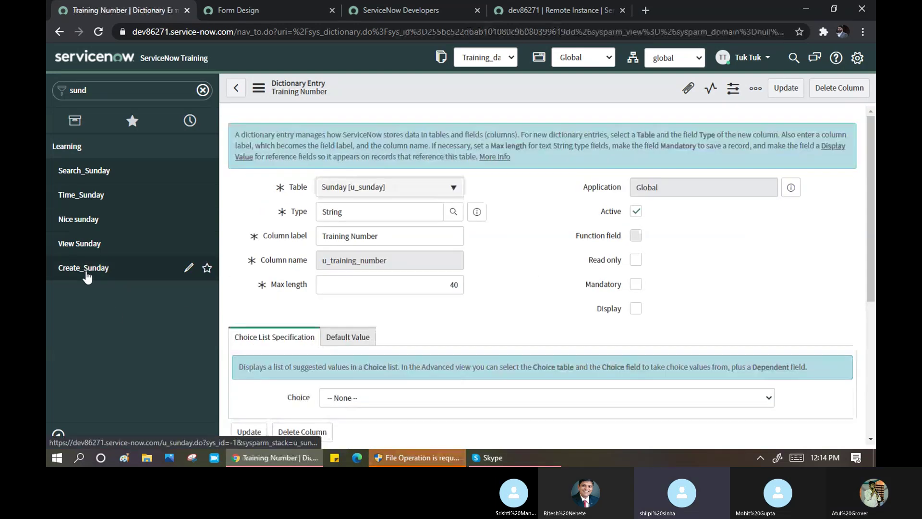
# - Open a new Sunday record and go to its Configure > Form Layout screen
pyautogui.click(86, 272)
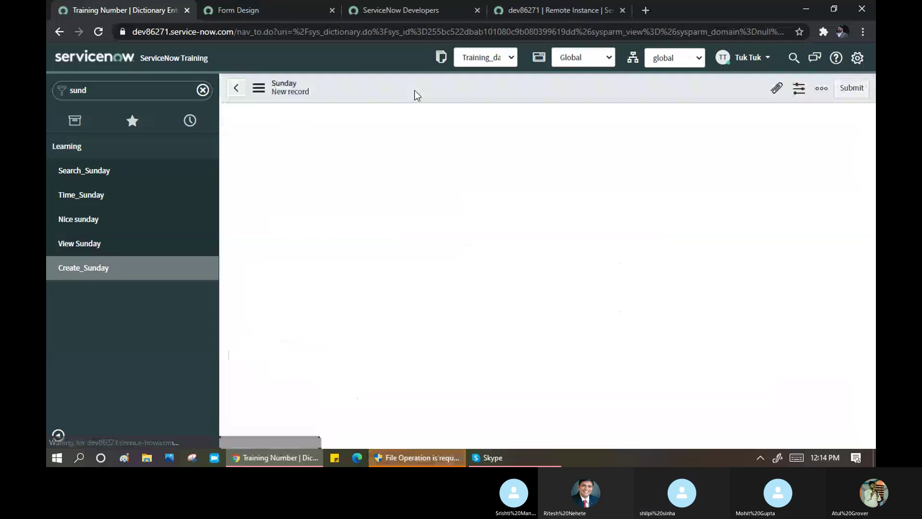
pyautogui.rightClick(416, 96)
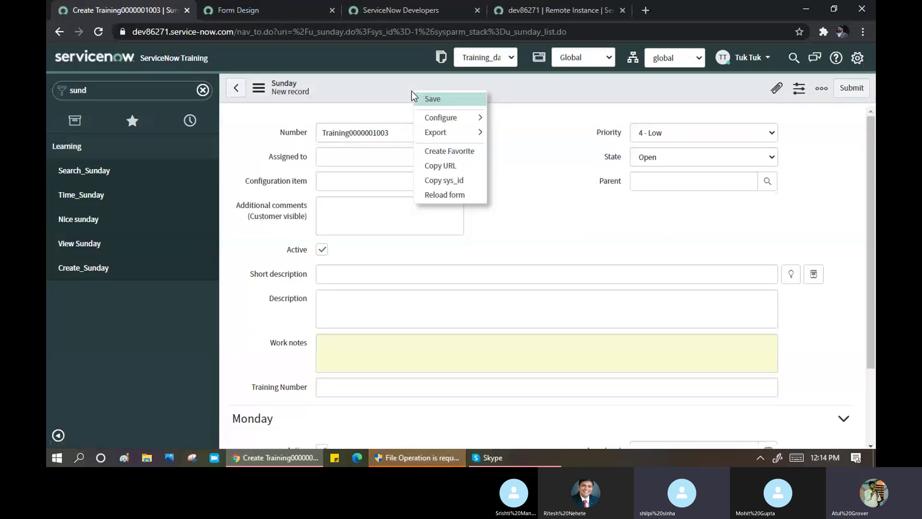
pyautogui.moveTo(456, 131)
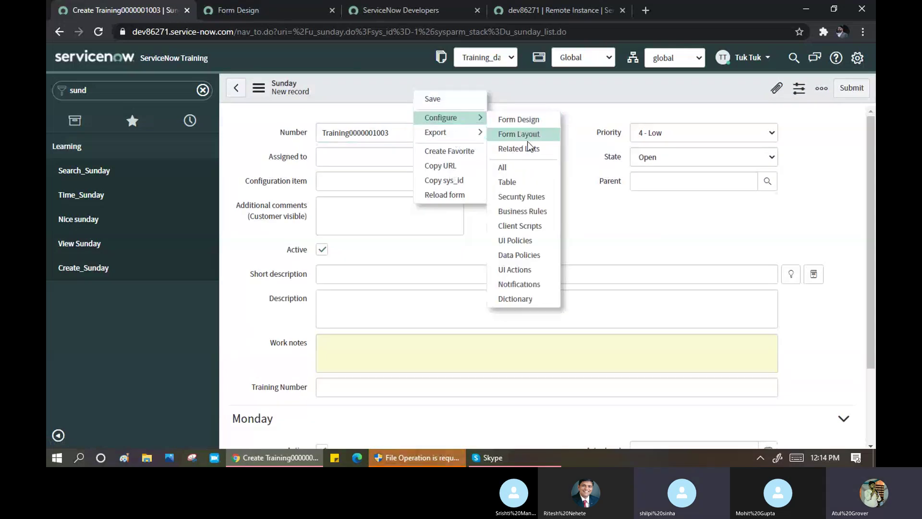
pyautogui.click(520, 134)
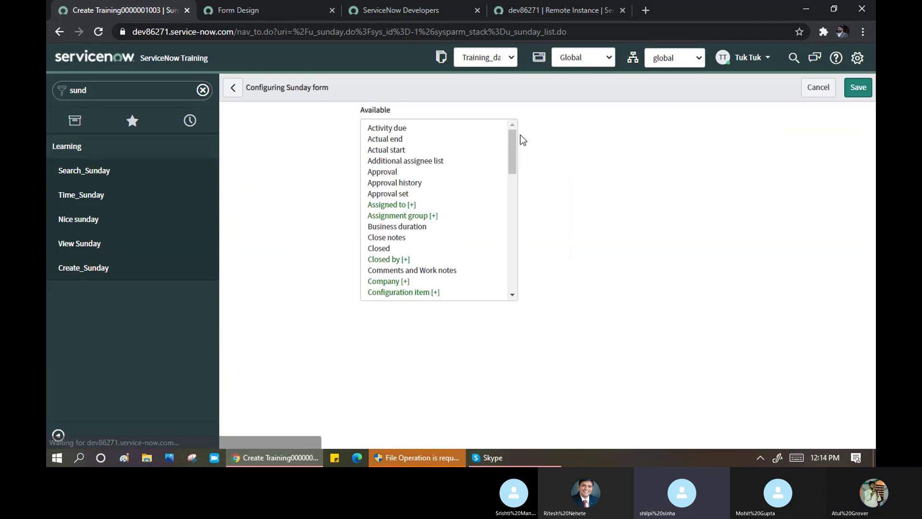
# - Step through the Available fields list in the Sunday form layout
pyautogui.click(399, 238)
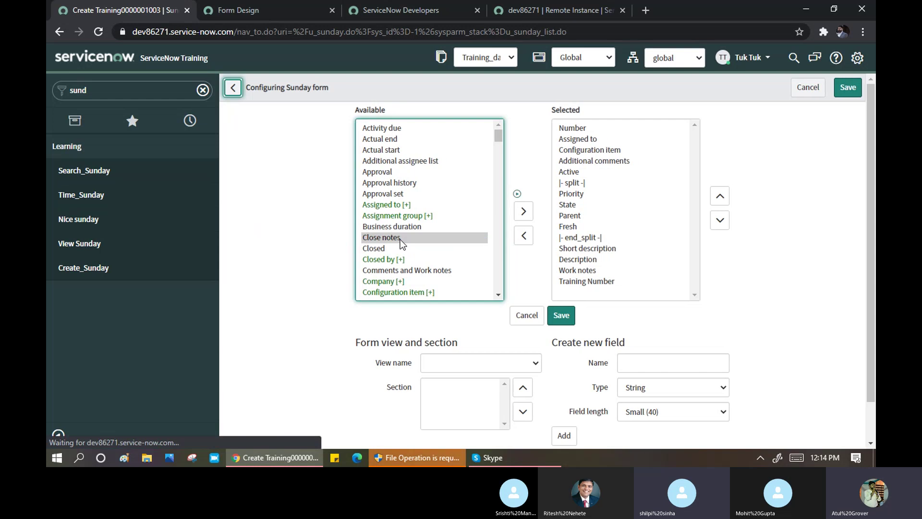
pyautogui.press('Down')
pyautogui.press('Down')
pyautogui.press('Down')
pyautogui.press('Down')
pyautogui.press('Down')
pyautogui.press('Down')
pyautogui.press('Down')
pyautogui.press('Down')
pyautogui.press('Down')
pyautogui.press('Down')
pyautogui.press('Down')
pyautogui.press('Down')
pyautogui.press('Down')
pyautogui.press('Down')
pyautogui.press('Down')
pyautogui.press('Down')
pyautogui.press('Down')
pyautogui.press('Down')
pyautogui.press('Down')
pyautogui.press('Down')
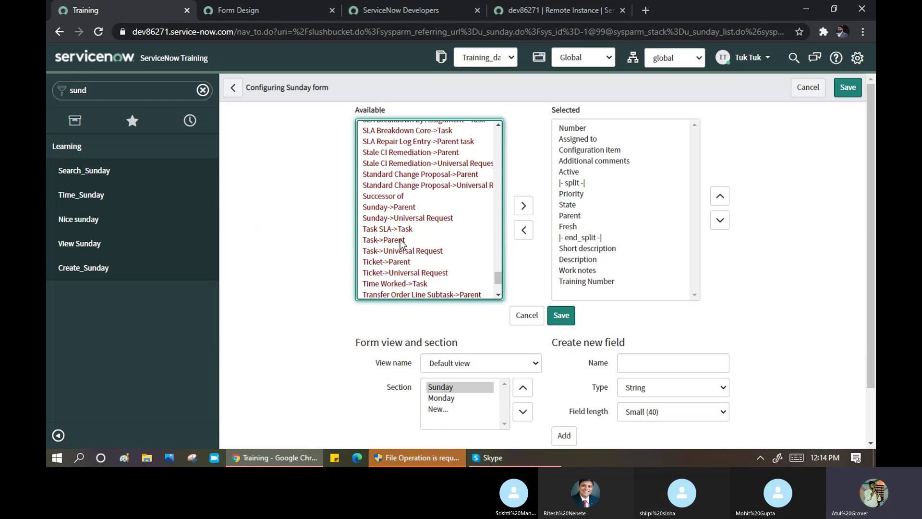
pyautogui.click(400, 240)
pyautogui.press('Down')
pyautogui.press('Down')
pyautogui.press('Down')
pyautogui.press('Down')
pyautogui.press('Down')
pyautogui.press('Down')
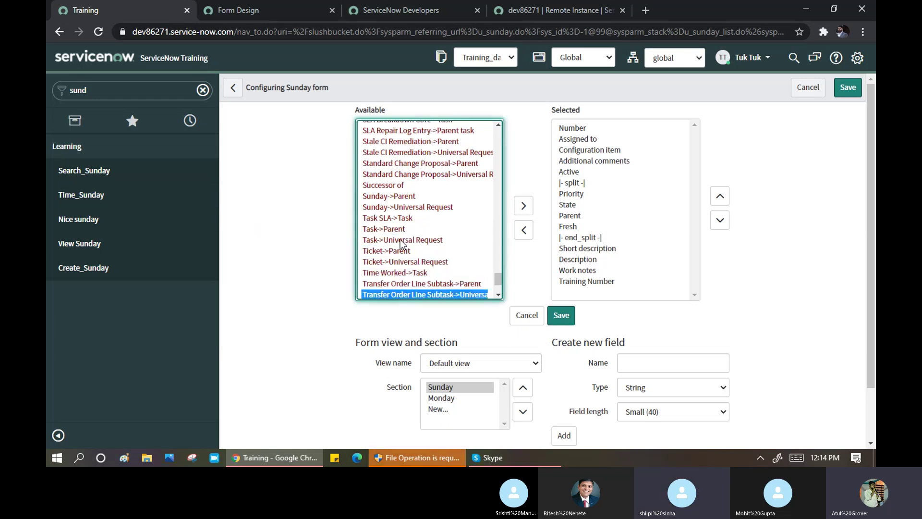
pyautogui.press('t')
pyautogui.press('t')
pyautogui.press('t')
pyautogui.press('t')
pyautogui.press('t')
pyautogui.press('t')
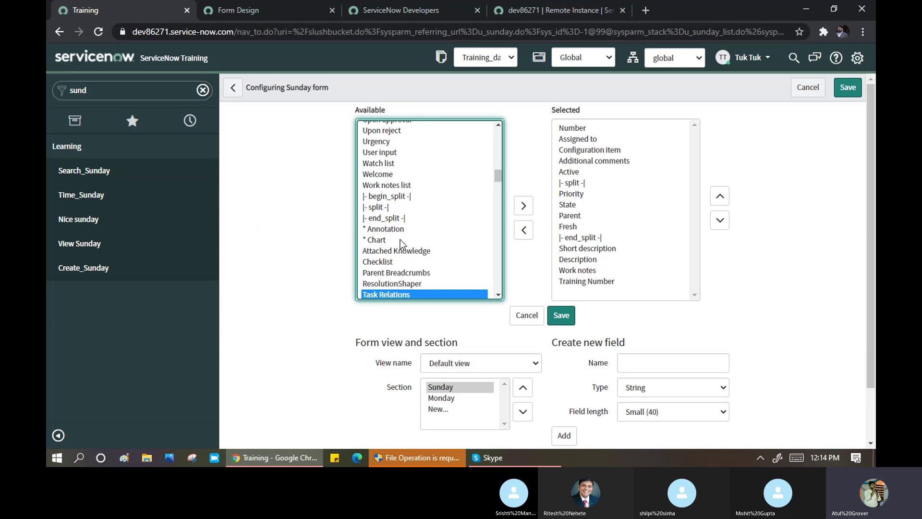
pyautogui.press('t')
pyautogui.press('t')
pyautogui.press('t')
pyautogui.press('t')
pyautogui.press('t')
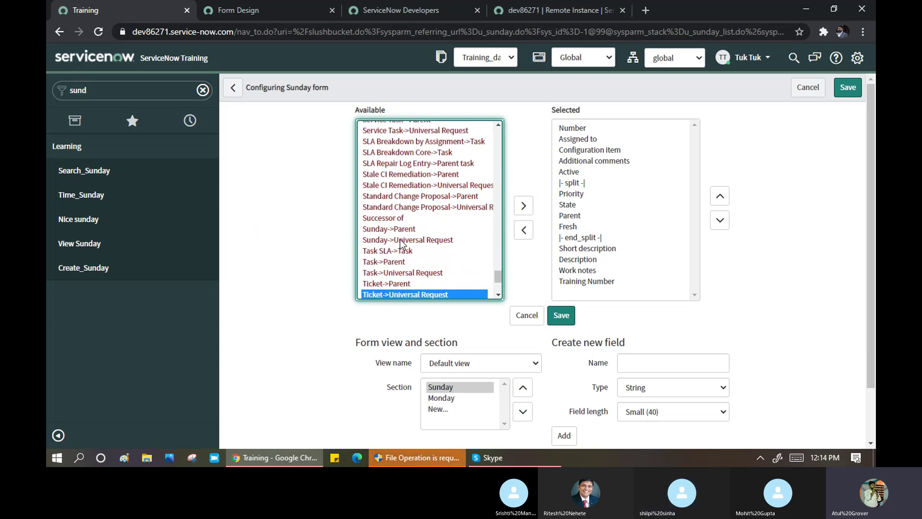
pyautogui.press('t')
pyautogui.press('t')
pyautogui.press('t')
pyautogui.press('t')
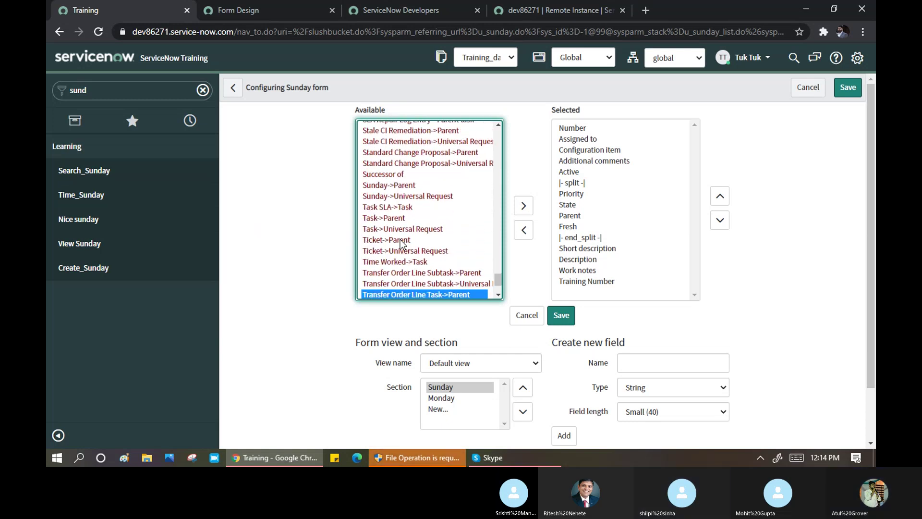
pyautogui.press('t')
pyautogui.press('t')
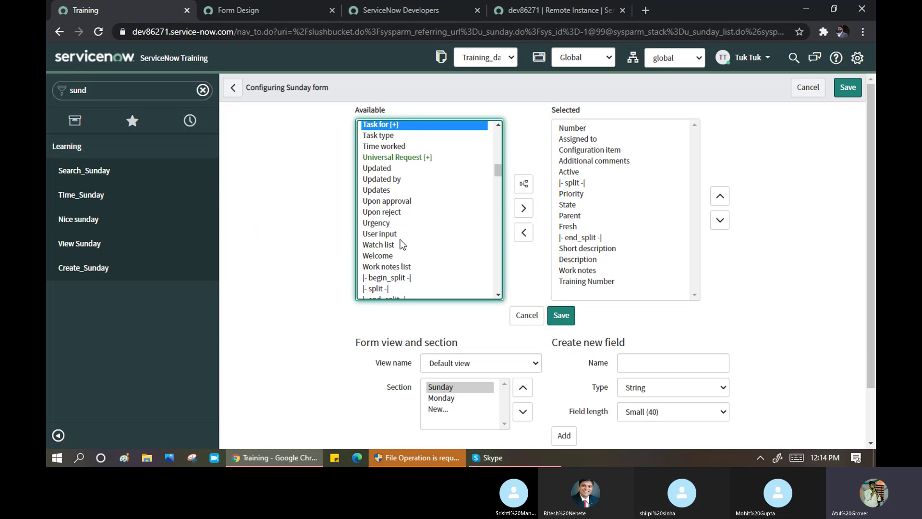
pyautogui.press('t')
pyautogui.press('t')
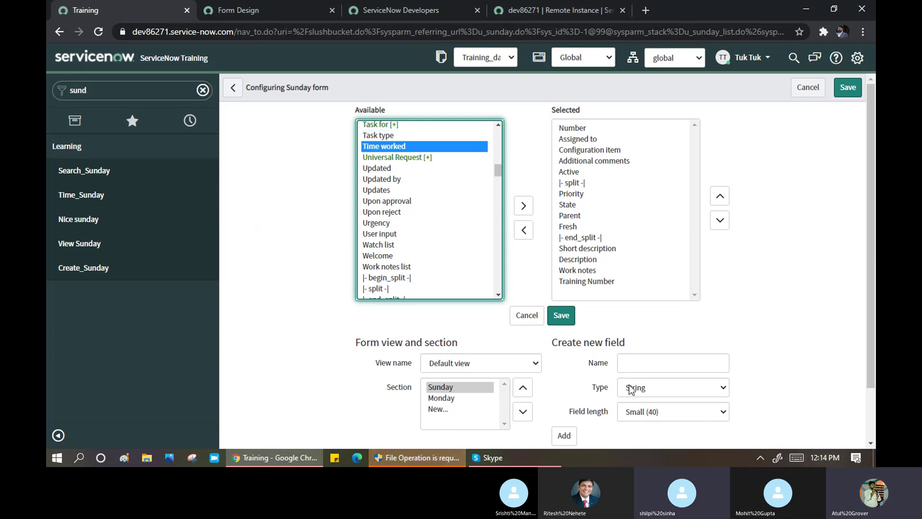
# - Move Training Number up to just below Assigned to and save the layout
pyautogui.click(589, 283)
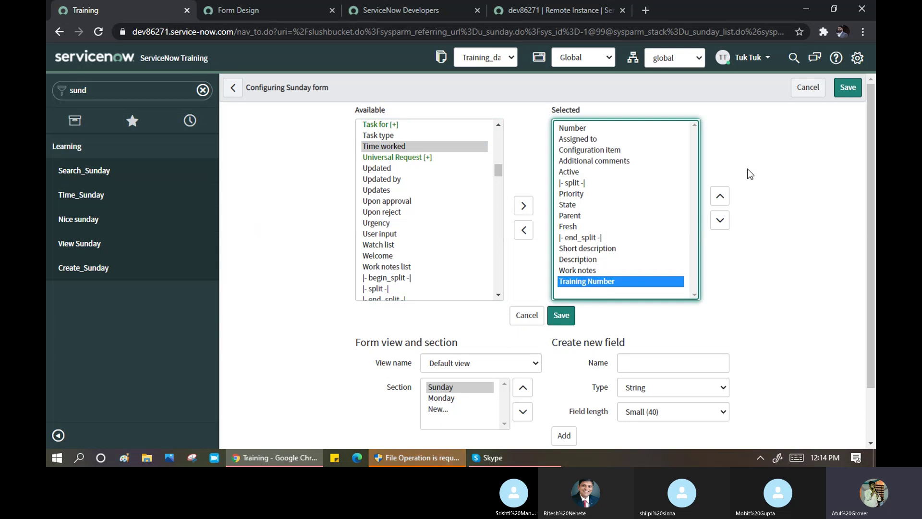
pyautogui.tripleClick(721, 197)
pyautogui.doubleClick(720, 197)
pyautogui.doubleClick(720, 197)
pyautogui.doubleClick(721, 197)
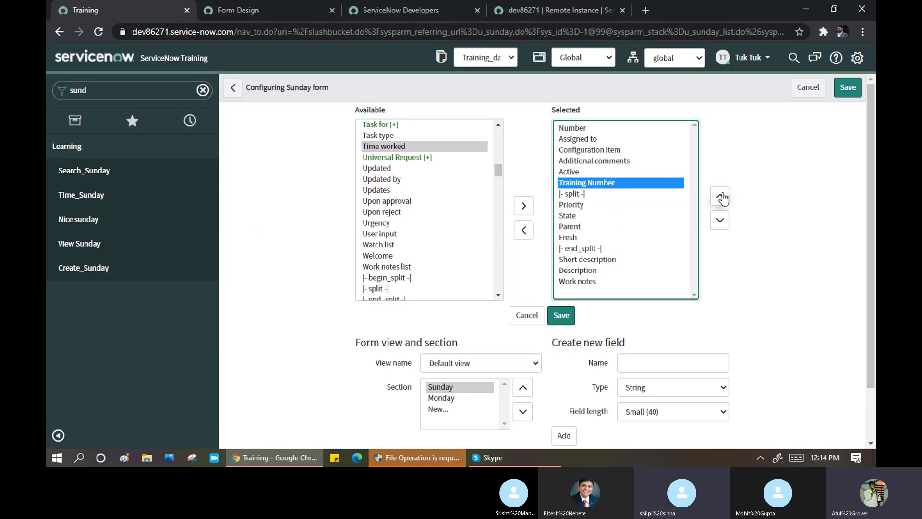
pyautogui.doubleClick(721, 197)
pyautogui.click(720, 197)
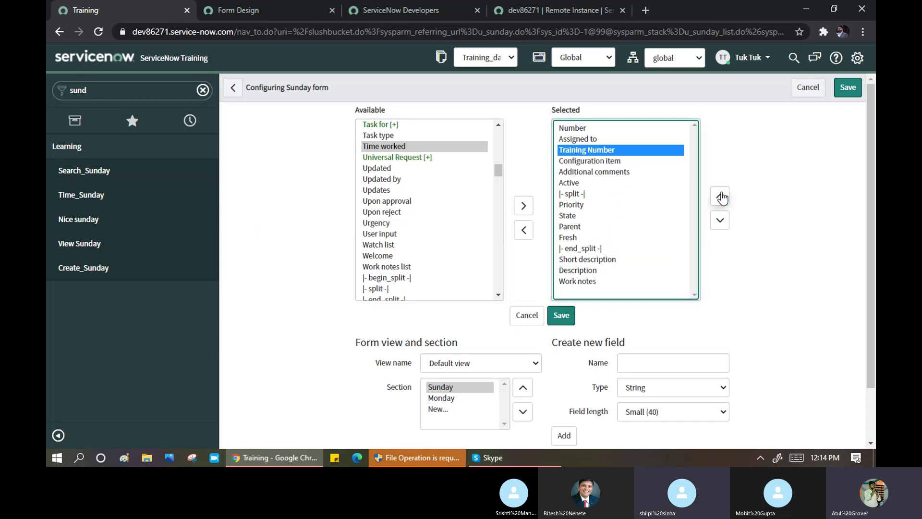
pyautogui.click(847, 88)
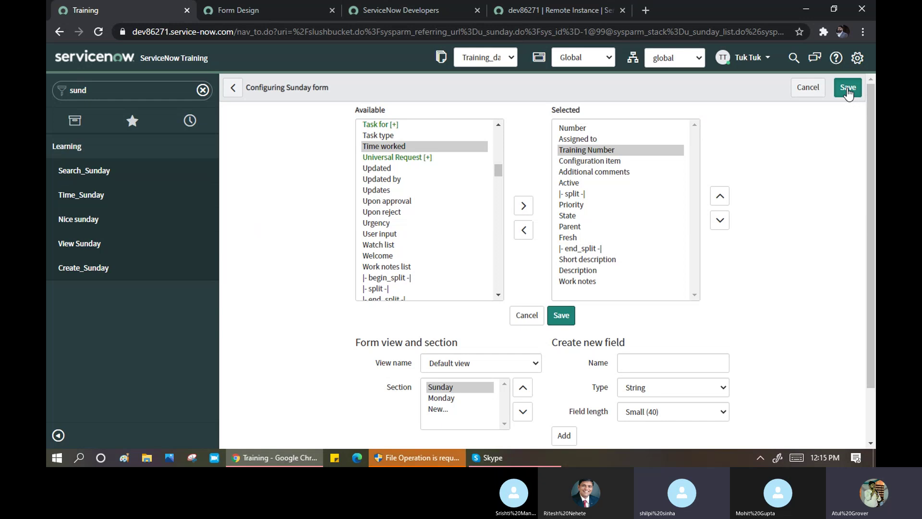
pyautogui.click(848, 88)
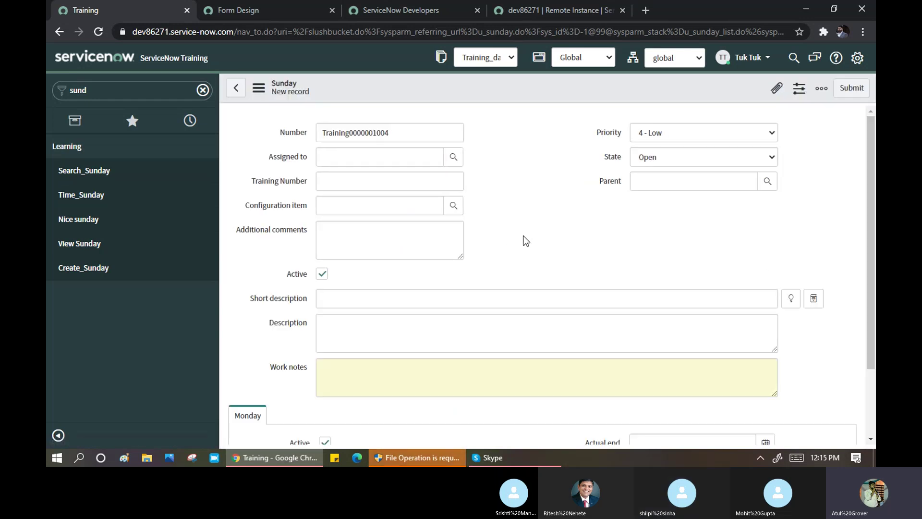
# - Review the Training Number label record via Configure Label, then return to the new Sunday form
pyautogui.click(388, 179)
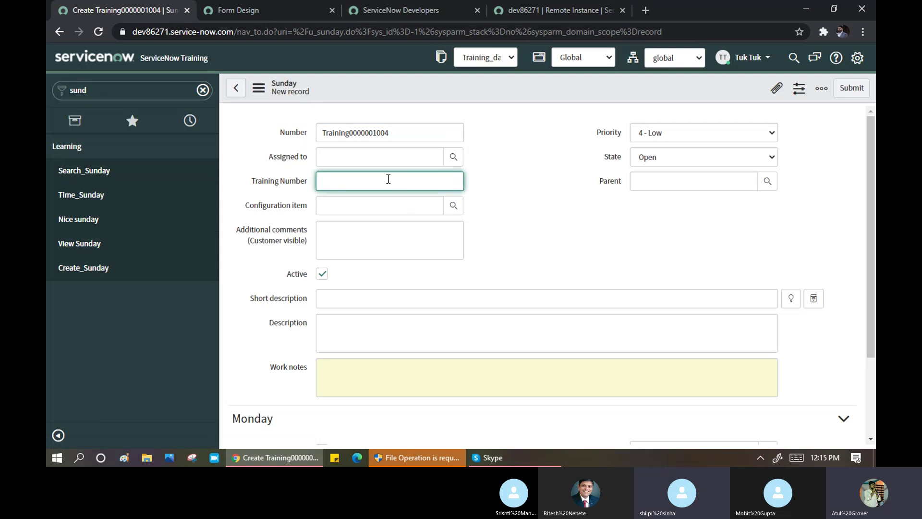
pyautogui.rightClick(286, 181)
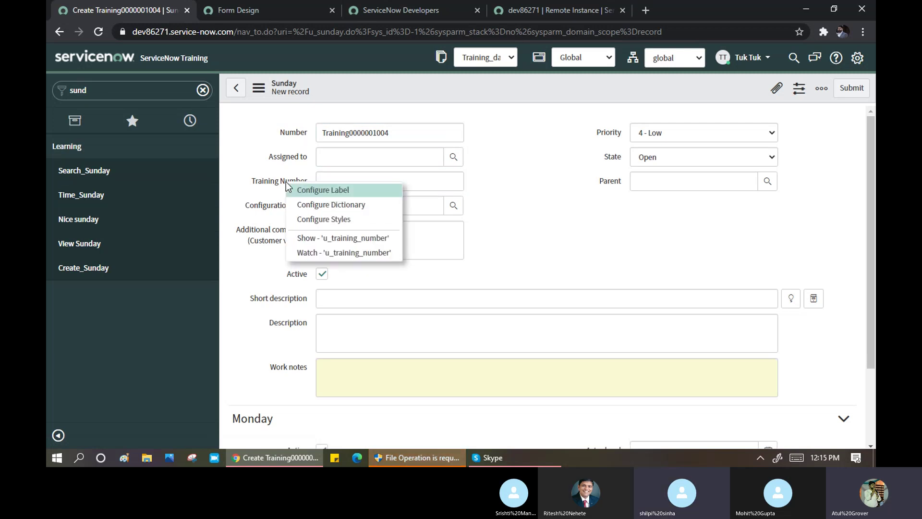
pyautogui.click(330, 191)
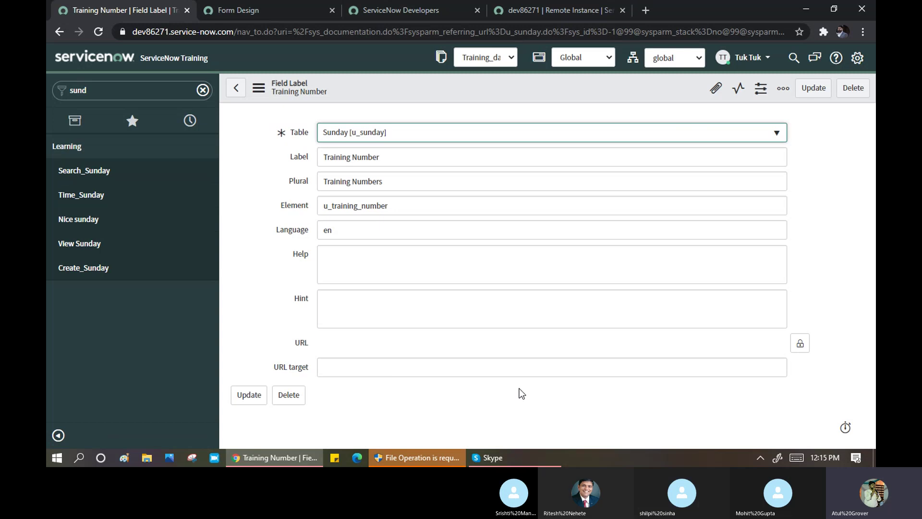
pyautogui.click(236, 91)
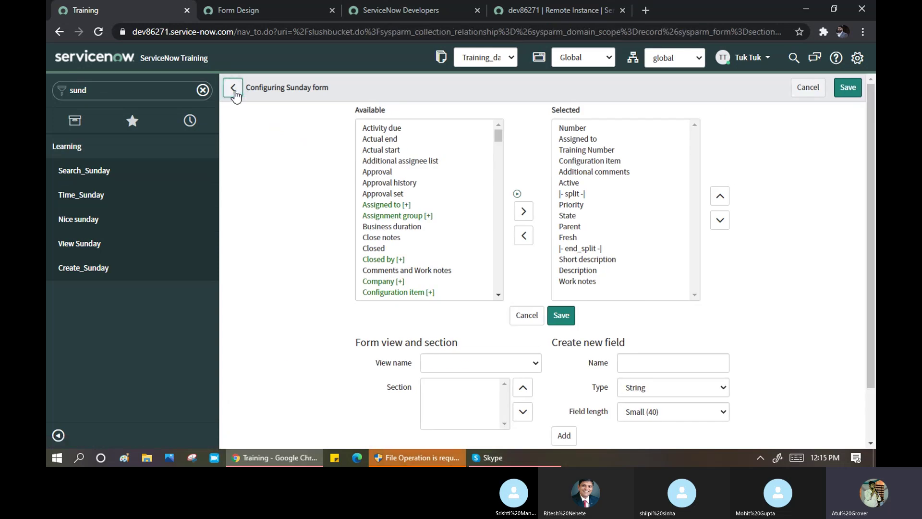
pyautogui.click(235, 90)
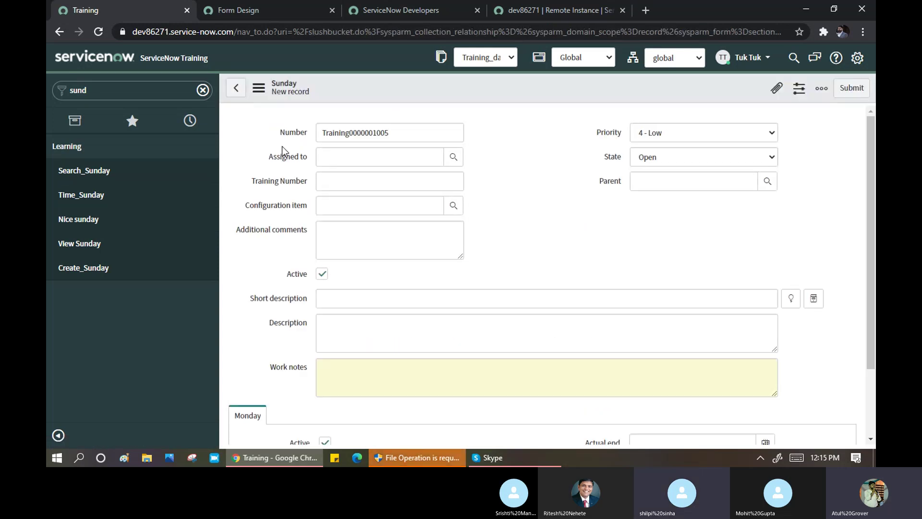
# - Start a Training Number style, abandon it unsaved, and open a fresh Sunday record form
pyautogui.rightClick(287, 182)
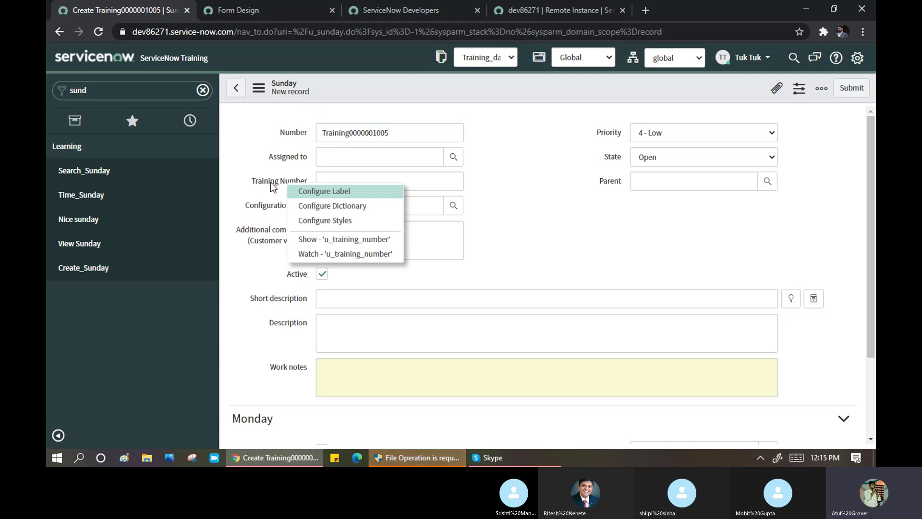
pyautogui.click(317, 221)
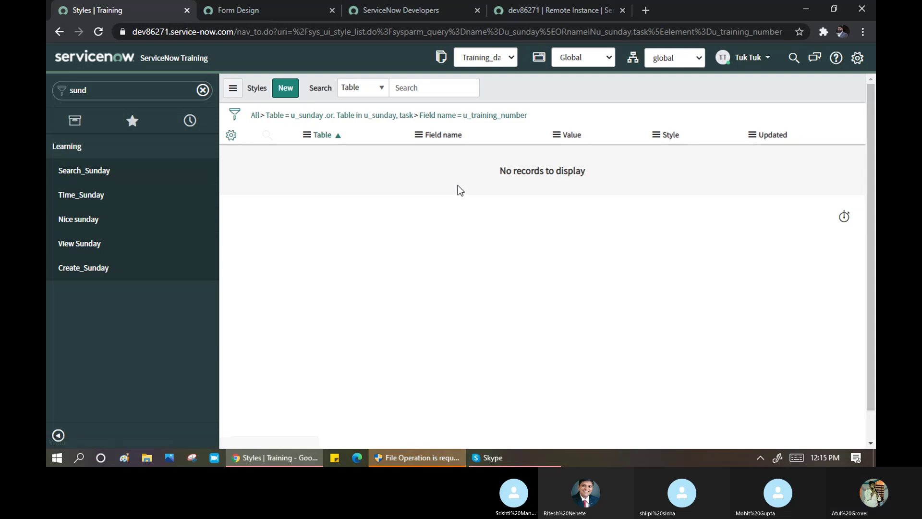
pyautogui.click(292, 89)
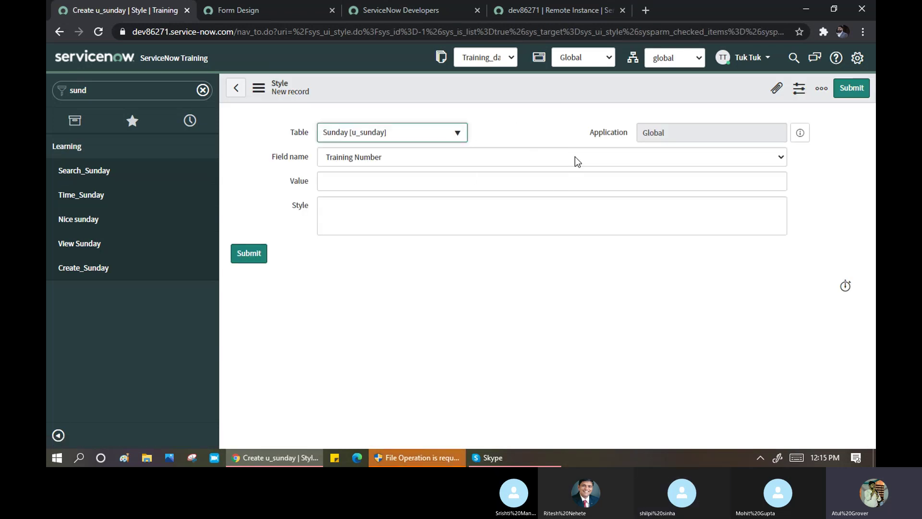
pyautogui.click(494, 181)
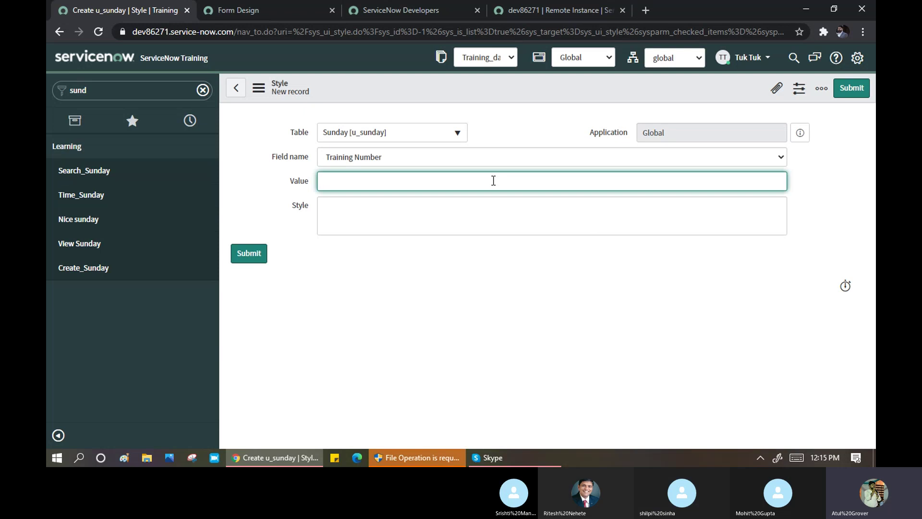
pyautogui.click(237, 94)
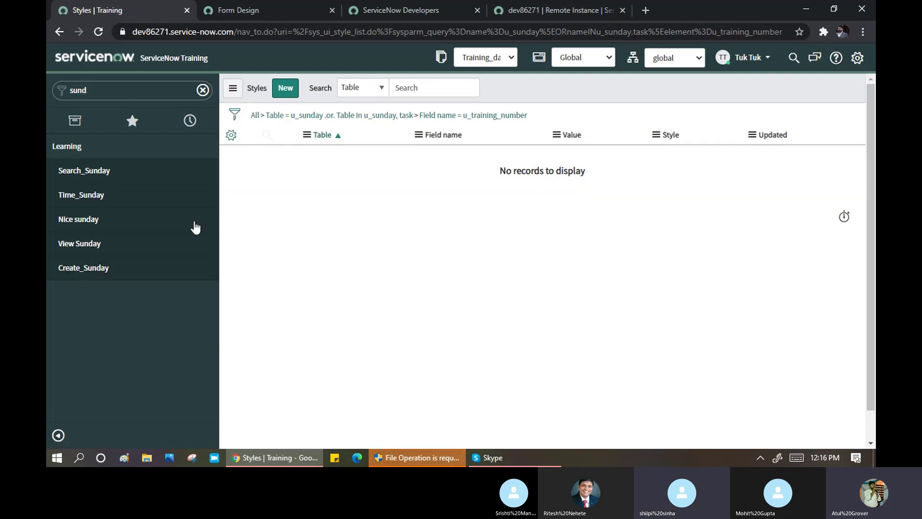
pyautogui.click(98, 267)
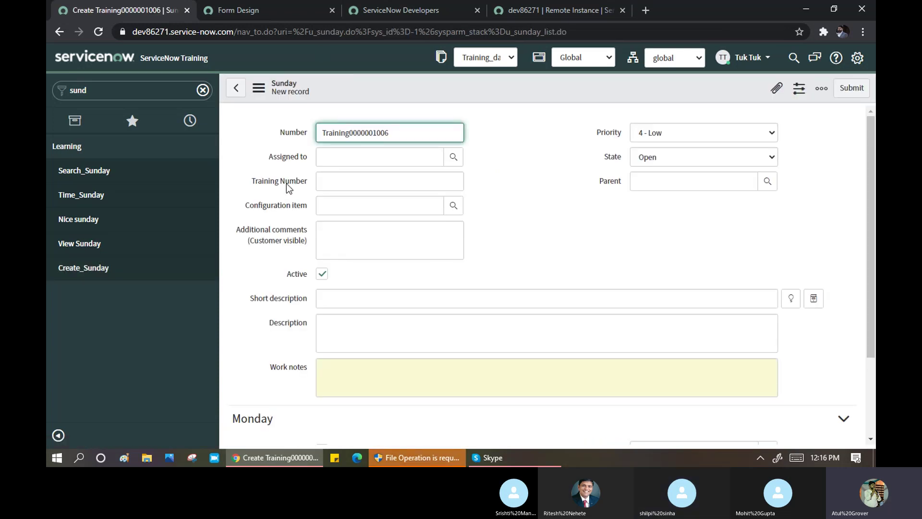
# - Open the Training Number dictionary entry via Configure Dictionary and view its Default Value
pyautogui.rightClick(287, 185)
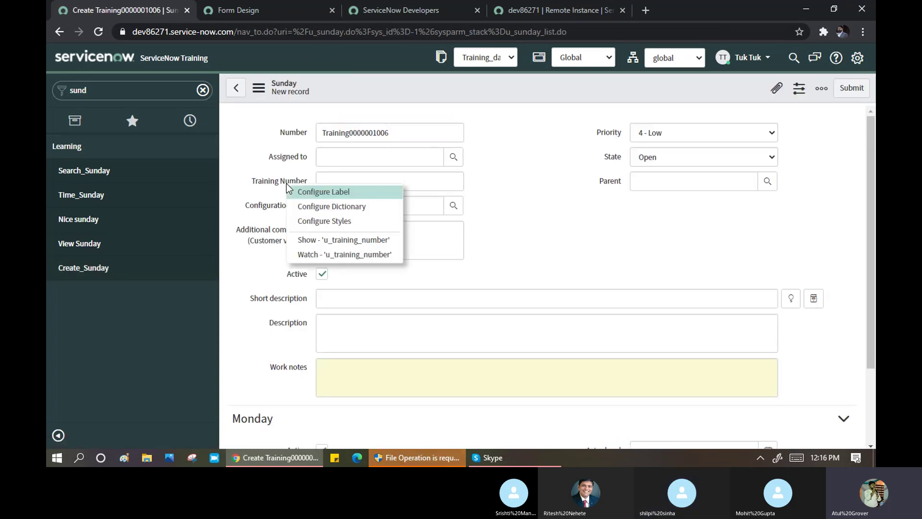
pyautogui.click(305, 210)
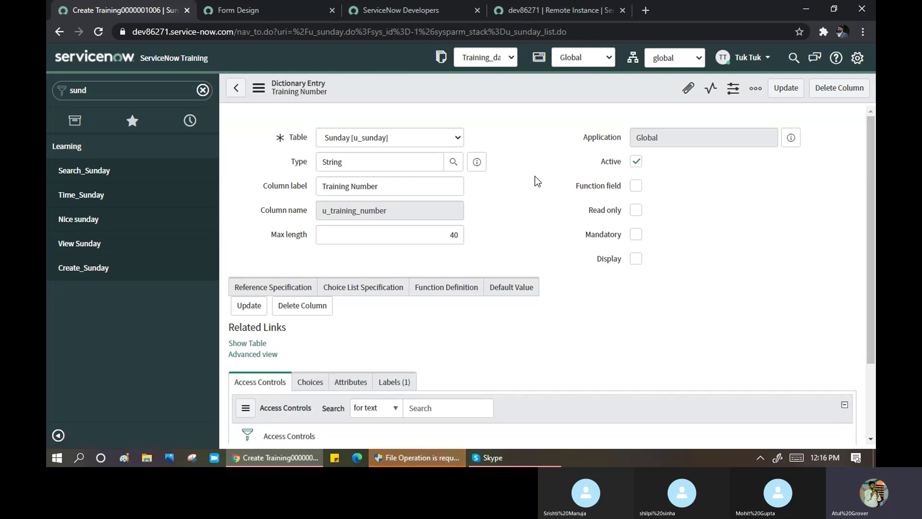
pyautogui.scroll(-1, 535, 176)
pyautogui.scroll(-1, 537, 182)
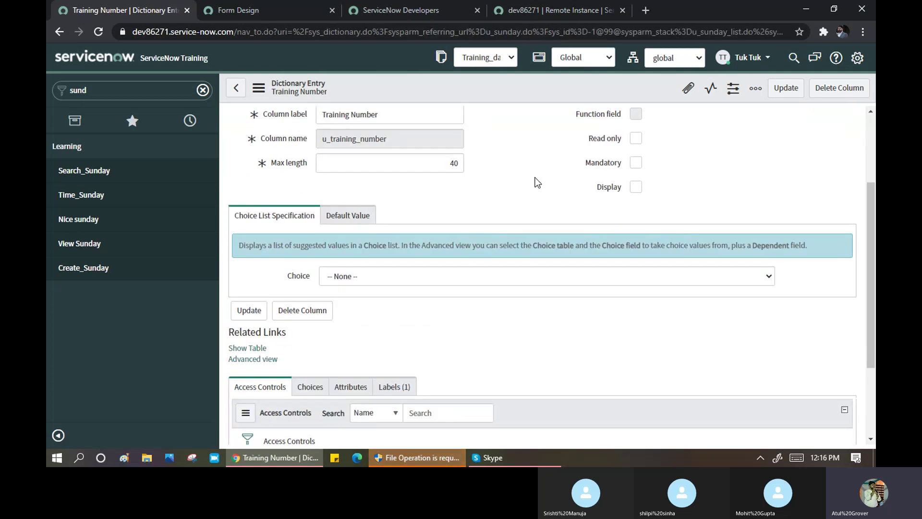
pyautogui.click(342, 217)
pyautogui.scroll(-3, 481, 216)
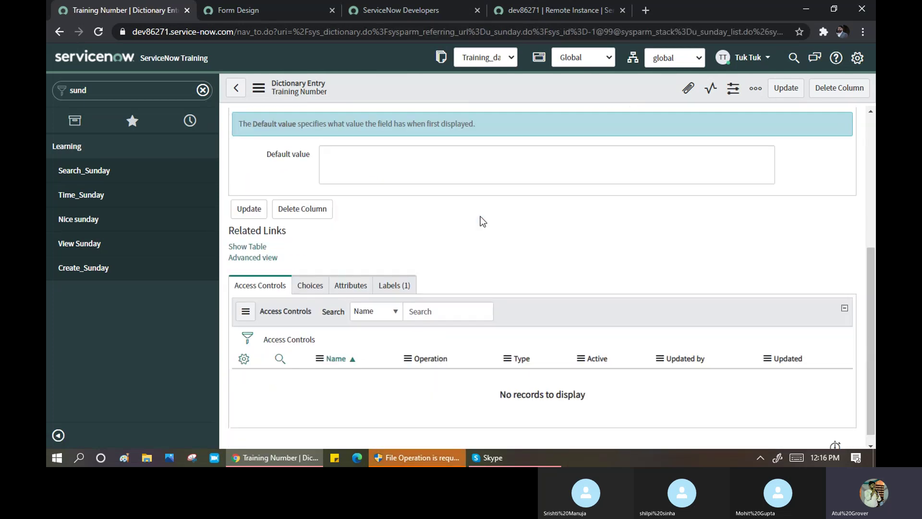
pyautogui.scroll(-1, 481, 216)
# - Browse the Choices, Attributes and Labels tabs, leaving the choice setting at -- None --
pyautogui.click(310, 274)
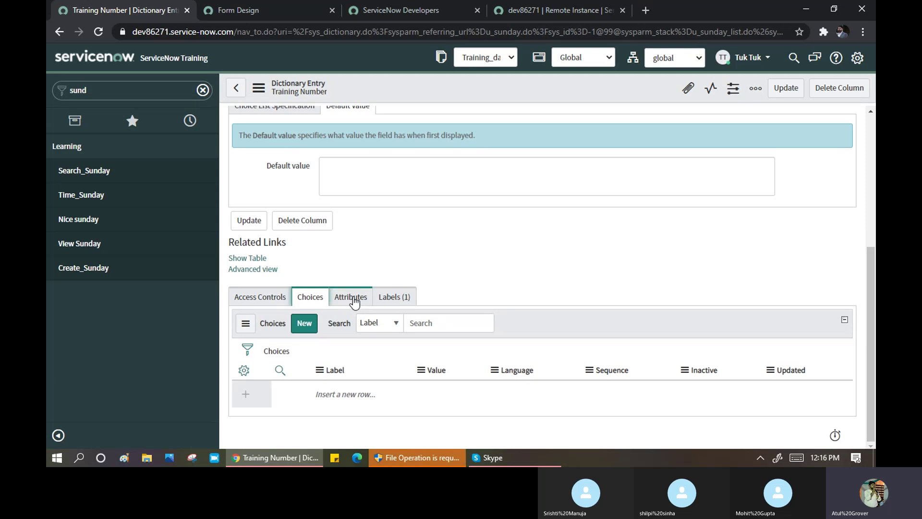
pyautogui.click(353, 299)
pyautogui.click(410, 301)
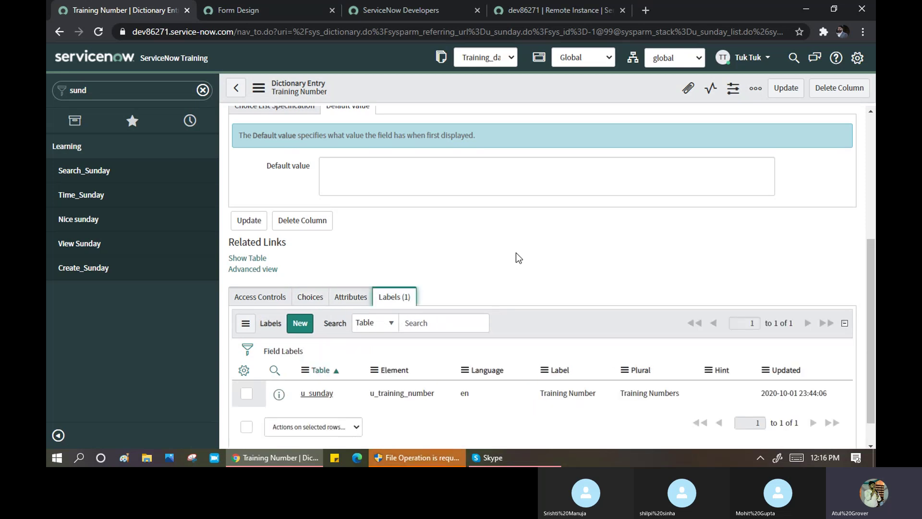
pyautogui.scroll(-1, 515, 257)
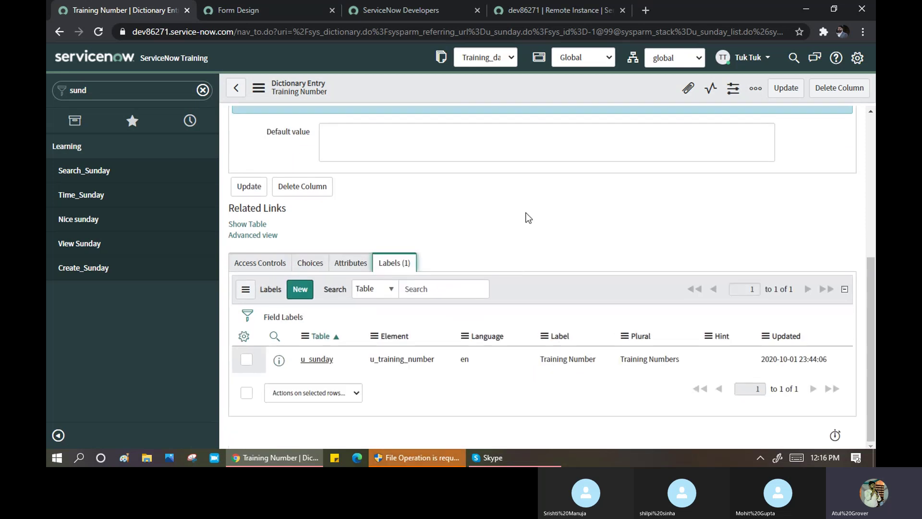
pyautogui.scroll(3, 527, 218)
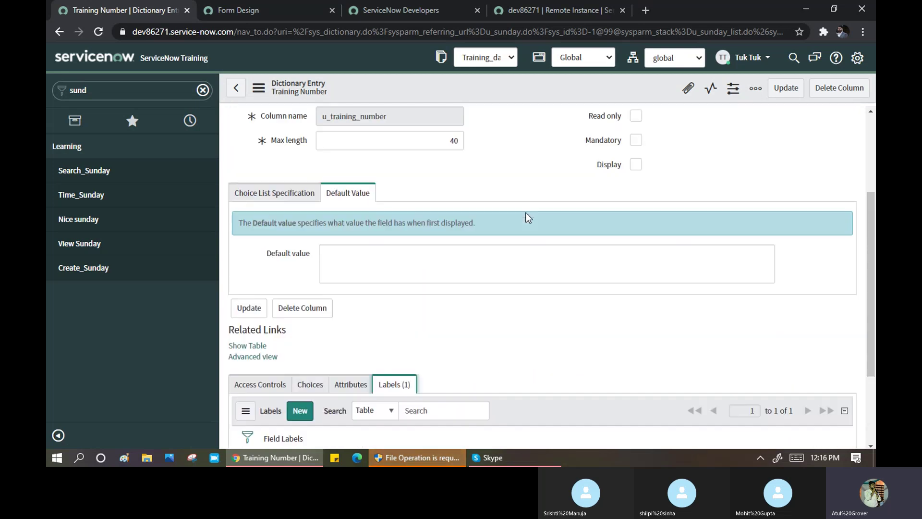
pyautogui.click(269, 195)
pyautogui.click(429, 258)
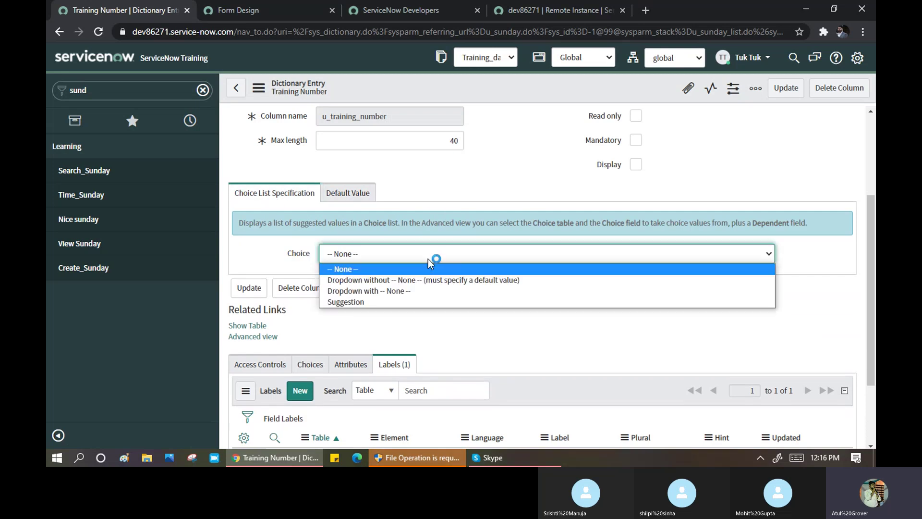
pyautogui.click(454, 174)
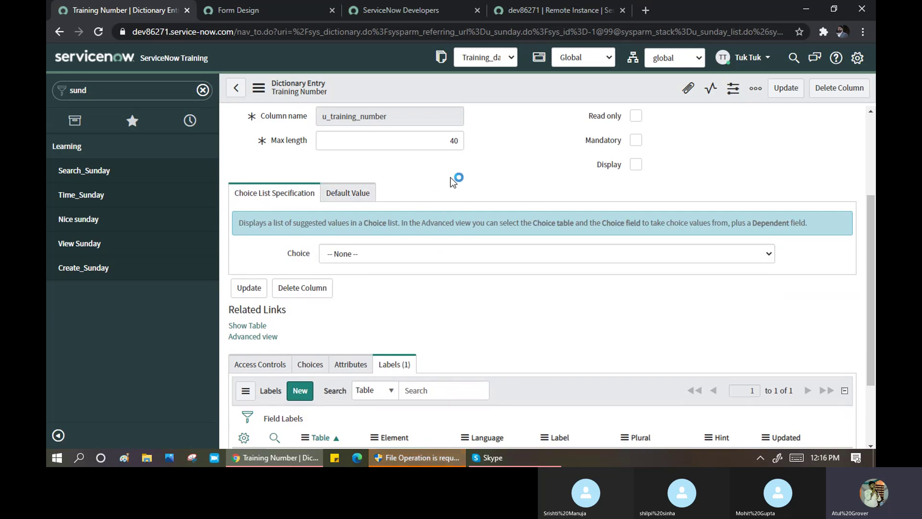
pyautogui.scroll(1, 454, 177)
pyautogui.scroll(2, 457, 181)
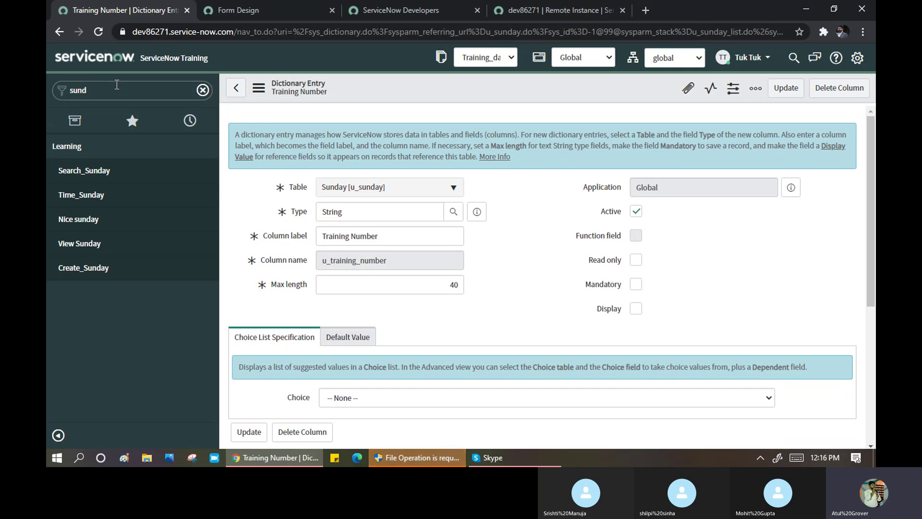
# - Filter the navigator for 'number', open Number Maintenance and start a new Number record
pyautogui.click(111, 95)
pyautogui.write('nu')
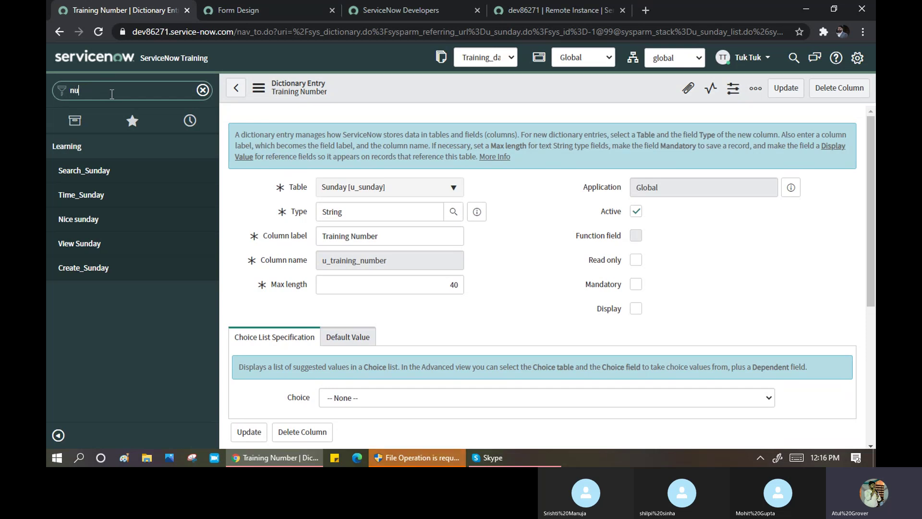
pyautogui.write('mber')
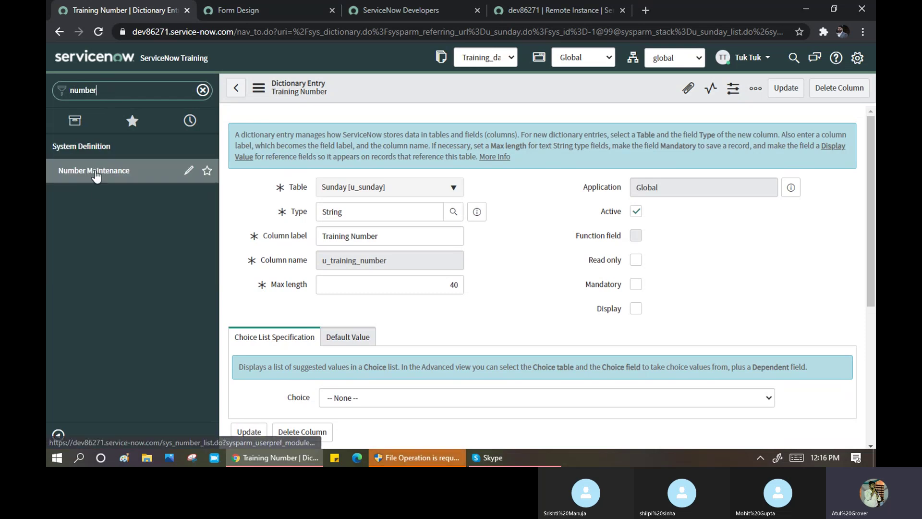
pyautogui.click(96, 172)
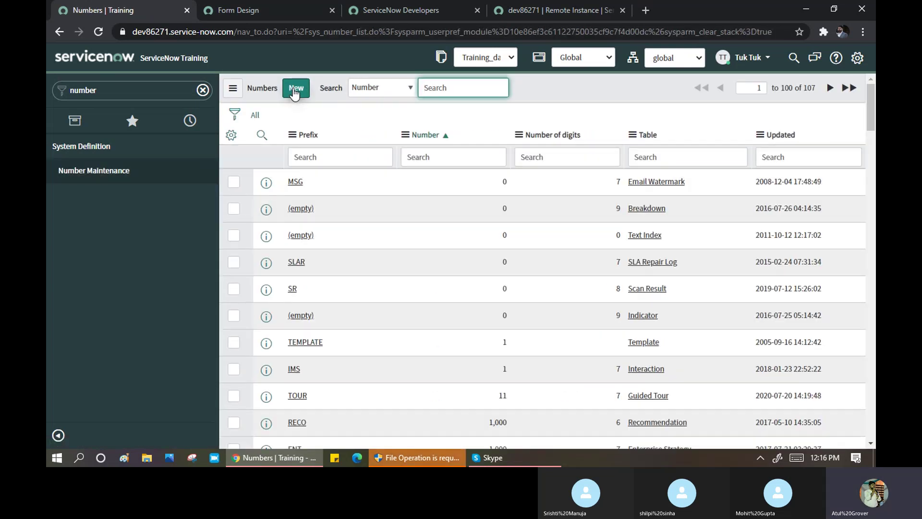
pyautogui.click(294, 92)
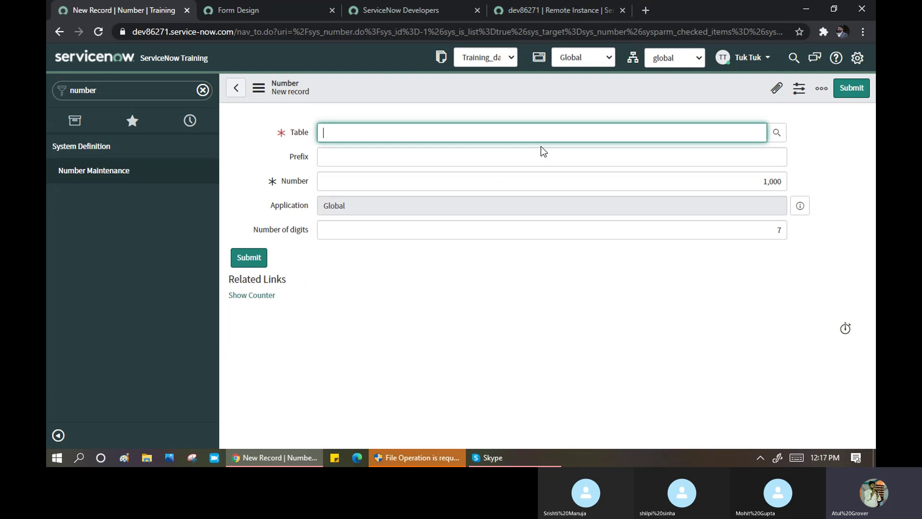
# - Open the Sunday table definition from System Definition > Tables, filtering Label by 'sunday'
pyautogui.click(151, 97)
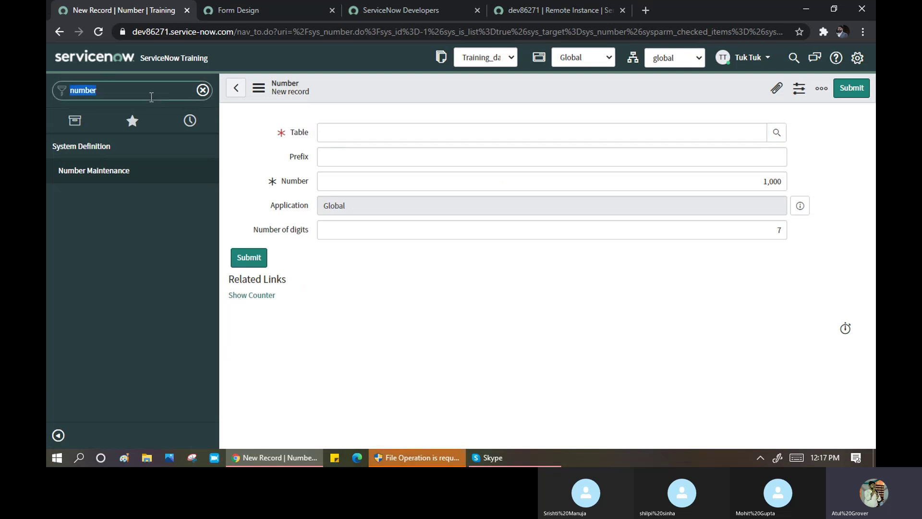
pyautogui.write('table')
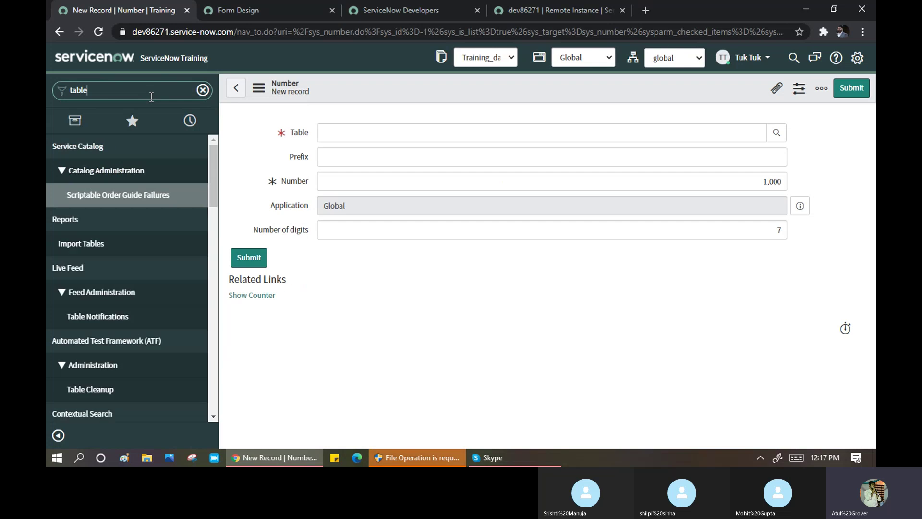
pyautogui.scroll(-5, 125, 290)
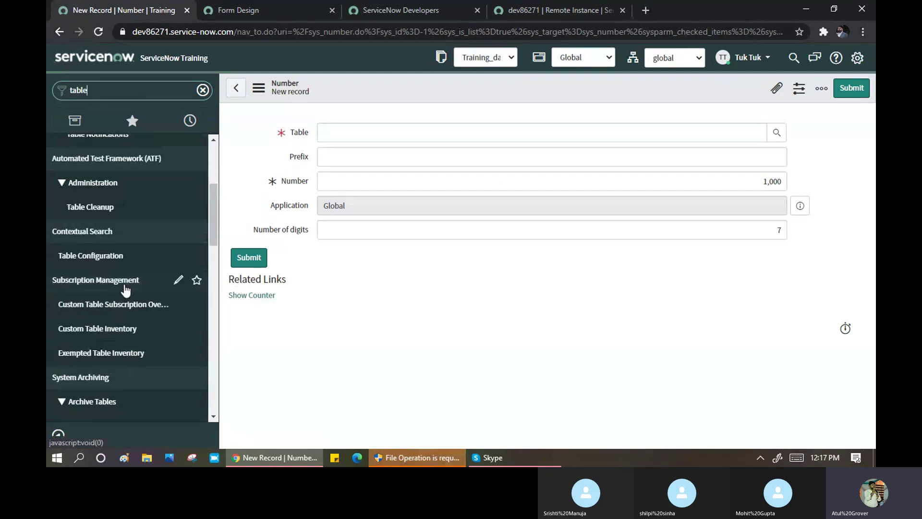
pyautogui.scroll(-6, 126, 292)
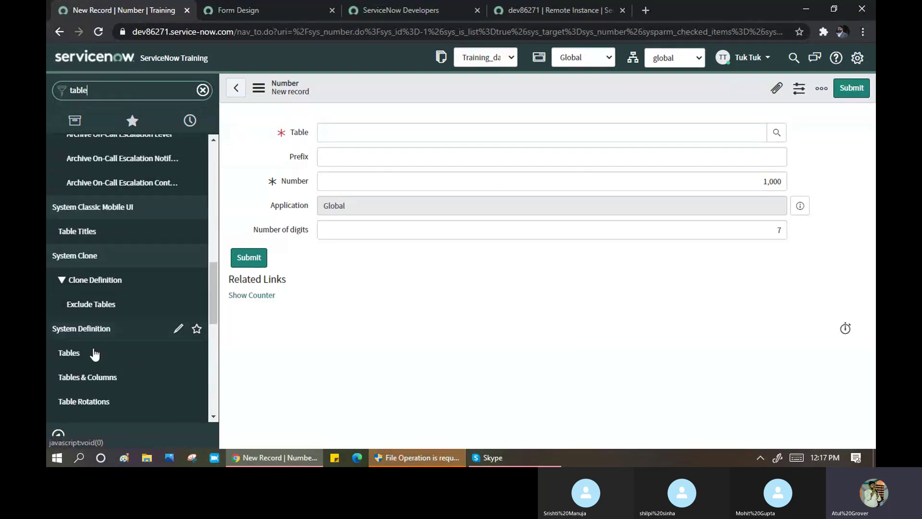
pyautogui.click(68, 353)
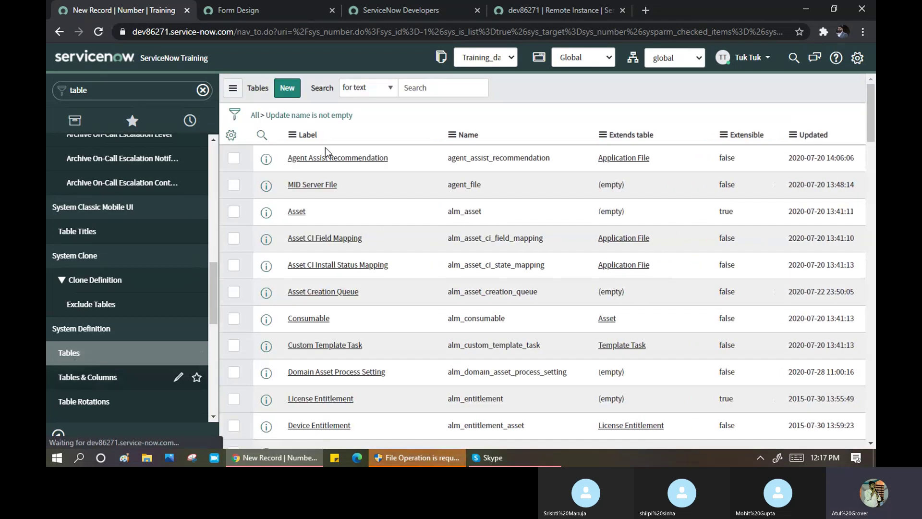
pyautogui.click(262, 135)
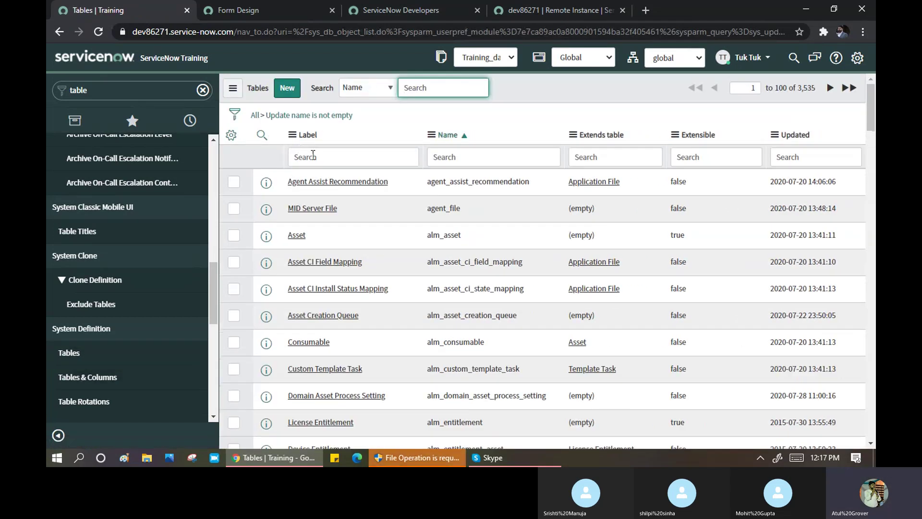
pyautogui.click(313, 156)
pyautogui.write('sund')
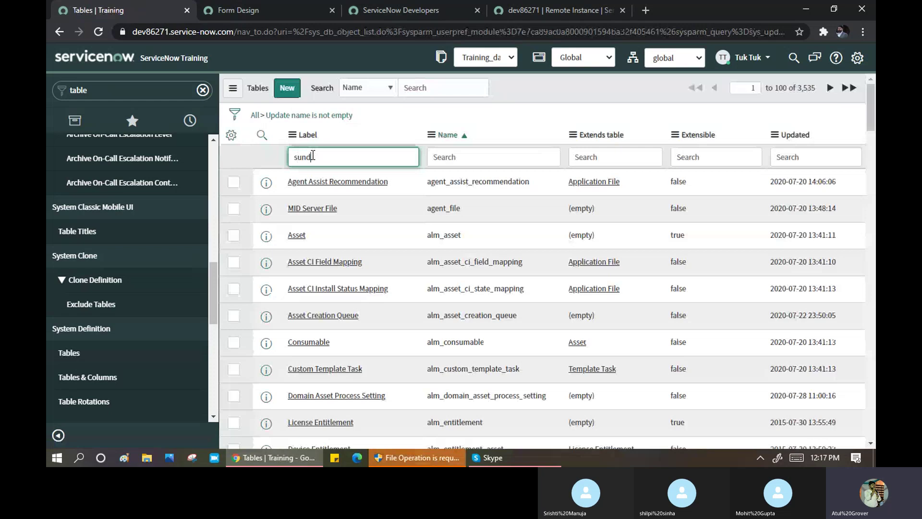
pyautogui.write('ay')
pyautogui.press('Return')
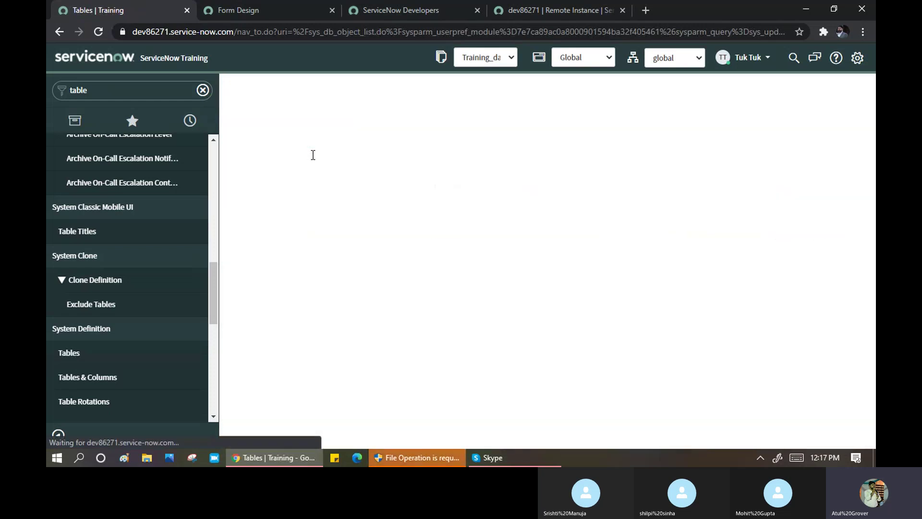
pyautogui.click(299, 184)
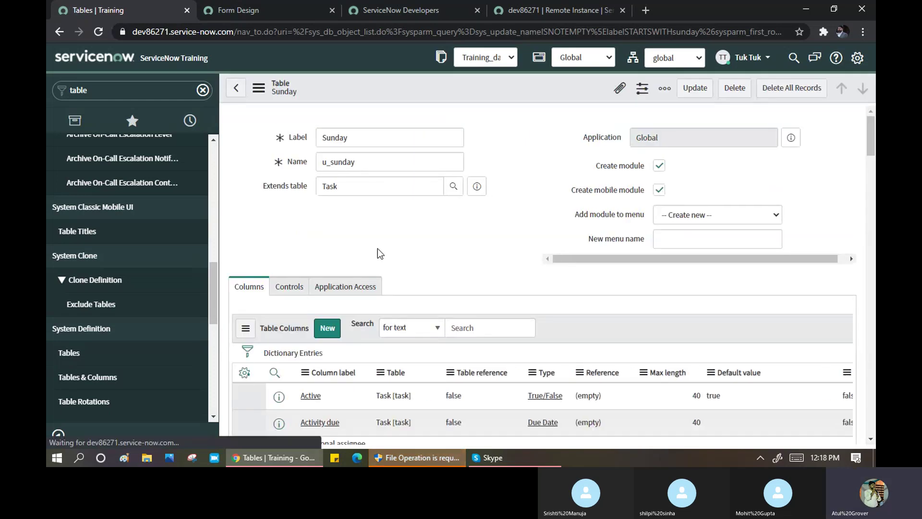
# - Filter the Sunday columns by label containing training, leaving only Training Number
pyautogui.scroll(-9, 377, 249)
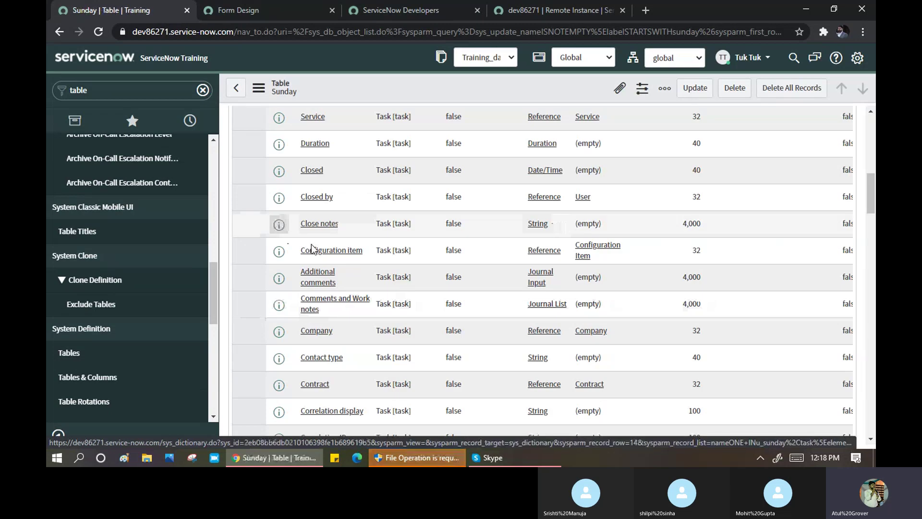
pyautogui.scroll(3, 302, 241)
pyautogui.scroll(3, 298, 240)
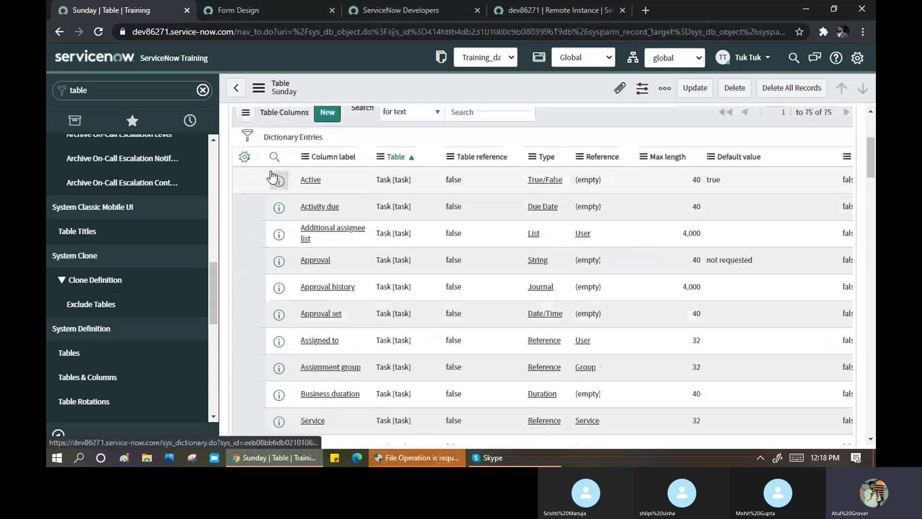
pyautogui.click(339, 178)
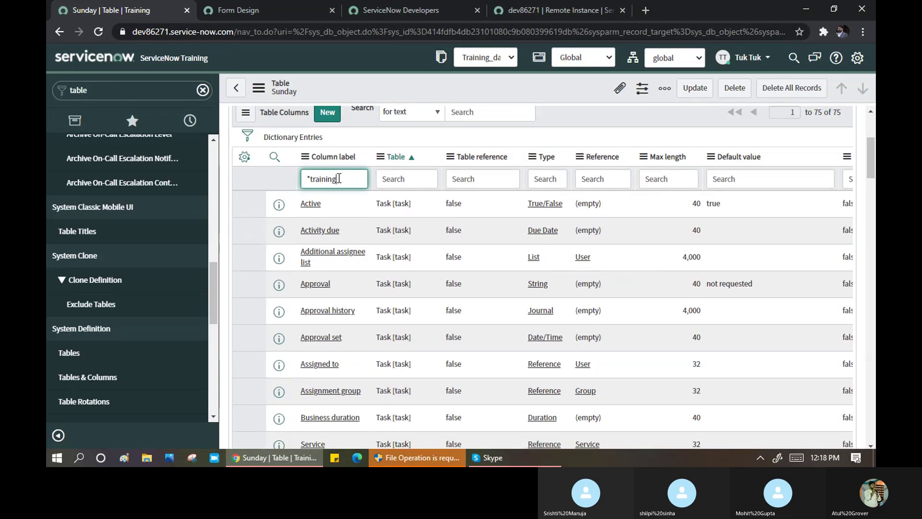
pyautogui.press('Return')
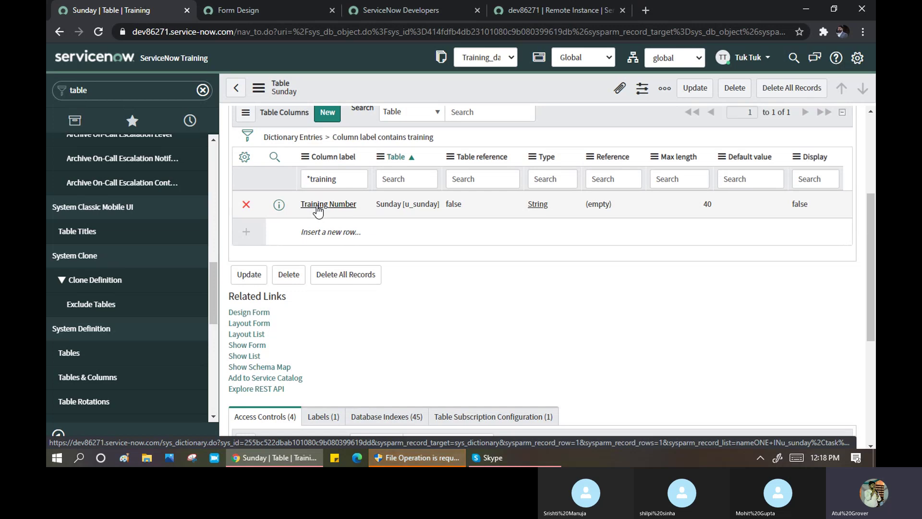
# - Open the Training Number dictionary entry and switch it to the Advanced view
pyautogui.click(317, 207)
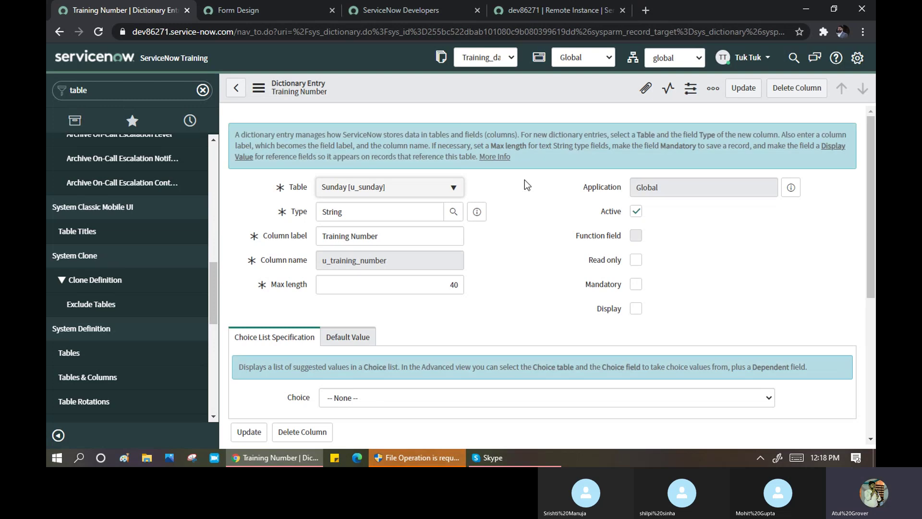
pyautogui.click(259, 87)
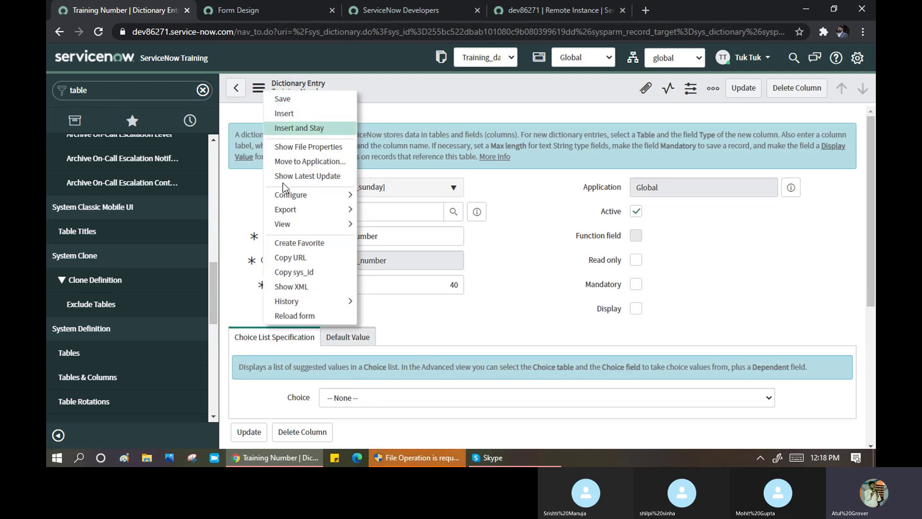
pyautogui.moveTo(321, 226)
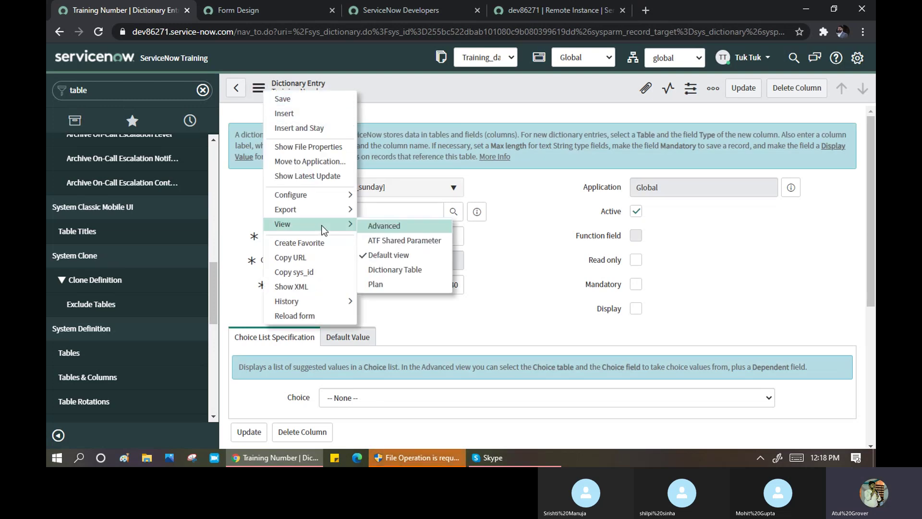
pyautogui.click(374, 228)
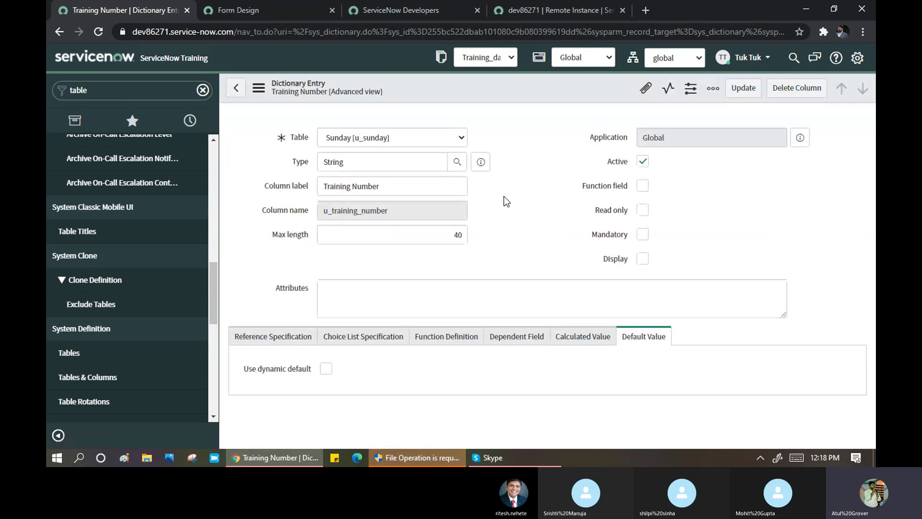
pyautogui.scroll(-3, 504, 194)
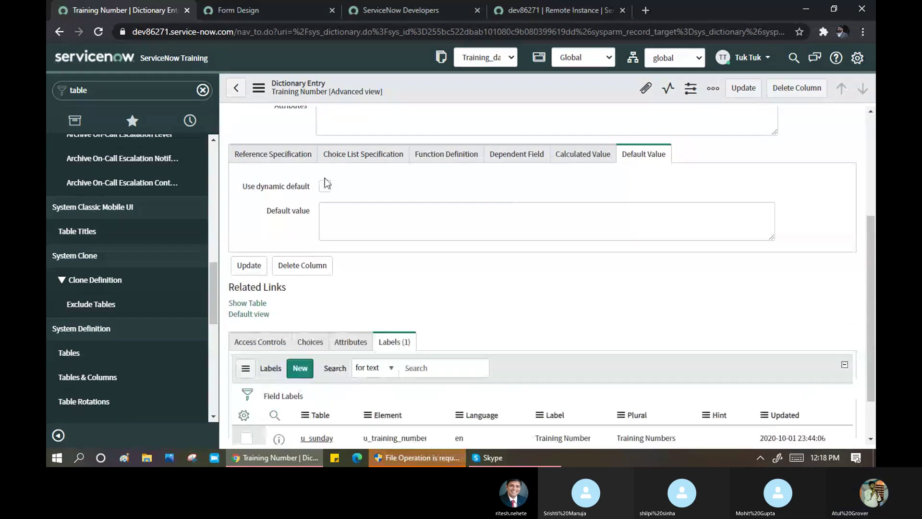
pyautogui.click(281, 157)
pyautogui.scroll(-5, 412, 268)
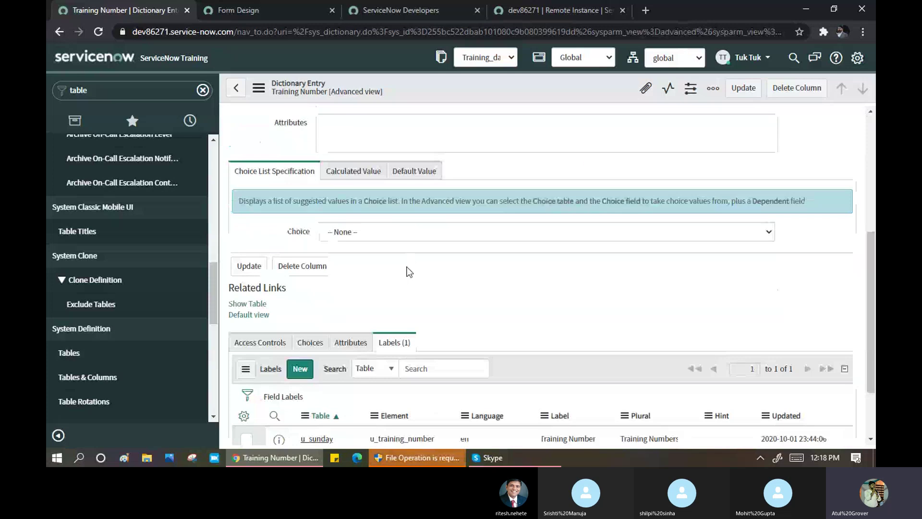
pyautogui.scroll(2, 394, 234)
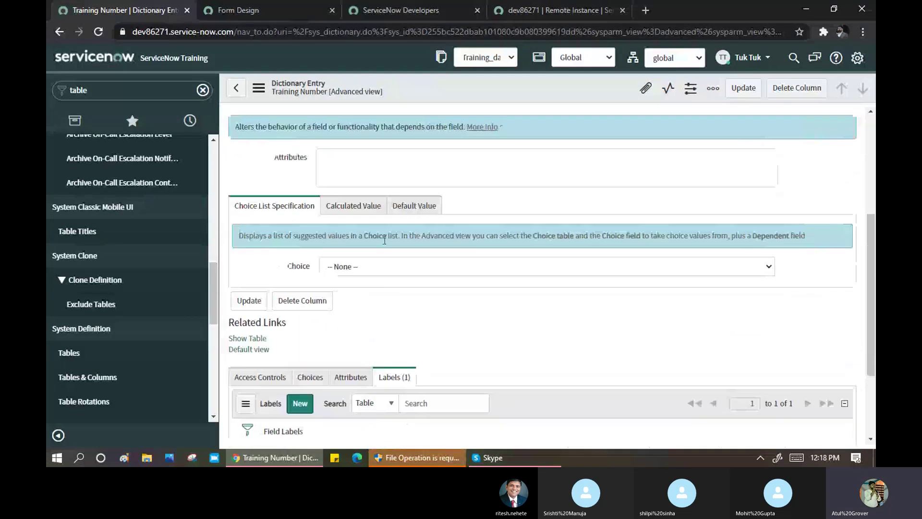
# - Try the Calculated and dynamic Default Value options, turning both back off
pyautogui.click(349, 206)
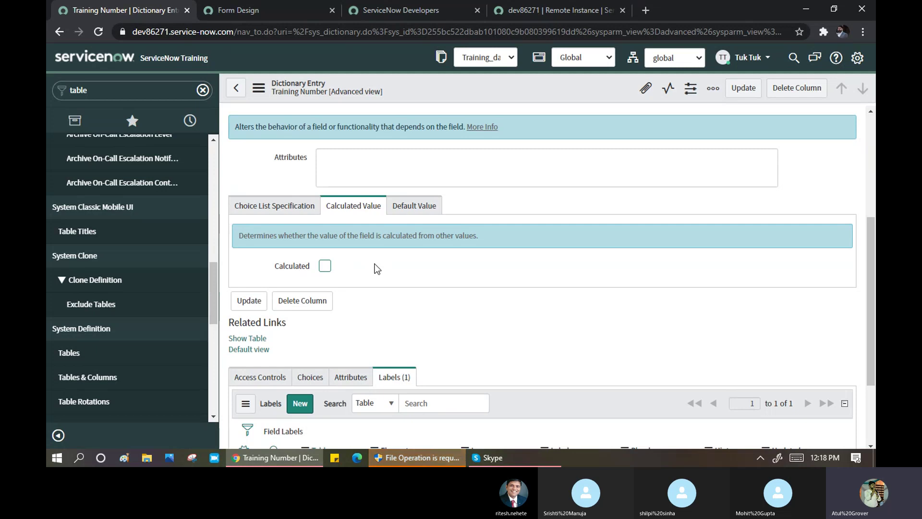
pyautogui.click(325, 267)
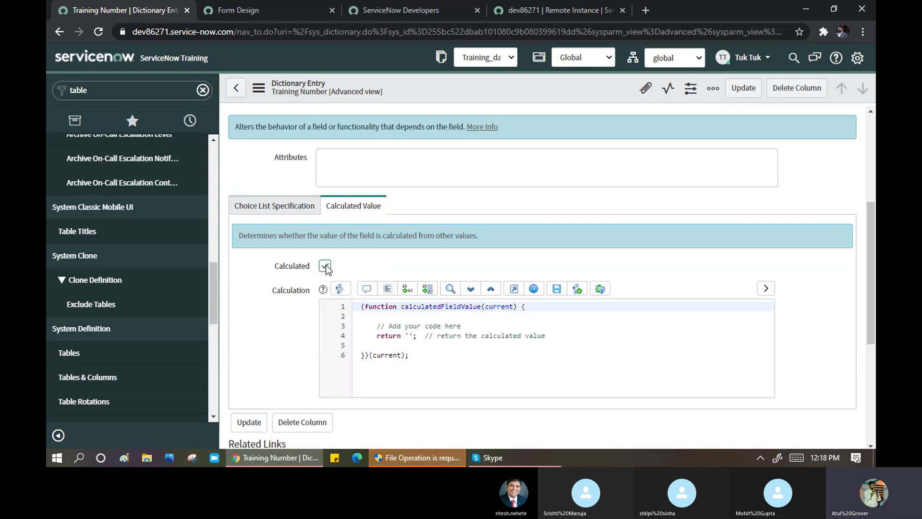
pyautogui.scroll(4, 326, 268)
pyautogui.scroll(-4, 355, 314)
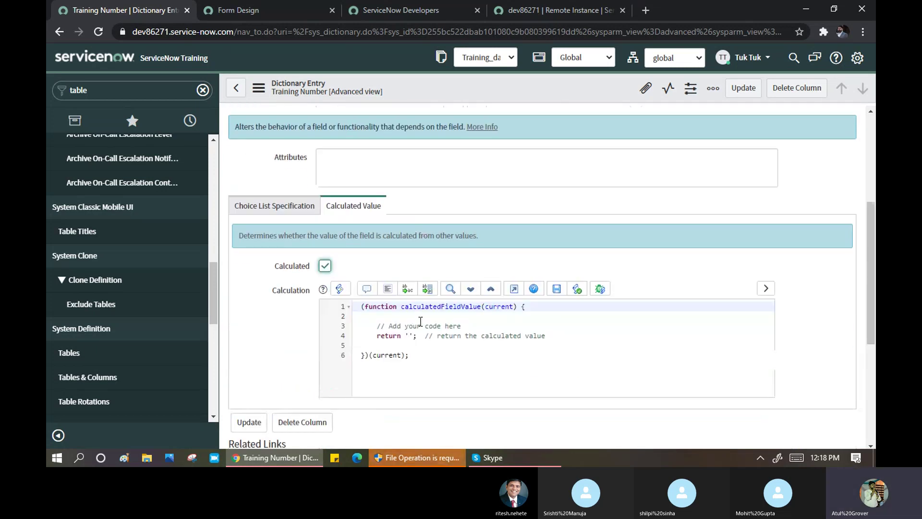
pyautogui.click(326, 268)
pyautogui.click(424, 205)
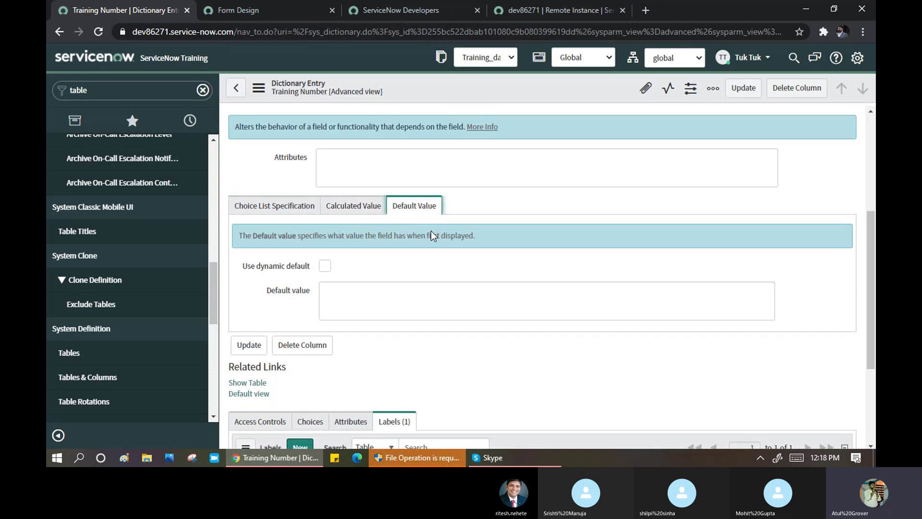
pyautogui.click(325, 267)
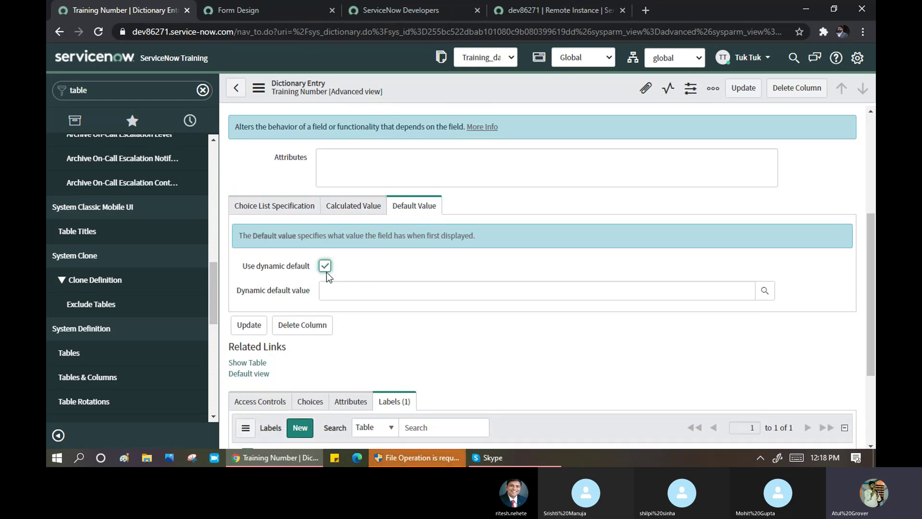
pyautogui.click(325, 265)
pyautogui.click(342, 295)
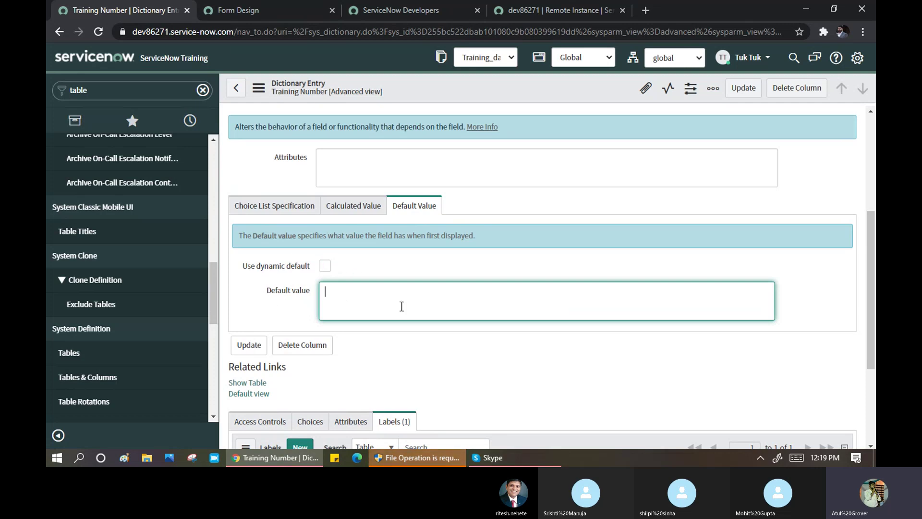
# - Review the Attributes, Choices and Access Controls related lists, which show no access controls
pyautogui.scroll(-3, 401, 306)
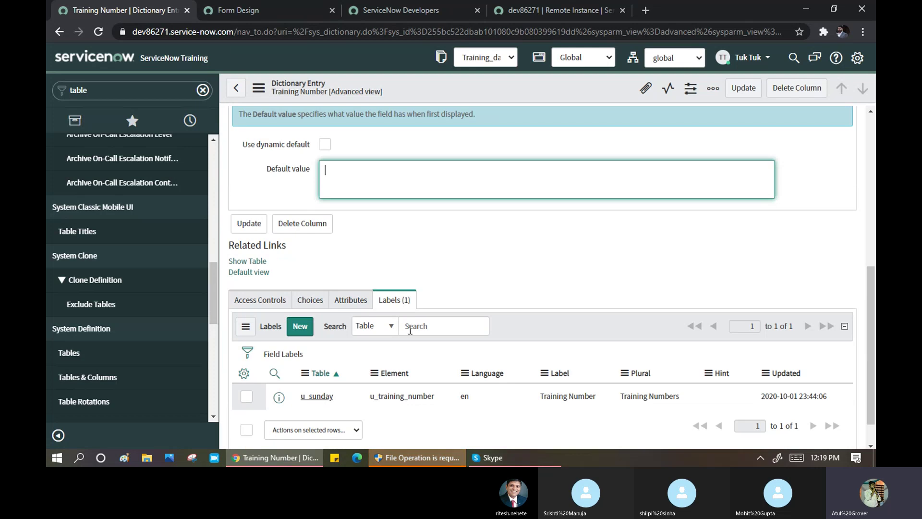
pyautogui.click(352, 301)
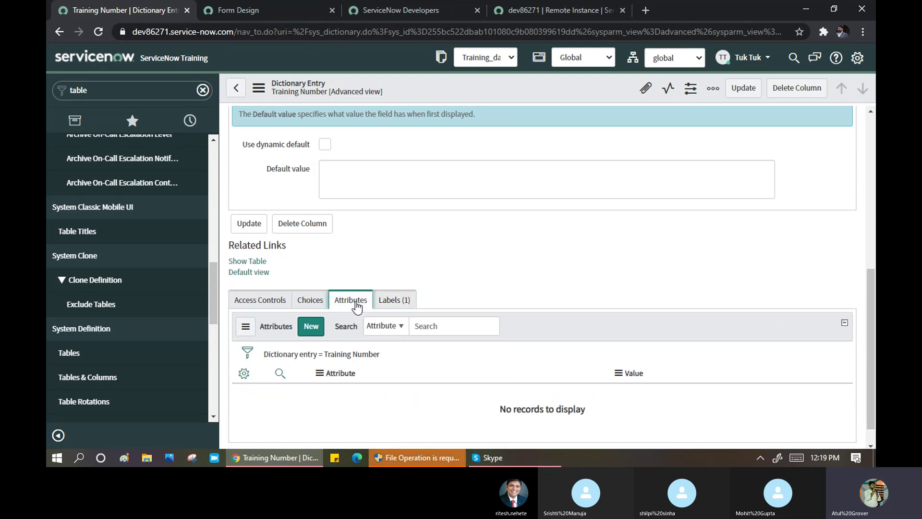
pyautogui.click(315, 307)
pyautogui.click(250, 301)
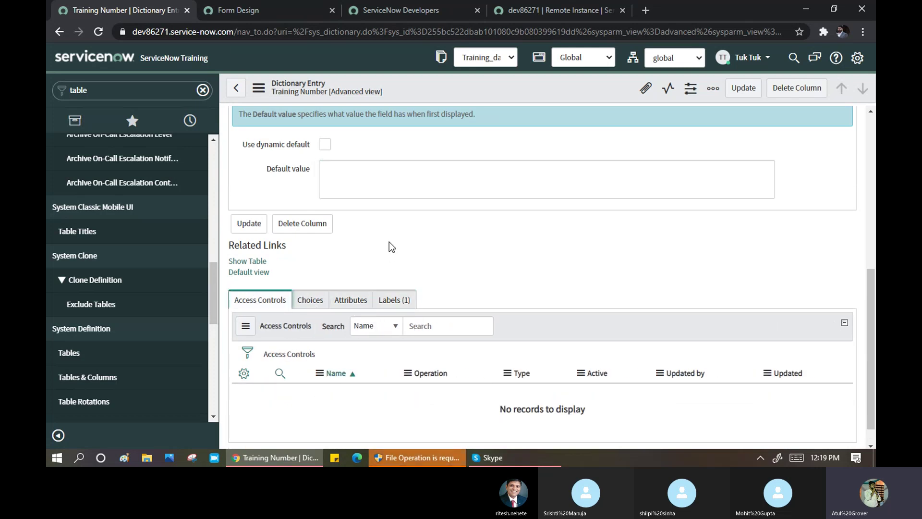
pyautogui.scroll(3, 384, 240)
pyautogui.scroll(3, 352, 220)
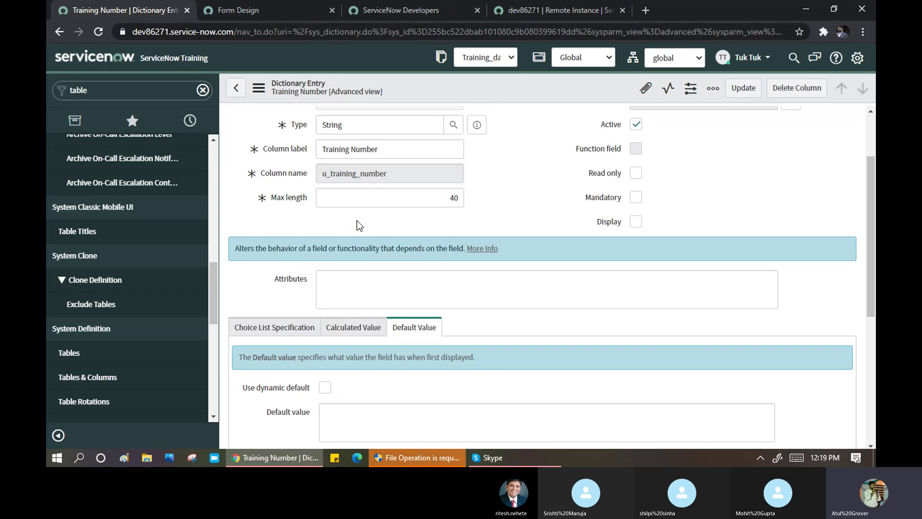
pyautogui.scroll(1, 393, 178)
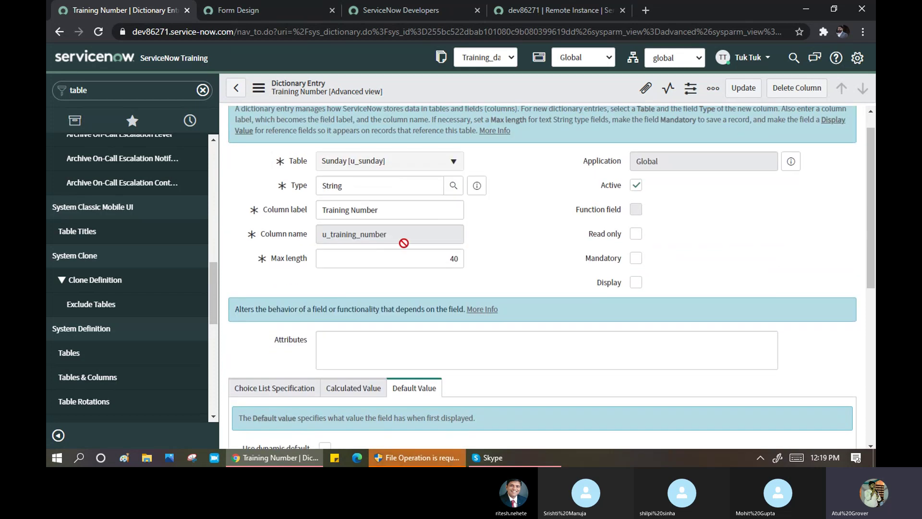
pyautogui.scroll(-4, 346, 279)
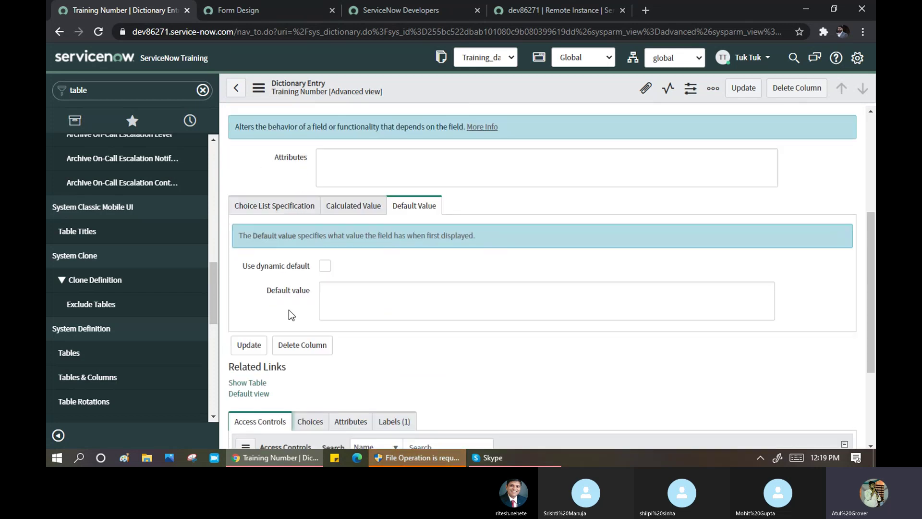
# - Set the Training Number choice type to 'Dropdown with -- None --' after trying Suggestion and Dropdown without
pyautogui.click(285, 211)
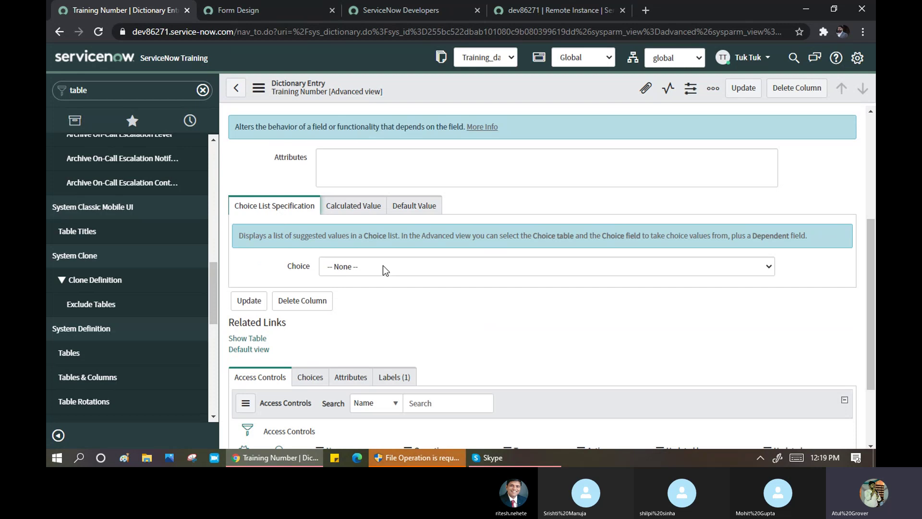
pyautogui.click(382, 267)
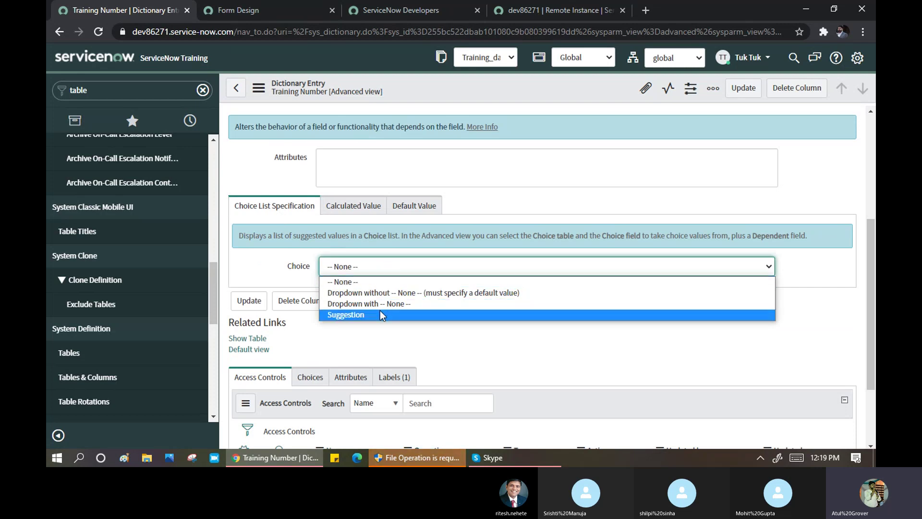
pyautogui.click(379, 314)
pyautogui.click(376, 271)
pyautogui.click(373, 292)
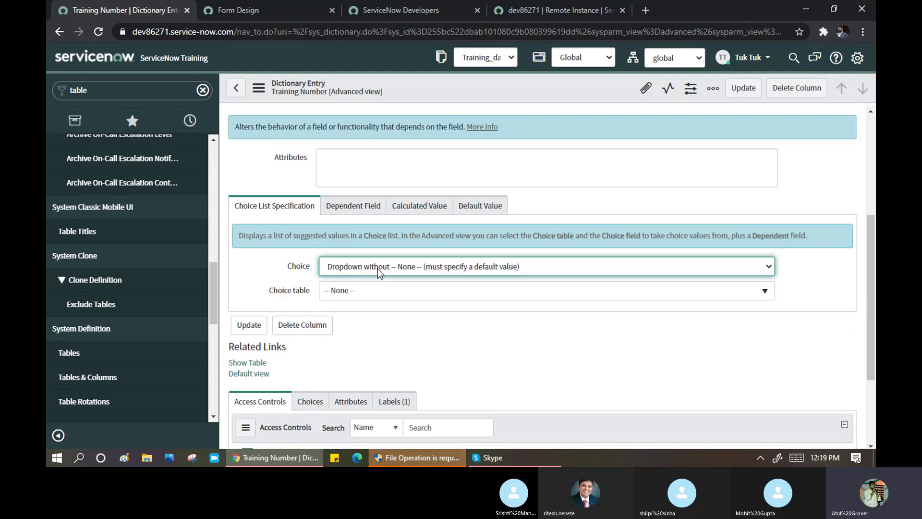
pyautogui.click(377, 269)
pyautogui.click(371, 301)
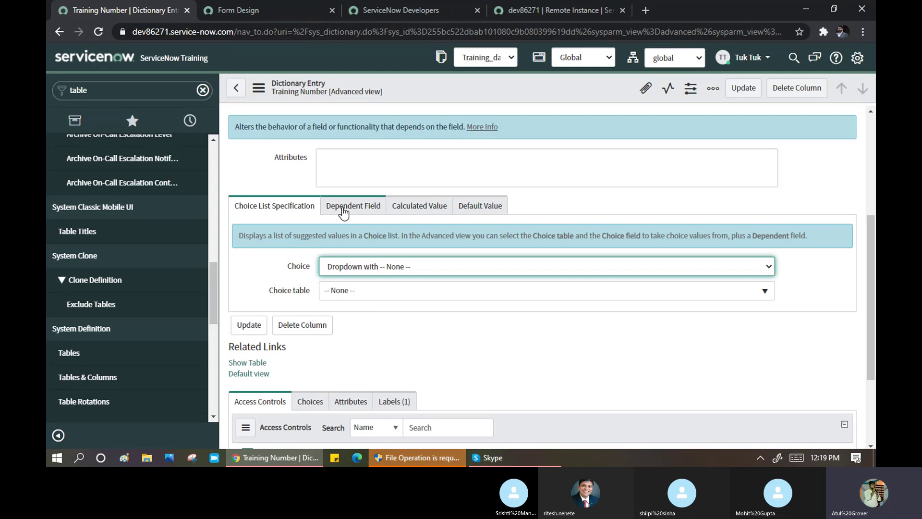
# - Check the Default Value, Calculated Value and Dependent Field tabs, leaving dependent field off
pyautogui.click(485, 212)
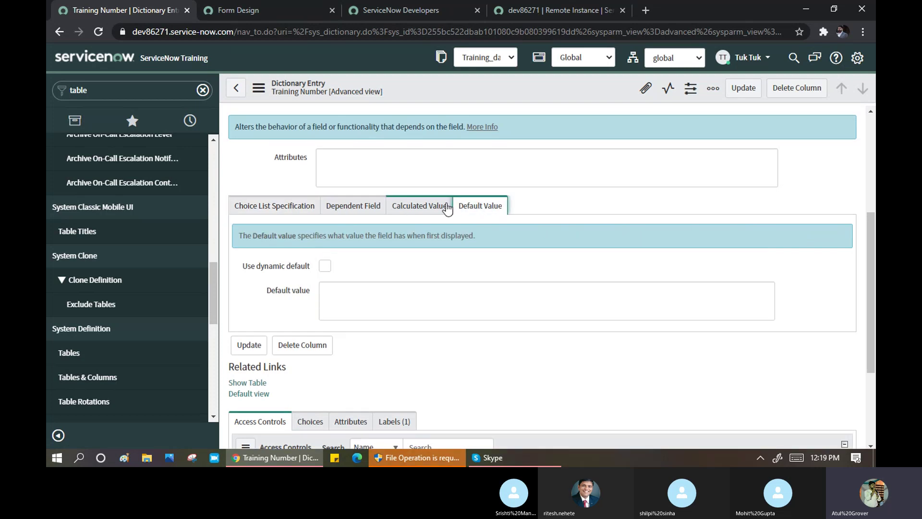
pyautogui.click(430, 210)
pyautogui.click(357, 207)
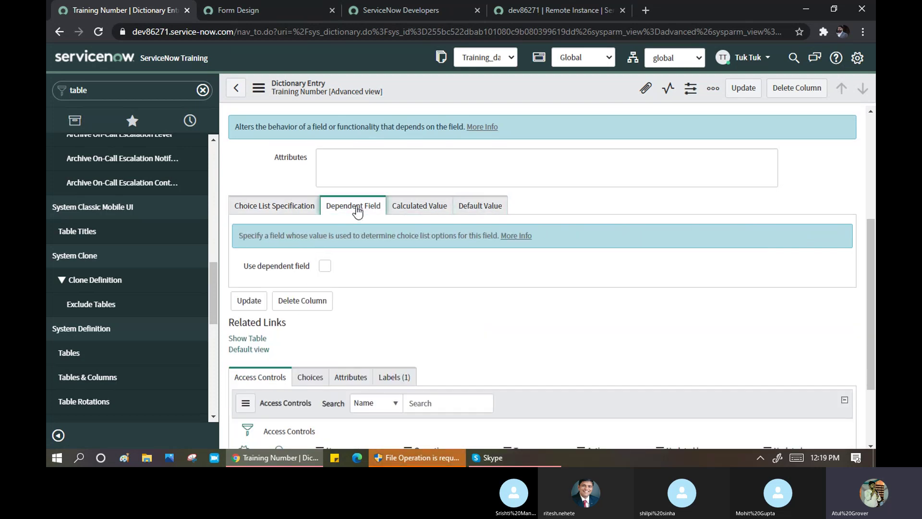
pyautogui.click(325, 265)
pyautogui.click(324, 266)
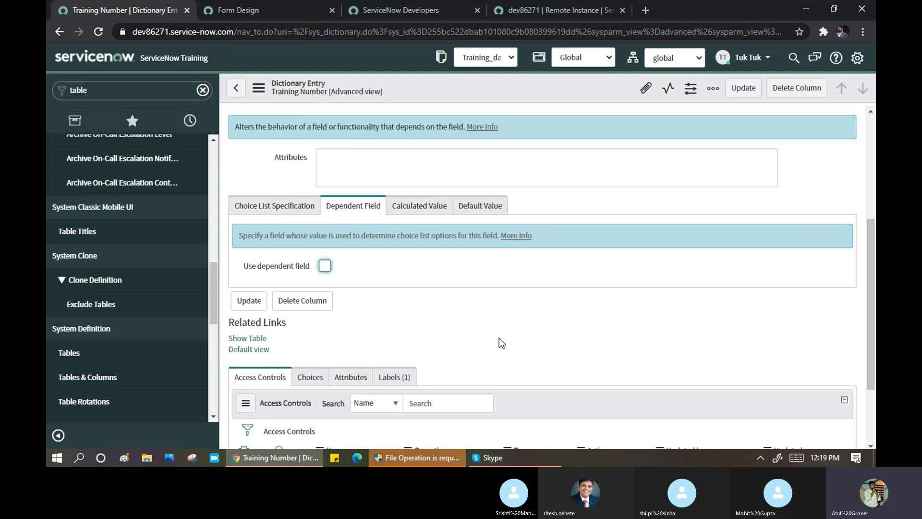
pyautogui.scroll(4, 432, 280)
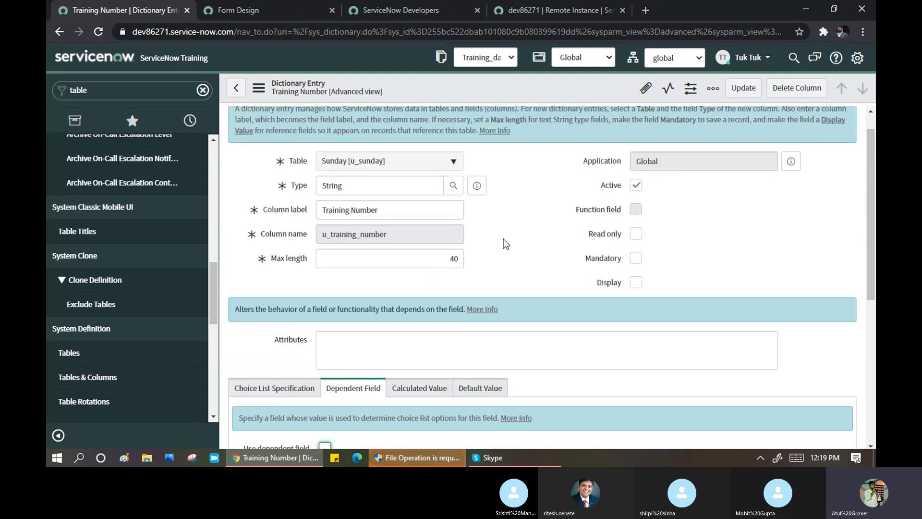
# - Open Number Maintenance via the 'number' filter, leave the unsaved dictionary entry, and start a new record
pyautogui.click(116, 94)
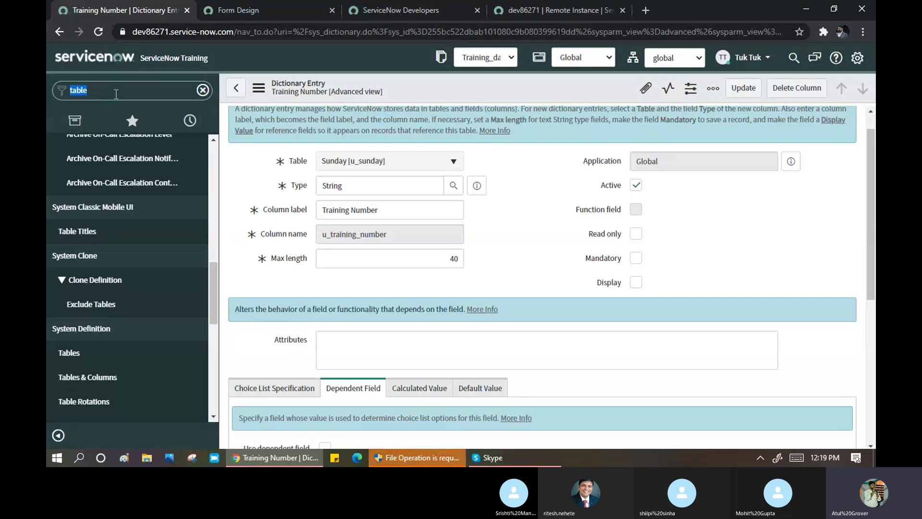
pyautogui.write('number')
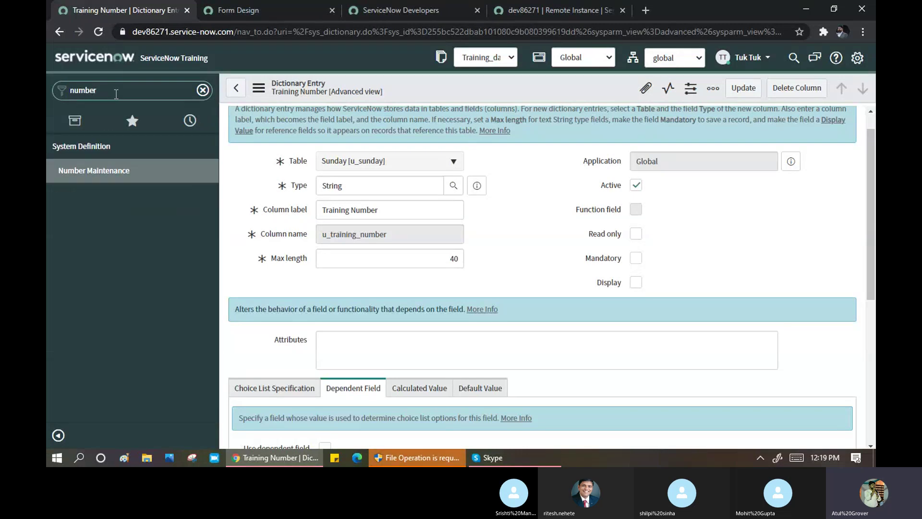
pyautogui.click(113, 172)
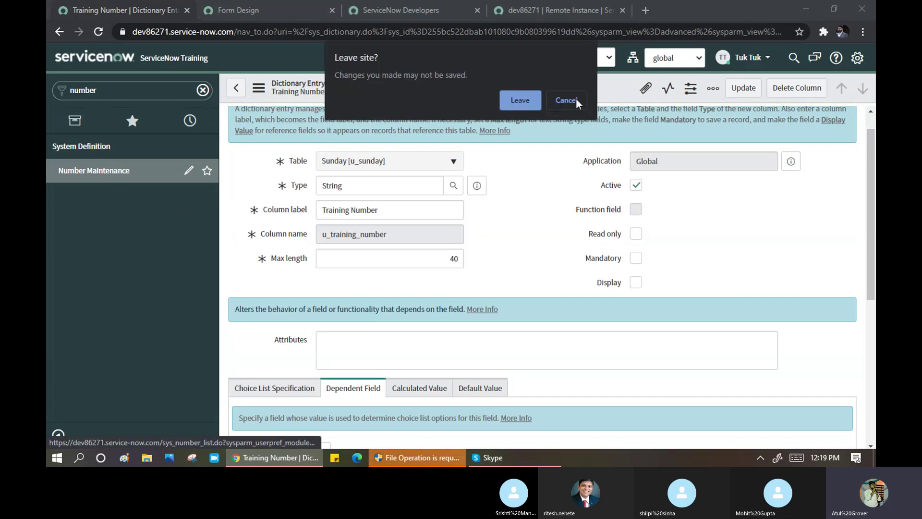
pyautogui.click(508, 99)
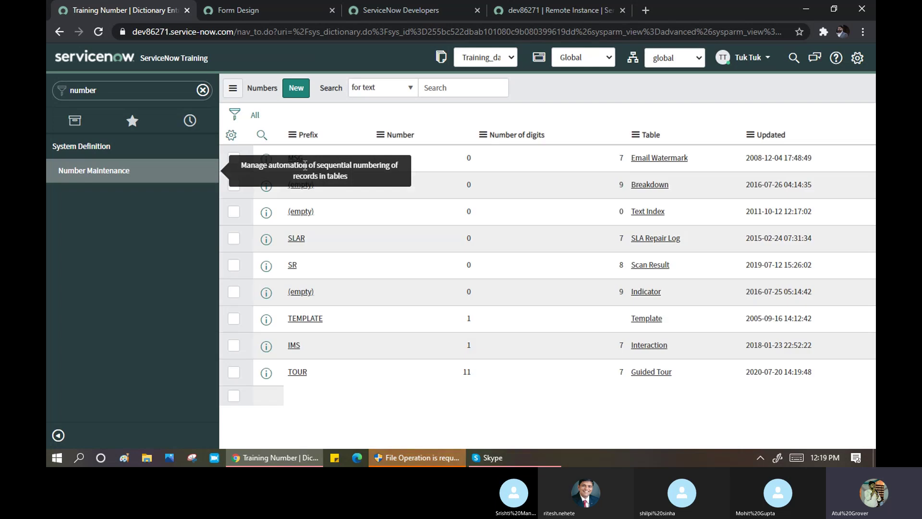
pyautogui.click(294, 89)
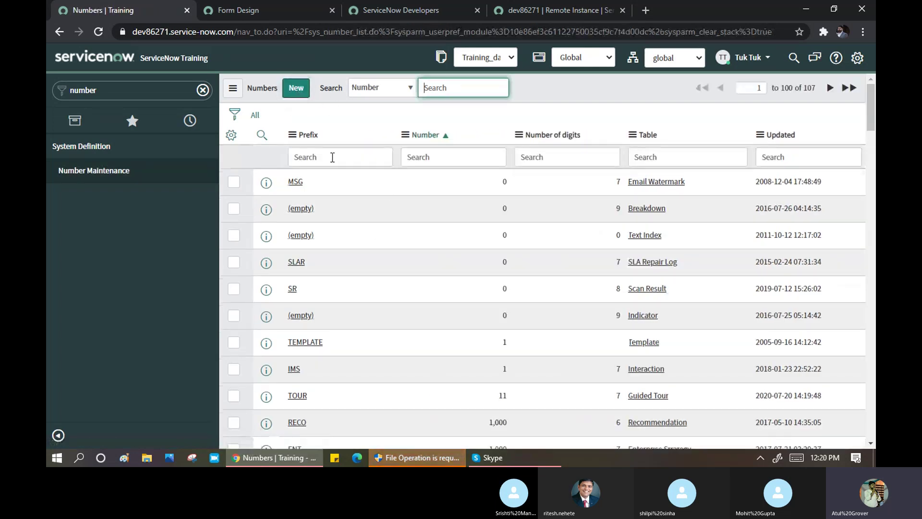
pyautogui.click(296, 88)
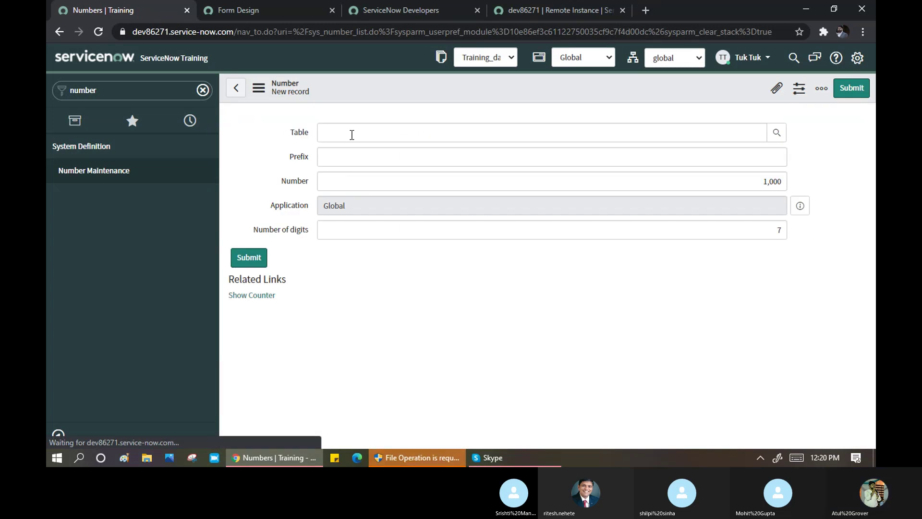
# - Set the new number record's Table to Sunday and Prefix to 'test'
pyautogui.click(351, 134)
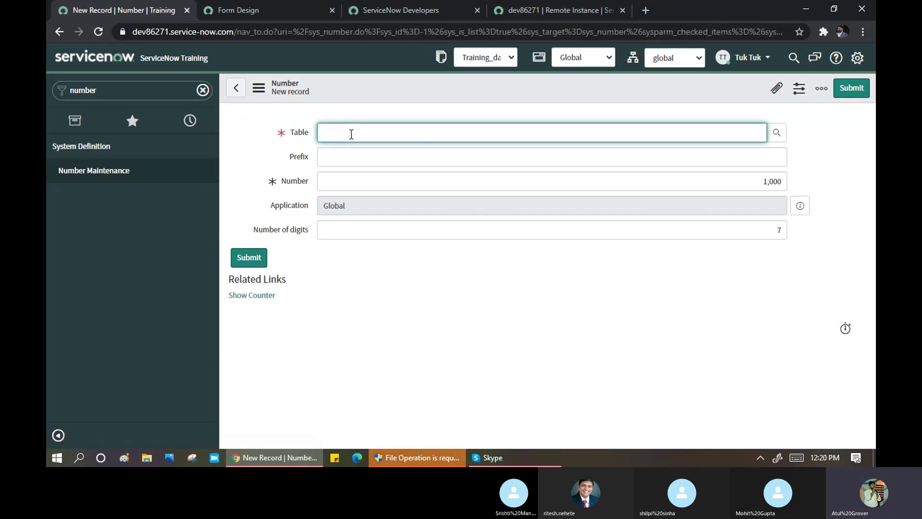
pyautogui.write('Test')
pyautogui.press('Tab')
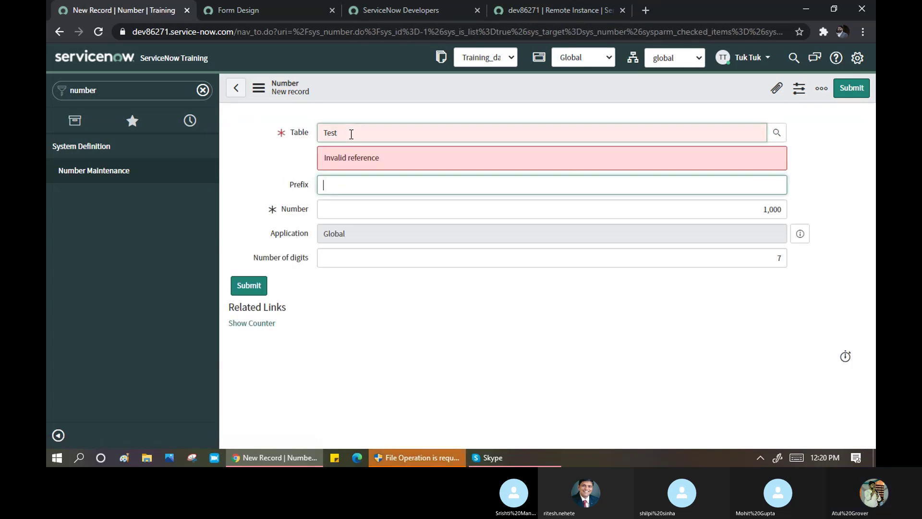
pyautogui.hotkey('shift', 'Tab')
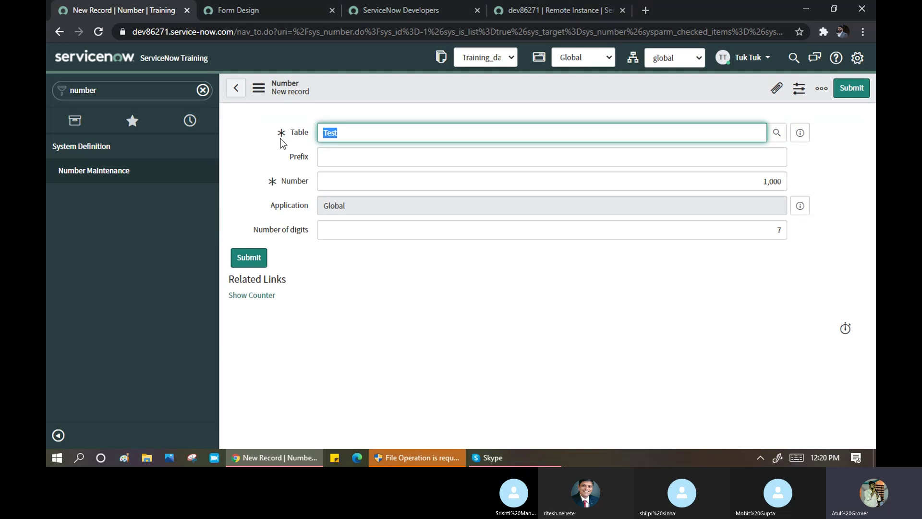
pyautogui.write('sund')
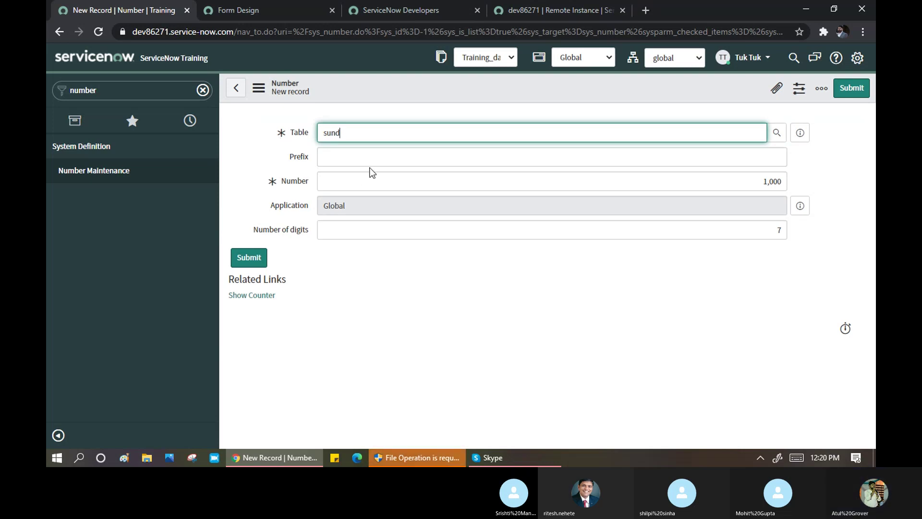
pyautogui.click(355, 159)
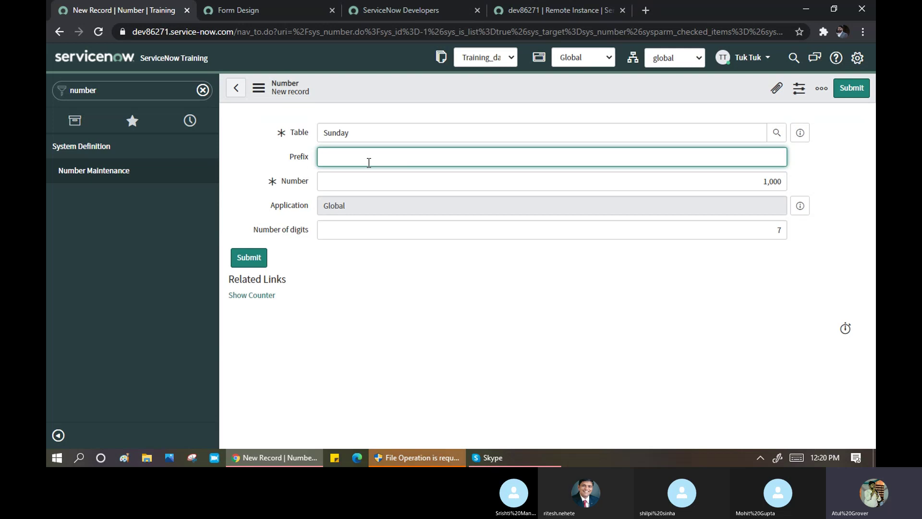
pyautogui.write('test')
pyautogui.press('Tab')
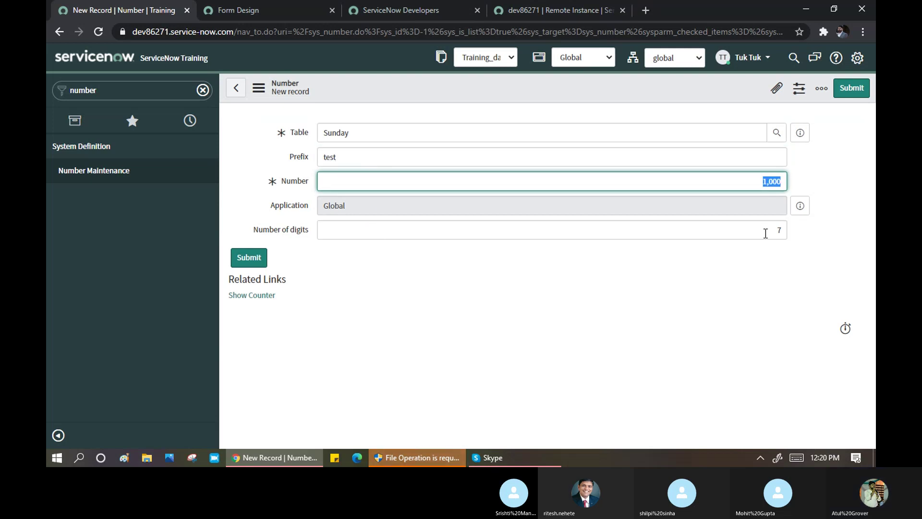
# - Save the number record and inspect the duplicate entry 'u_sunday' for key 'category' error
pyautogui.rightClick(400, 86)
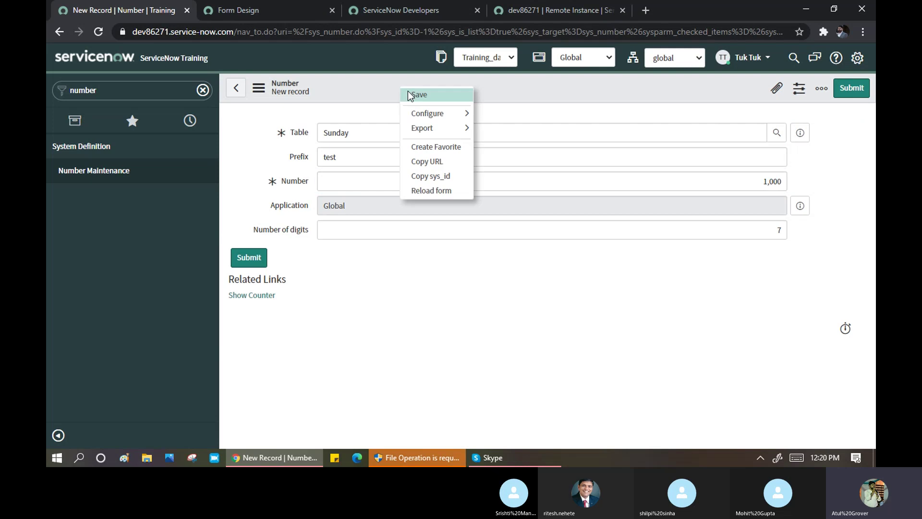
pyautogui.click(408, 90)
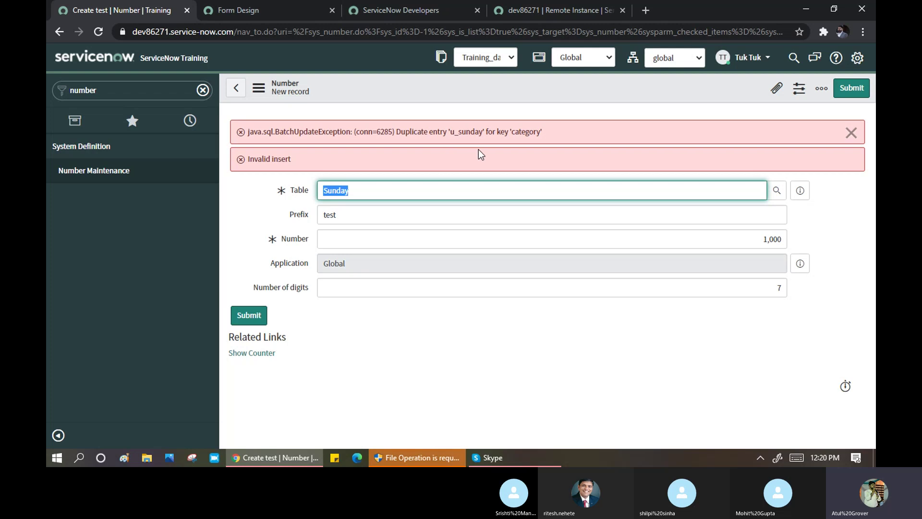
pyautogui.moveTo(350, 126); pyautogui.dragTo(559, 134)
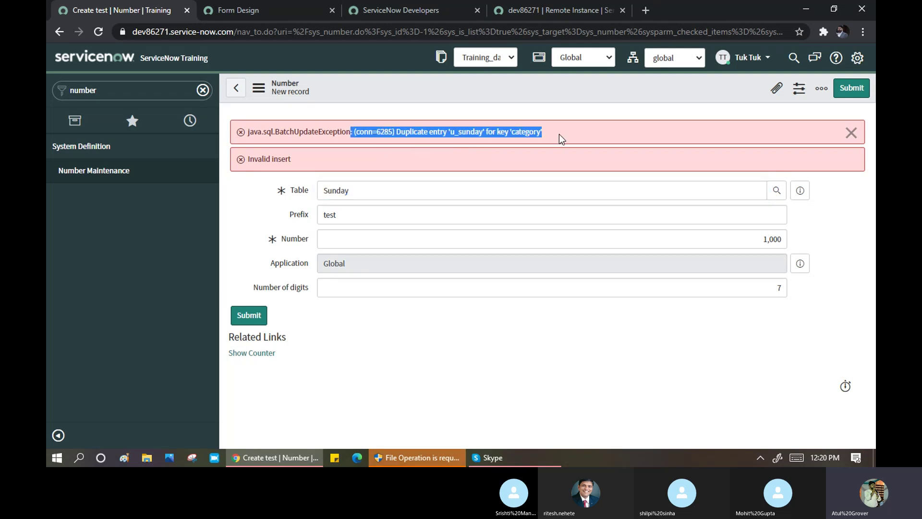
pyautogui.click(358, 290)
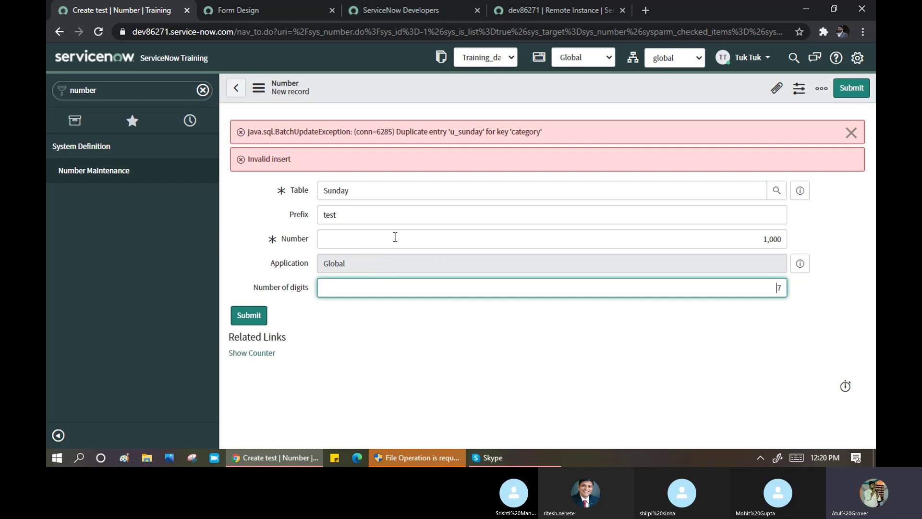
pyautogui.click(124, 89)
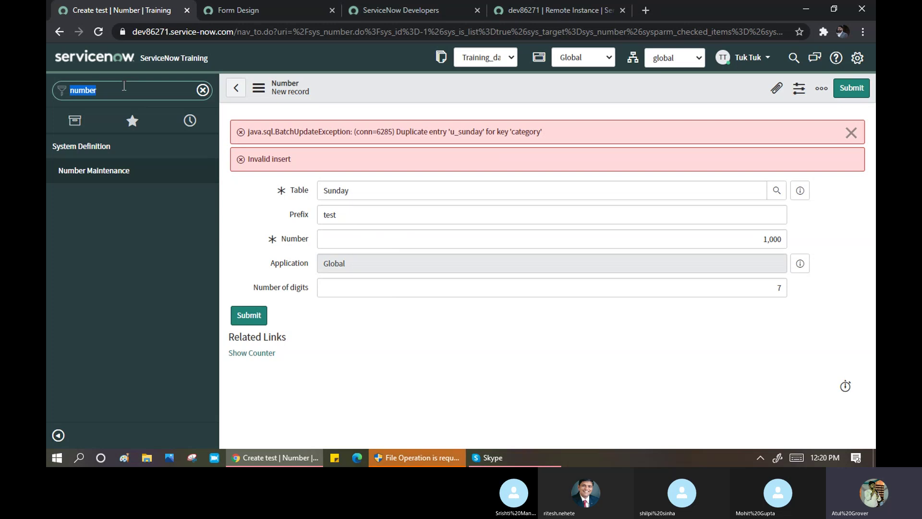
# - Open a new incident form (INC0010030) via Incident > Create New from the 'incident' filter
pyautogui.write('incidn')
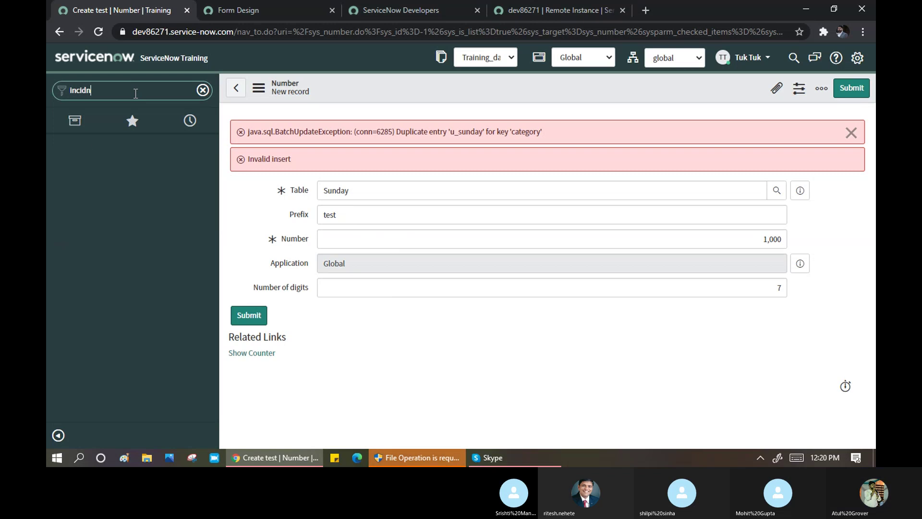
pyautogui.press('BackSpace')
pyautogui.write('ent')
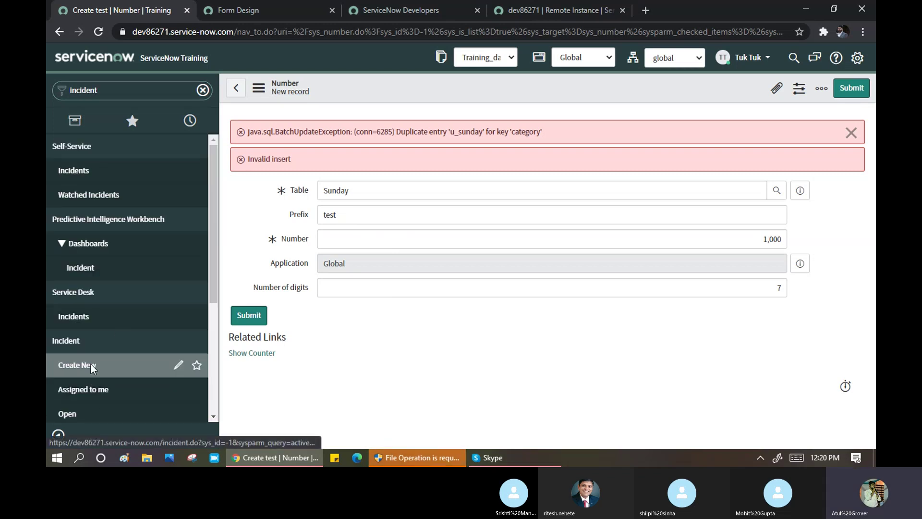
pyautogui.click(91, 364)
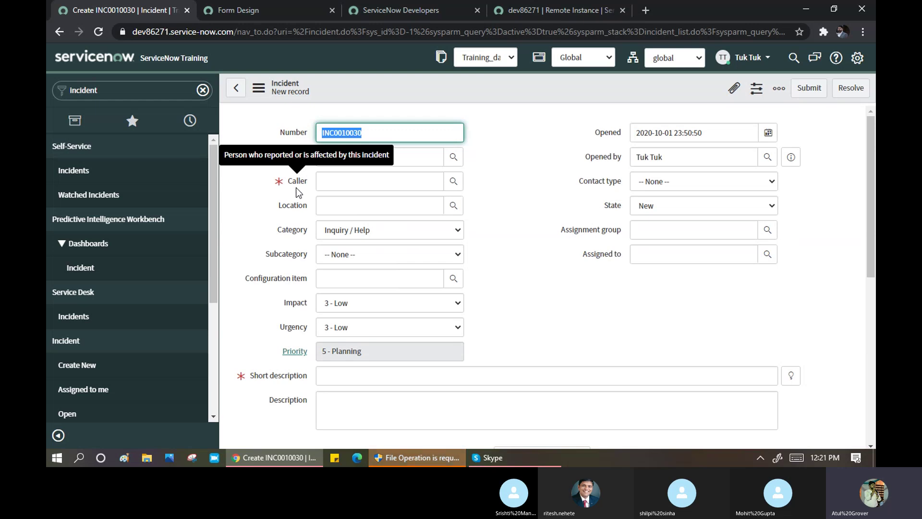
pyautogui.click(119, 90)
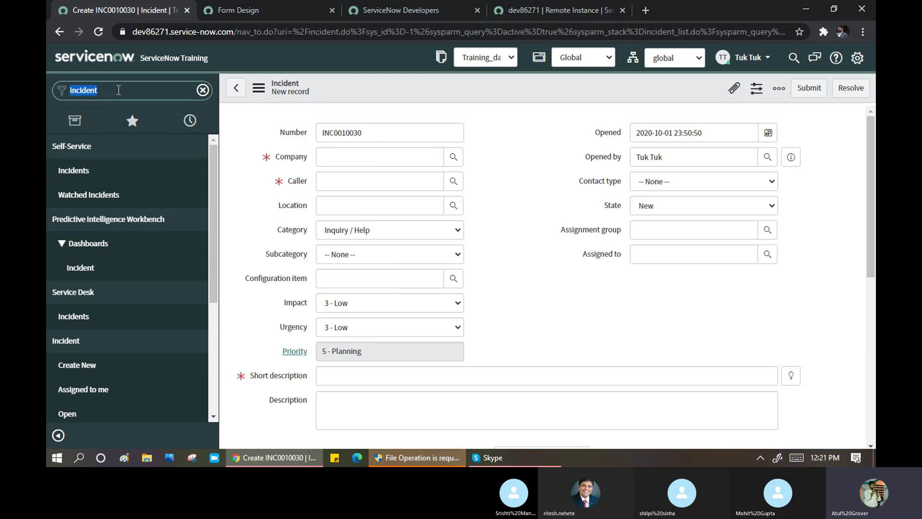
pyautogui.write('Sy')
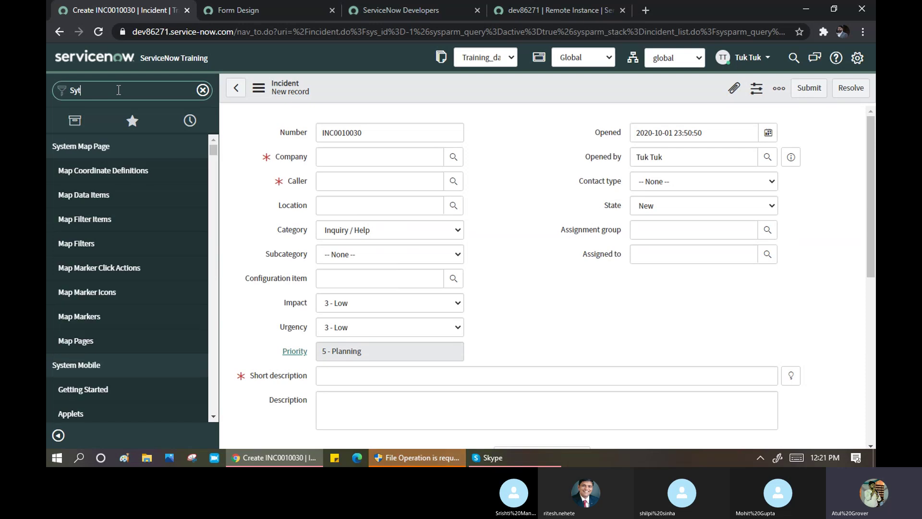
pyautogui.write('s')
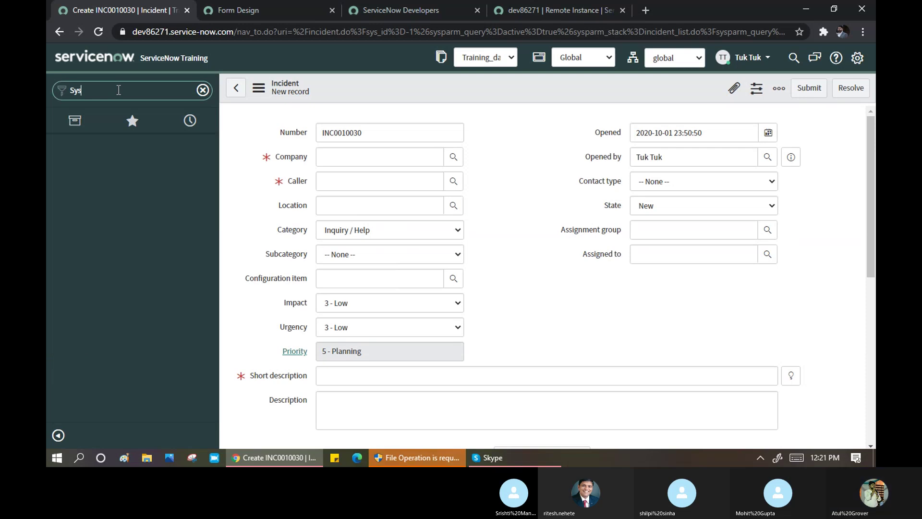
pyautogui.write('tem UI')
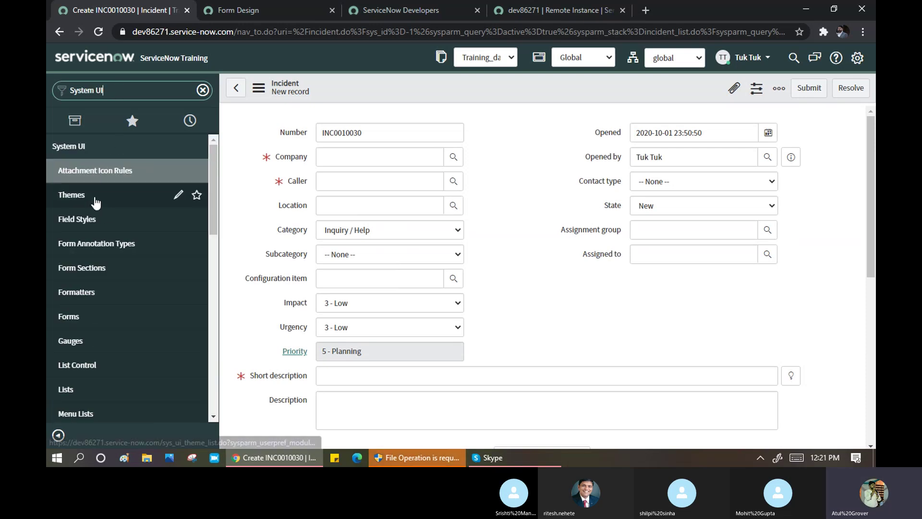
# - Scroll the System UI modules and open the UI Policies list
pyautogui.scroll(-6, 101, 350)
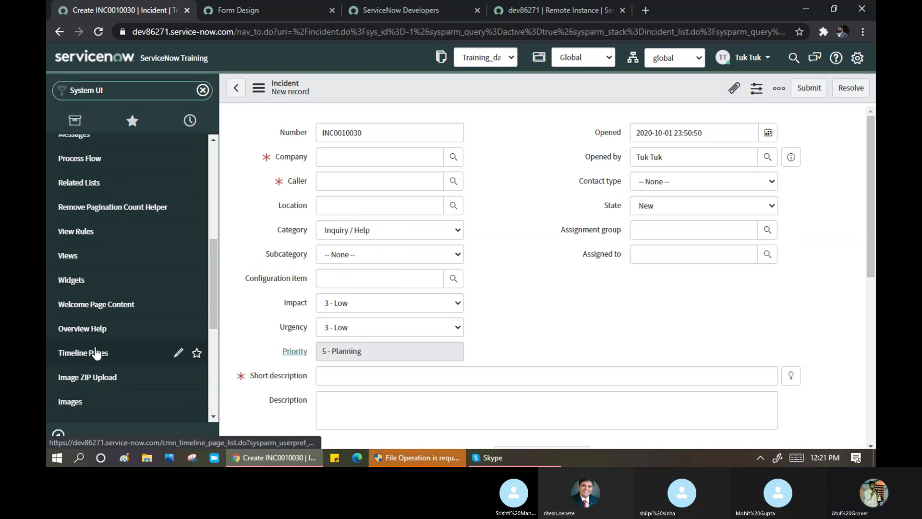
pyautogui.scroll(-3, 91, 374)
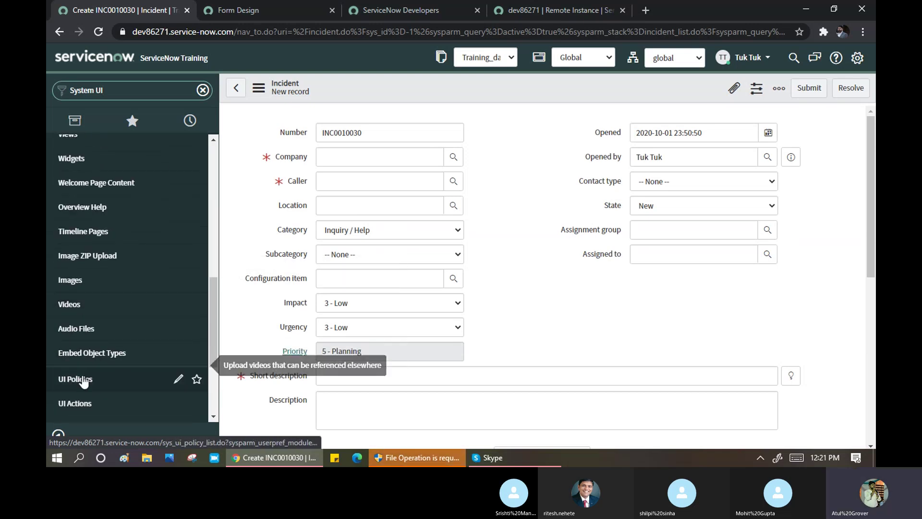
pyautogui.click(81, 379)
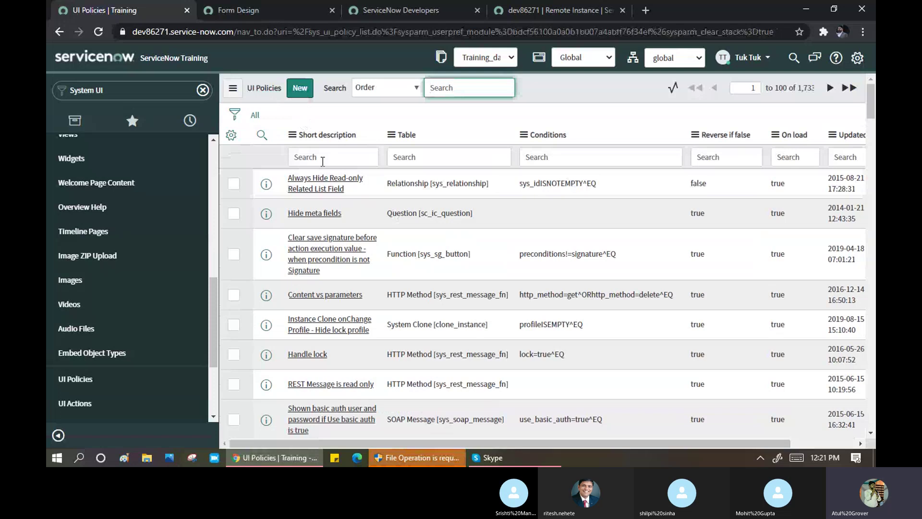
# - Filter UI Policies to short descriptions containing *Caller, then start a new UI policy
pyautogui.click(323, 161)
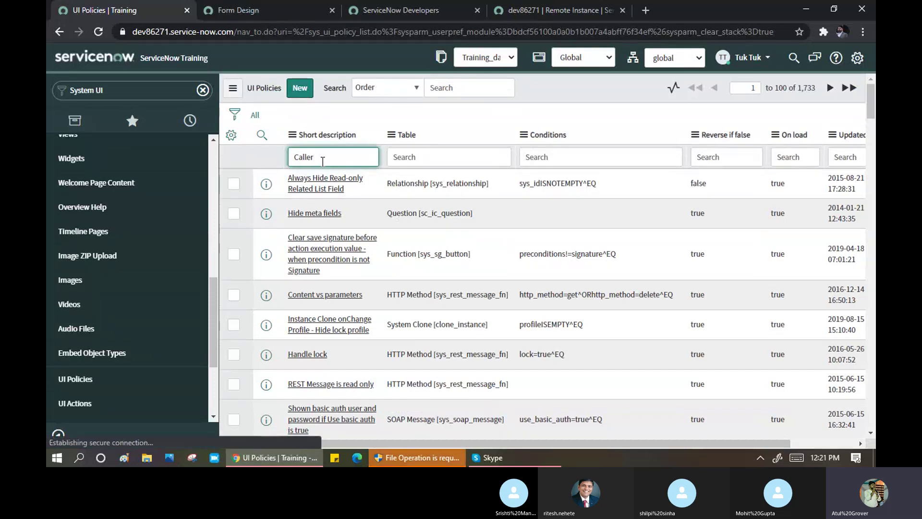
pyautogui.press('Return')
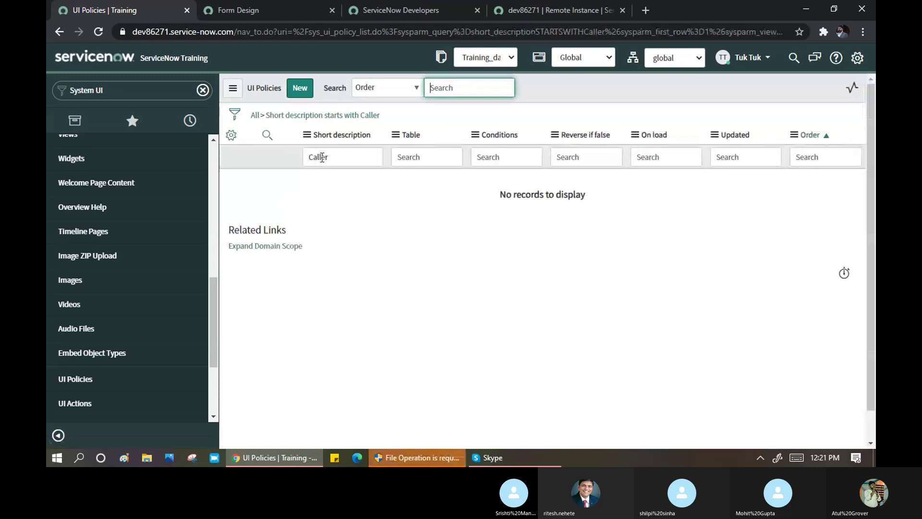
pyautogui.click(308, 158)
pyautogui.write('*')
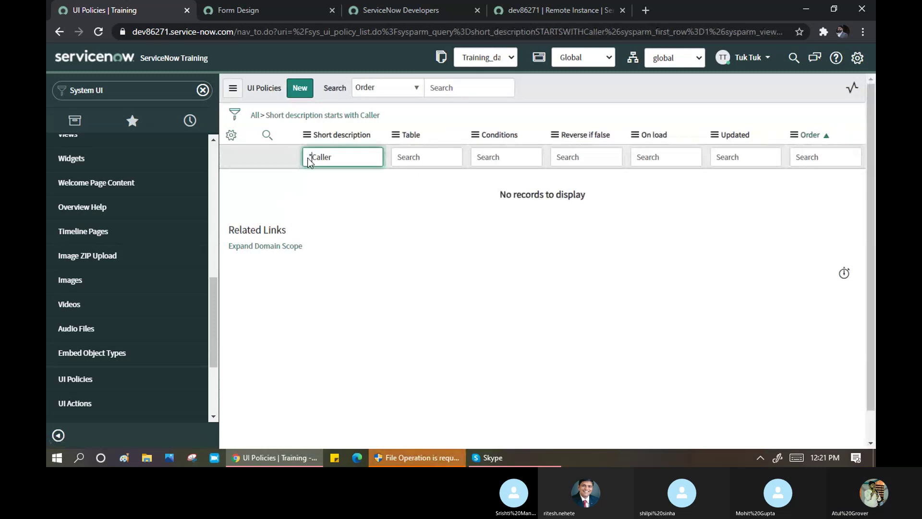
pyautogui.press('Return')
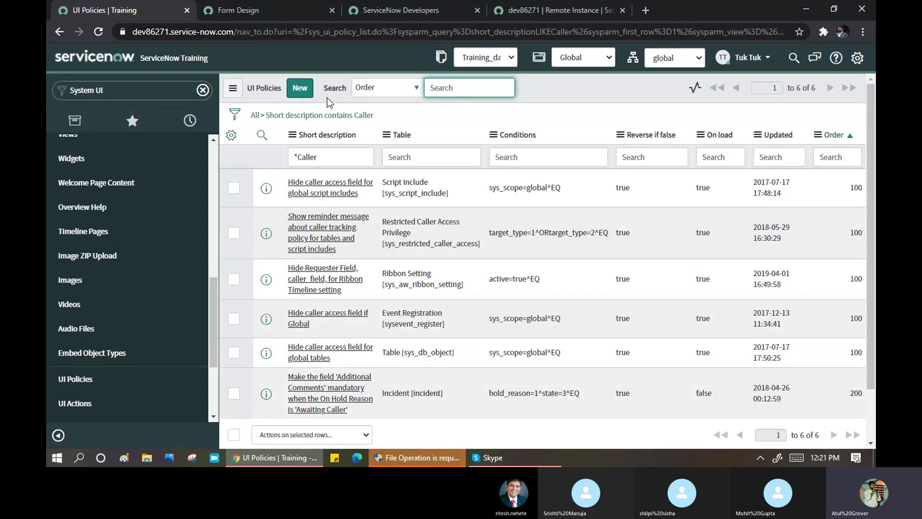
pyautogui.click(299, 91)
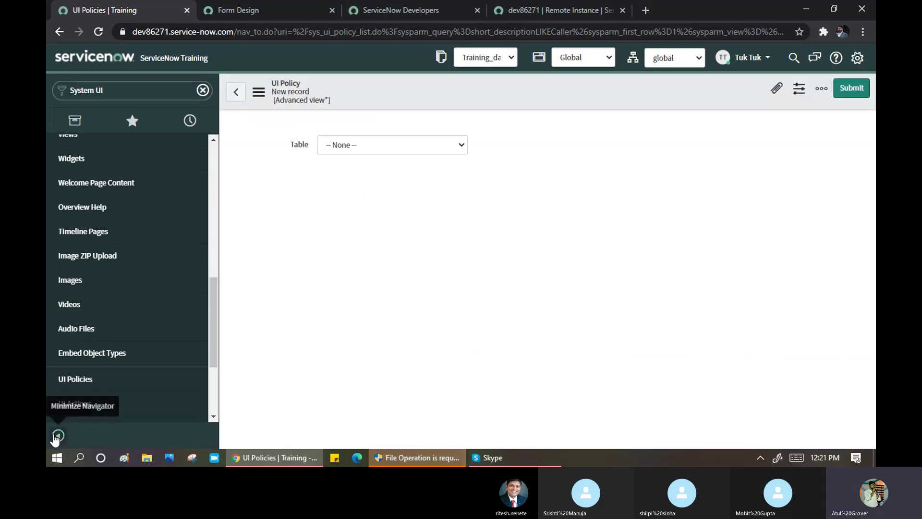
pyautogui.click(58, 436)
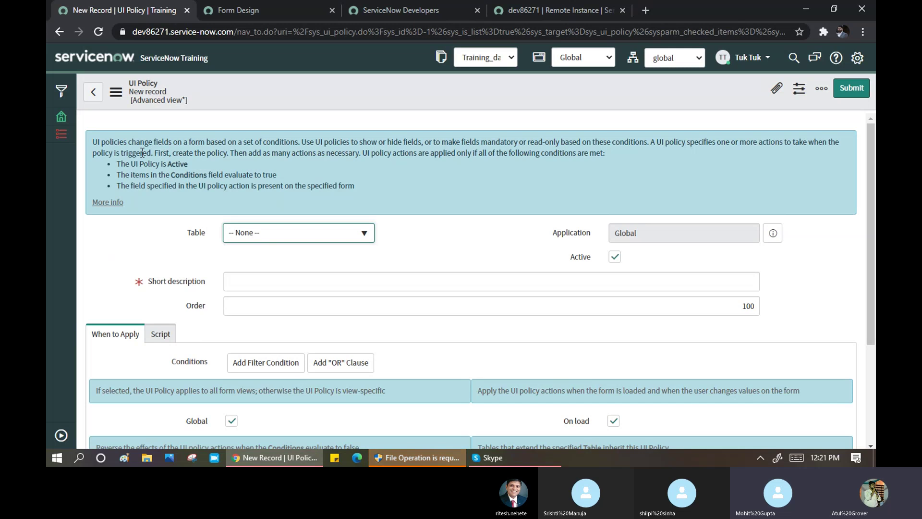
pyautogui.moveTo(101, 142); pyautogui.dragTo(200, 144)
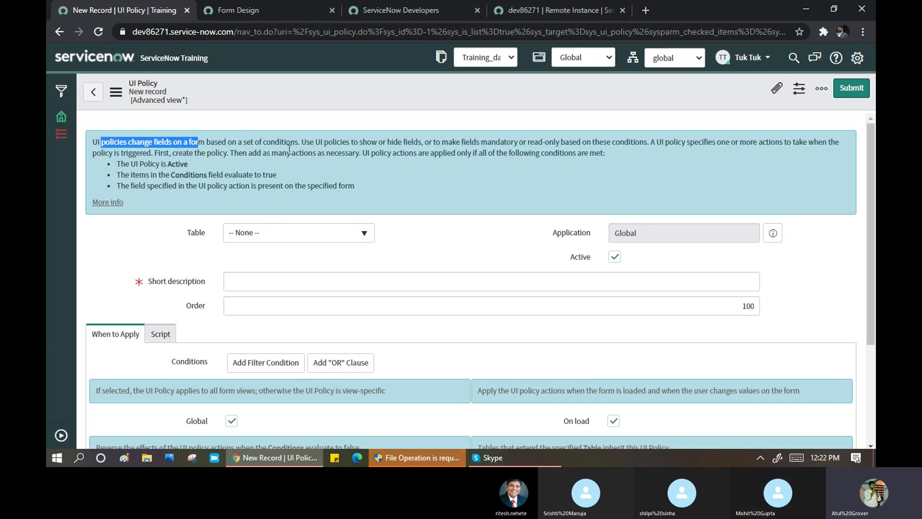
pyautogui.moveTo(367, 142); pyautogui.dragTo(582, 144)
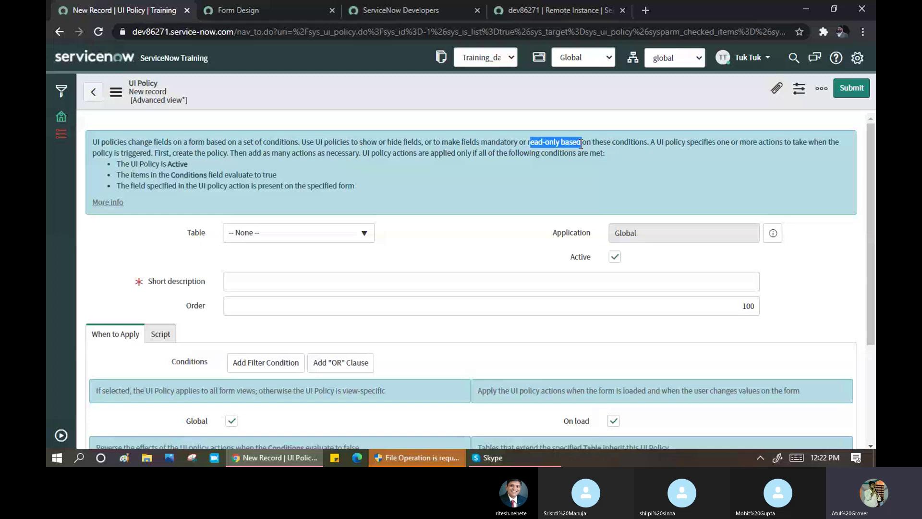
pyautogui.moveTo(350, 142); pyautogui.dragTo(563, 137)
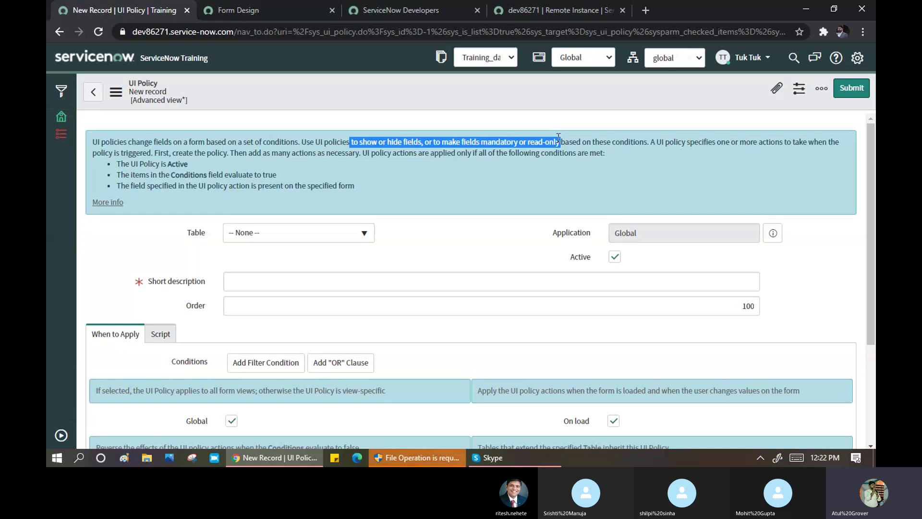
pyautogui.click(407, 143)
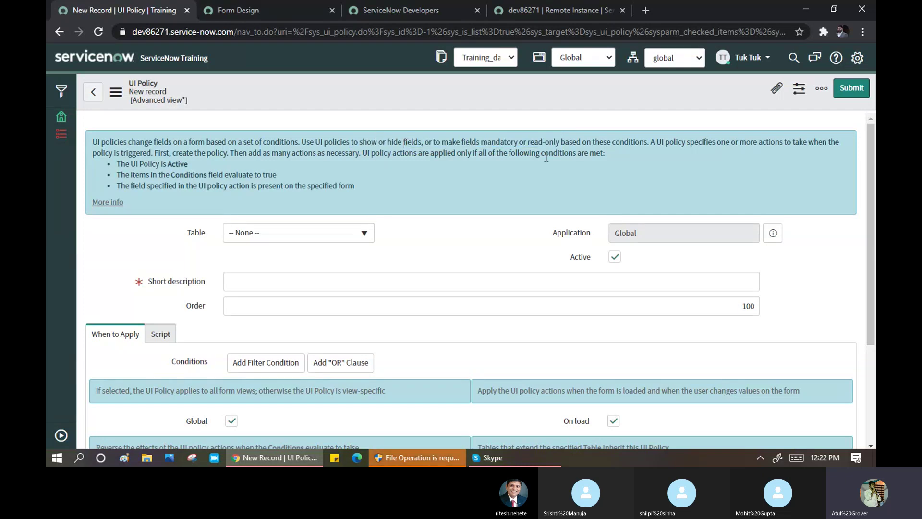
pyautogui.moveTo(727, 148); pyautogui.dragTo(782, 148)
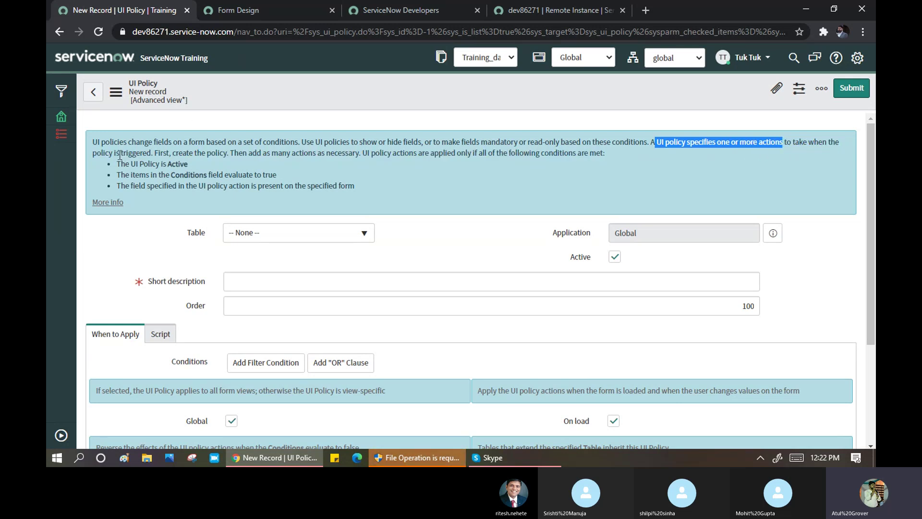
pyautogui.moveTo(121, 152); pyautogui.dragTo(153, 153)
pyautogui.click(195, 151)
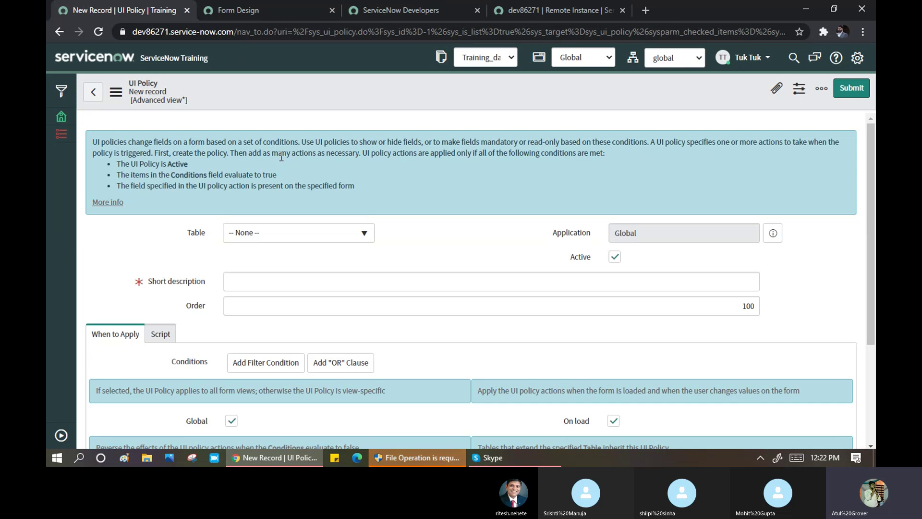
pyautogui.moveTo(278, 156); pyautogui.dragTo(355, 157)
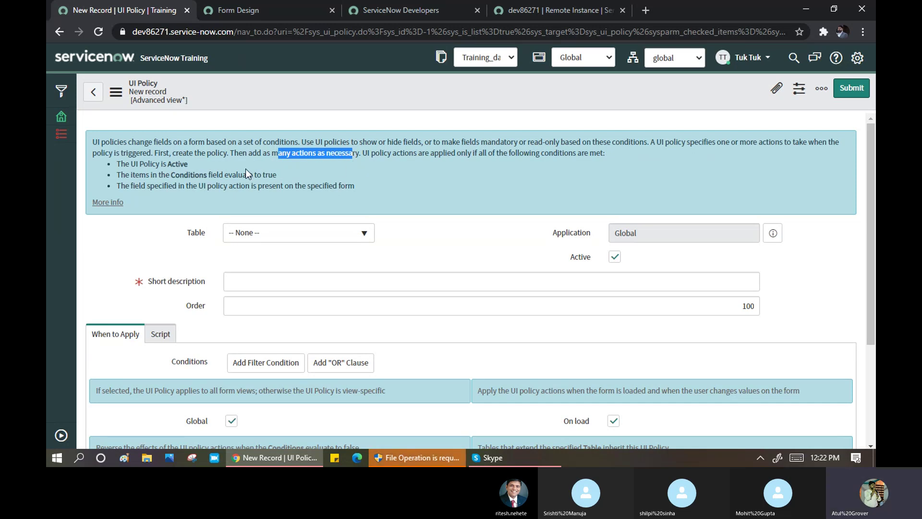
pyautogui.moveTo(139, 164); pyautogui.dragTo(198, 168)
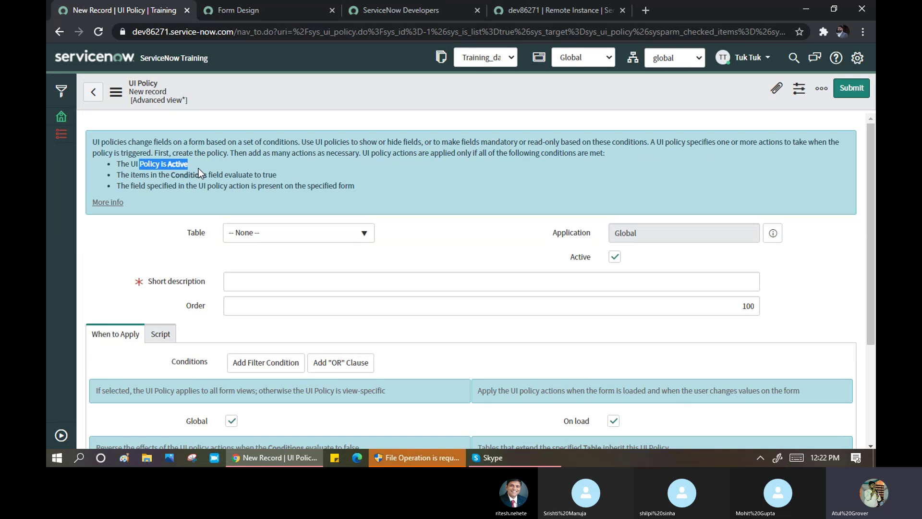
pyautogui.moveTo(139, 175); pyautogui.dragTo(207, 173)
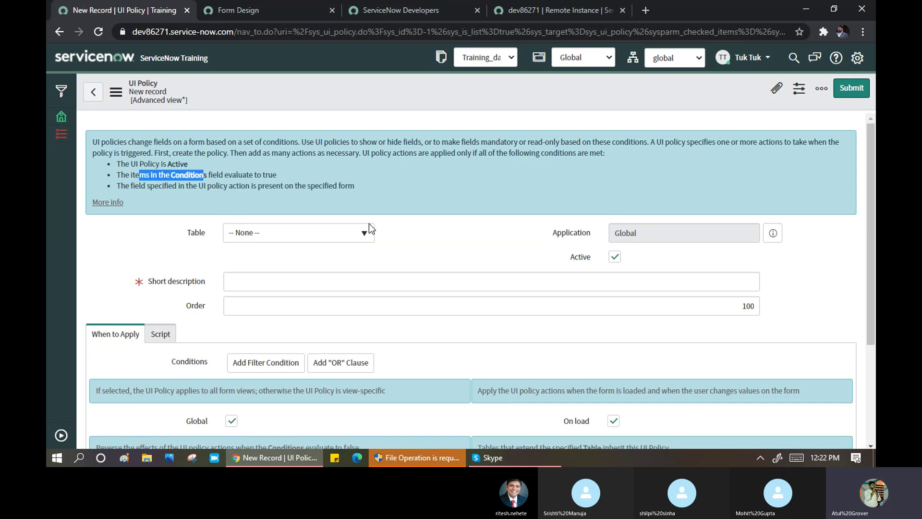
# - Set the UI policy's table to Sunday [u_sunday]
pyautogui.scroll(-2, 369, 231)
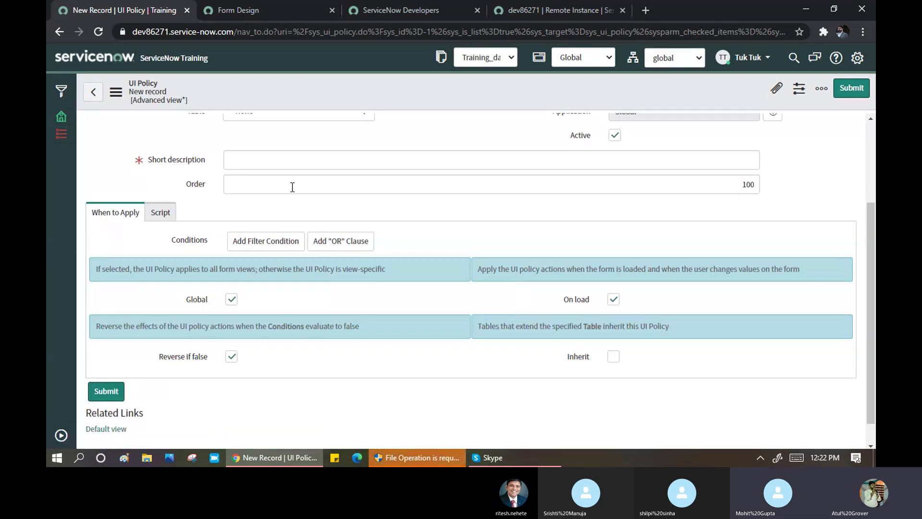
pyautogui.scroll(1, 288, 187)
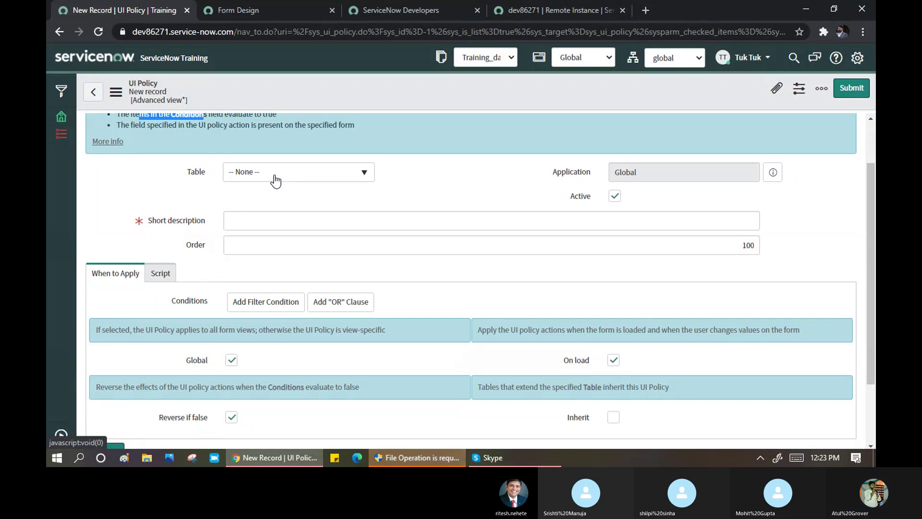
pyautogui.click(272, 178)
pyautogui.write('sun')
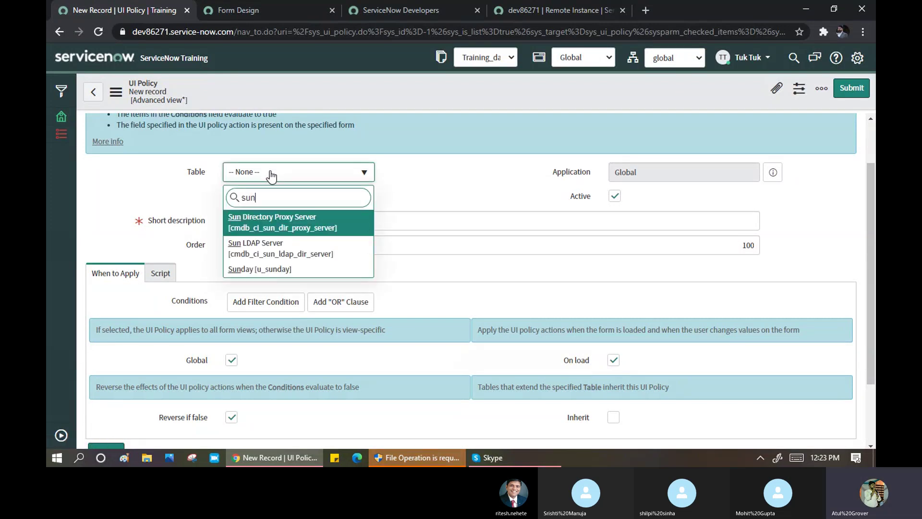
pyautogui.click(267, 271)
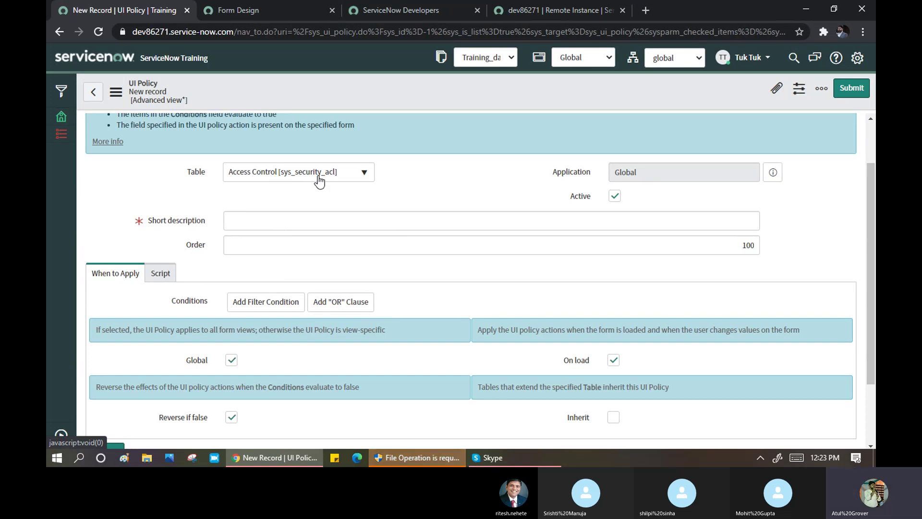
pyautogui.click(285, 180)
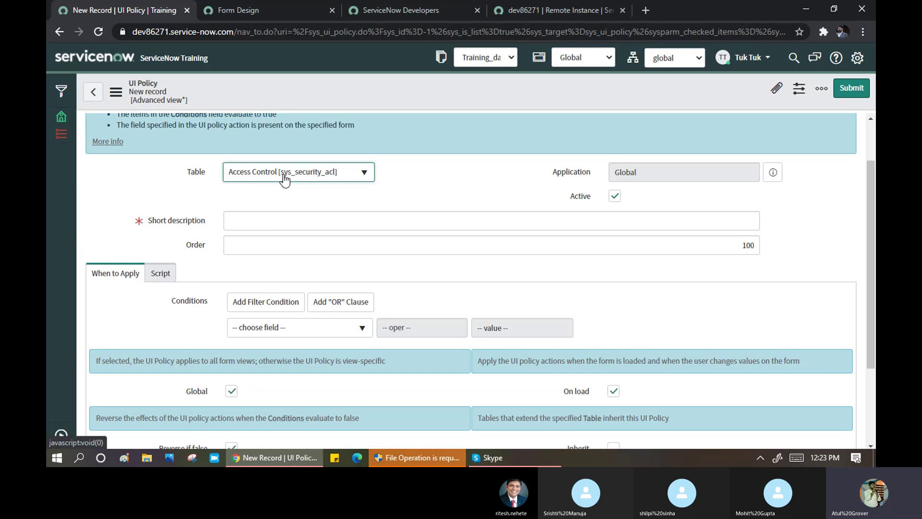
pyautogui.click(284, 178)
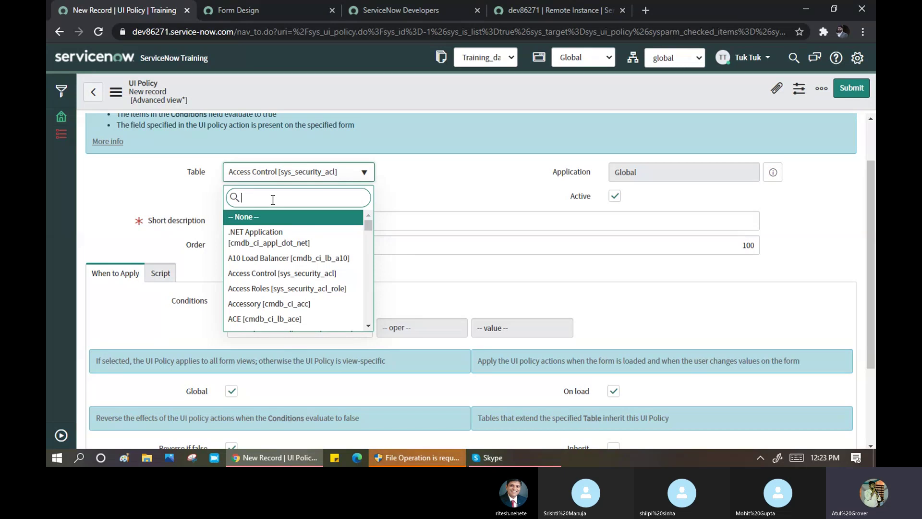
pyautogui.write('sunday')
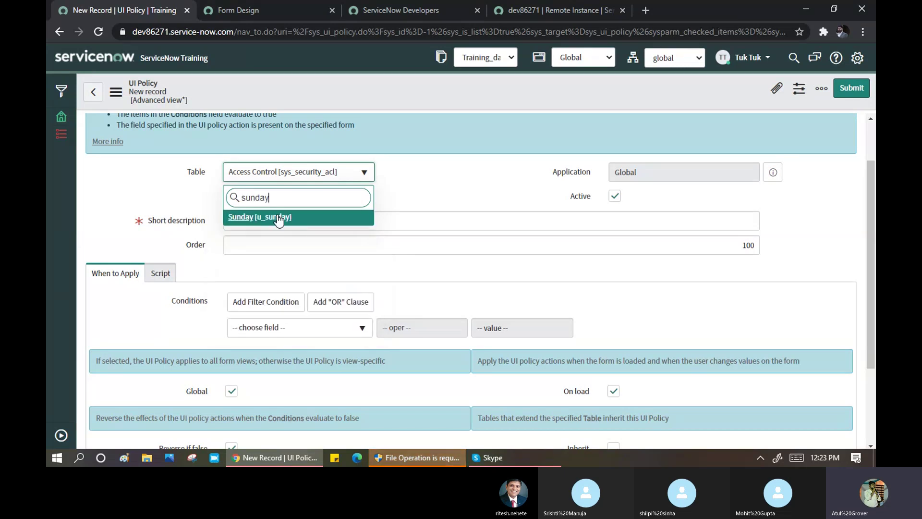
pyautogui.click(279, 217)
# - Enter 'Training Number' as the short description
pyautogui.click(328, 220)
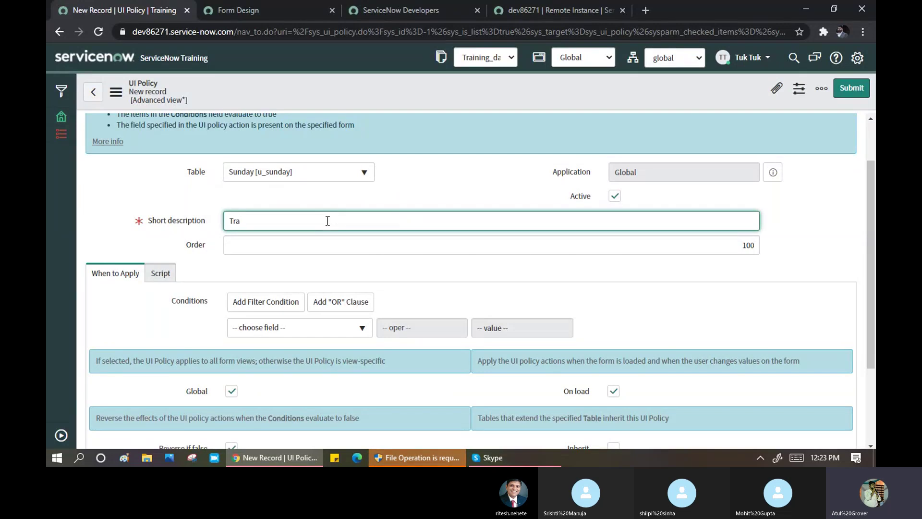
pyautogui.write('Training Nuber')
pyautogui.press('BackSpace')
pyautogui.press('BackSpace')
pyautogui.press('BackSpace')
pyautogui.write('mber')
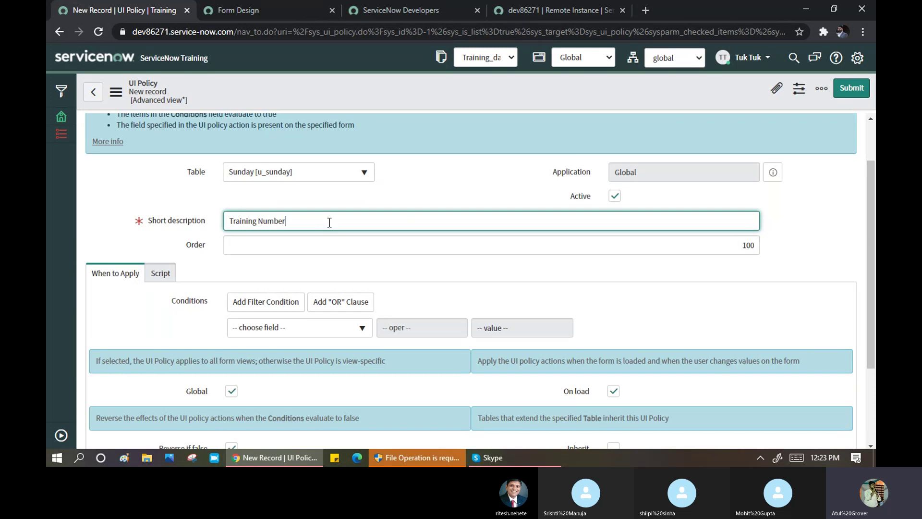
# - Build the condition State is Work in Progress in the Conditions row
pyautogui.scroll(-1, 334, 229)
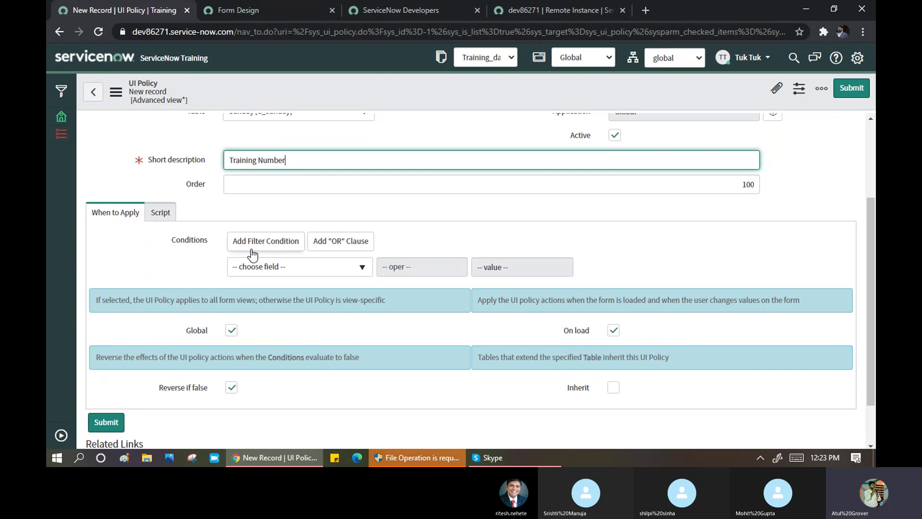
pyautogui.scroll(1, 251, 255)
pyautogui.moveTo(308, 224); pyautogui.dragTo(225, 222)
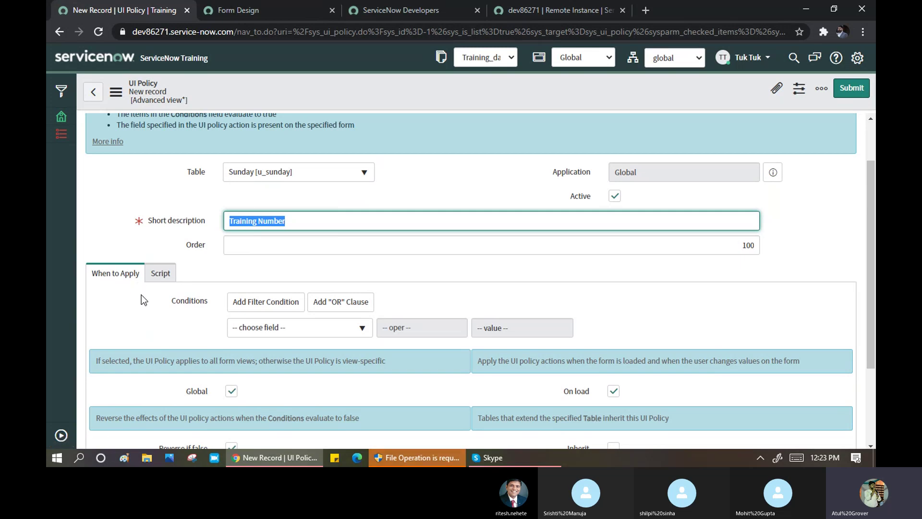
pyautogui.scroll(-1, 141, 295)
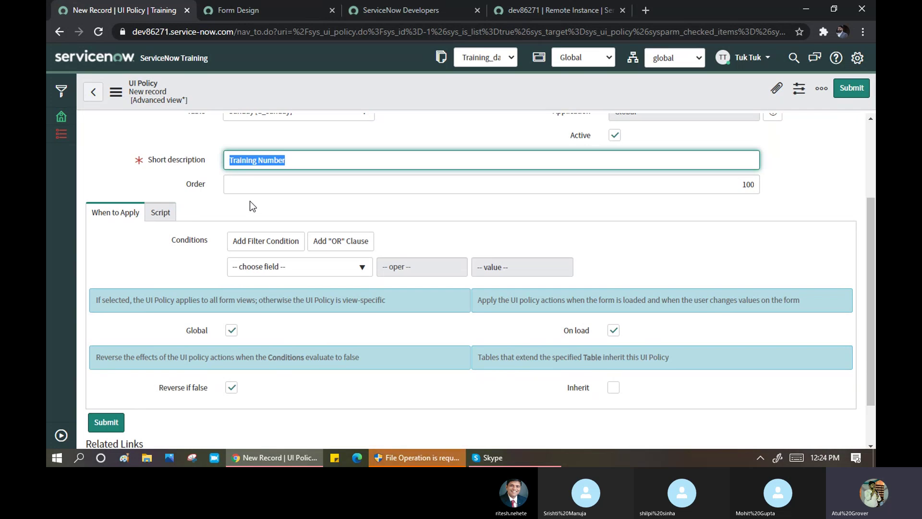
pyautogui.click(274, 268)
pyautogui.write('stat')
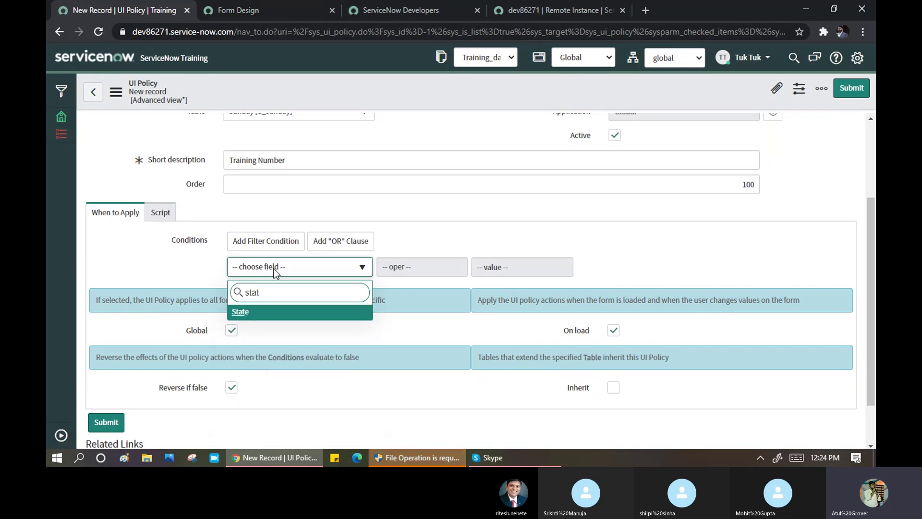
pyautogui.press('Return')
pyautogui.click(504, 267)
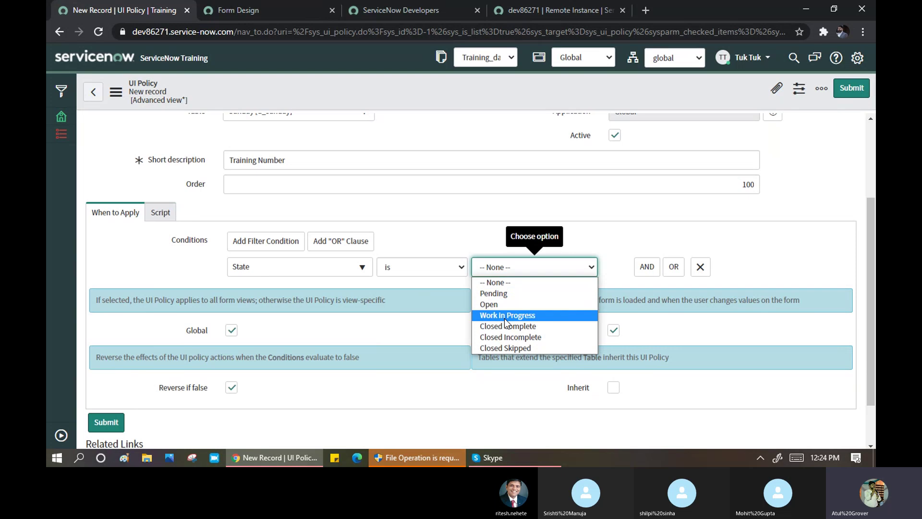
pyautogui.click(508, 315)
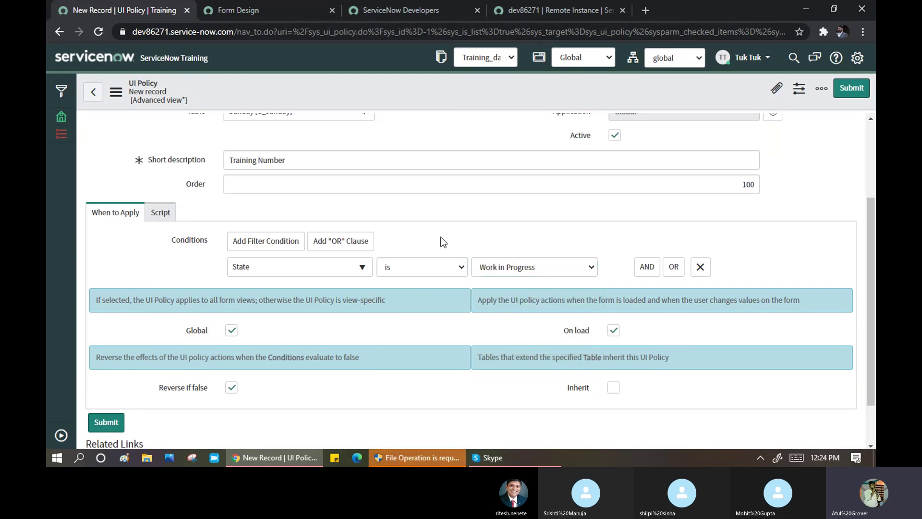
pyautogui.scroll(-1, 391, 274)
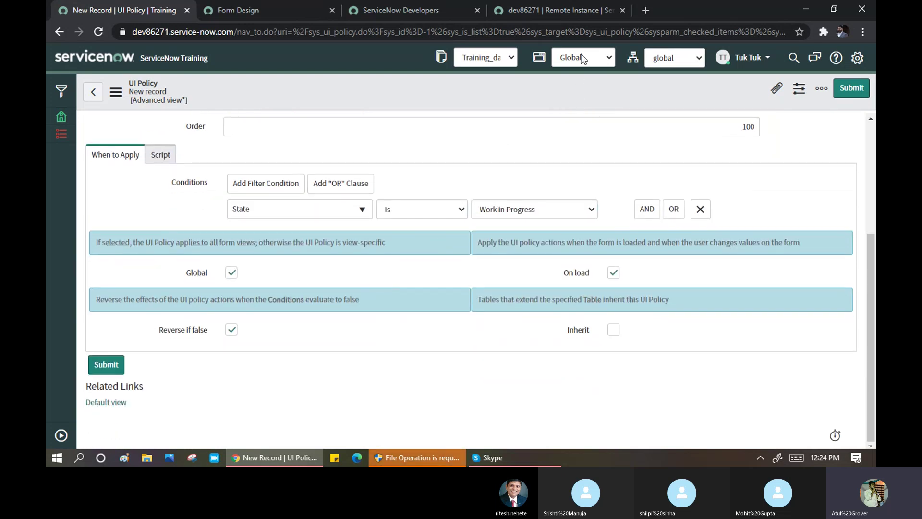
pyautogui.click(231, 272)
pyautogui.scroll(4, 259, 261)
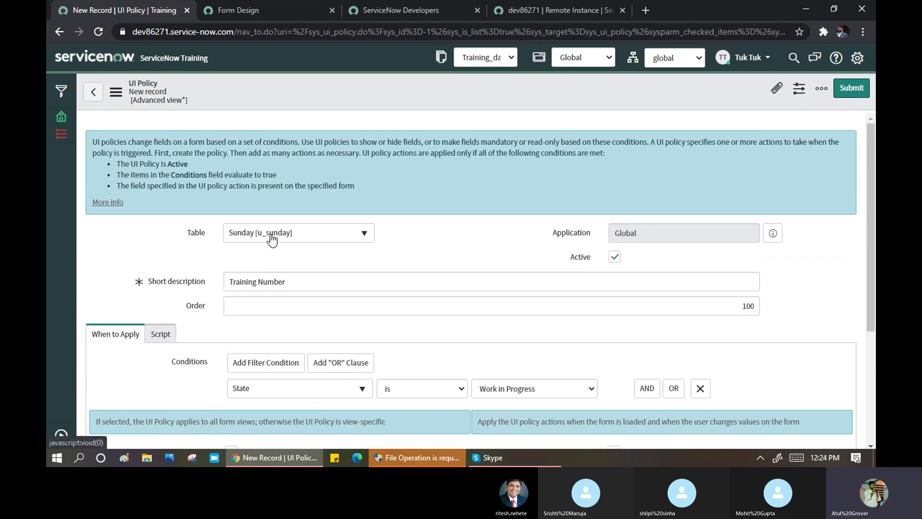
# - Uncheck Reverse if false, leave Inherit unchecked, and save the Training Number policy
pyautogui.scroll(-3, 354, 277)
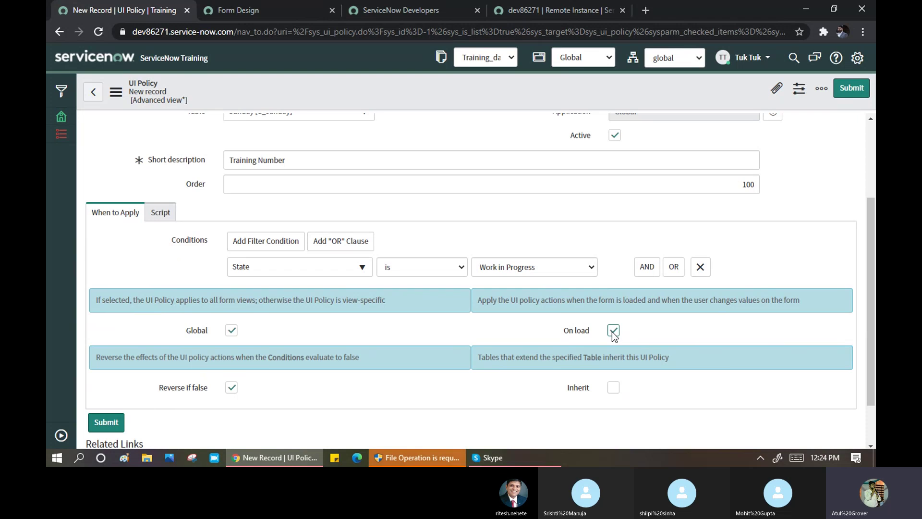
pyautogui.scroll(-2, 613, 335)
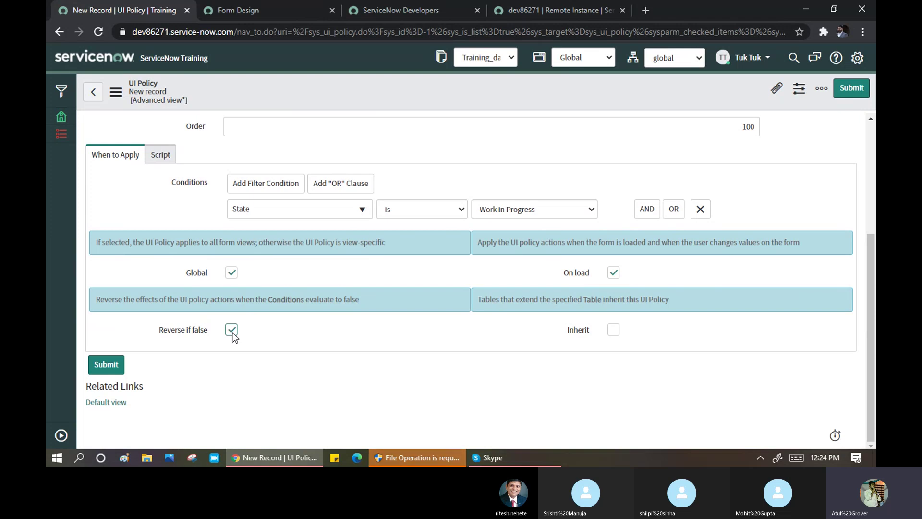
pyautogui.click(232, 331)
pyautogui.click(614, 330)
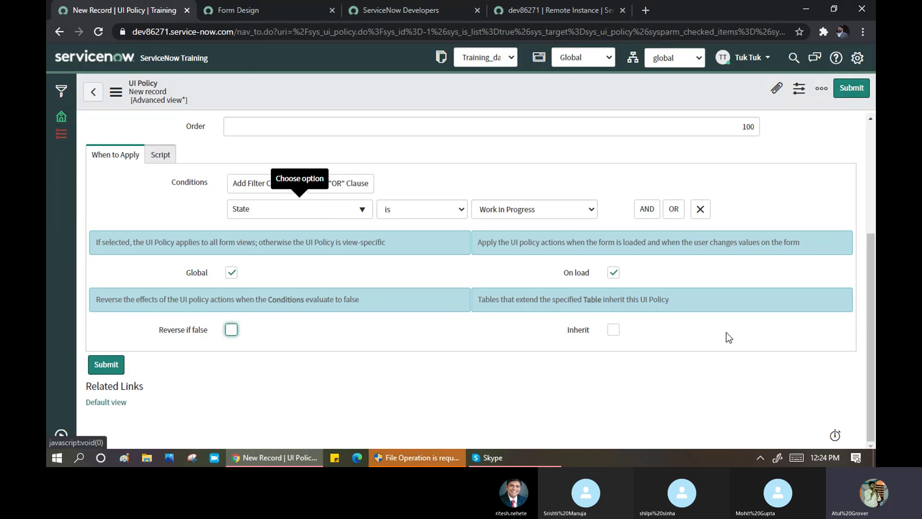
pyautogui.click(613, 330)
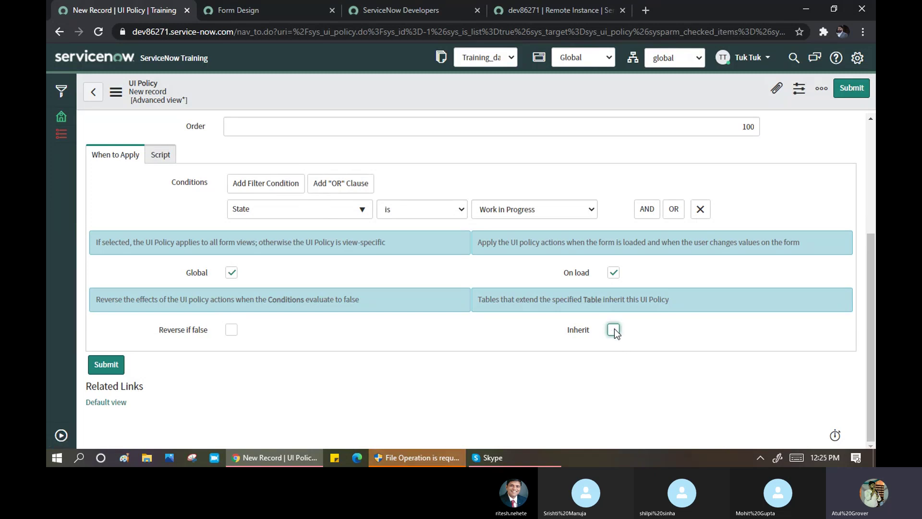
pyautogui.rightClick(360, 96)
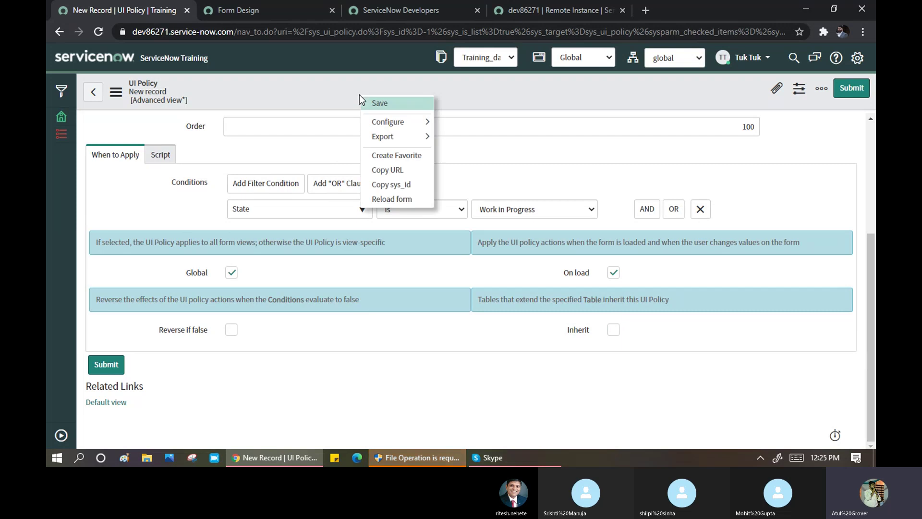
pyautogui.click(390, 103)
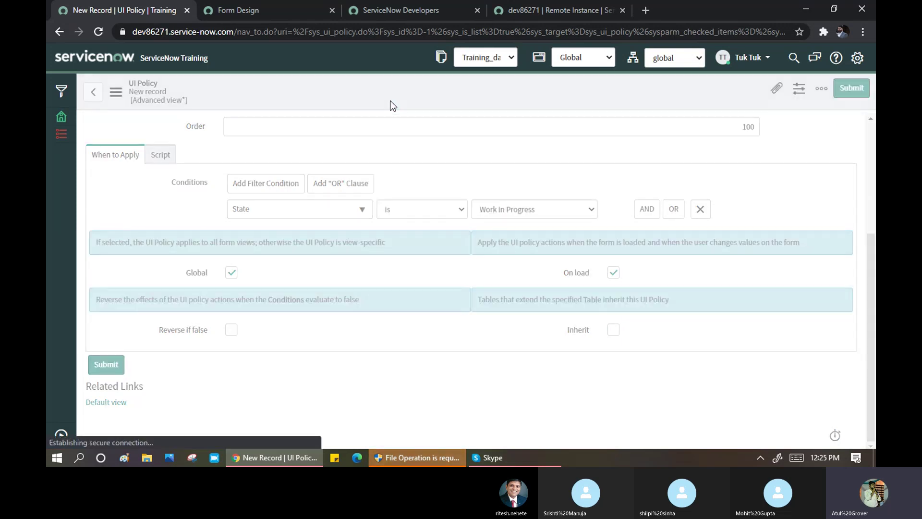
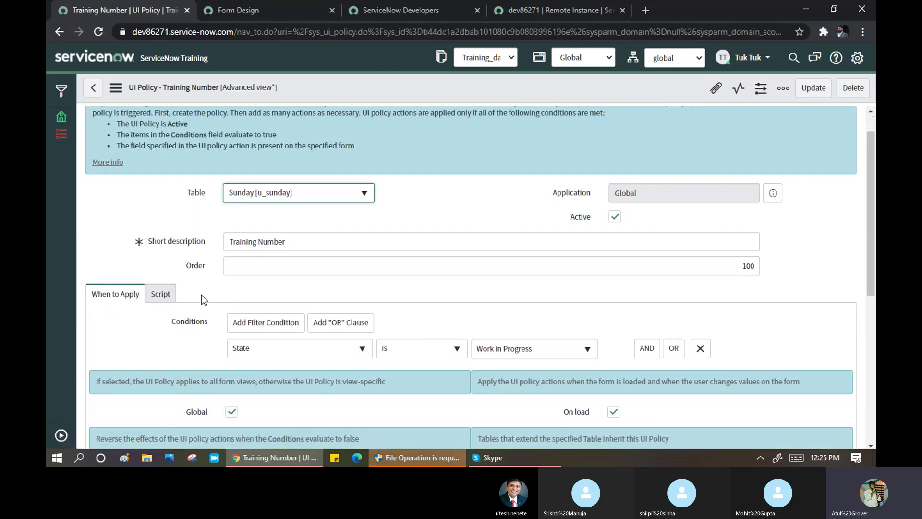
# - Turn Run scripts on and back off, leaving script execution disabled on the Training Number policy
pyautogui.scroll(-1, 201, 295)
pyautogui.click(160, 267)
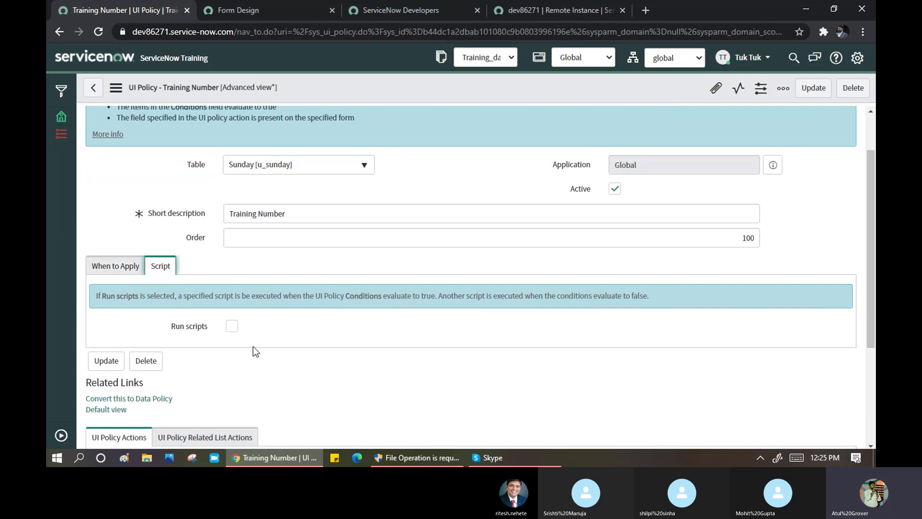
pyautogui.click(232, 327)
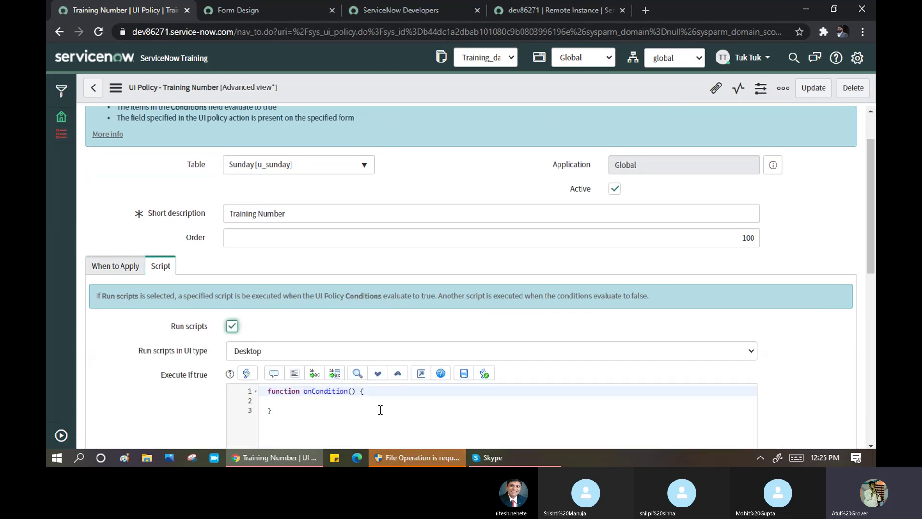
pyautogui.scroll(-2, 299, 330)
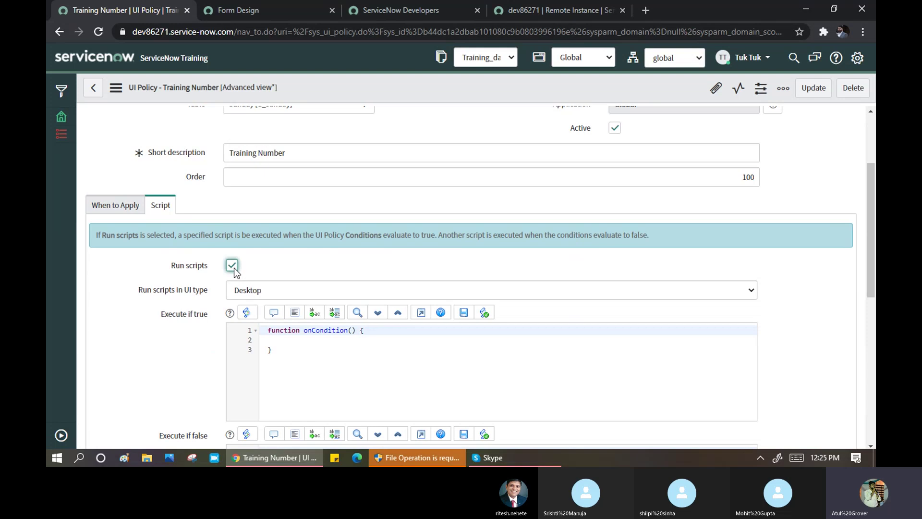
pyautogui.click(231, 265)
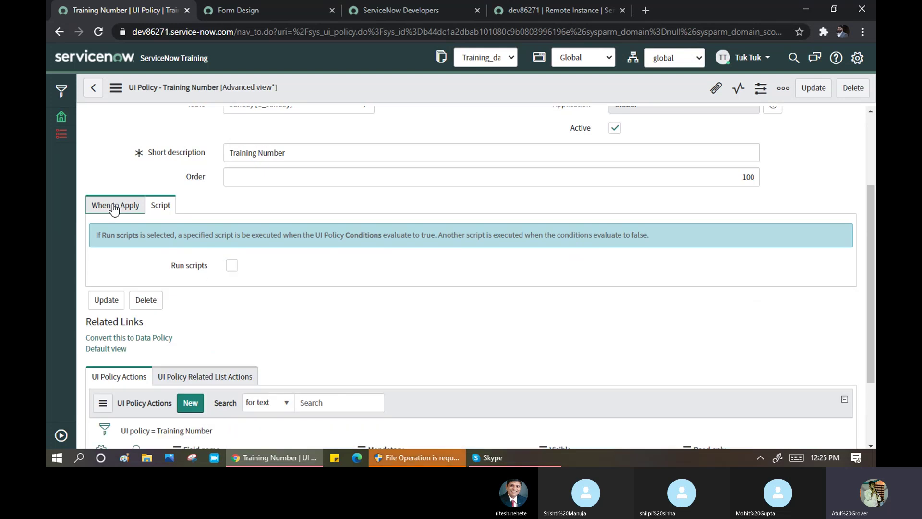
pyautogui.click(115, 205)
pyautogui.scroll(-4, 268, 308)
pyautogui.scroll(-1, 259, 331)
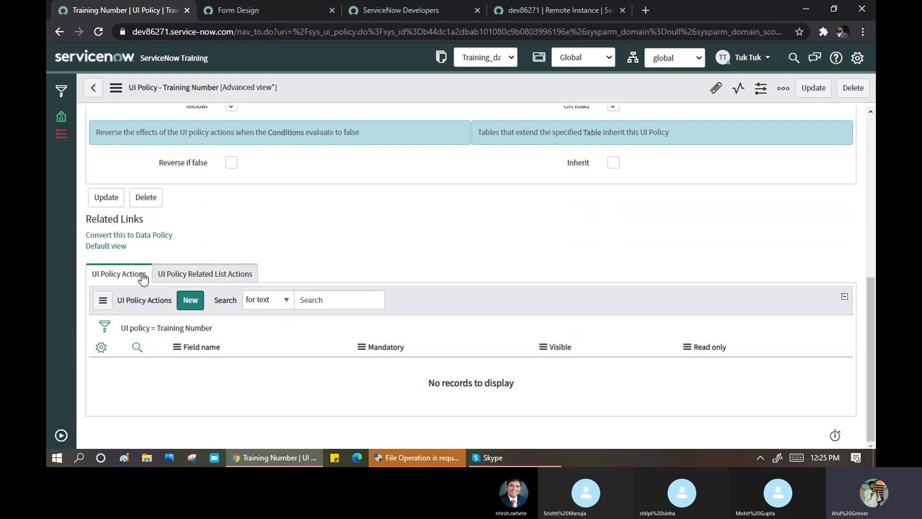
# - Create a new UI policy action on the Training Number field and review its option descriptions
pyautogui.click(189, 300)
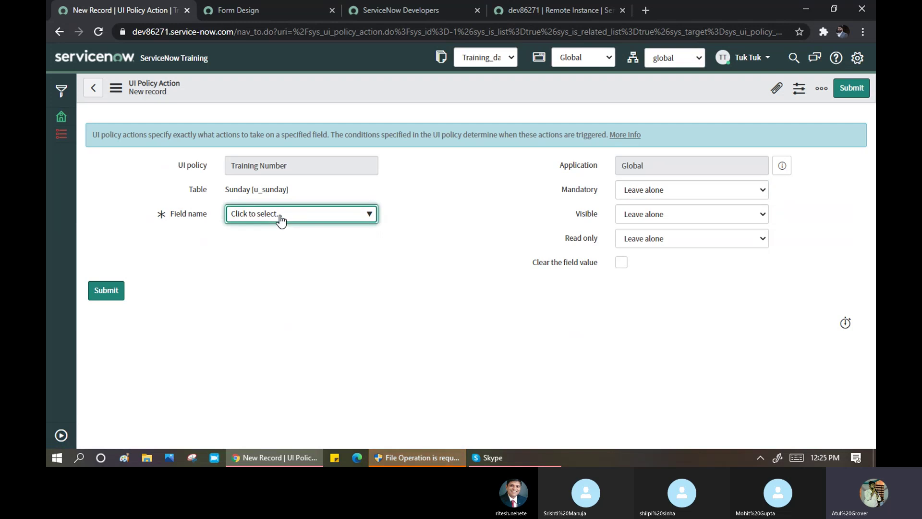
pyautogui.click(281, 217)
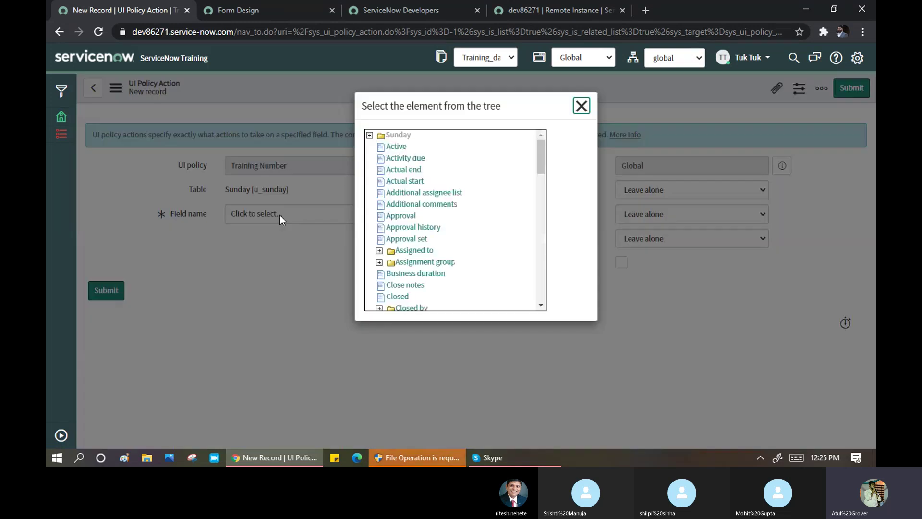
pyautogui.moveTo(539, 155); pyautogui.dragTo(548, 261)
pyautogui.click(427, 266)
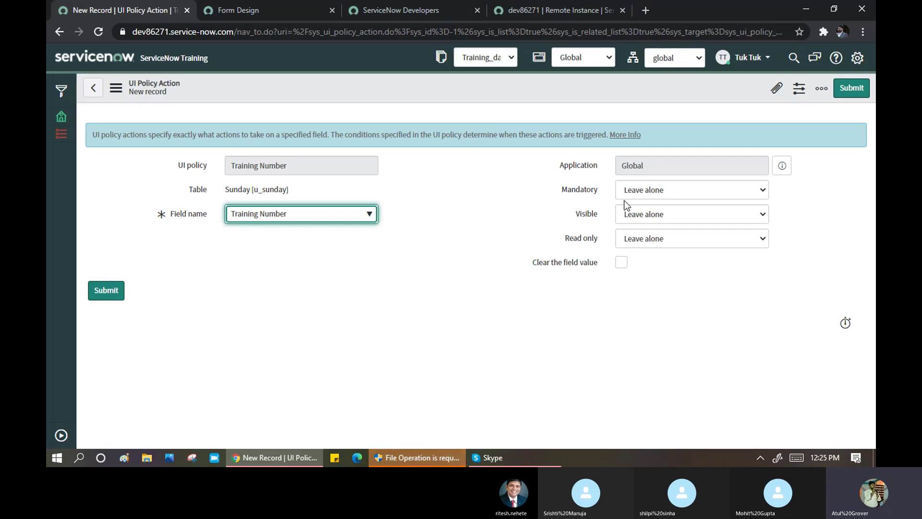
pyautogui.click(577, 193)
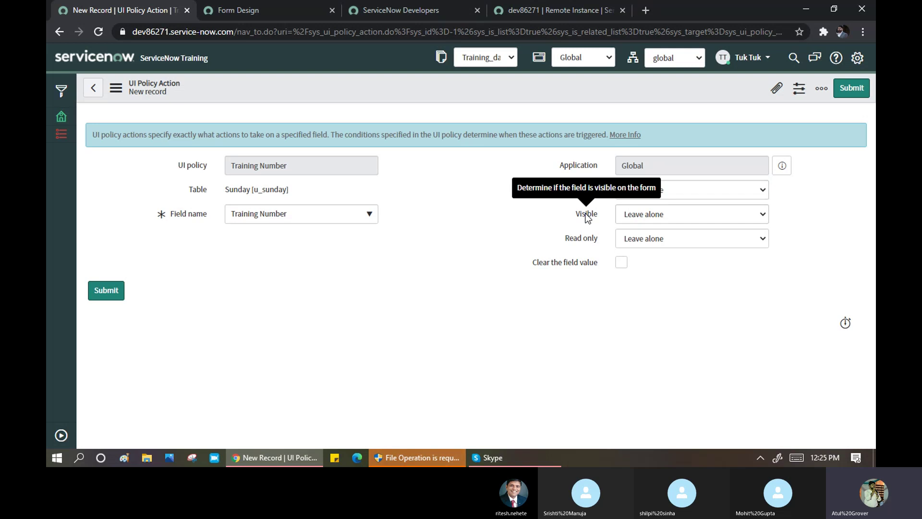
pyautogui.click(586, 215)
pyautogui.click(584, 239)
pyautogui.click(574, 261)
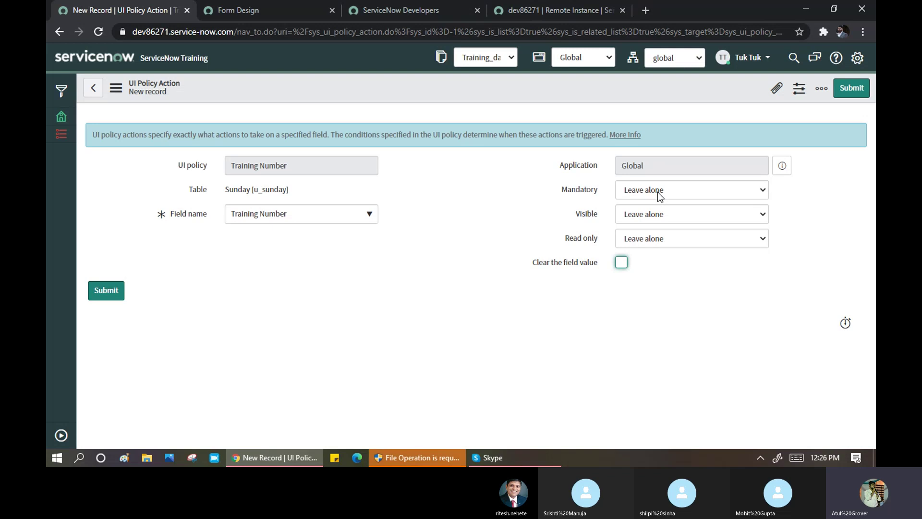
# - Set the action to Mandatory True, Visible True, Read only False, and save it
pyautogui.click(644, 196)
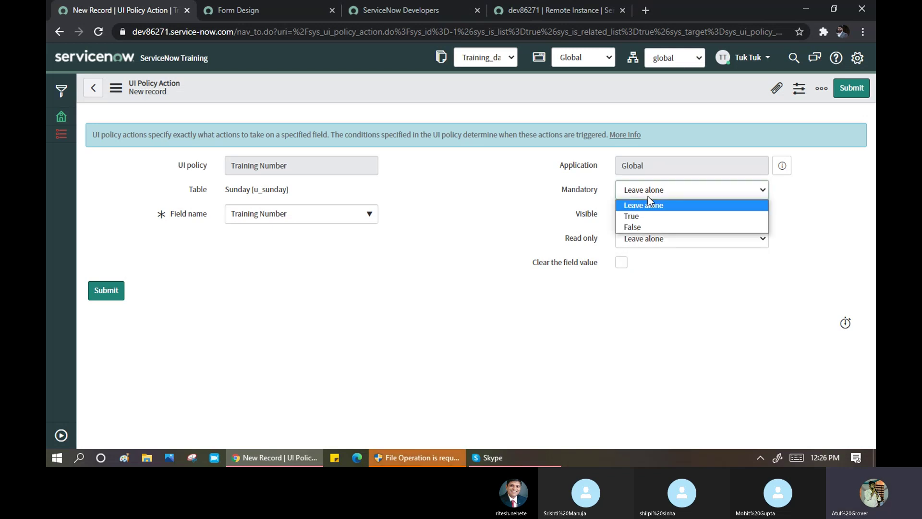
pyautogui.click(644, 216)
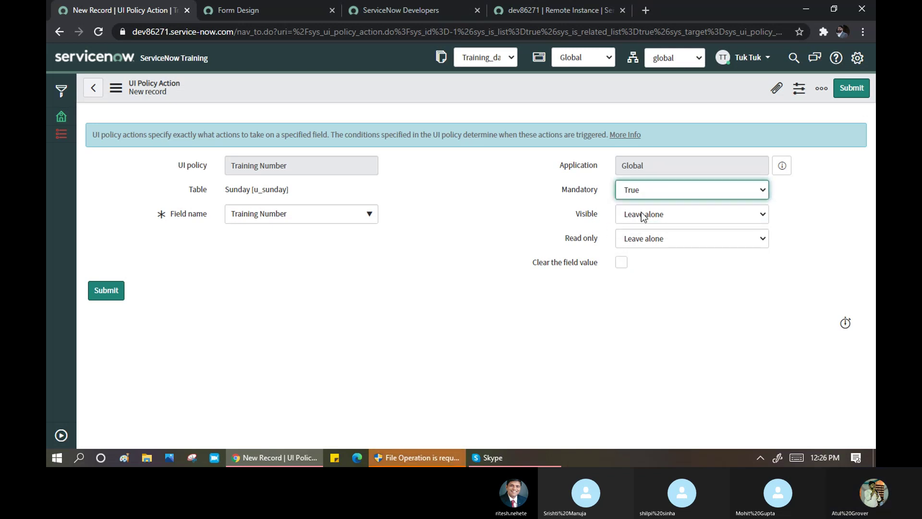
pyautogui.click(641, 212)
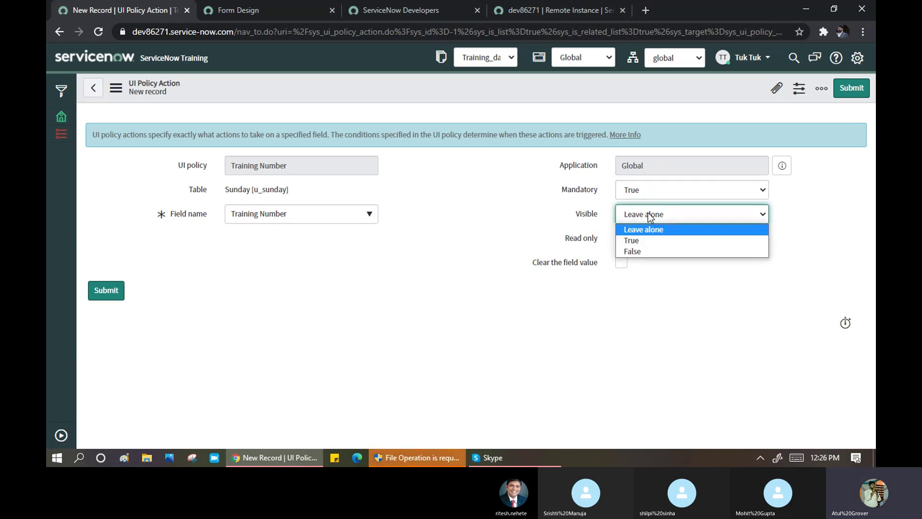
pyautogui.click(639, 244)
pyautogui.click(671, 245)
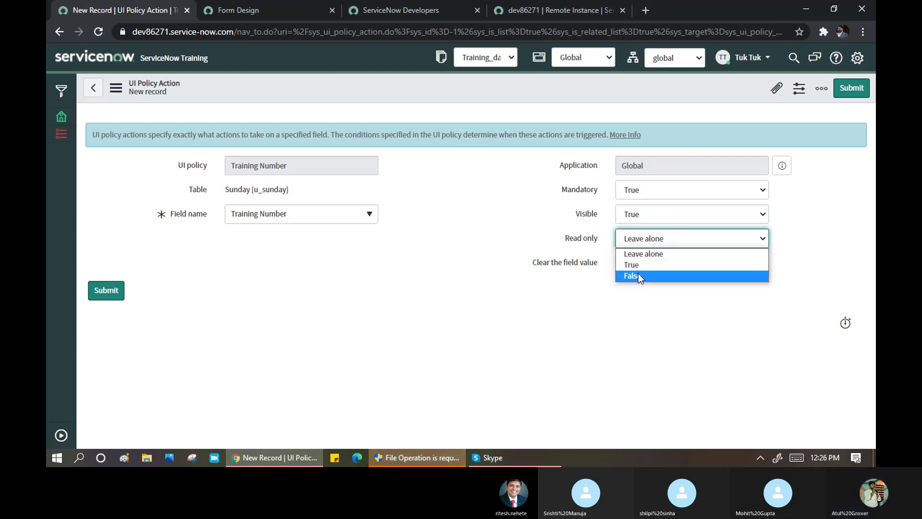
pyautogui.click(638, 274)
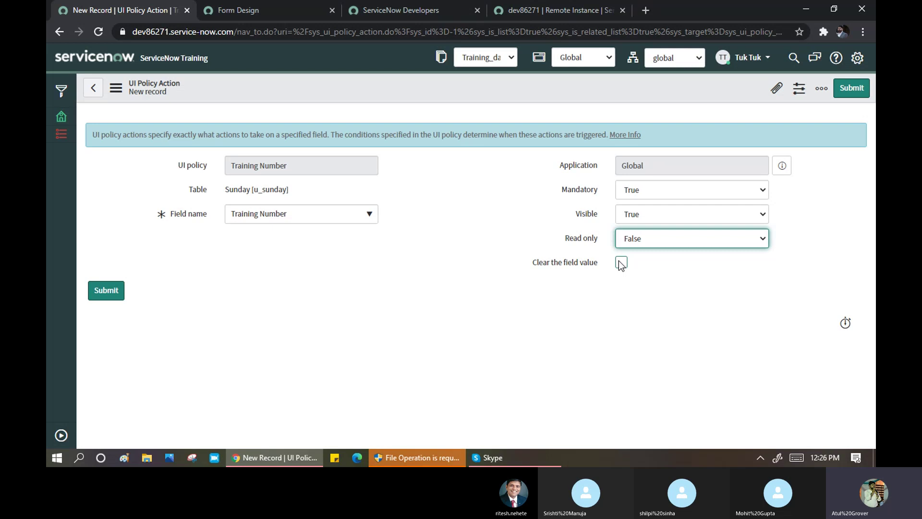
pyautogui.rightClick(413, 86)
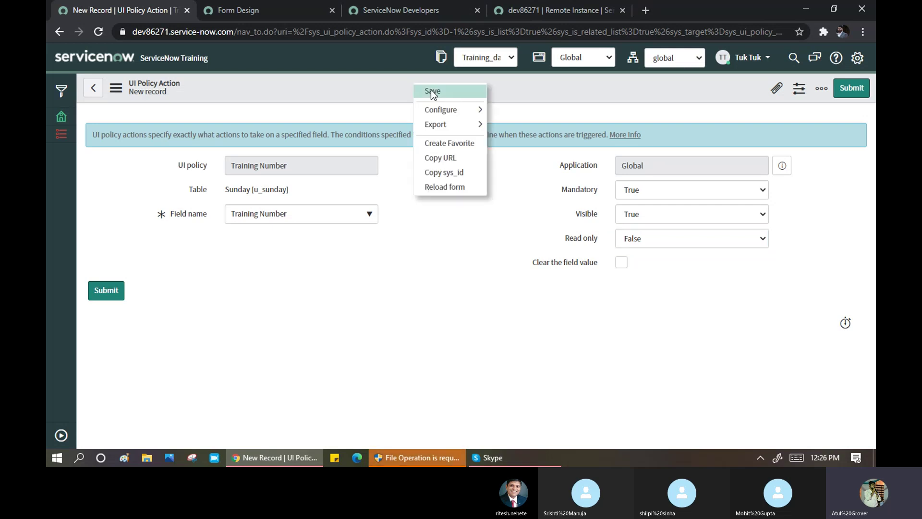
pyautogui.click(430, 90)
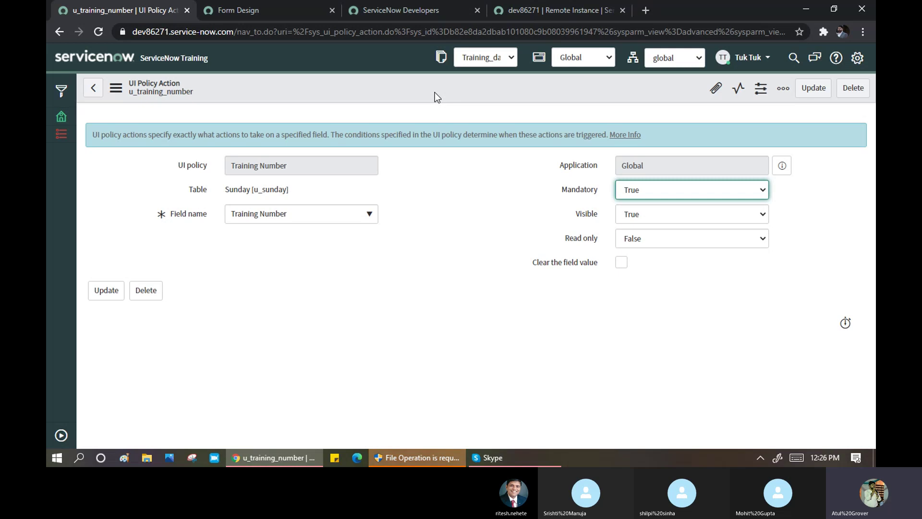
# - Filter the navigator for 'sunday', favorite Create_Sunday, and open a new Sunday form
pyautogui.click(61, 435)
pyautogui.click(115, 91)
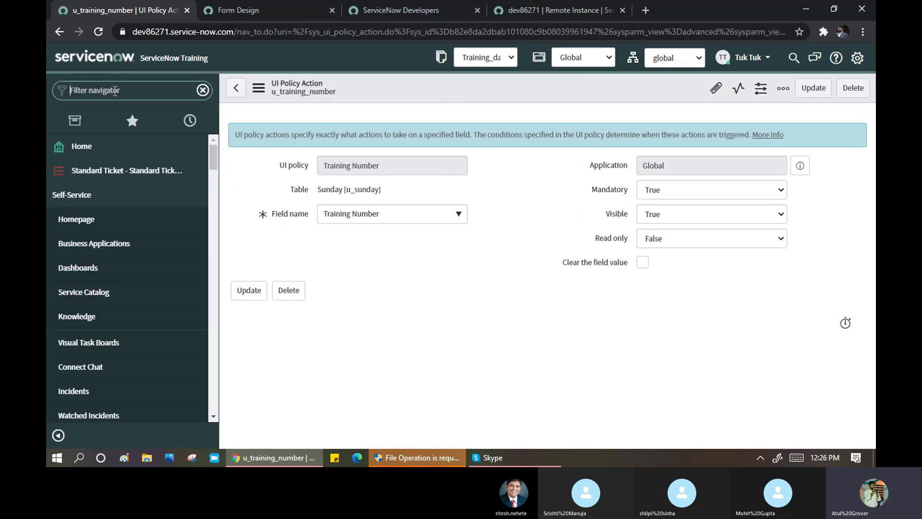
pyautogui.write('sunday')
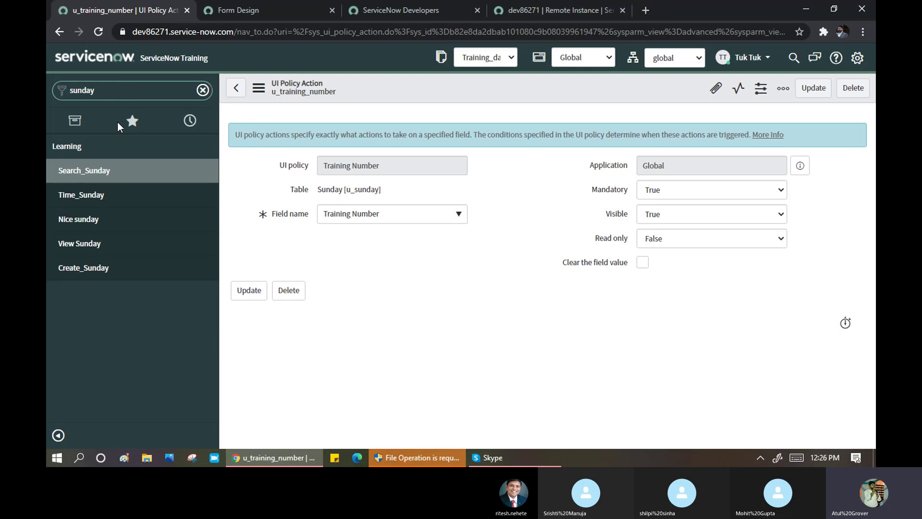
pyautogui.click(207, 268)
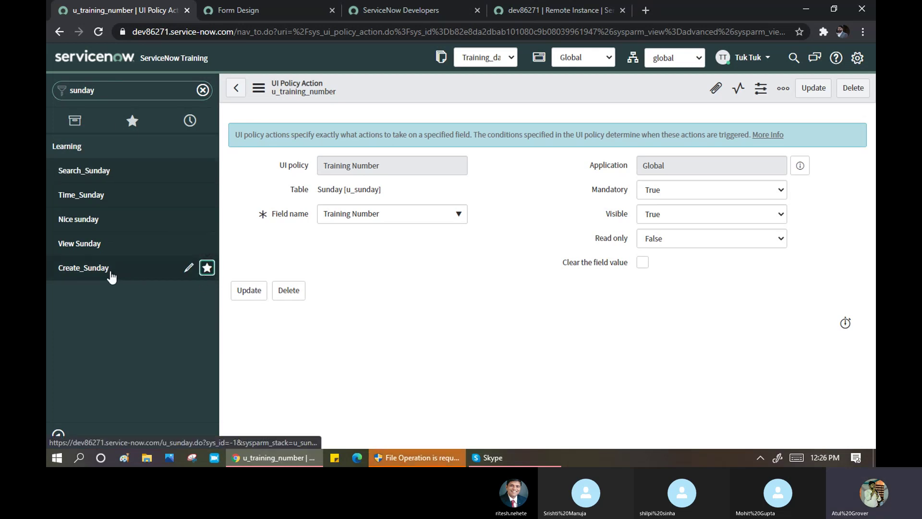
pyautogui.click(109, 271)
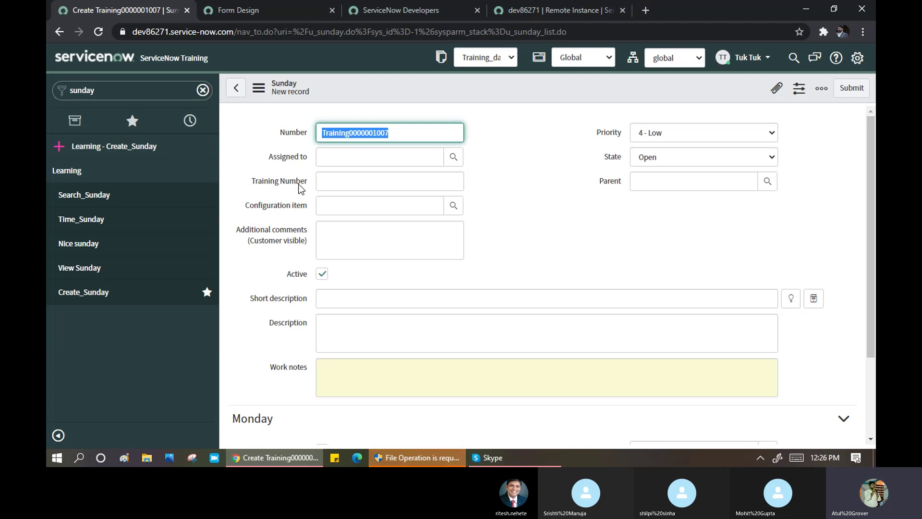
pyautogui.click(341, 295)
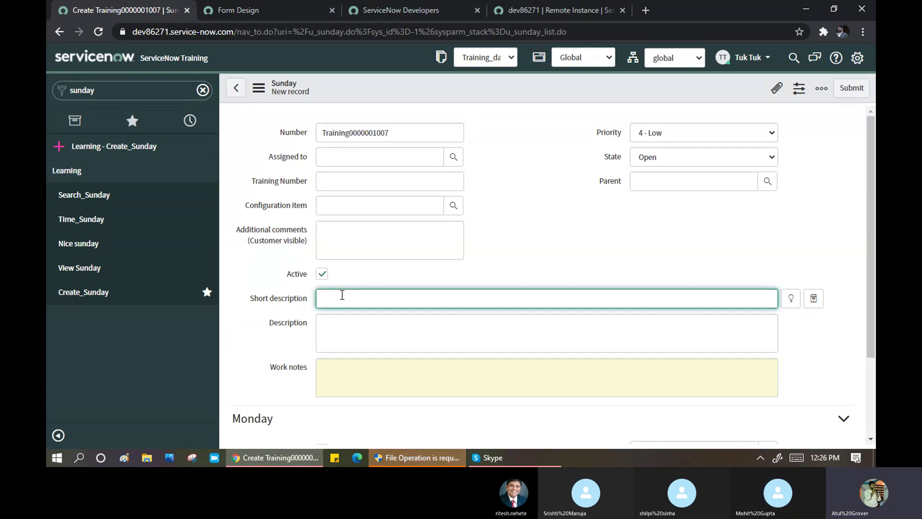
pyautogui.rightClick(446, 87)
pyautogui.click(477, 92)
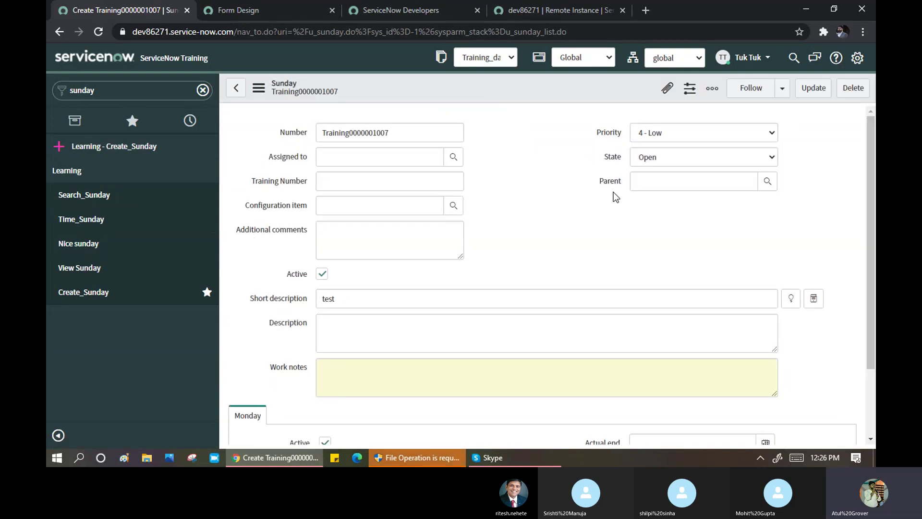
pyautogui.click(543, 159)
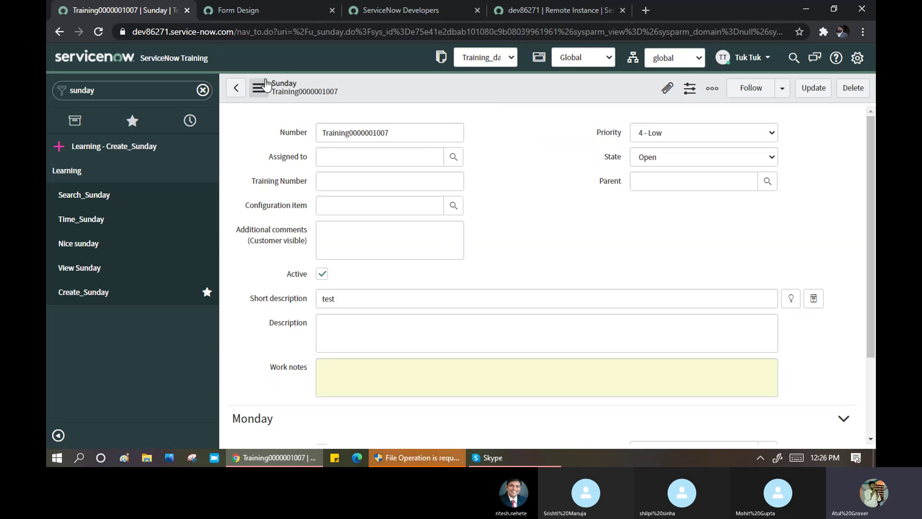
# - Set State to Work in Progress and try saving, triggering the mandatory Training Number error
pyautogui.click(664, 165)
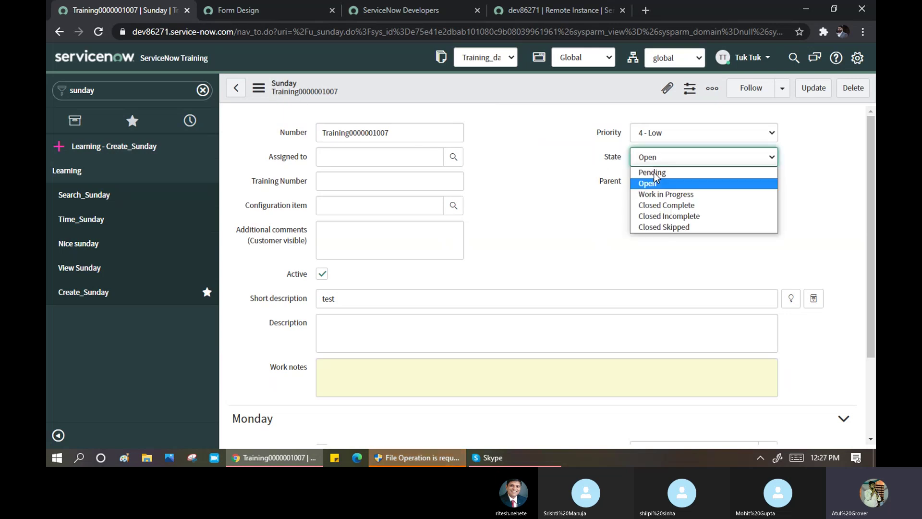
pyautogui.click(657, 198)
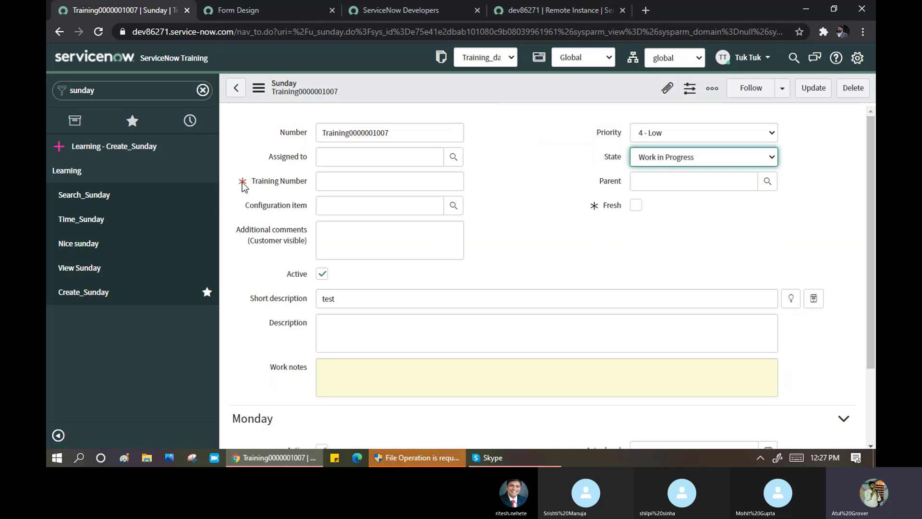
pyautogui.moveTo(244, 187)
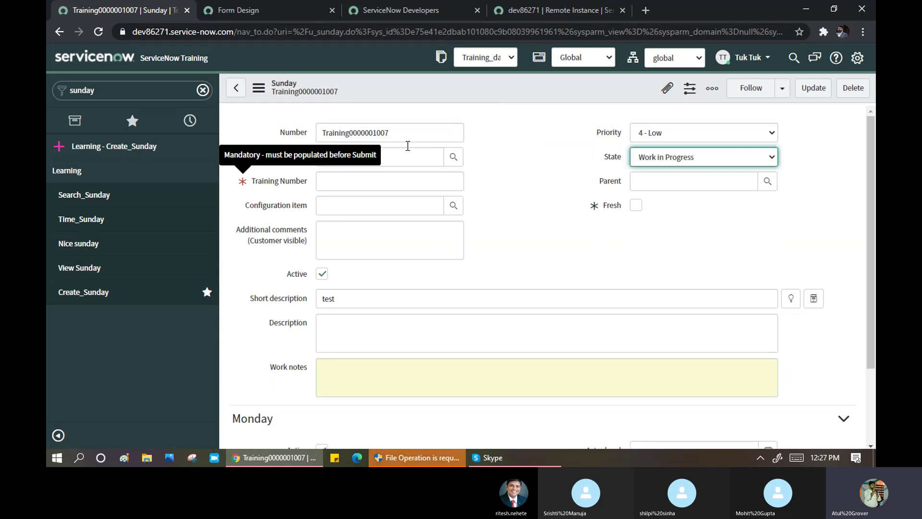
pyautogui.rightClick(430, 88)
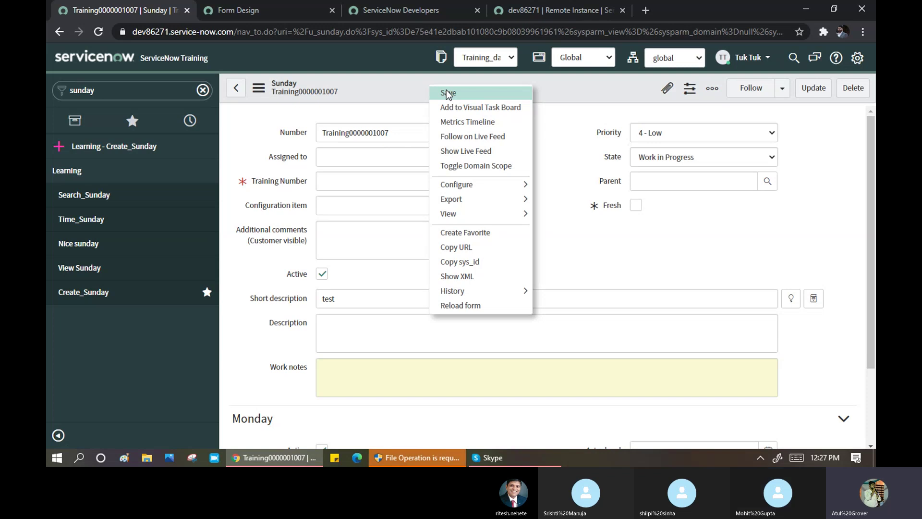
pyautogui.click(450, 93)
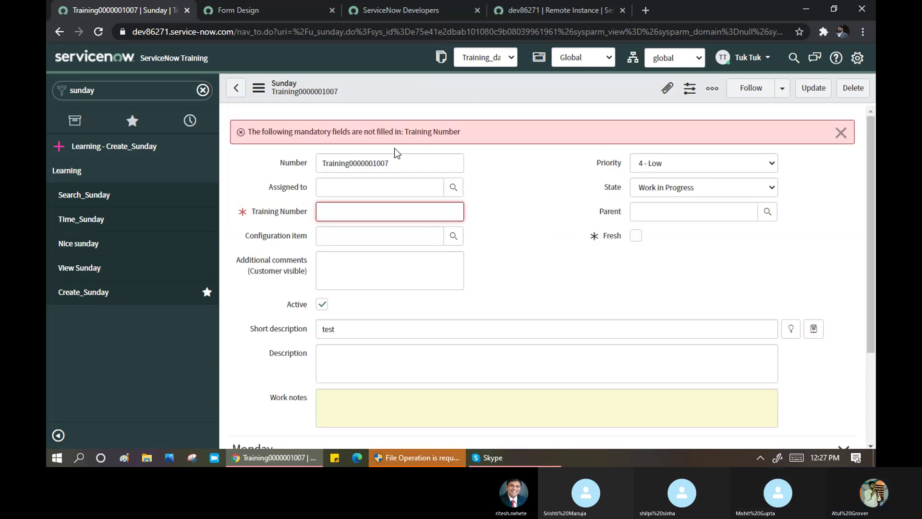
pyautogui.moveTo(273, 132); pyautogui.dragTo(464, 131)
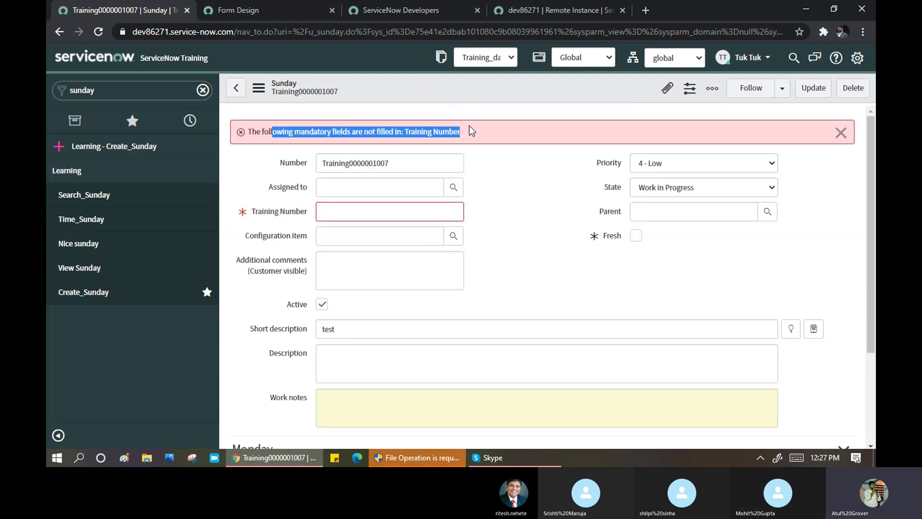
# - Enter test13242 as the Training Number and save the Sunday record
pyautogui.click(384, 215)
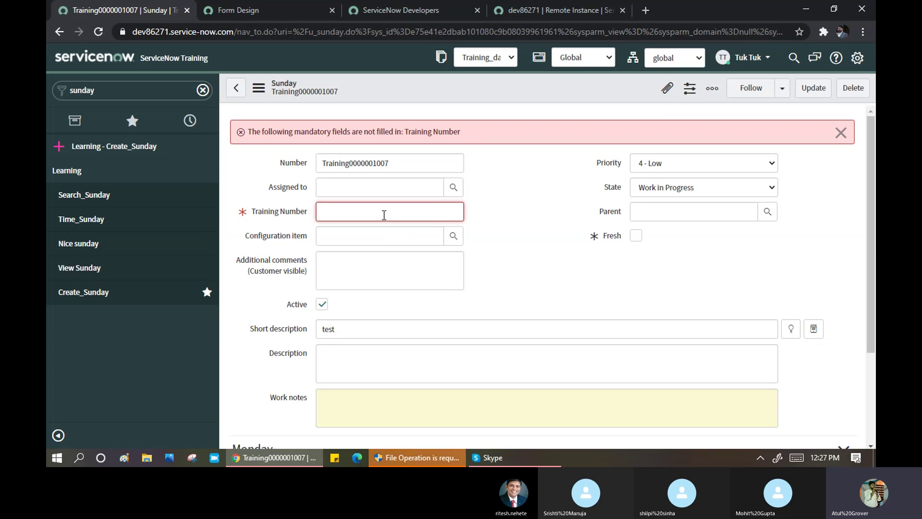
pyautogui.write('test13242')
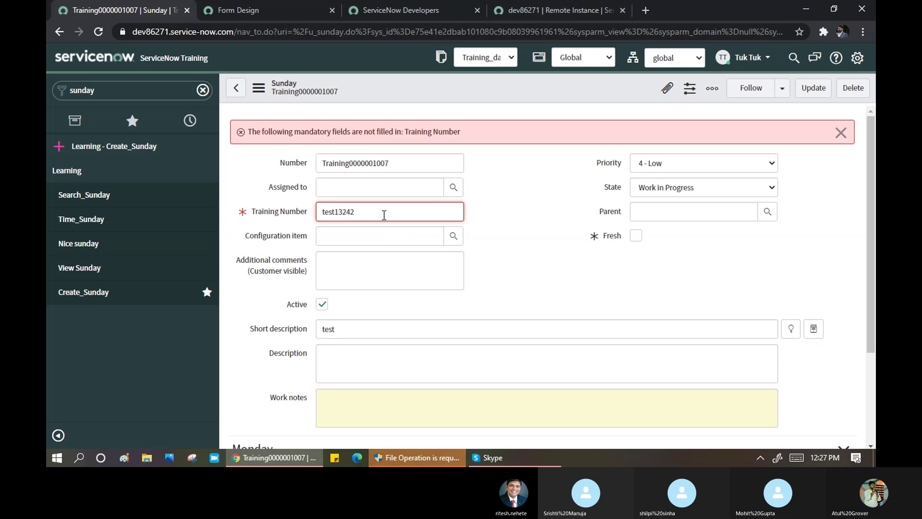
pyautogui.rightClick(500, 88)
pyautogui.click(518, 95)
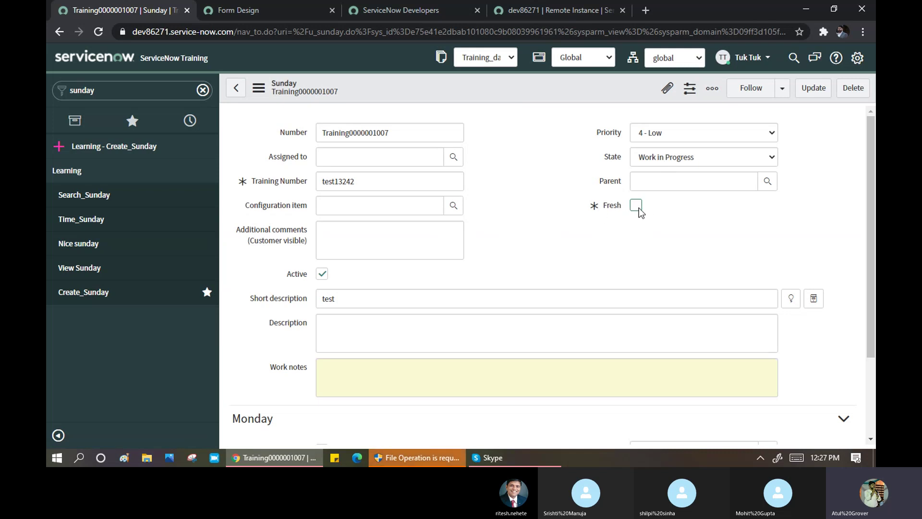
# - Change the Sunday record's State to Open and save it
pyautogui.click(654, 158)
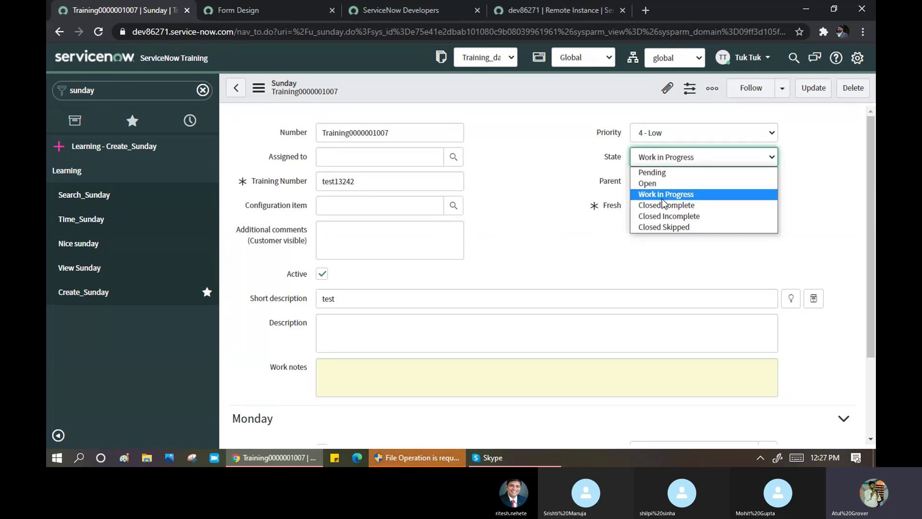
pyautogui.click(658, 183)
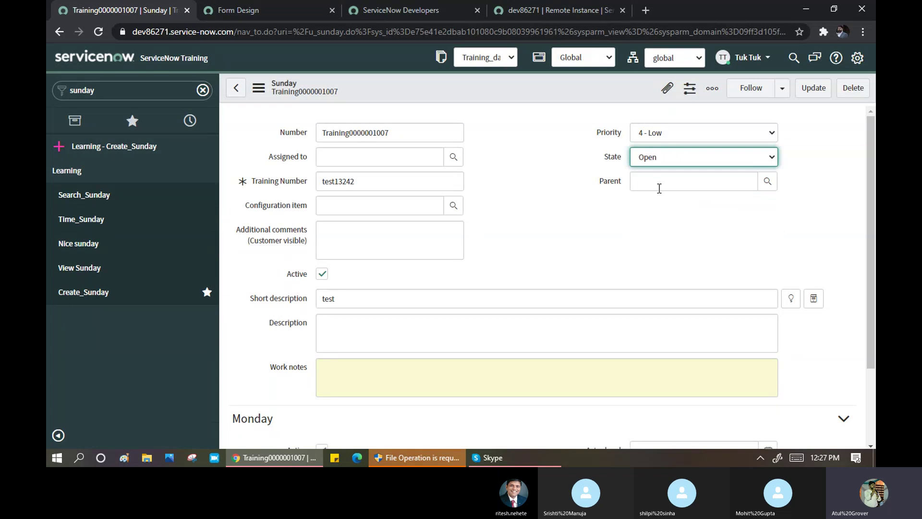
pyautogui.rightClick(489, 97)
pyautogui.click(490, 96)
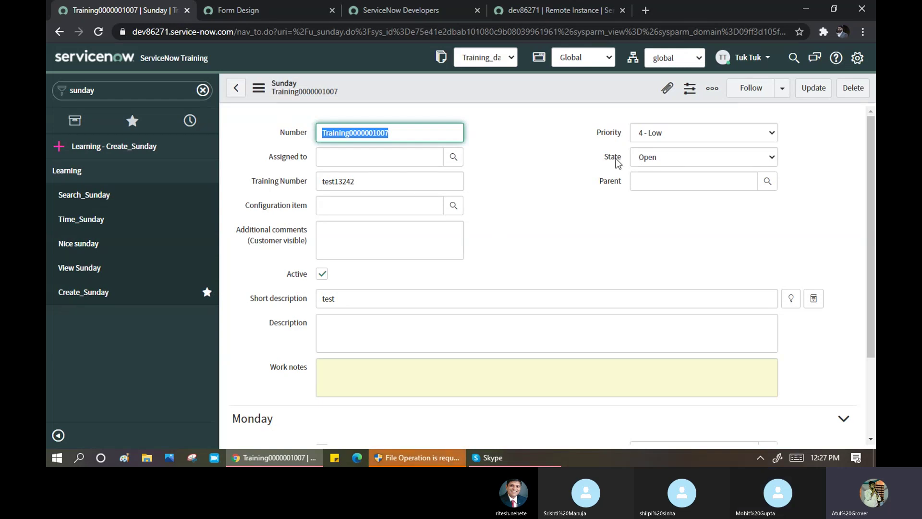
# - Check that Training Number test13242 remains and the State list is unchanged
pyautogui.click(661, 159)
pyautogui.moveTo(375, 181); pyautogui.dragTo(339, 181)
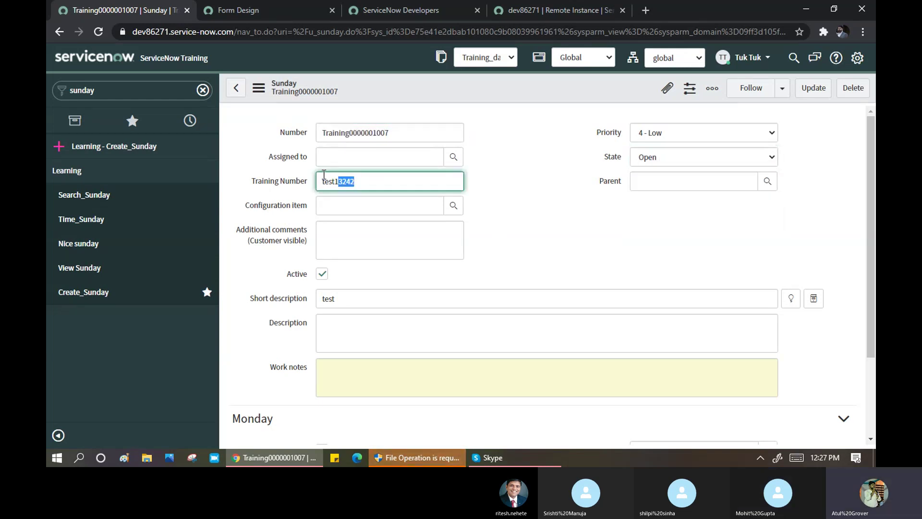
pyautogui.doubleClick(324, 177)
pyautogui.click(663, 157)
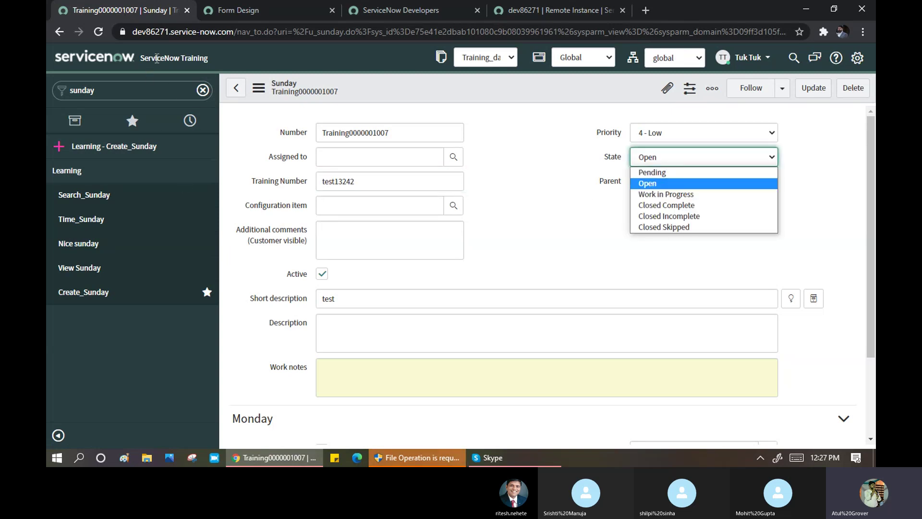
pyautogui.click(126, 14)
pyautogui.rightClick(124, 10)
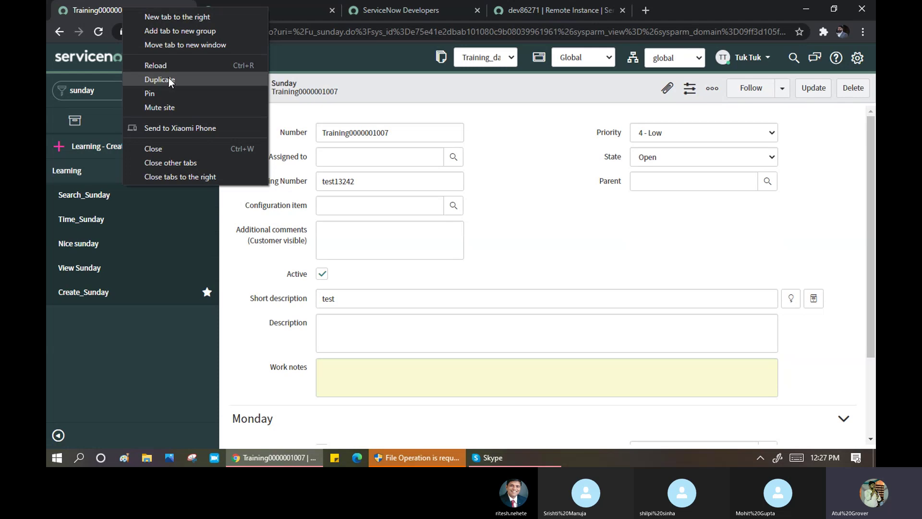
pyautogui.click(160, 79)
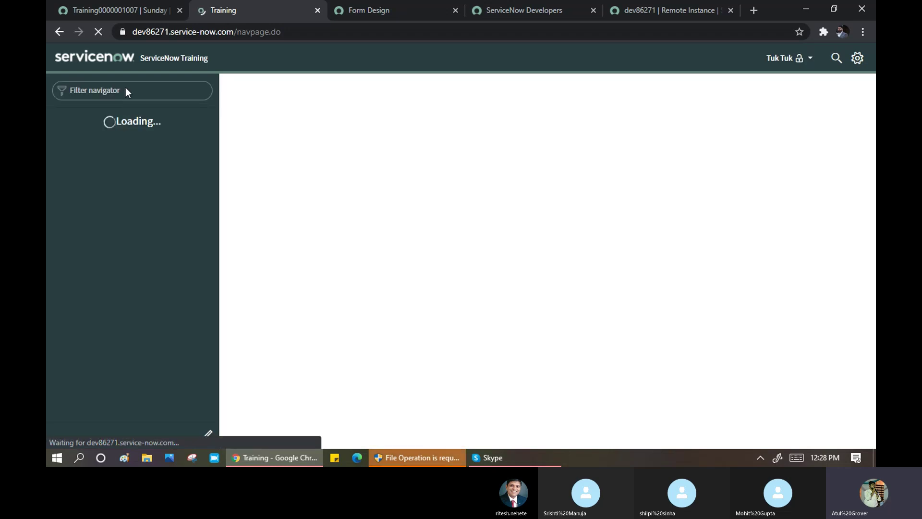
pyautogui.write('UI')
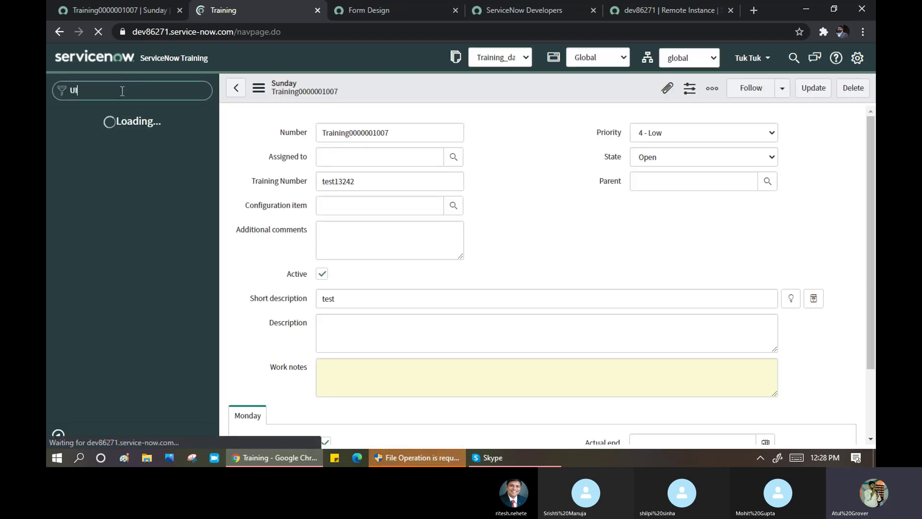
pyautogui.write(' Plo')
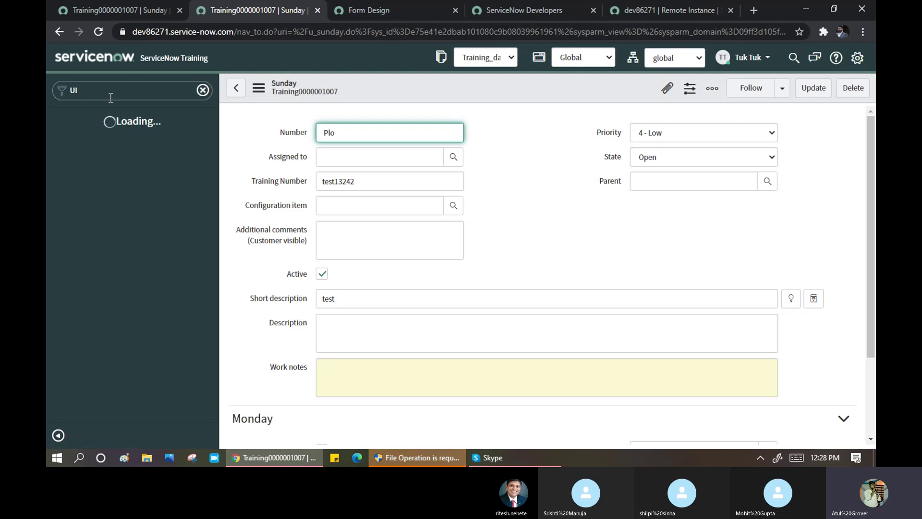
# - Open System UI > UI Policies via the 'UI pol' filter, leaving the unsaved Sunday form
pyautogui.click(111, 96)
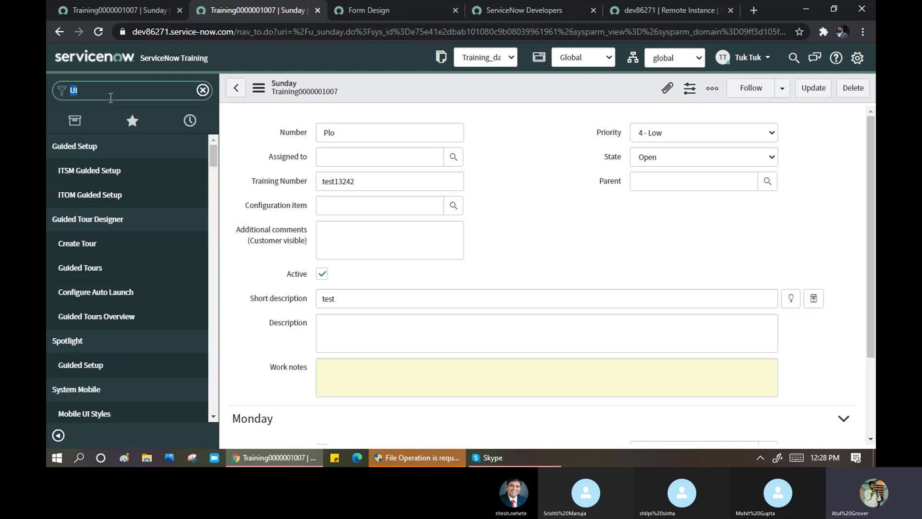
pyautogui.click(111, 96)
pyautogui.write('pol')
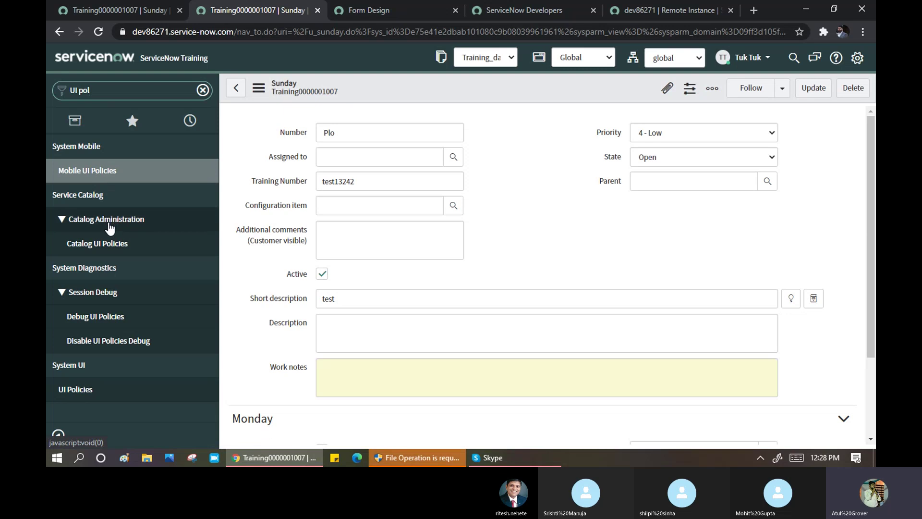
pyautogui.click(77, 390)
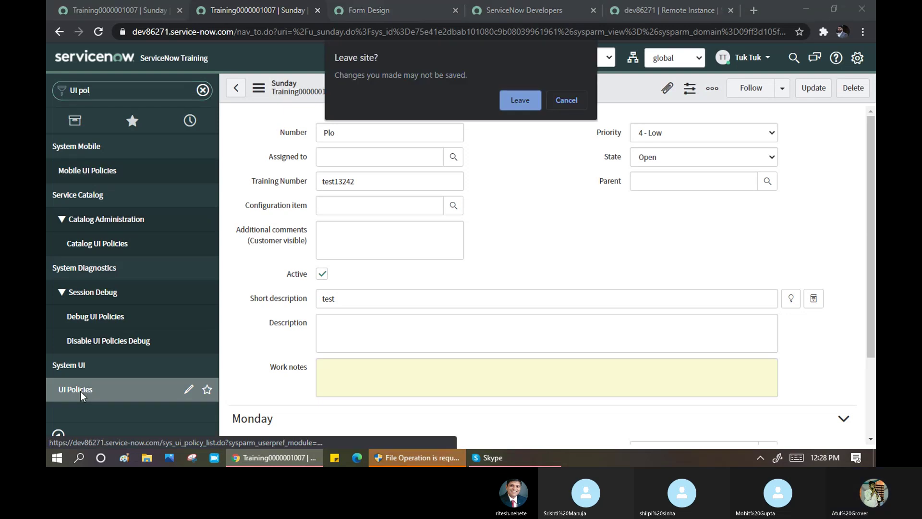
pyautogui.click(518, 99)
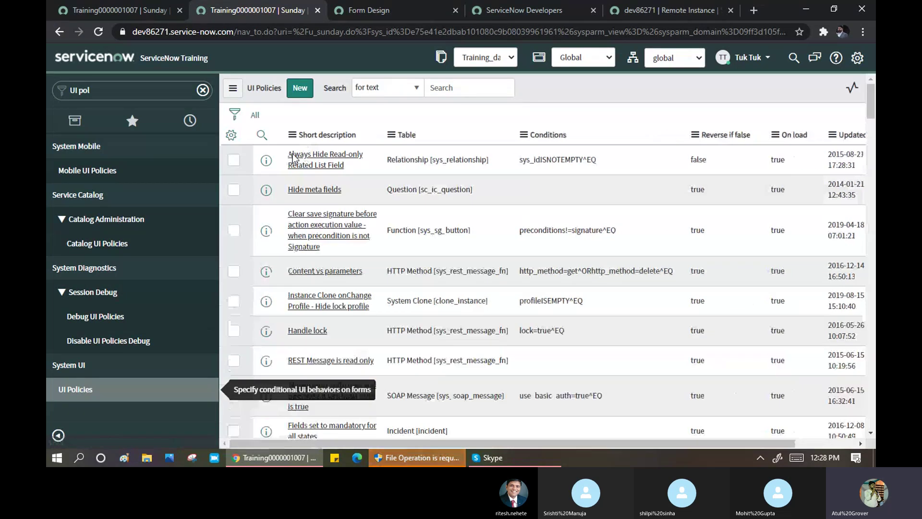
# - Filter the UI Policies list to Short description containing '*training'
pyautogui.click(267, 139)
pyautogui.click(315, 155)
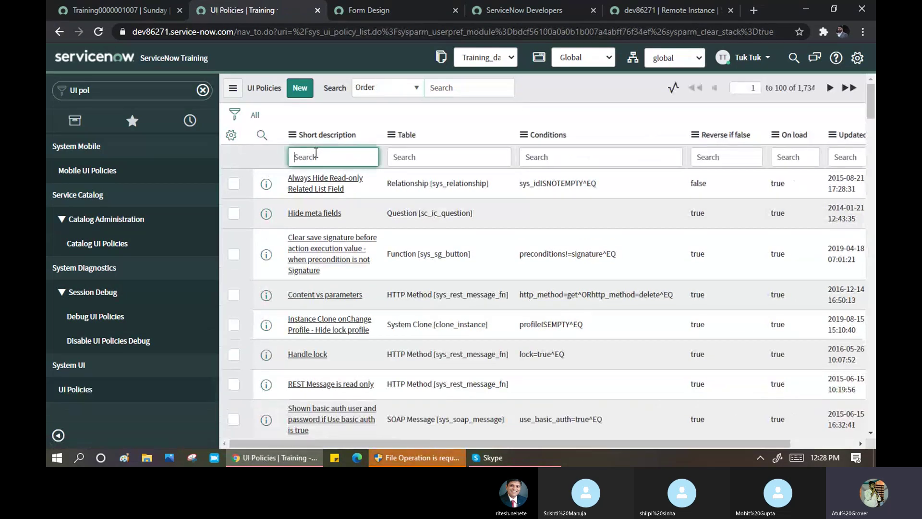
pyautogui.write('*training')
pyautogui.press('Return')
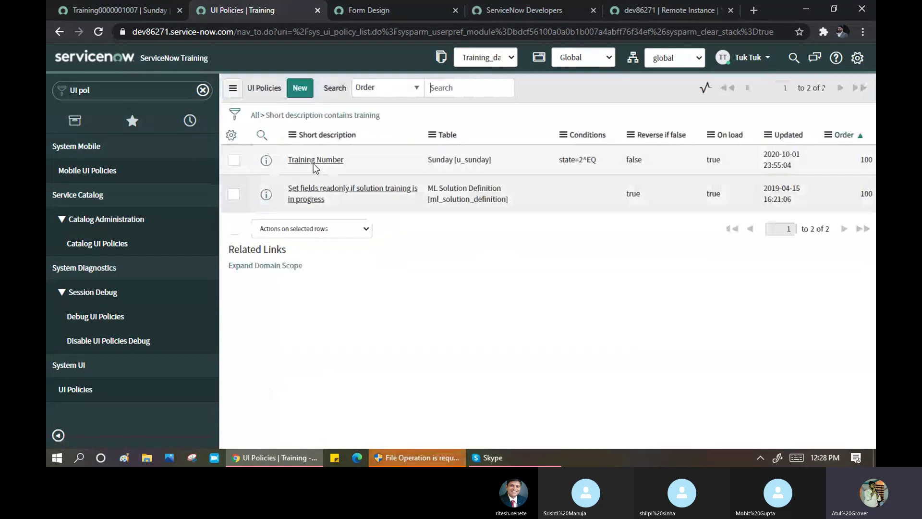
# - Uncheck On load on the Training Number policy, save it, and return to the Sunday tab
pyautogui.click(314, 185)
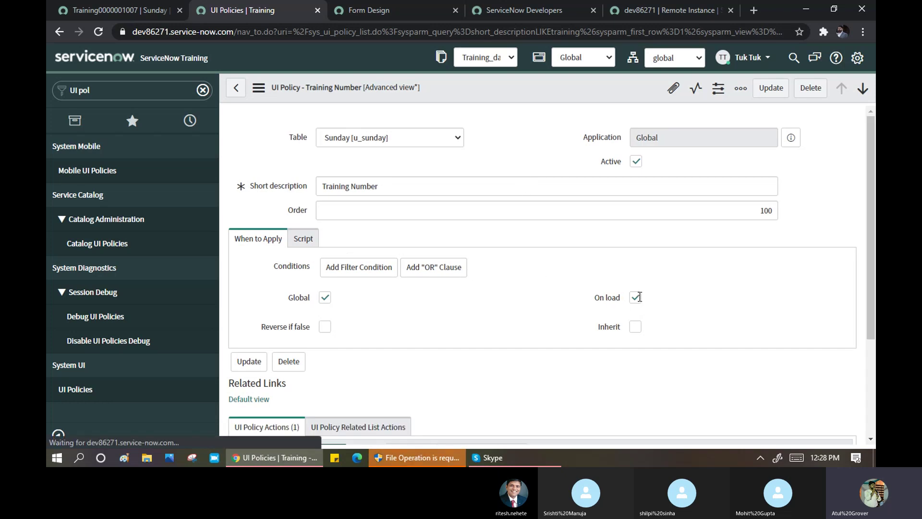
pyautogui.scroll(-4, 635, 298)
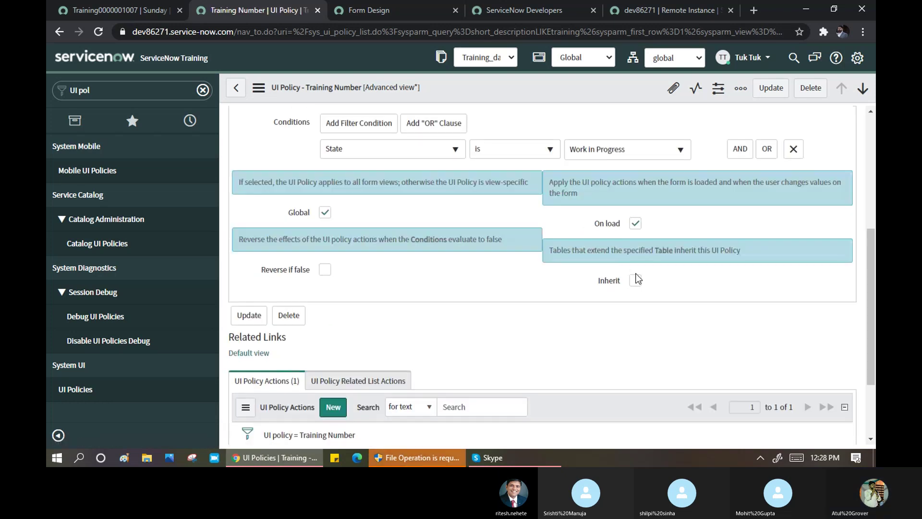
pyautogui.click(635, 224)
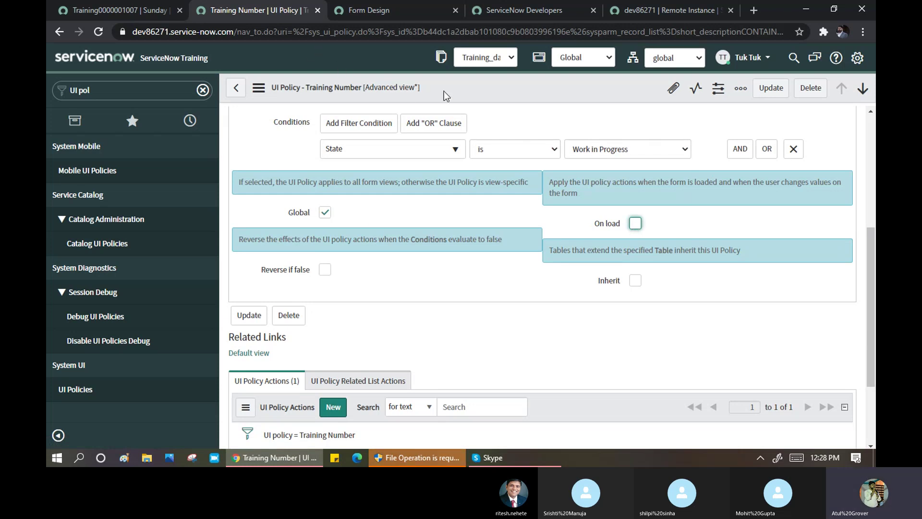
pyautogui.rightClick(474, 81)
pyautogui.click(492, 88)
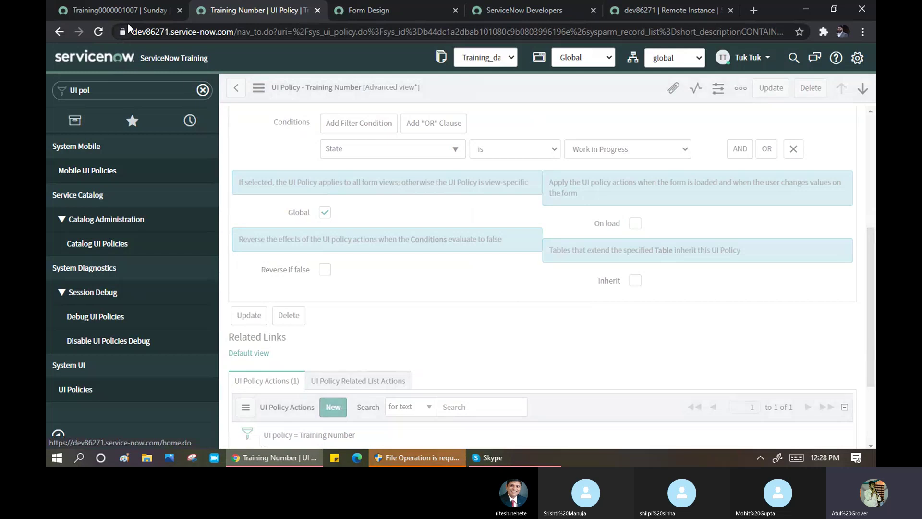
pyautogui.click(124, 7)
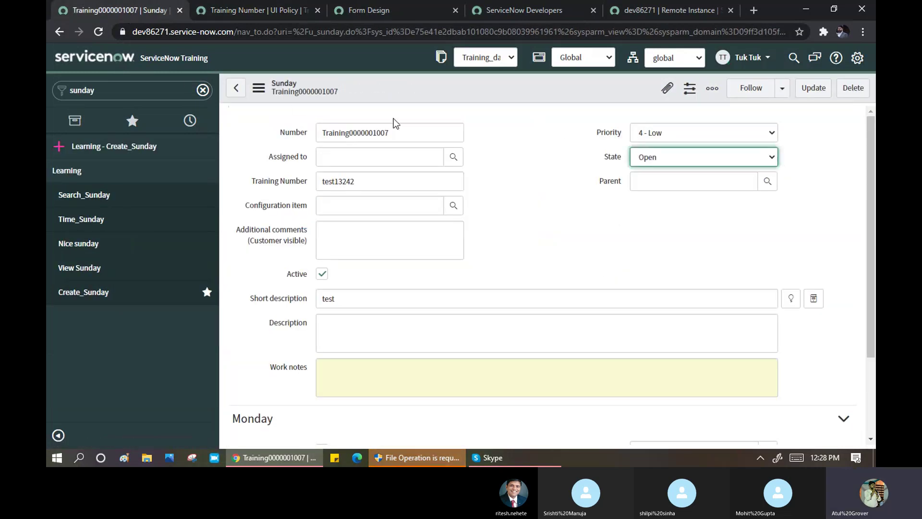
# - Clear Training Number, set State to Work in Progress, and try saving the Sunday record
pyautogui.doubleClick(370, 184)
pyautogui.press('BackSpace')
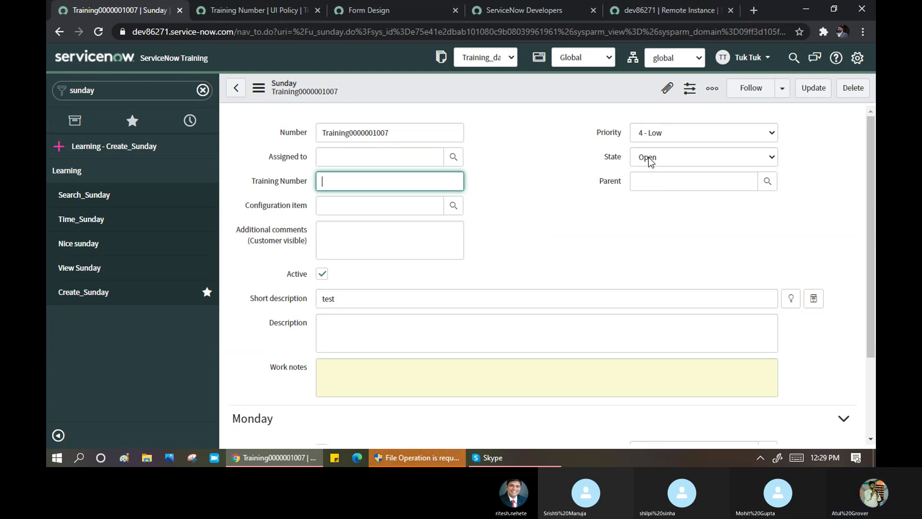
pyautogui.click(667, 162)
pyautogui.click(667, 172)
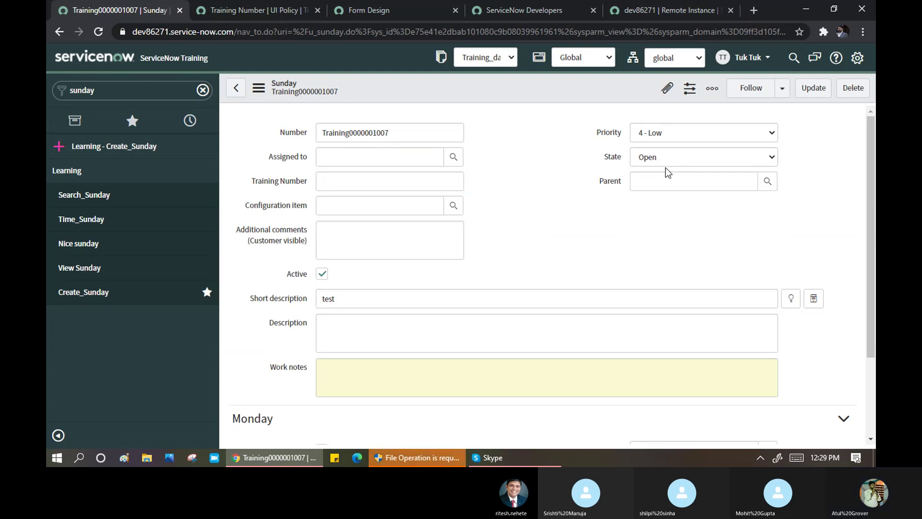
pyautogui.click(667, 161)
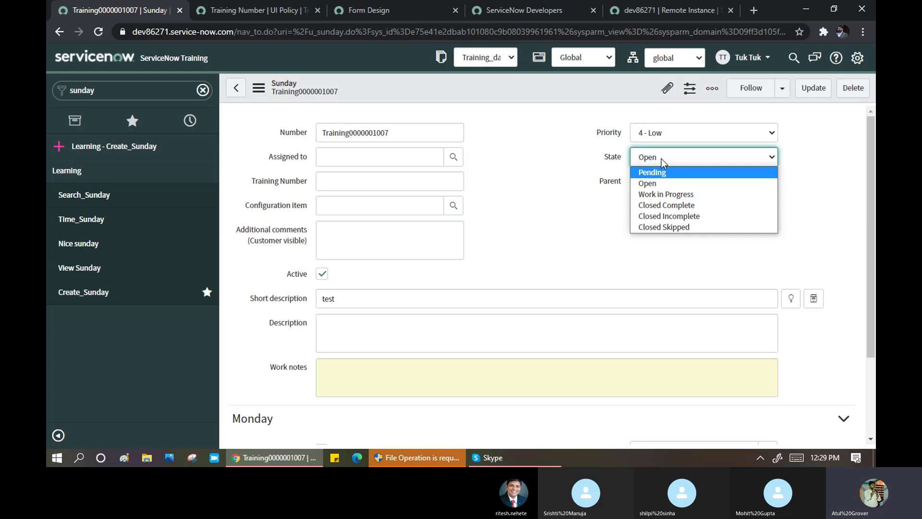
pyautogui.click(665, 194)
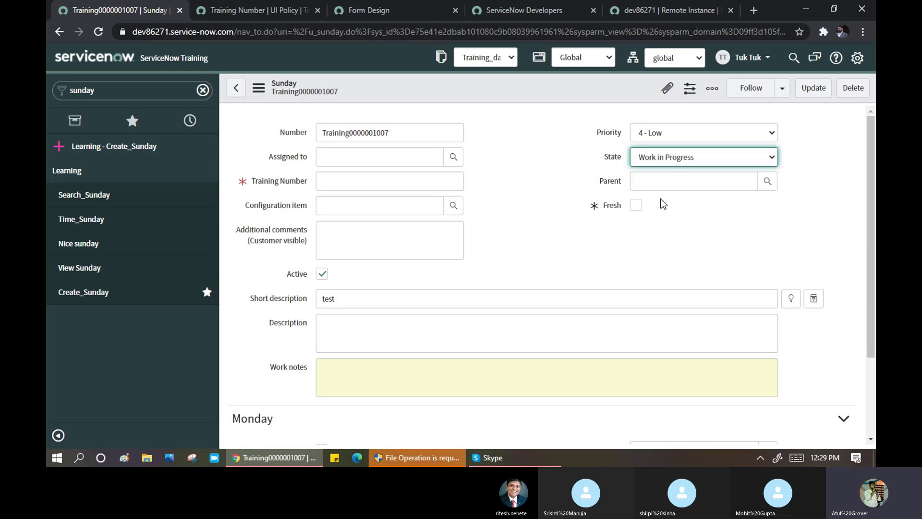
pyautogui.rightClick(386, 86)
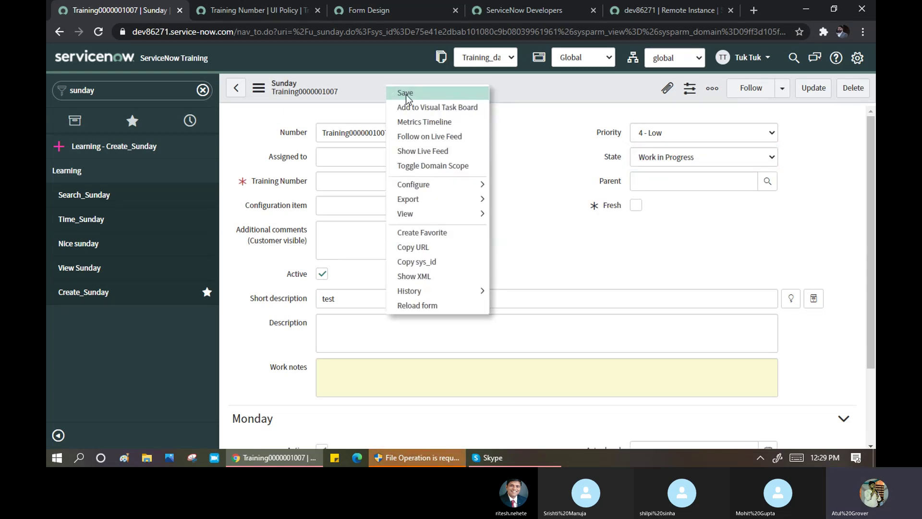
pyautogui.click(406, 94)
# - Save the Training Number UI policy again in its tab
pyautogui.click(237, 10)
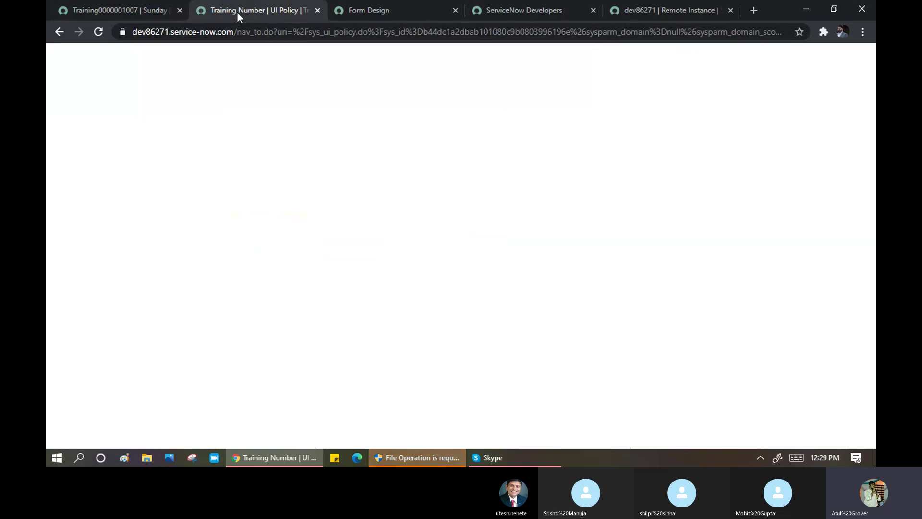
pyautogui.scroll(-3, 518, 269)
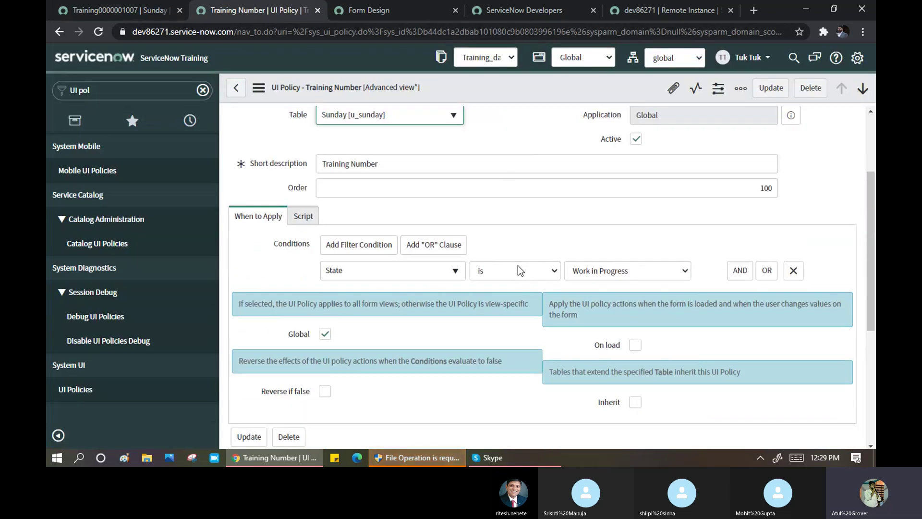
pyautogui.rightClick(490, 91)
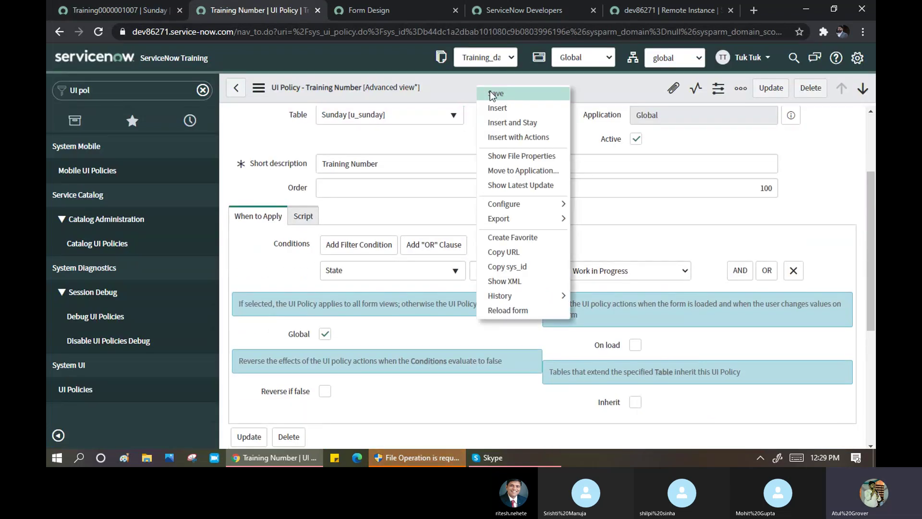
pyautogui.click(492, 94)
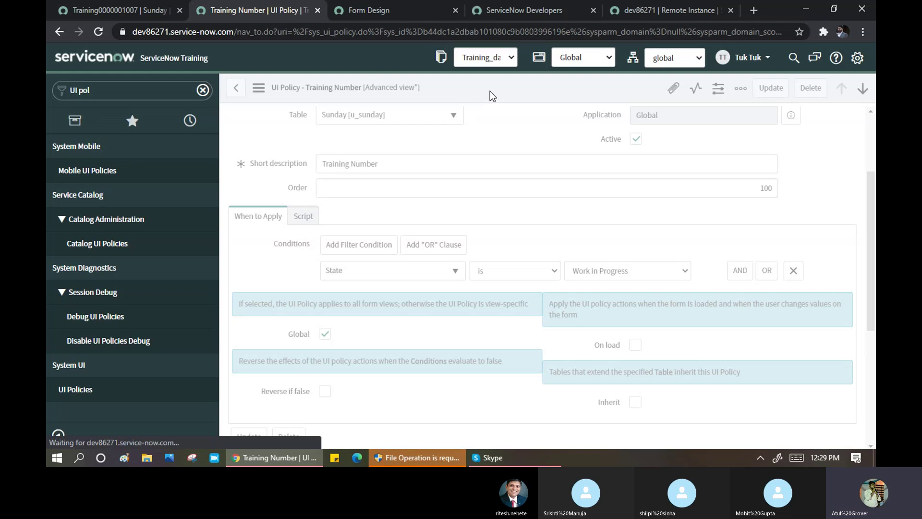
pyautogui.click(115, 10)
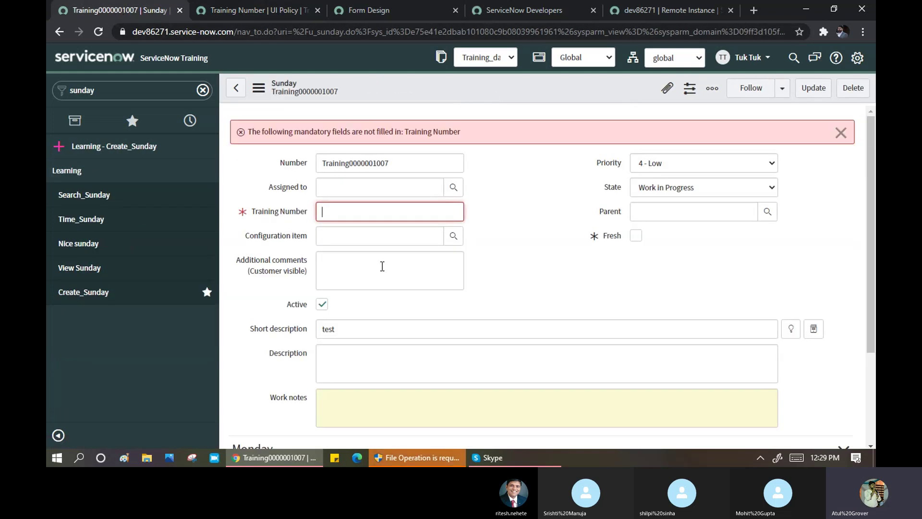
pyautogui.click(80, 300)
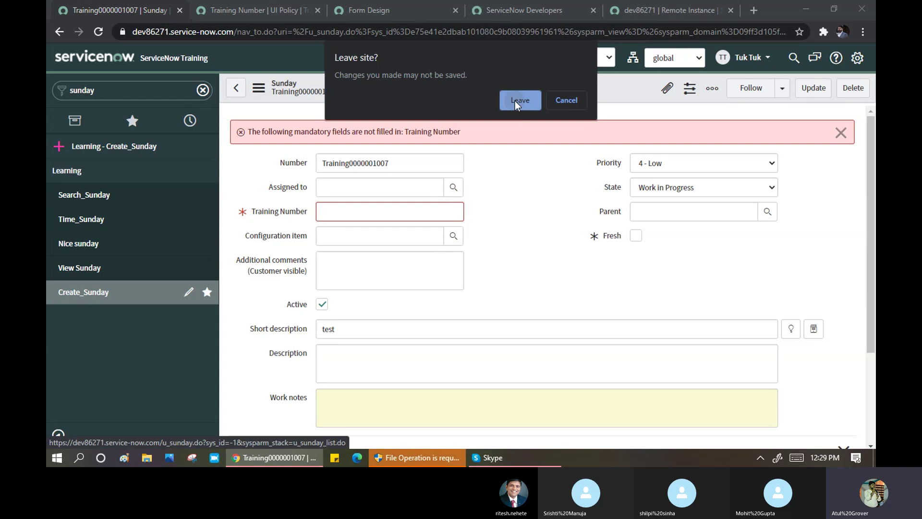
pyautogui.click(515, 101)
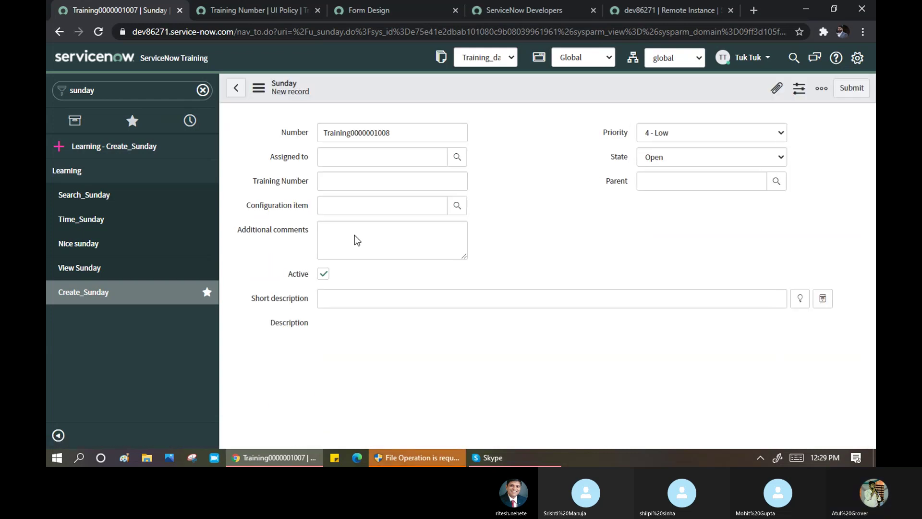
# - Set State to Work in Progress and read the policy's help text on when actions apply
pyautogui.click(690, 157)
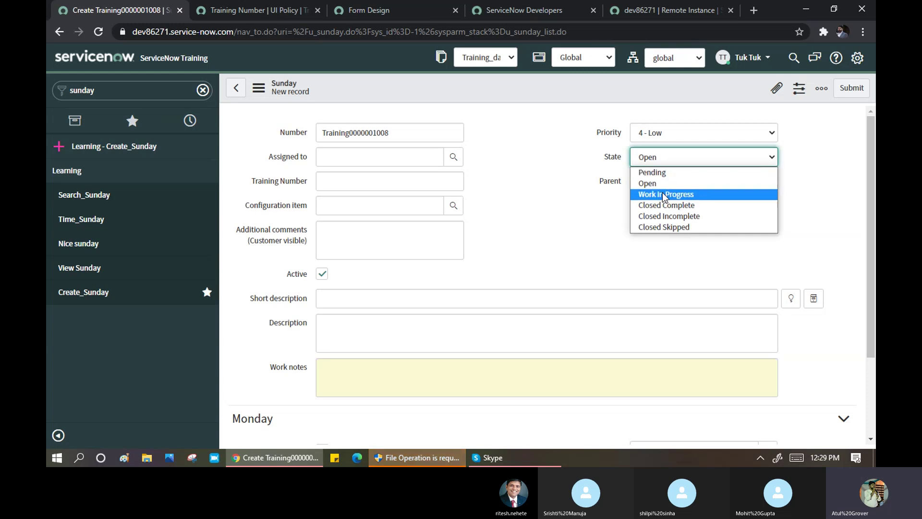
pyautogui.click(664, 195)
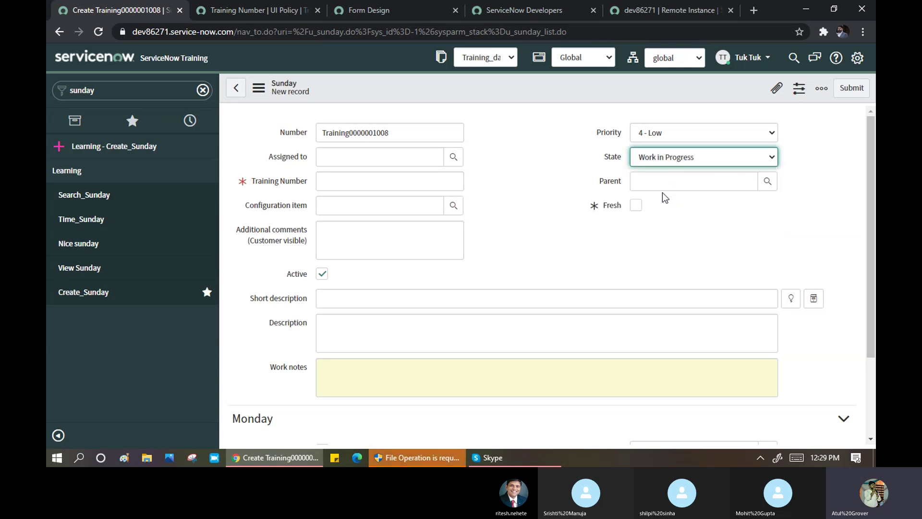
pyautogui.click(354, 187)
pyautogui.click(236, 10)
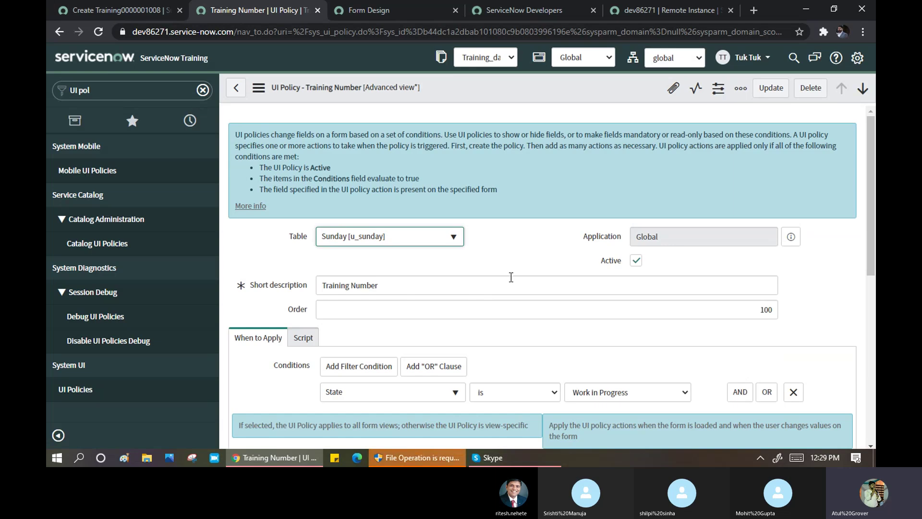
pyautogui.scroll(-3, 510, 278)
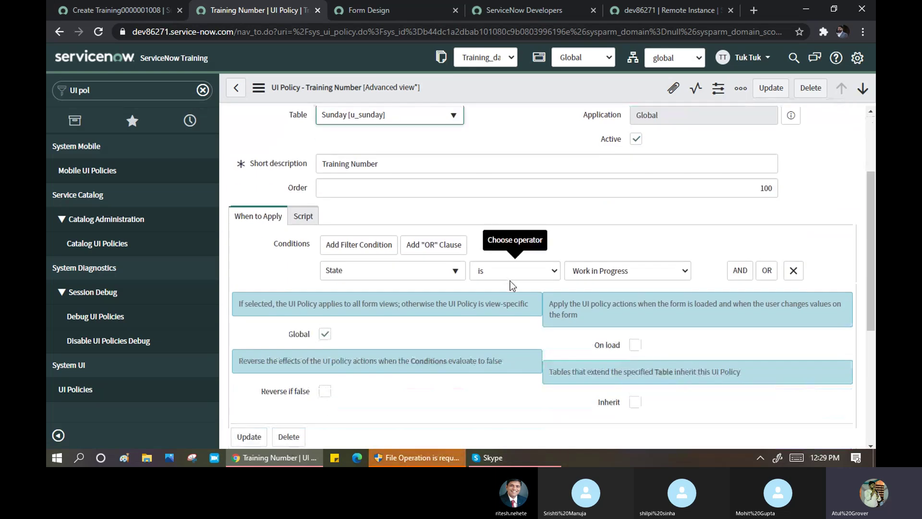
pyautogui.scroll(-1, 550, 289)
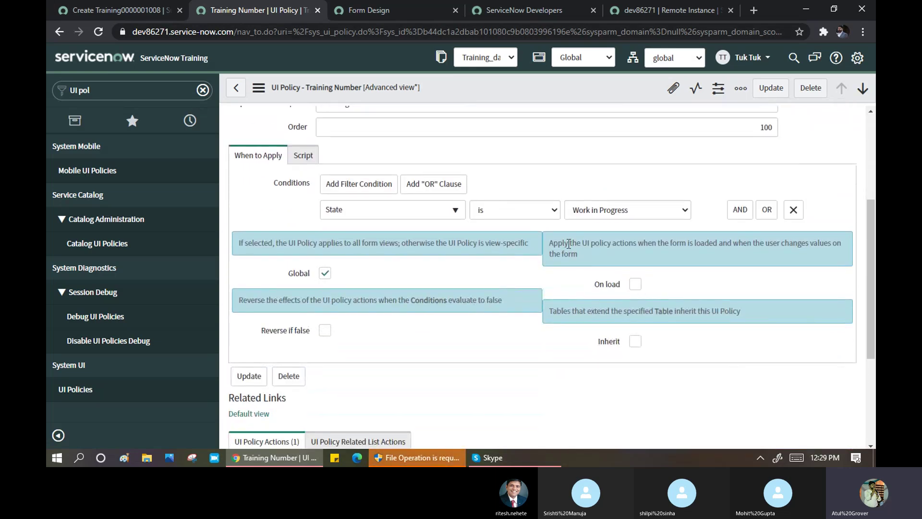
pyautogui.moveTo(613, 244); pyautogui.dragTo(720, 255)
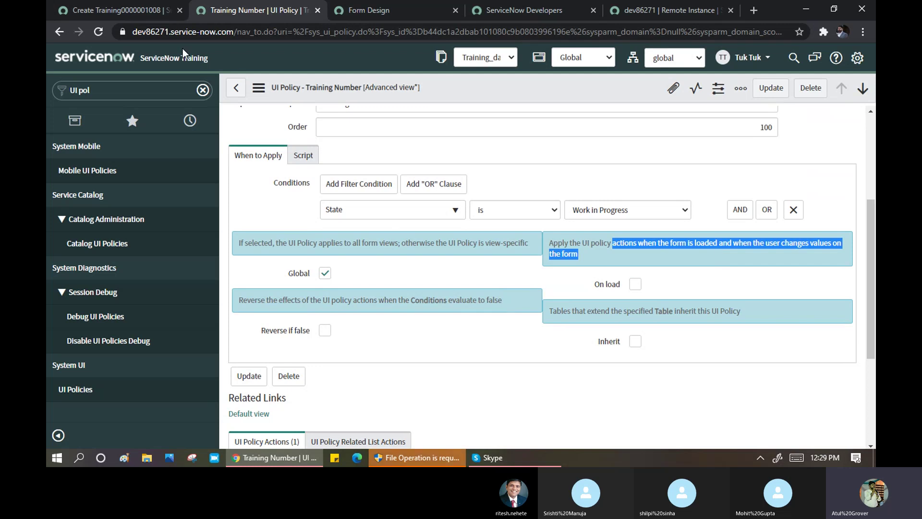
pyautogui.click(125, 9)
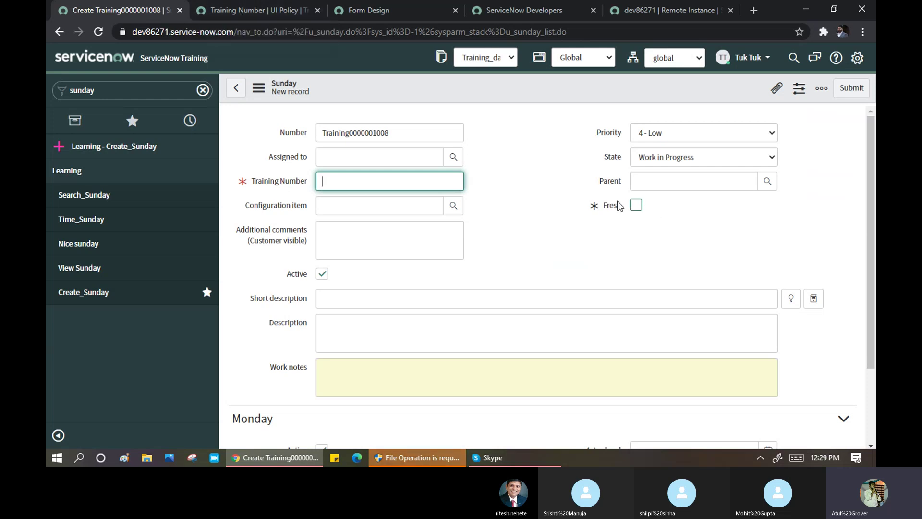
pyautogui.click(636, 206)
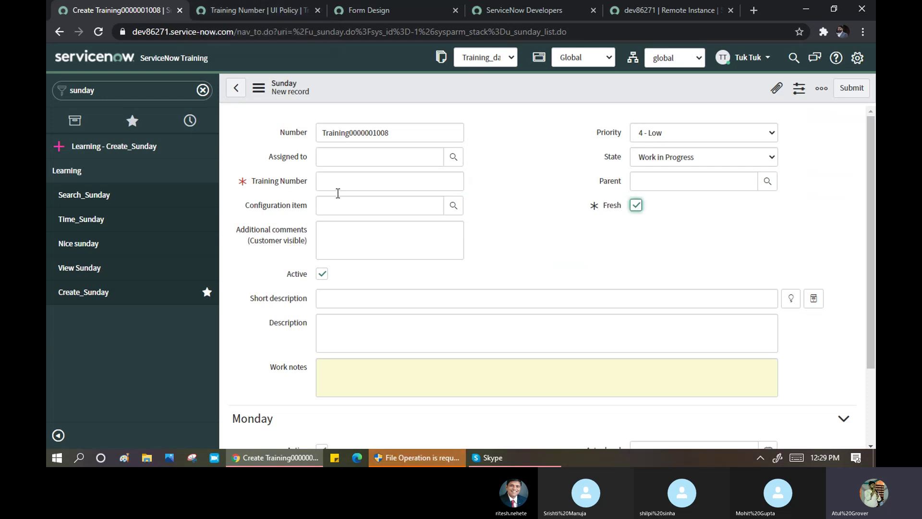
pyautogui.click(340, 186)
pyautogui.write('123')
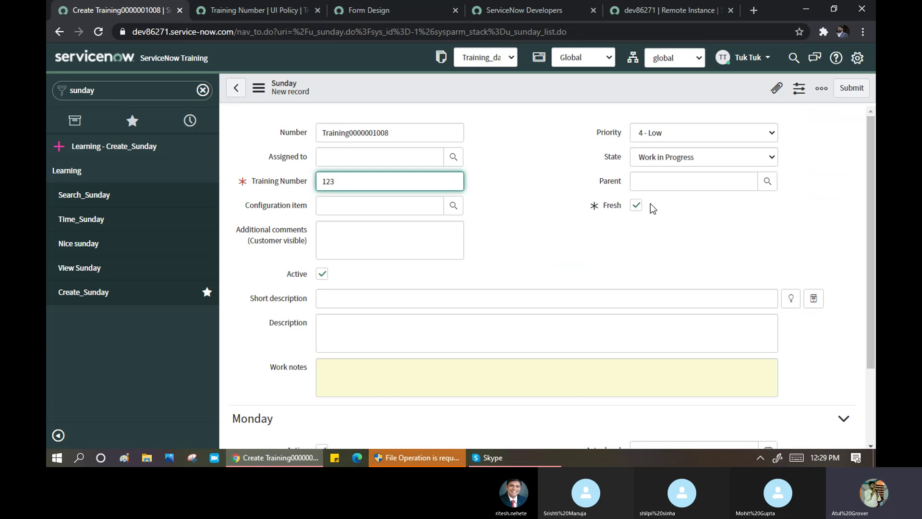
pyautogui.rightClick(437, 85)
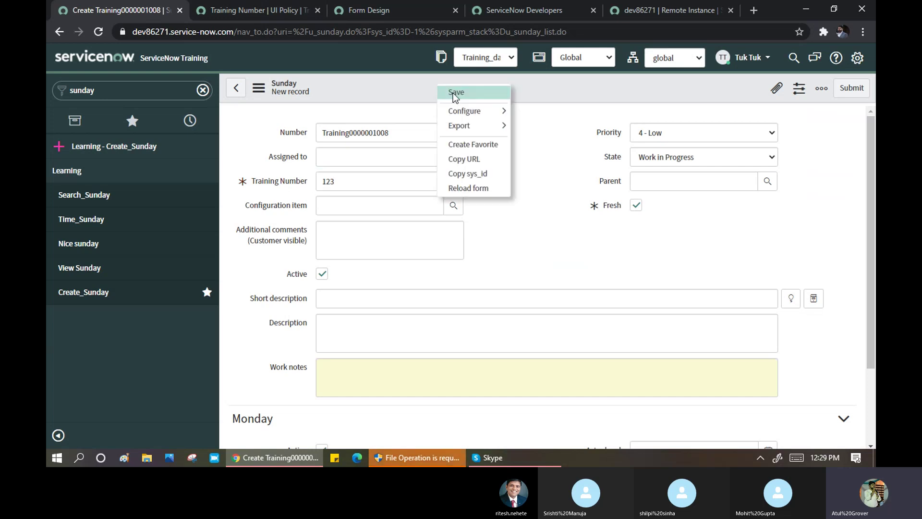
pyautogui.click(454, 93)
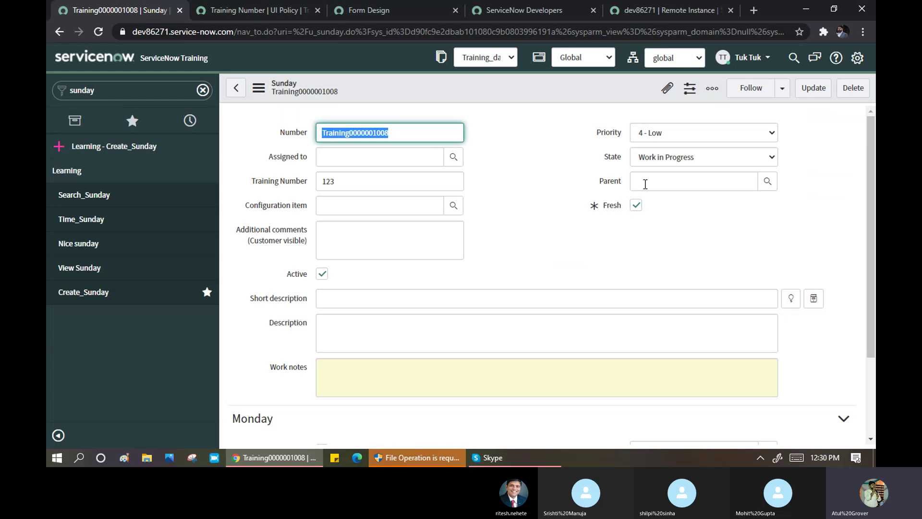
# - Filter the UI Policies list to Short description containing 'test'
pyautogui.click(237, 10)
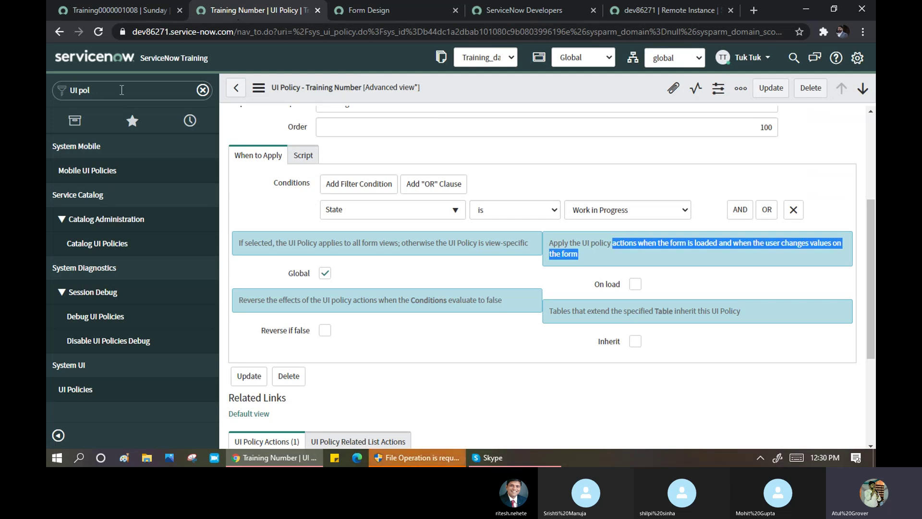
pyautogui.click(83, 390)
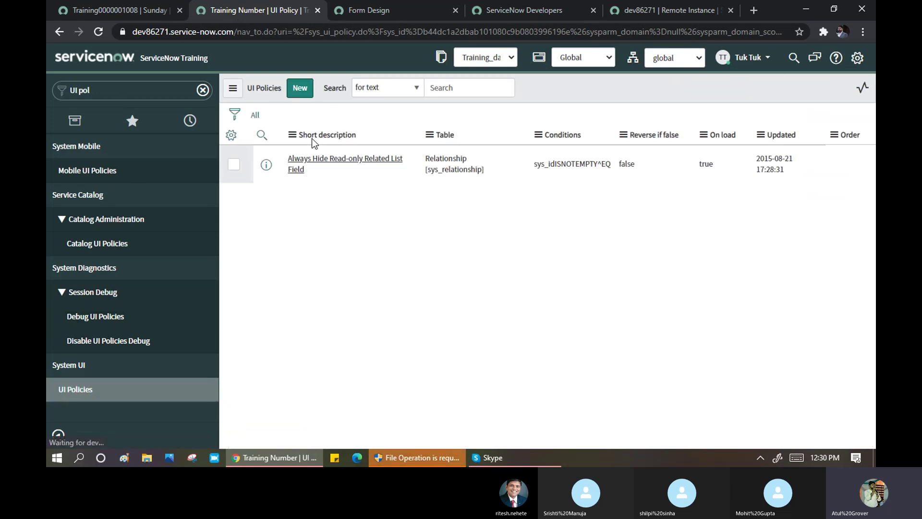
pyautogui.click(262, 135)
pyautogui.click(333, 158)
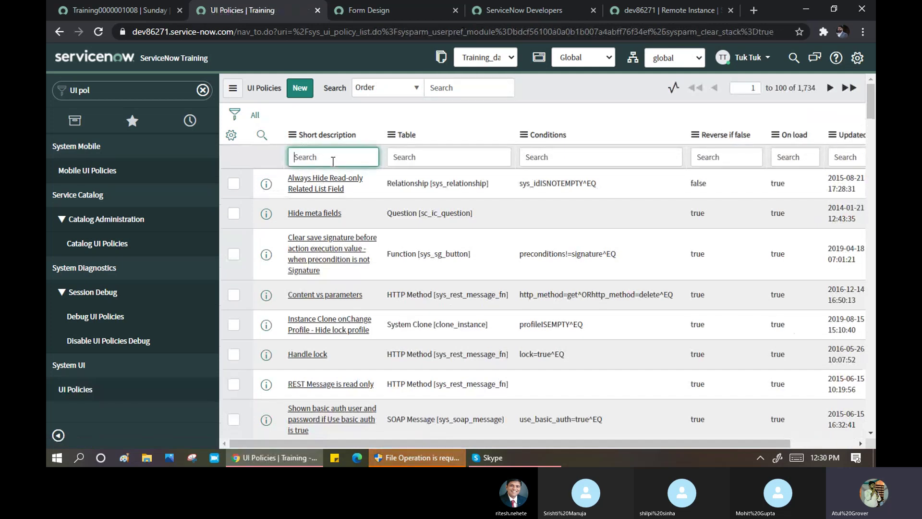
pyautogui.press('Return')
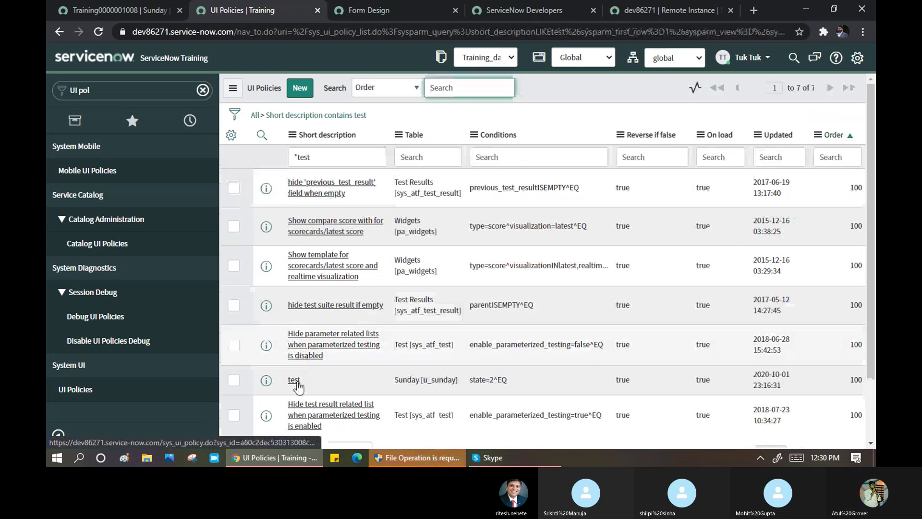
# - Open the 'test' policy and review its u_fresh mandatory and visible action
pyautogui.click(294, 381)
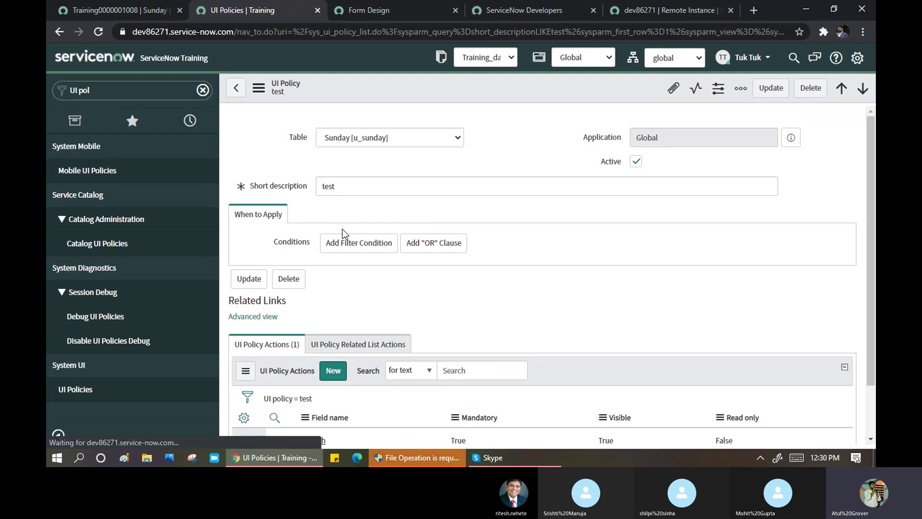
pyautogui.scroll(-3, 341, 221)
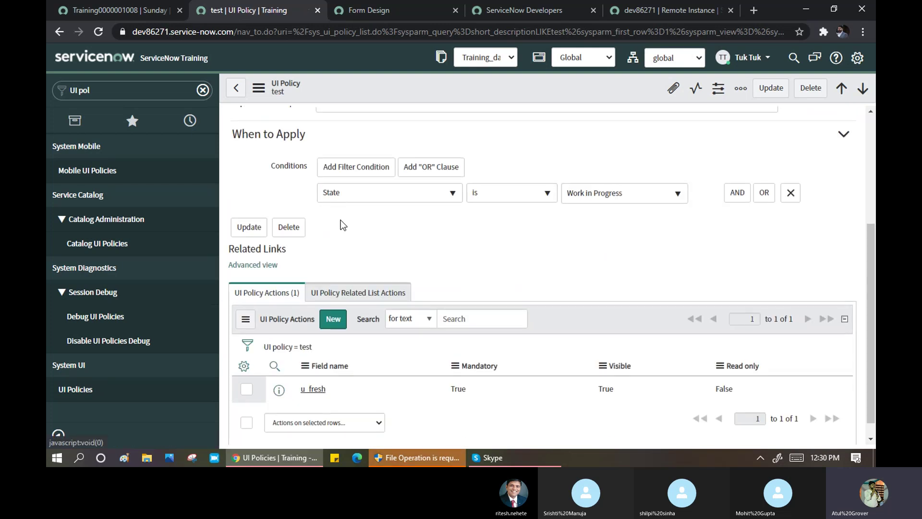
pyautogui.scroll(-1, 323, 262)
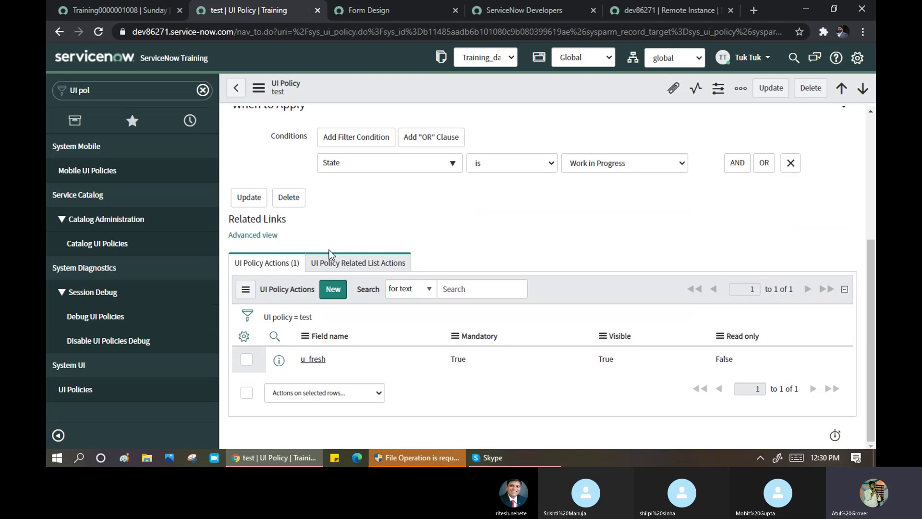
pyautogui.scroll(5, 361, 224)
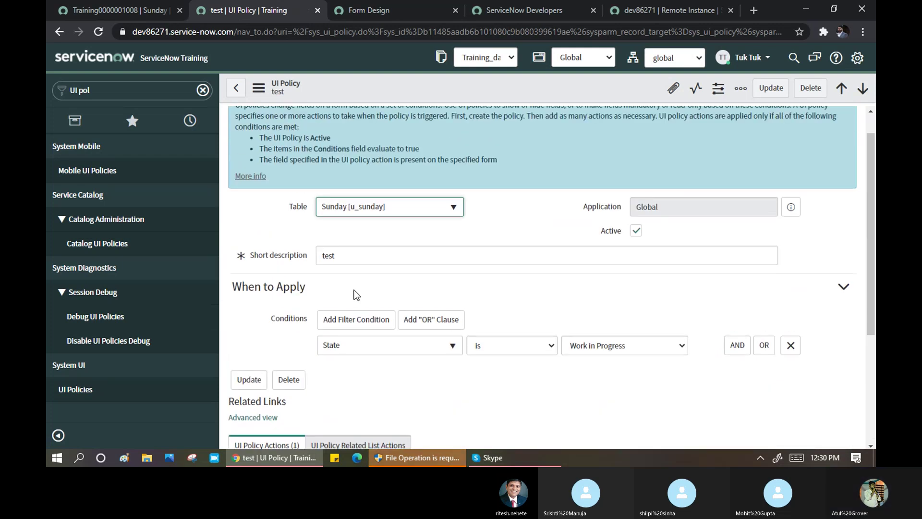
pyautogui.scroll(-3, 413, 285)
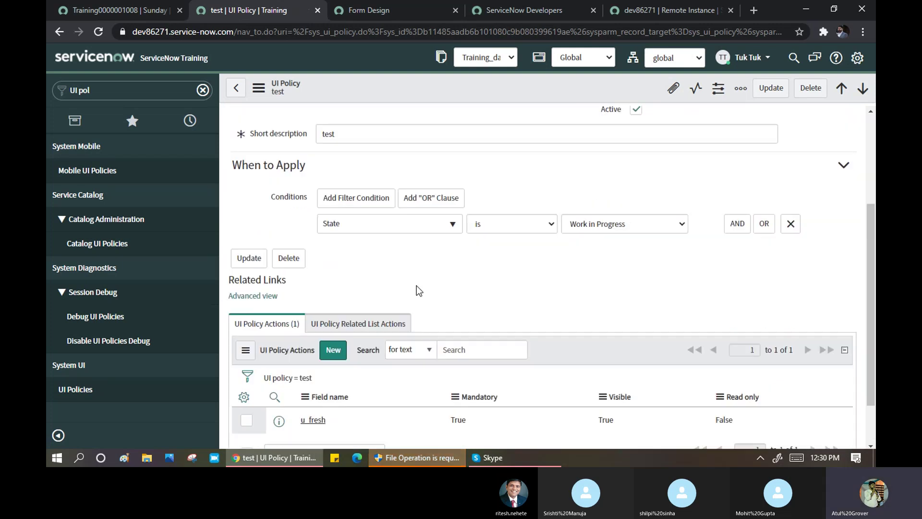
pyautogui.scroll(-2, 413, 283)
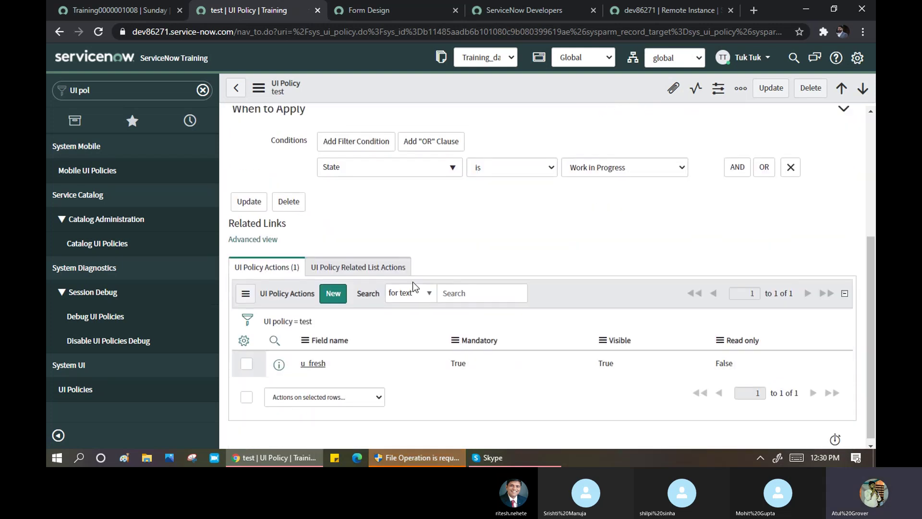
# - Make the u_fresh policy action also clear the Fresh value, and save it
pyautogui.click(313, 361)
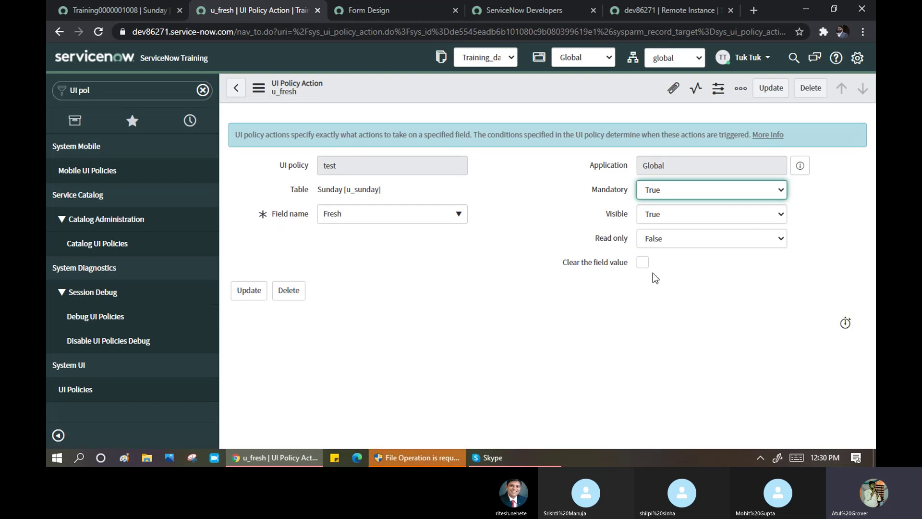
pyautogui.click(643, 263)
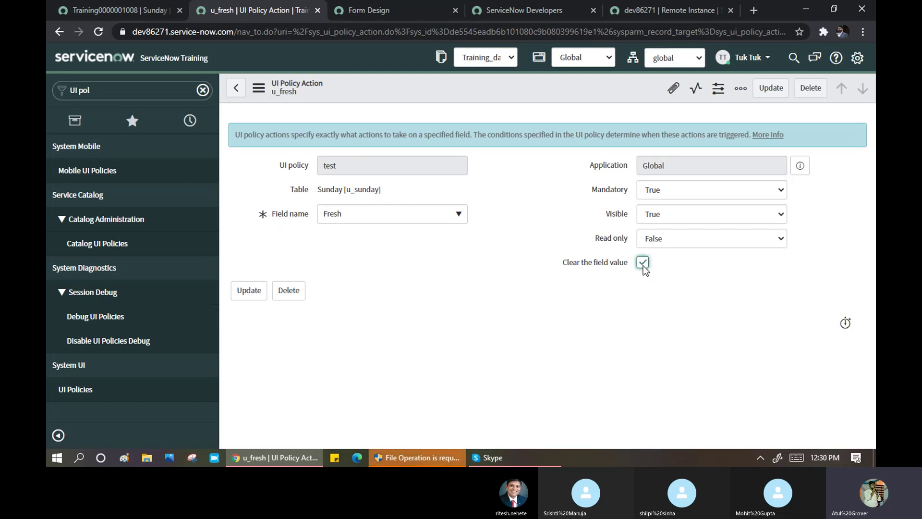
pyautogui.rightClick(405, 87)
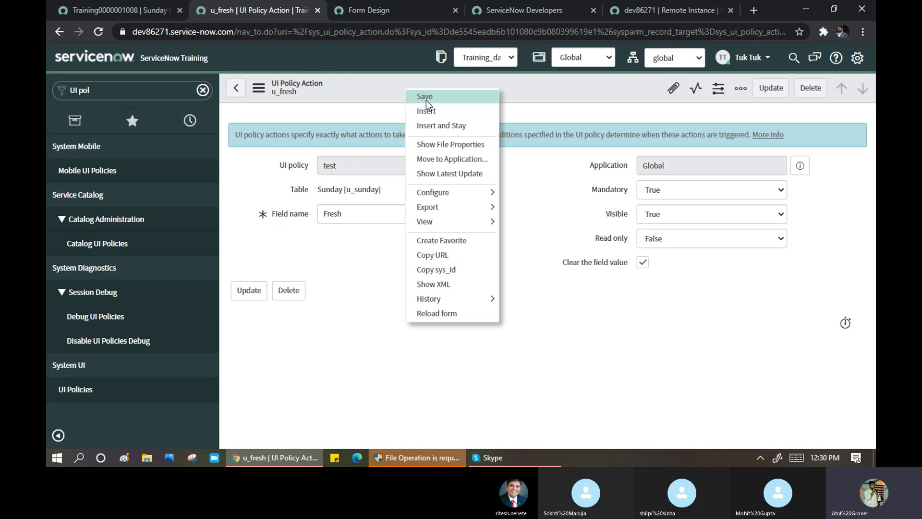
pyautogui.click(425, 97)
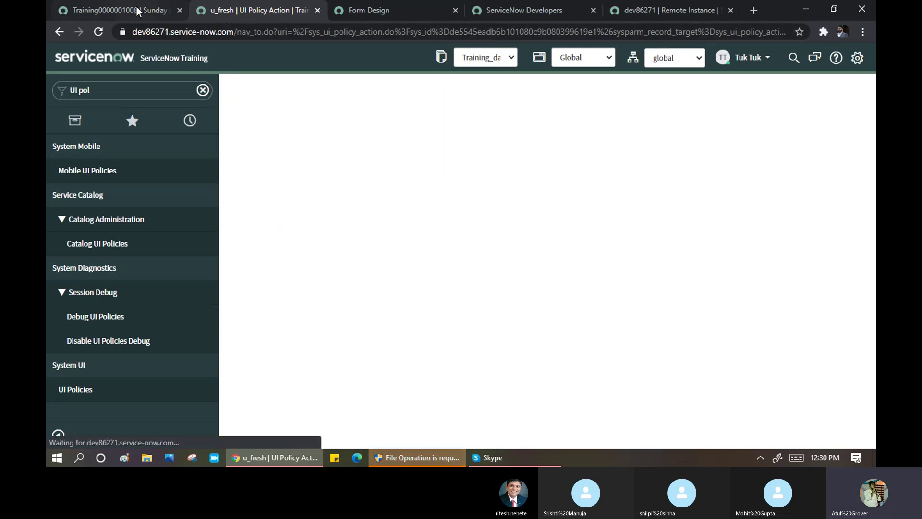
pyautogui.click(136, 5)
pyautogui.rightClick(546, 89)
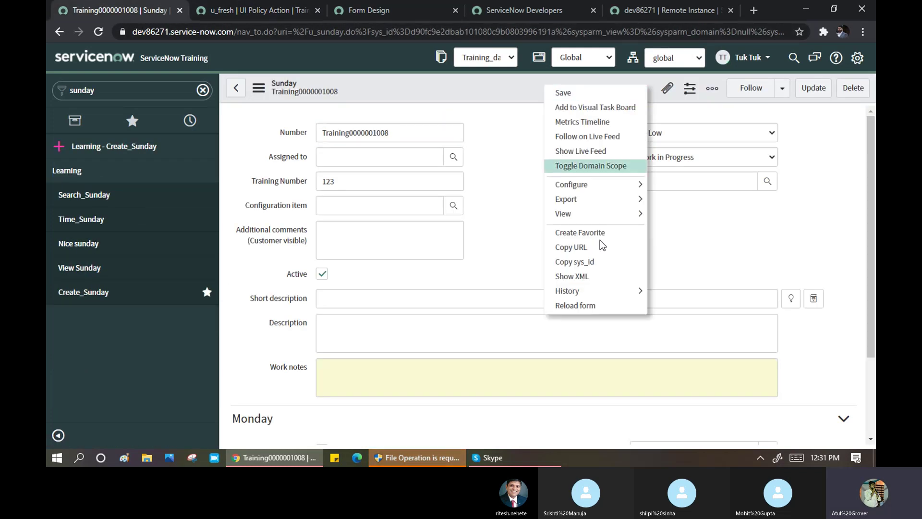
pyautogui.click(591, 311)
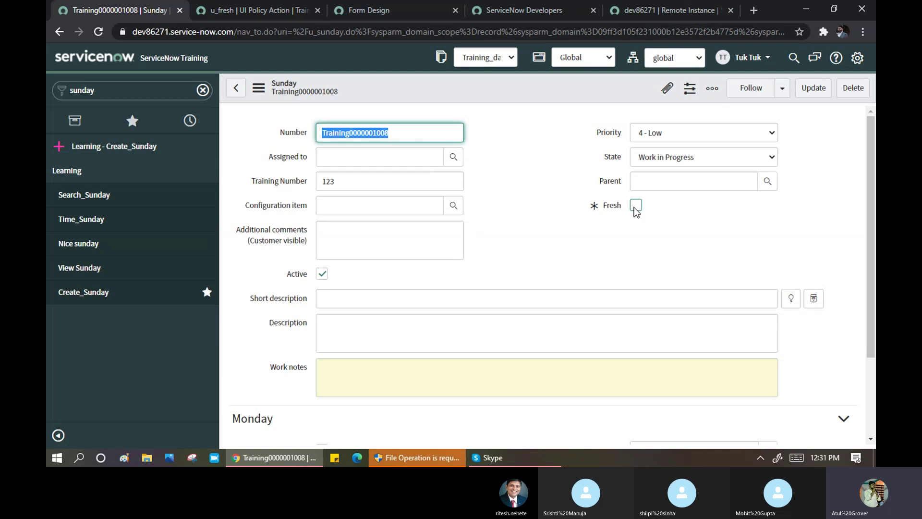
pyautogui.click(251, 9)
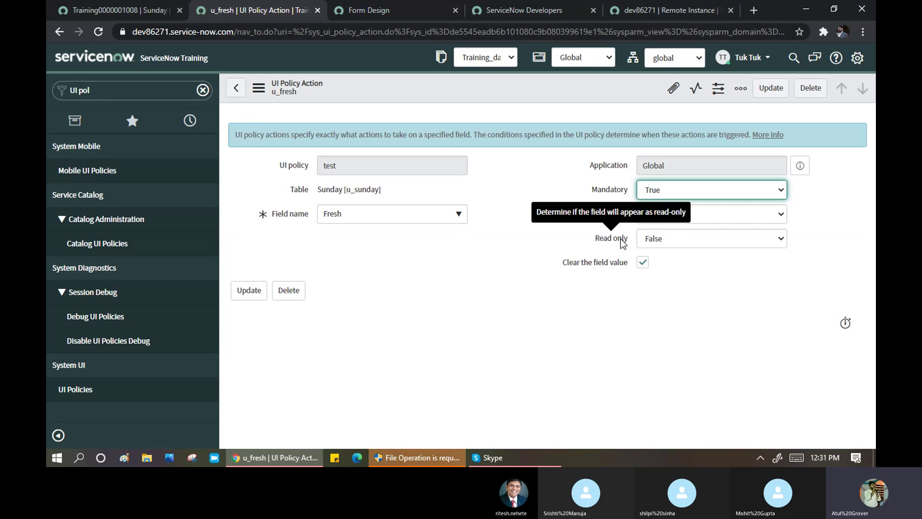
pyautogui.moveTo(591, 189); pyautogui.dragTo(628, 214)
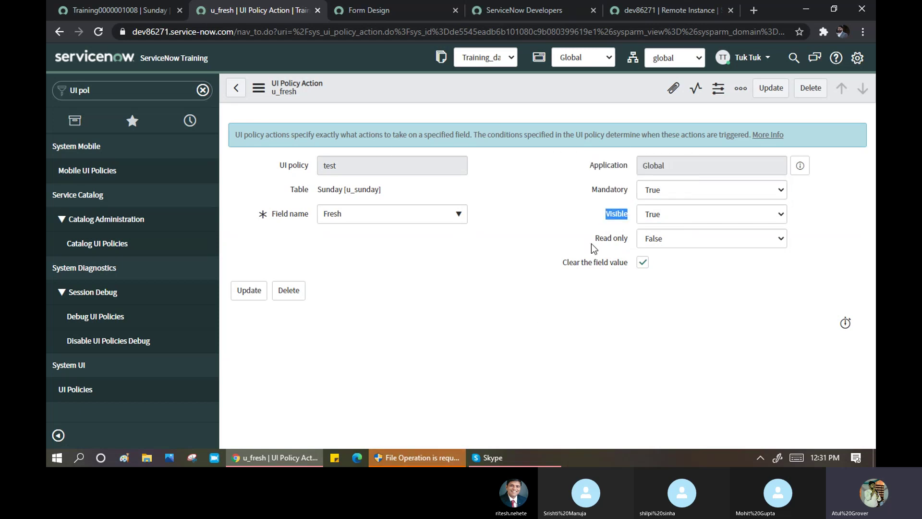
pyautogui.moveTo(592, 243); pyautogui.dragTo(624, 241)
pyautogui.click(625, 237)
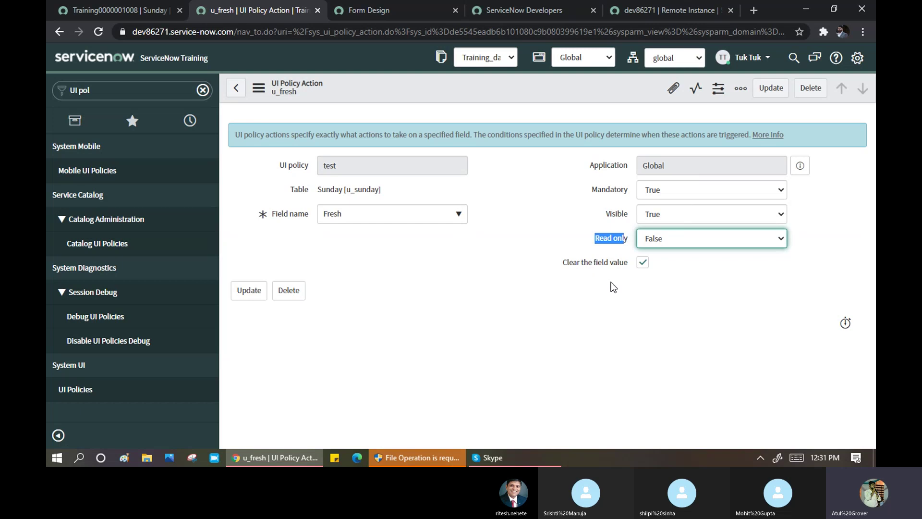
pyautogui.click(111, 9)
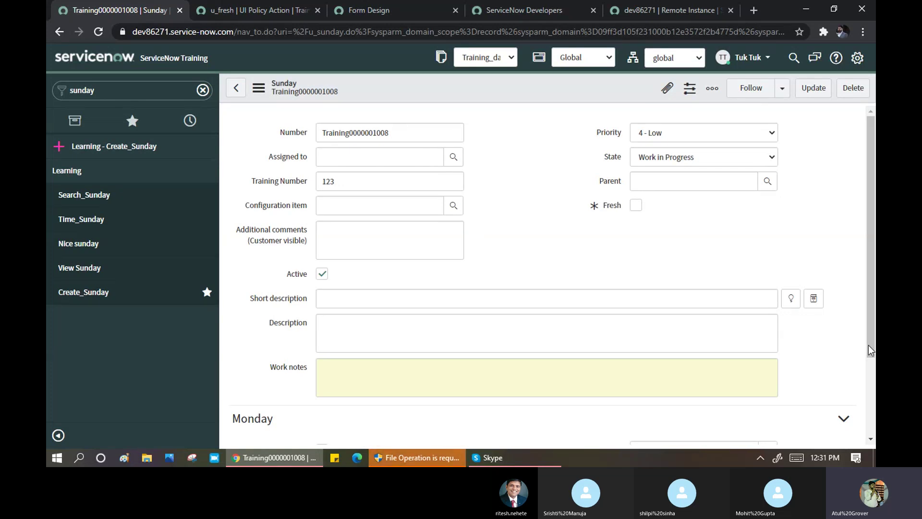
# - Search Google in a new tab for 'reverese if false in UI Policy'
pyautogui.click(753, 10)
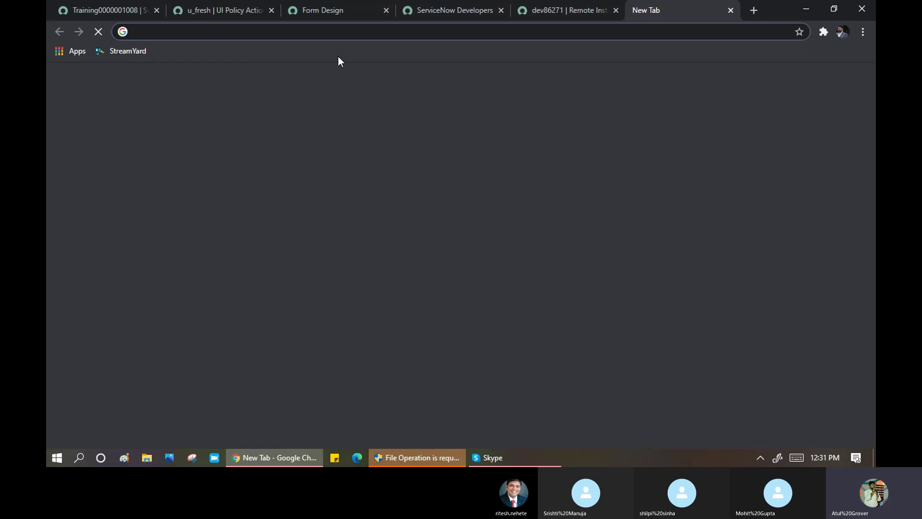
pyautogui.write('rev')
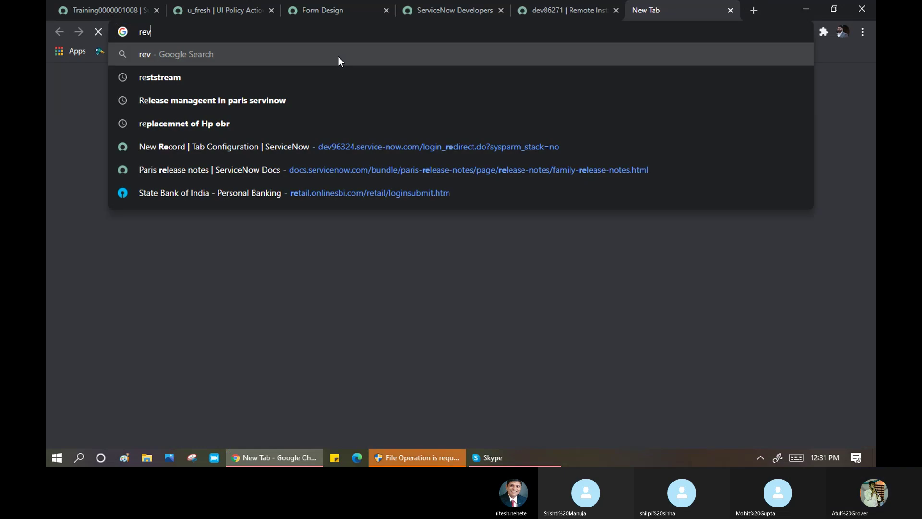
pyautogui.write('erese if')
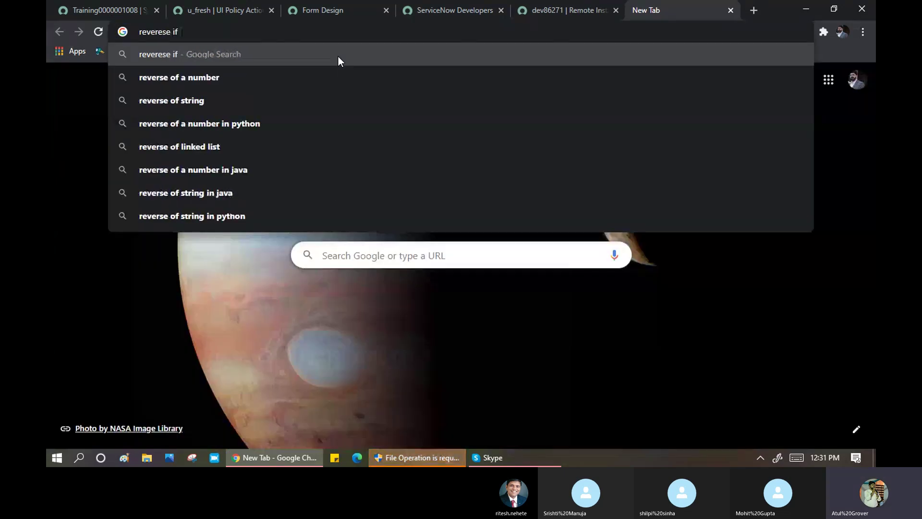
pyautogui.write(' false in UI P')
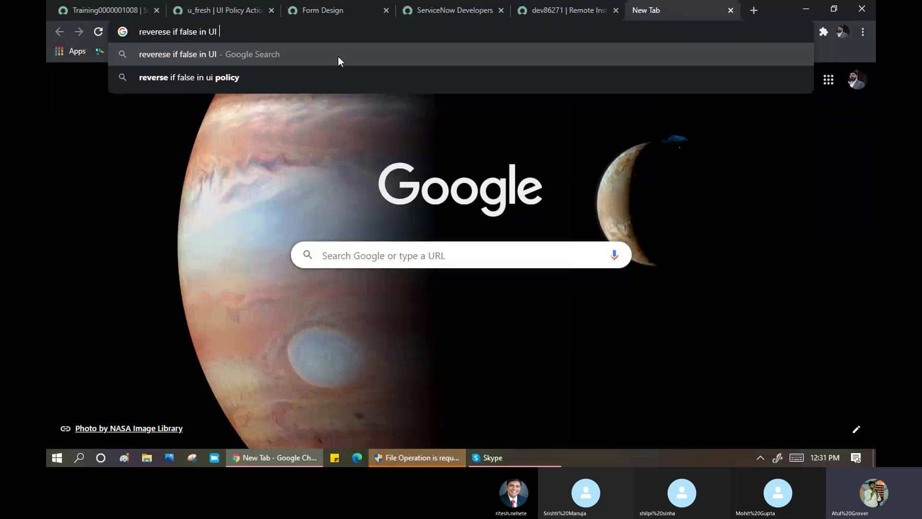
pyautogui.write('olicy')
pyautogui.press('Return')
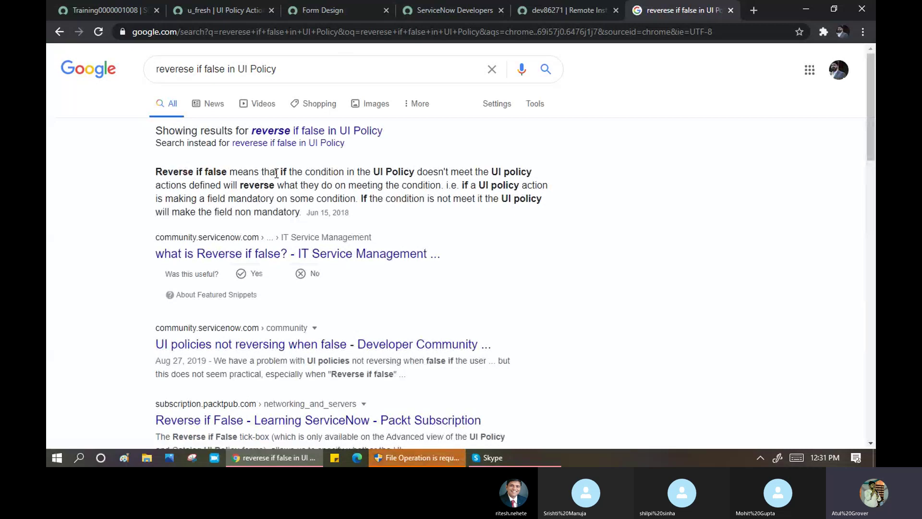
# - Highlight the answer's points: actions reverse when the condition fails, making fields non-mandatory
pyautogui.moveTo(276, 173); pyautogui.dragTo(489, 174)
pyautogui.moveTo(240, 185); pyautogui.dragTo(445, 189)
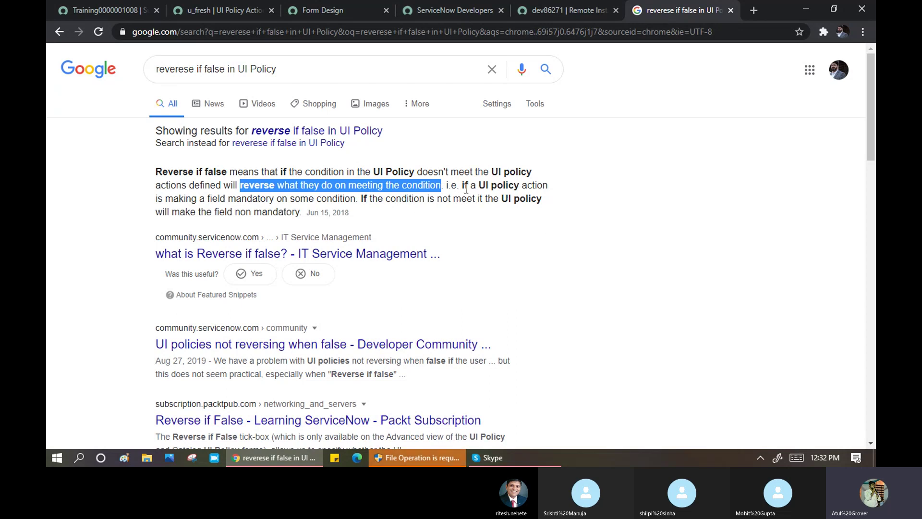
pyautogui.moveTo(212, 198); pyautogui.dragTo(344, 200)
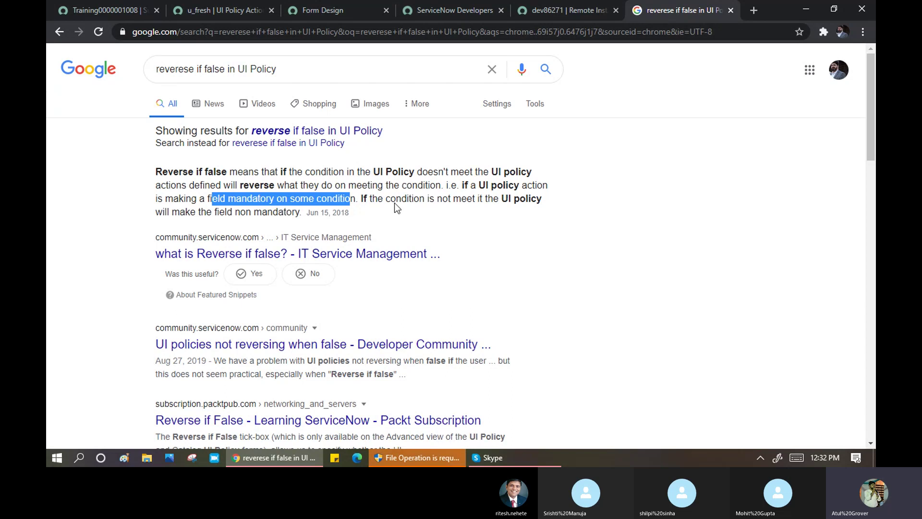
pyautogui.click(419, 202)
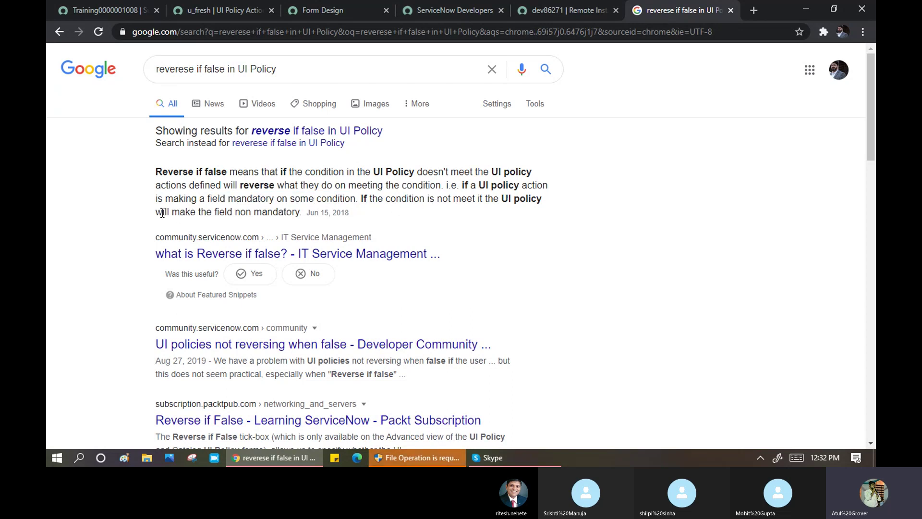
pyautogui.moveTo(171, 213); pyautogui.dragTo(294, 215)
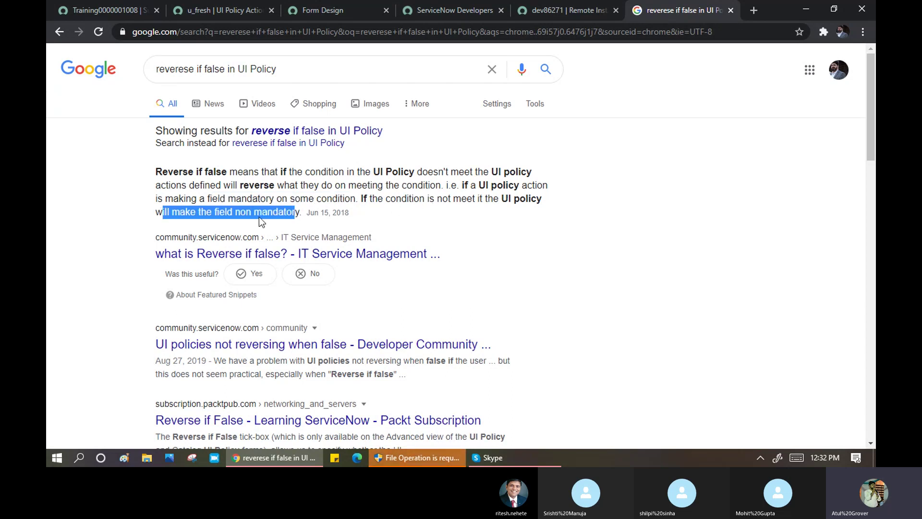
pyautogui.click(123, 15)
# - Set the record's State to Open and save it
pyautogui.click(701, 157)
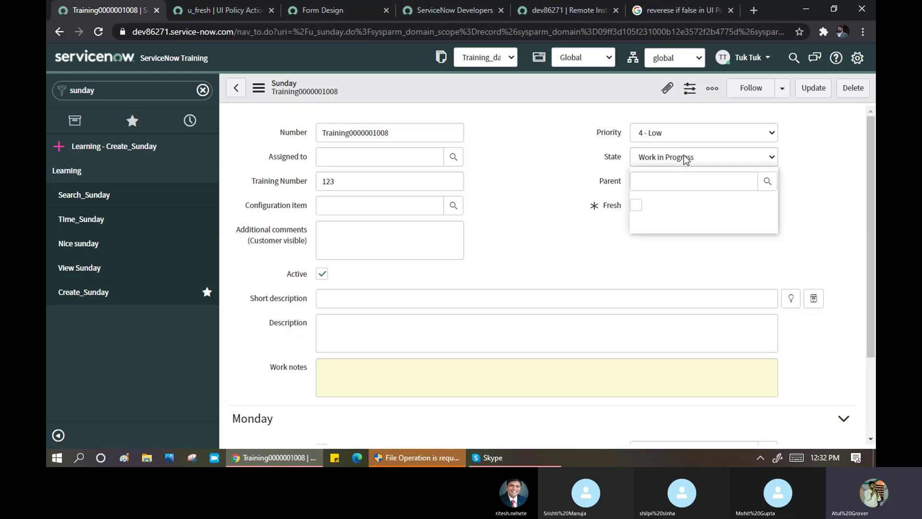
pyautogui.click(661, 183)
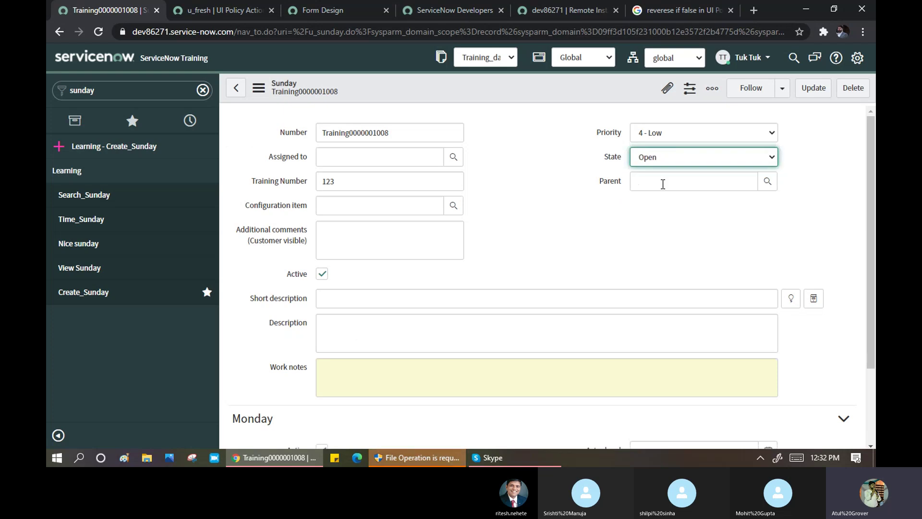
pyautogui.rightClick(445, 96)
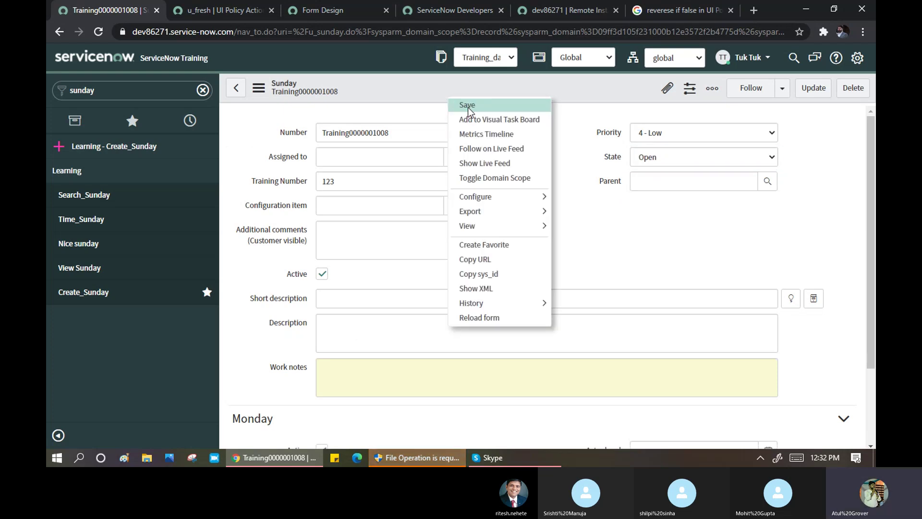
pyautogui.click(468, 106)
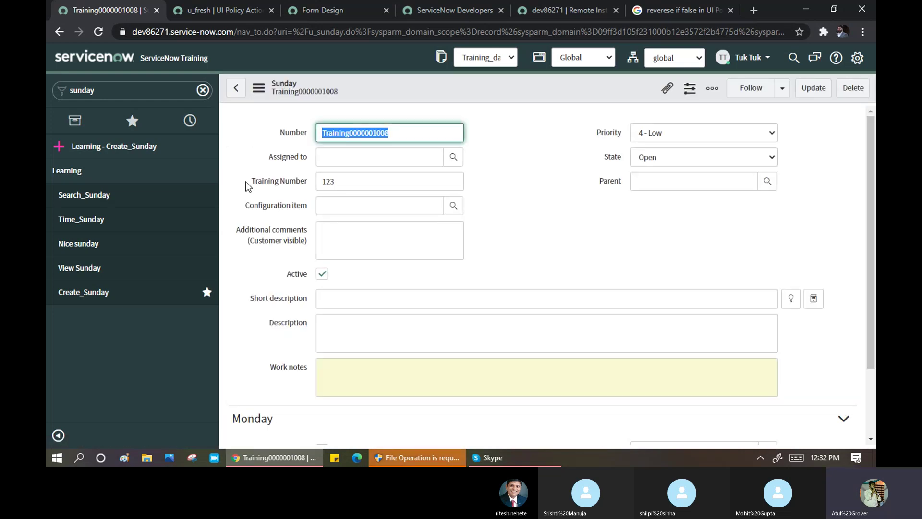
# - Change Training Number from 123 to 435, set State to Work in Progress, and save
pyautogui.click(678, 158)
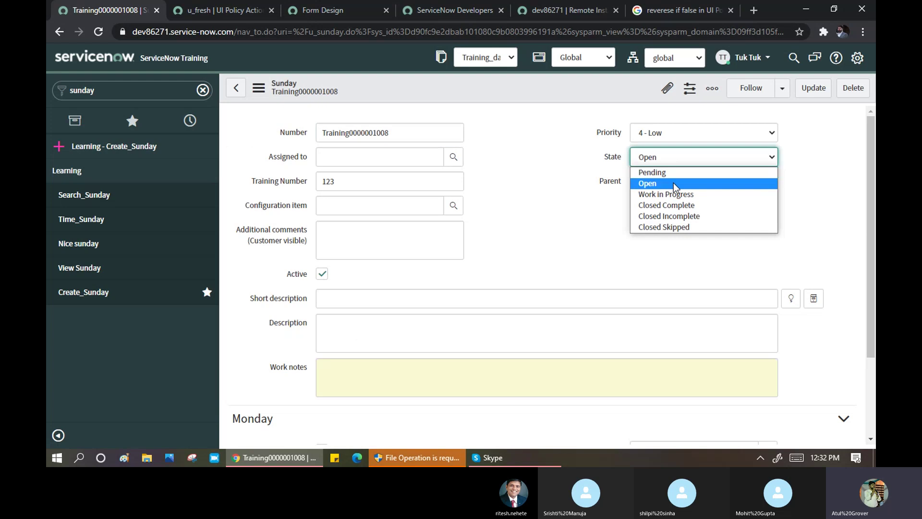
pyautogui.doubleClick(363, 185)
pyautogui.press('BackSpace')
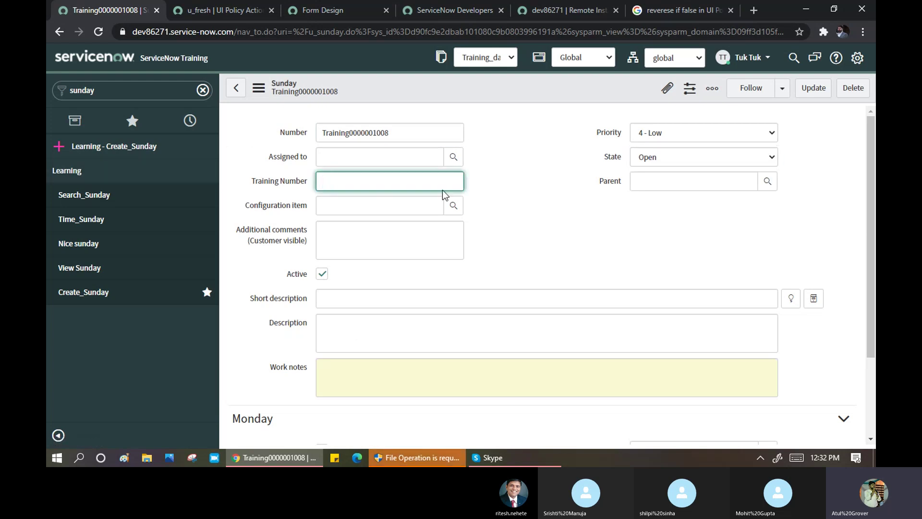
pyautogui.click(664, 163)
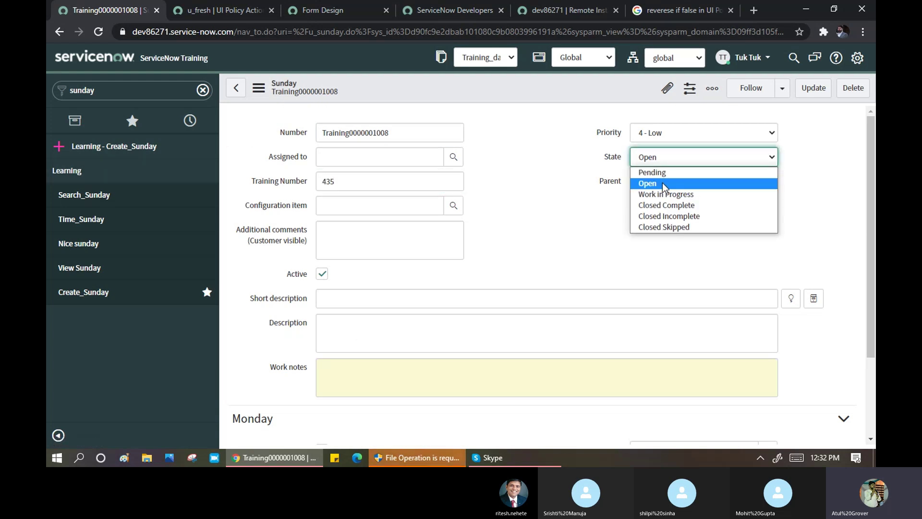
pyautogui.click(663, 197)
pyautogui.rightClick(527, 88)
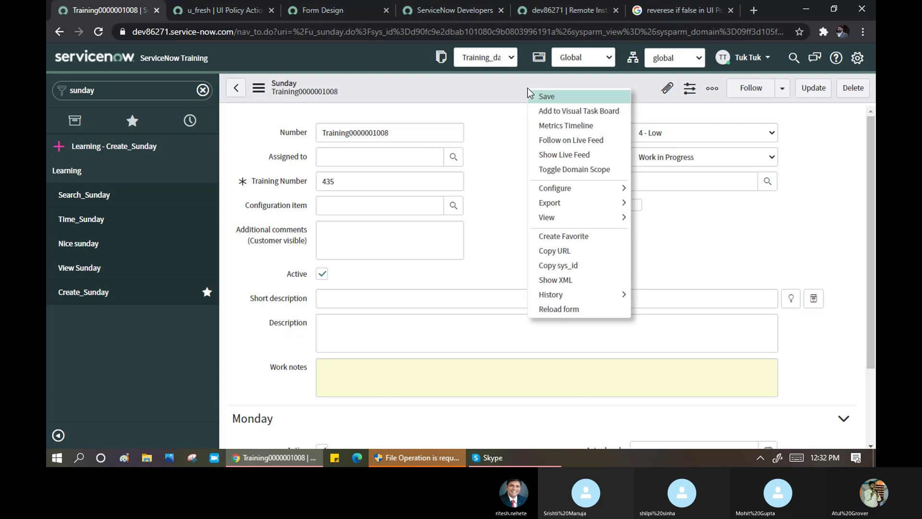
pyautogui.click(551, 96)
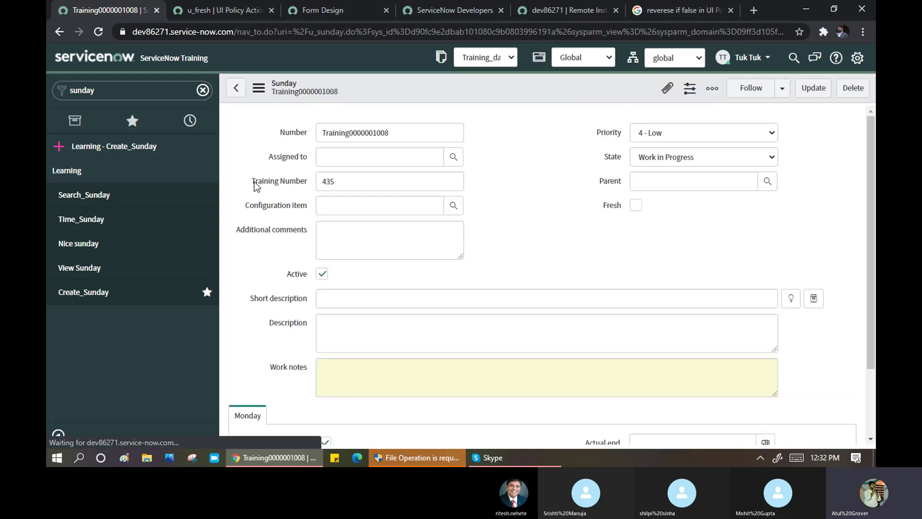
pyautogui.click(510, 173)
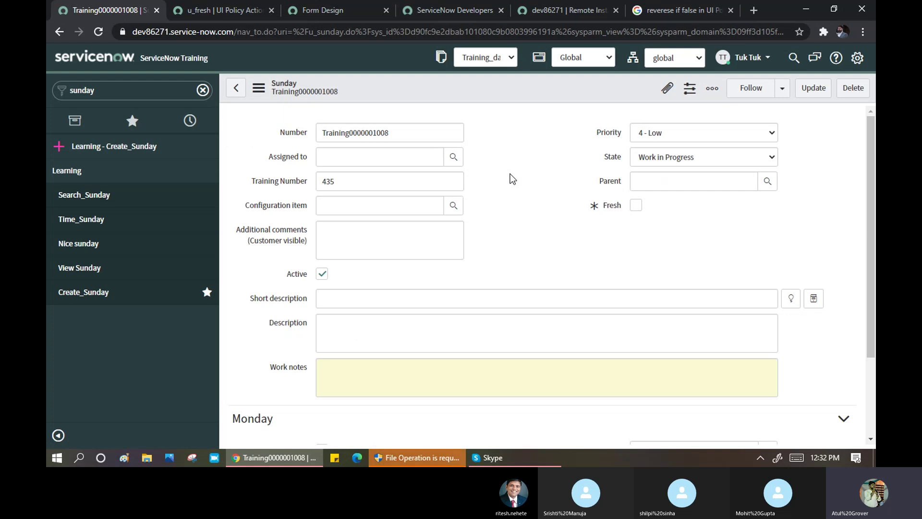
# - Filter the navigator for 'incid' and open a new Incident form
pyautogui.click(135, 94)
pyautogui.press('BackSpace')
pyautogui.press('BackSpace')
pyautogui.press('BackSpace')
pyautogui.press('BackSpace')
pyautogui.press('BackSpace')
pyautogui.press('BackSpace')
pyautogui.write('in')
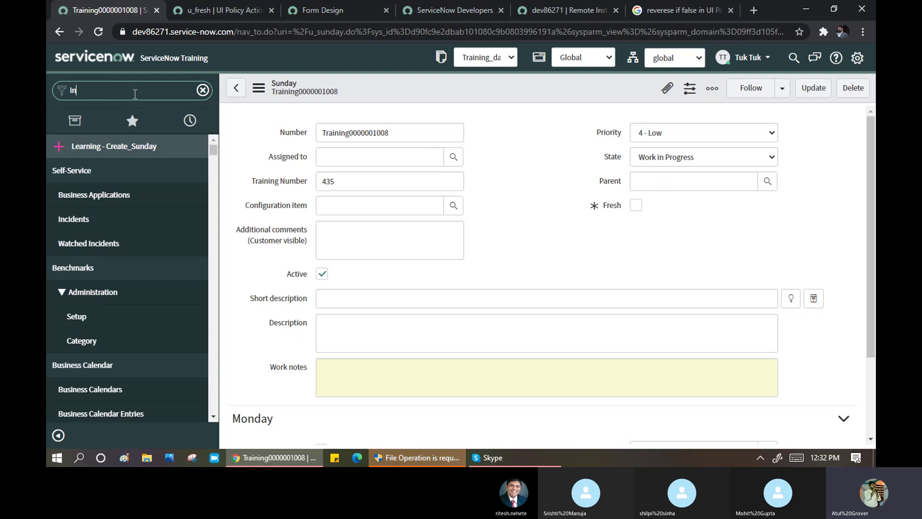
pyautogui.write('cid')
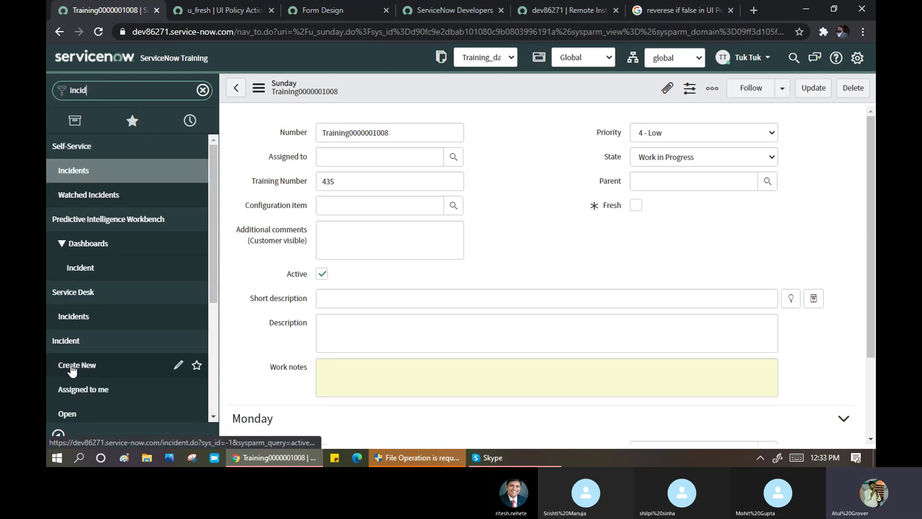
pyautogui.click(78, 369)
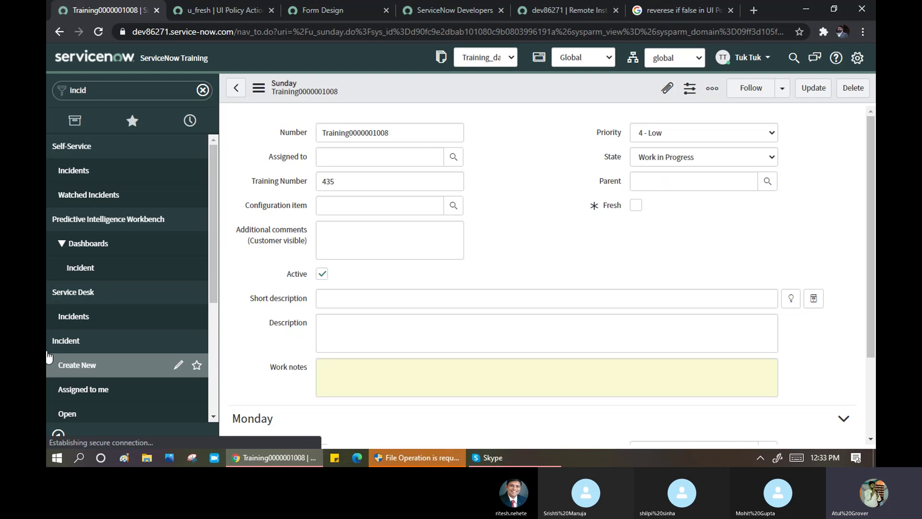
# - Open Configure > UI Policies from the incident form's header menu
pyautogui.rightClick(471, 88)
pyautogui.moveTo(529, 129)
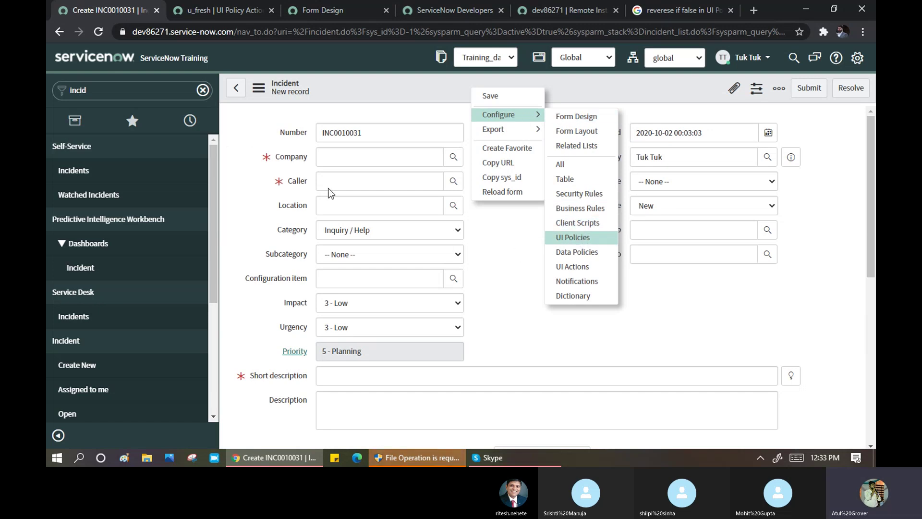
pyautogui.click(572, 237)
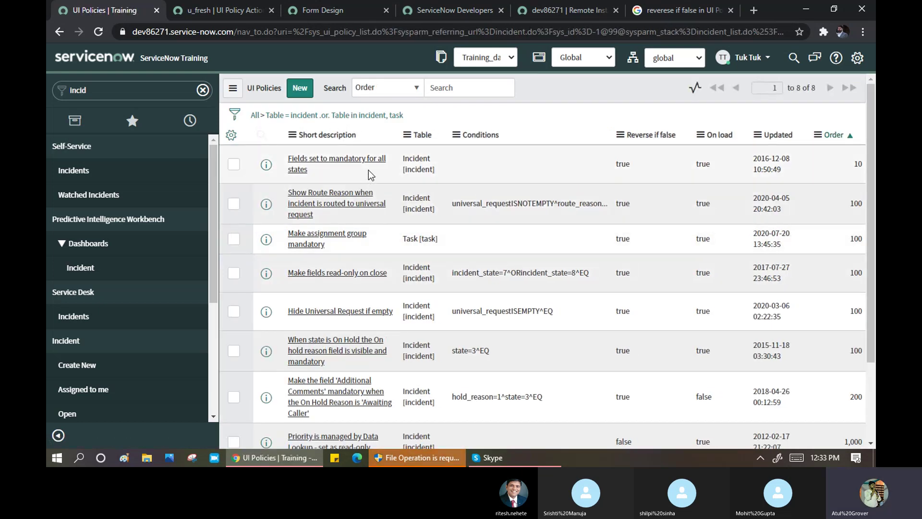
# - Open the Make assignment group mandatory policy in a new tab and inspect its assignment_group action
pyautogui.scroll(-3, 368, 175)
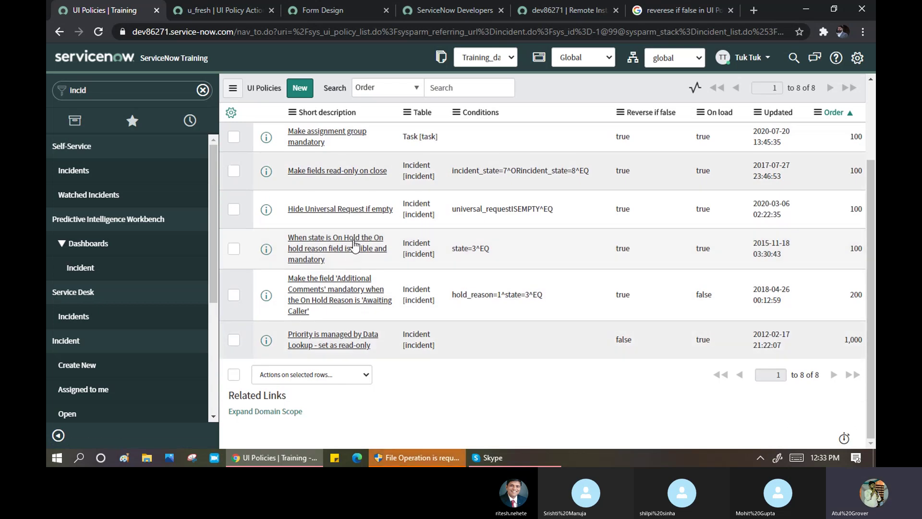
pyautogui.scroll(1, 353, 306)
pyautogui.scroll(1, 353, 306)
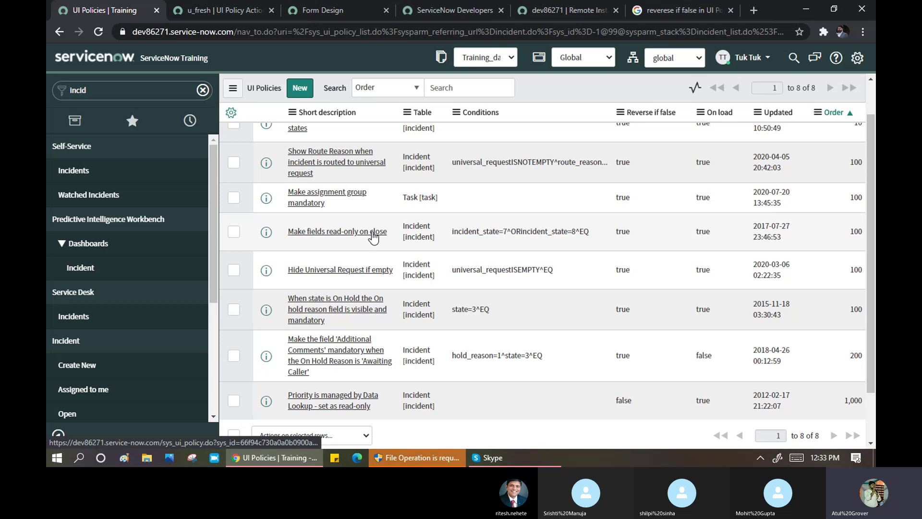
pyautogui.middleClick(321, 201)
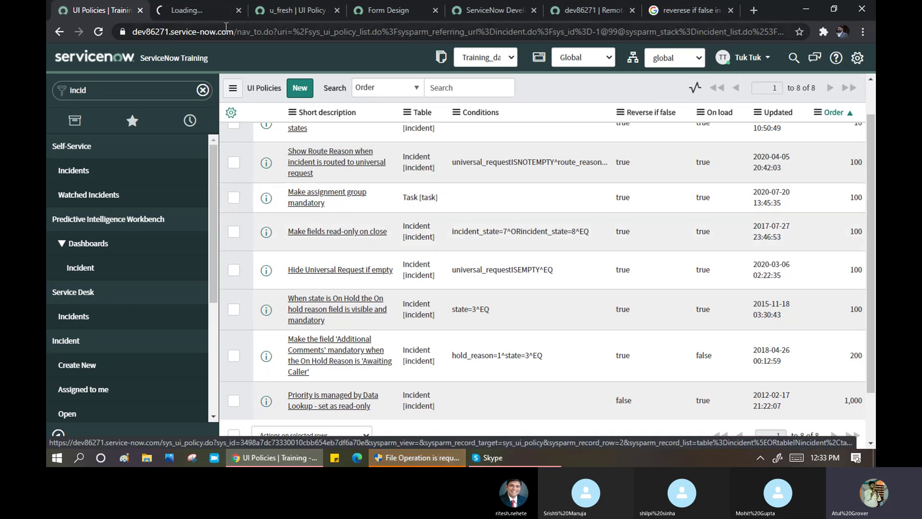
pyautogui.click(201, 12)
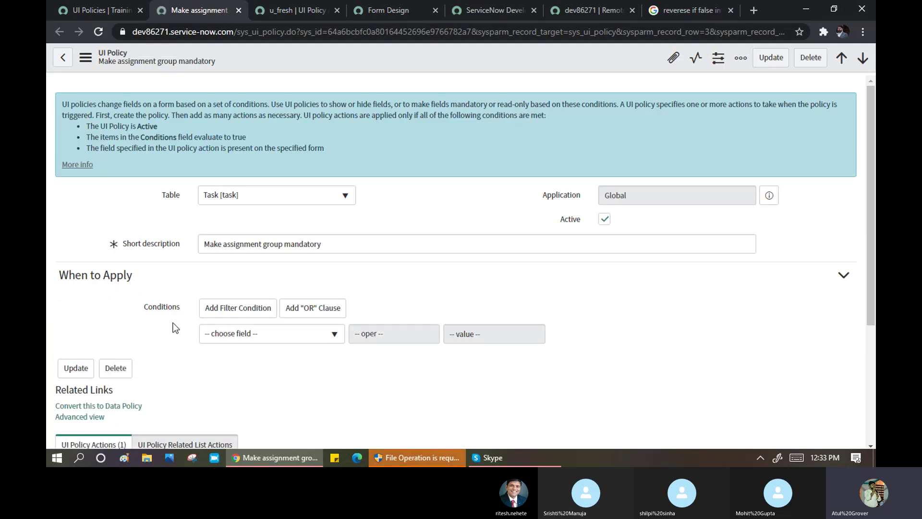
pyautogui.scroll(-4, 176, 294)
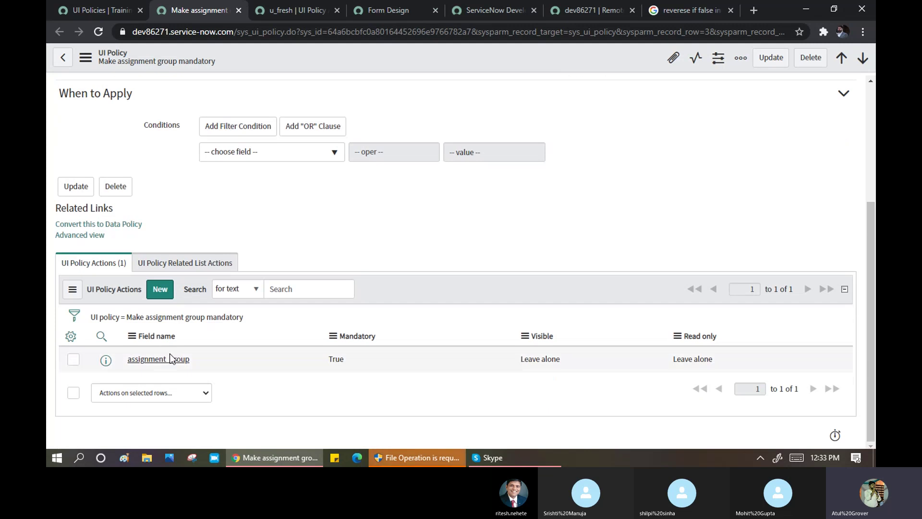
pyautogui.click(139, 363)
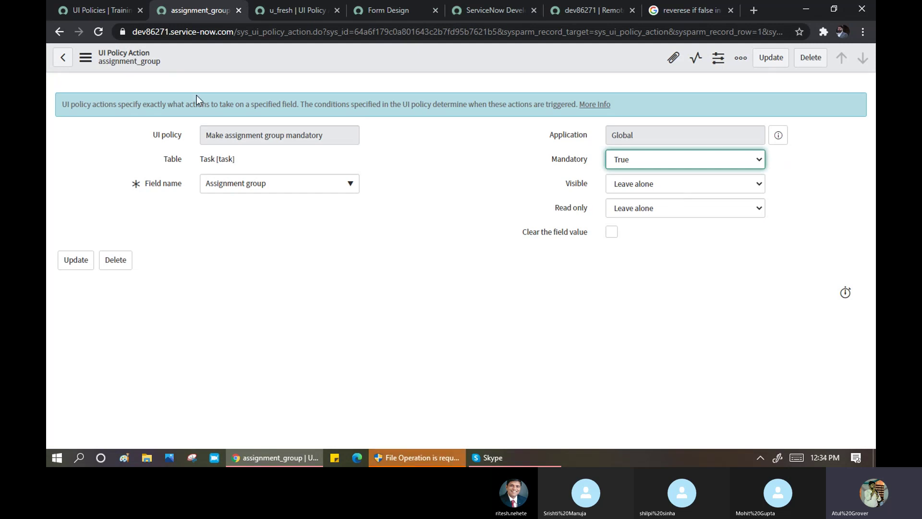
pyautogui.click(112, 10)
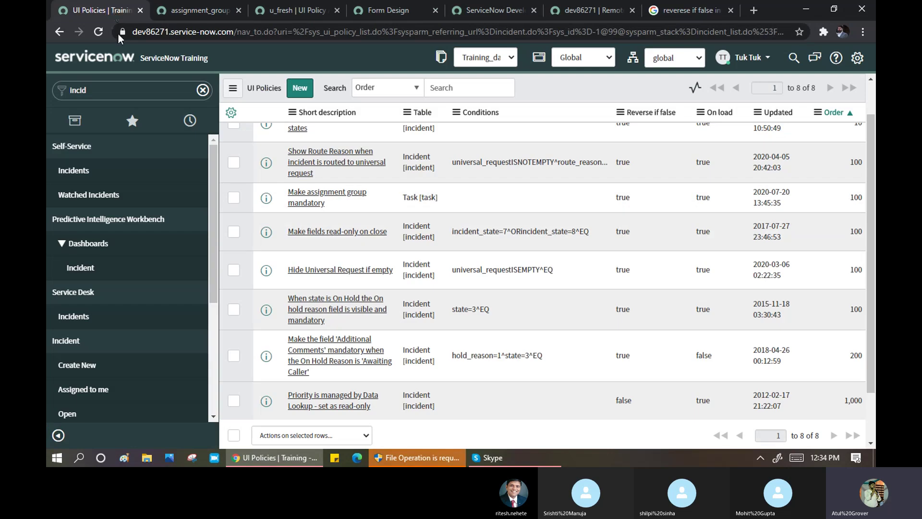
# - Open the Fields set to mandatory for all states policy in a new tab and review its actions
pyautogui.scroll(2, 321, 181)
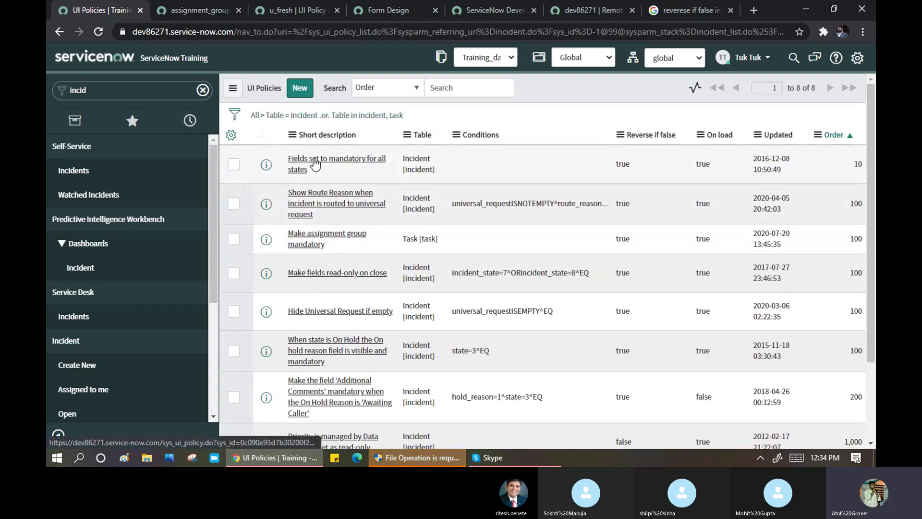
pyautogui.middleClick(315, 164)
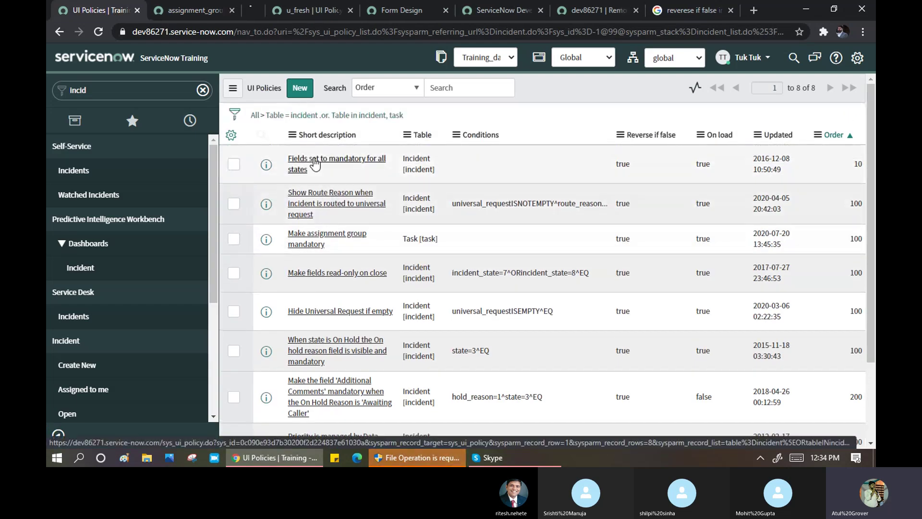
pyautogui.click(260, 11)
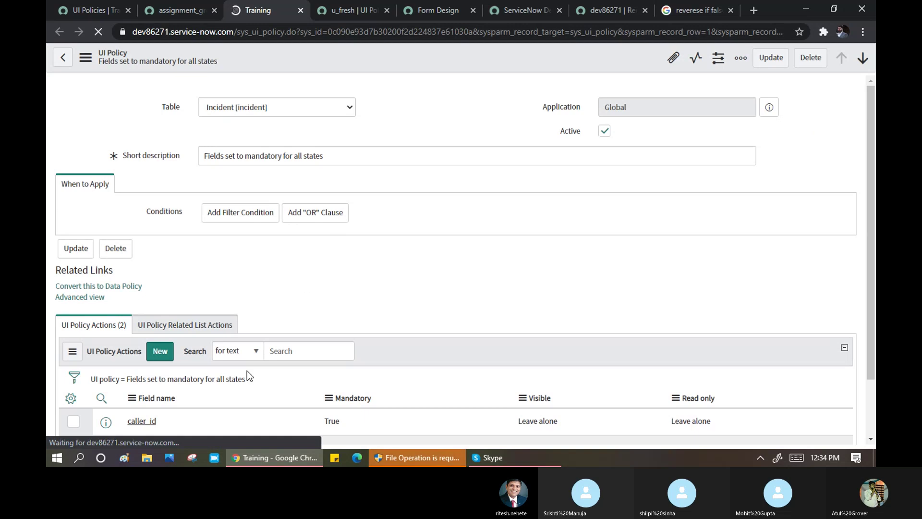
pyautogui.scroll(-5, 284, 292)
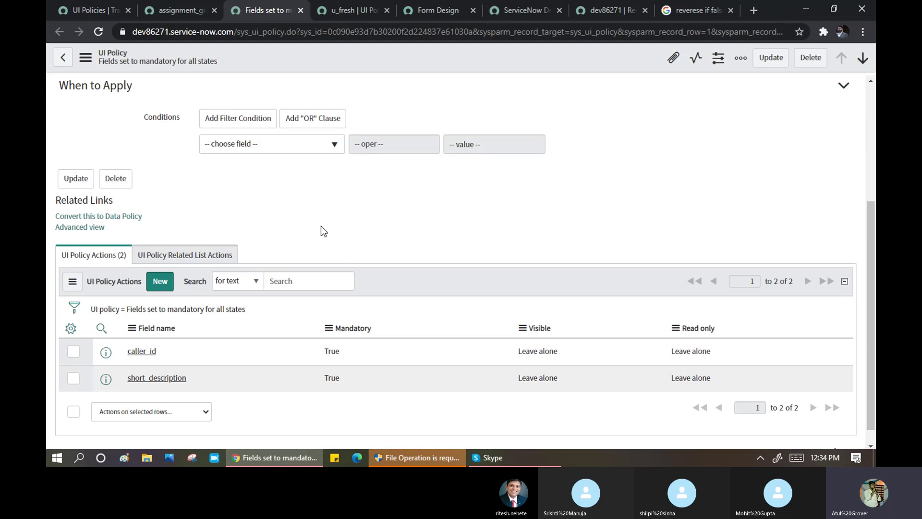
pyautogui.scroll(4, 321, 231)
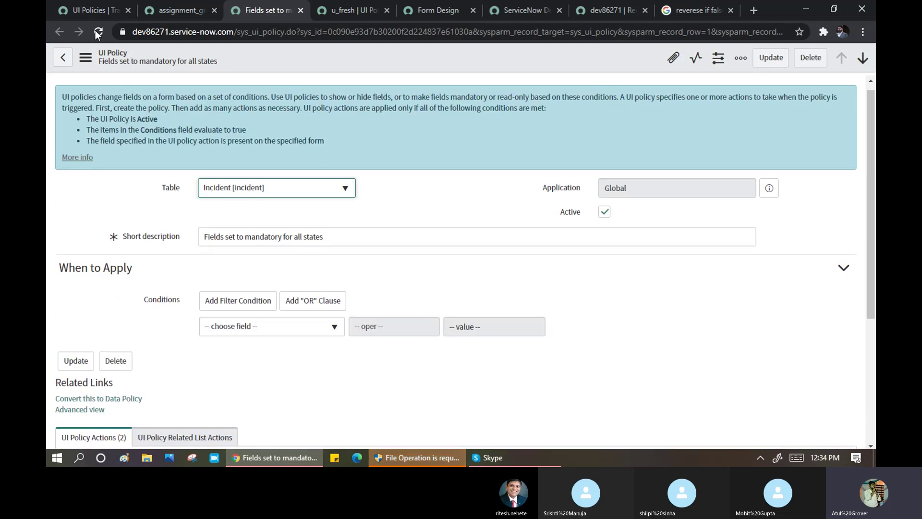
pyautogui.click(87, 8)
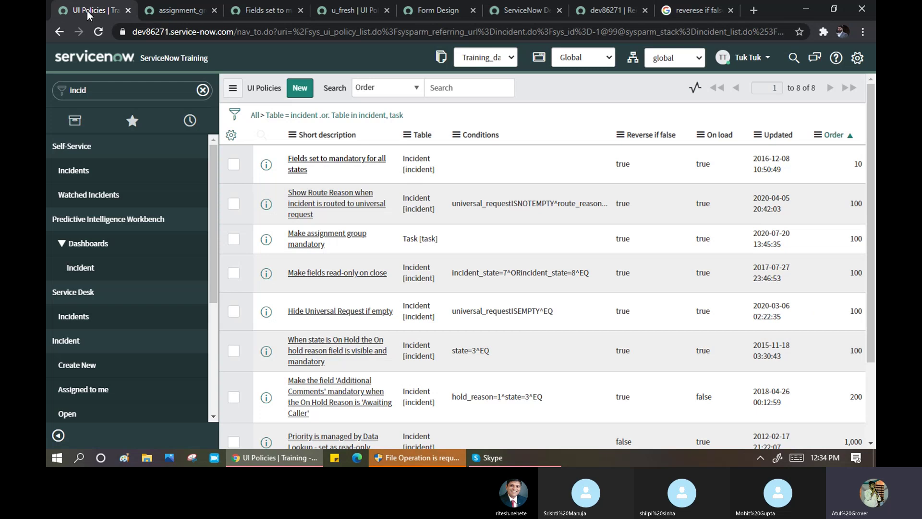
# - Replace the Google query with 'auto number in Servicenow' and run the search
pyautogui.click(702, 8)
pyautogui.moveTo(286, 71); pyautogui.dragTo(94, 56)
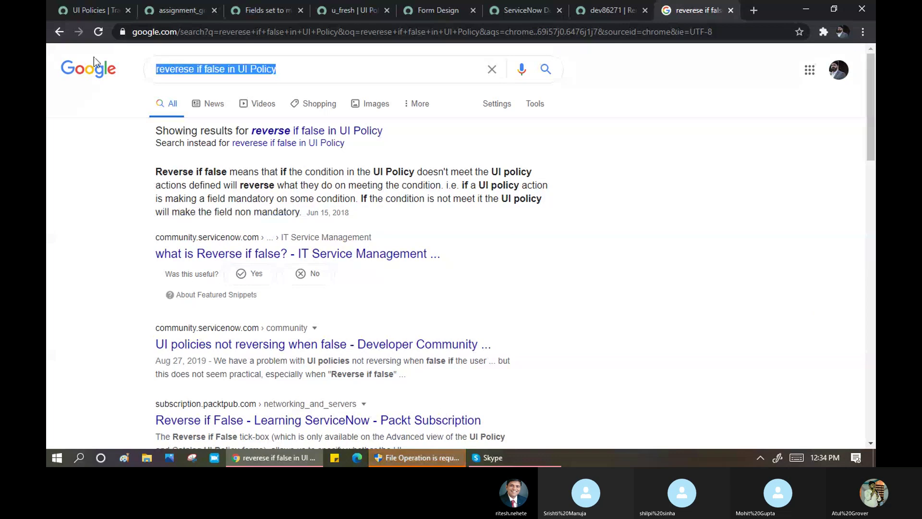
pyautogui.write('auto')
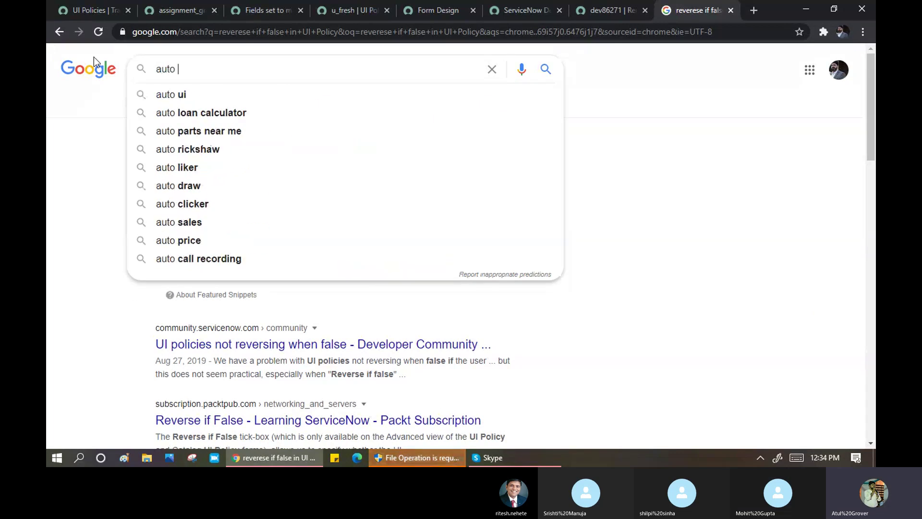
pyautogui.write(' number ')
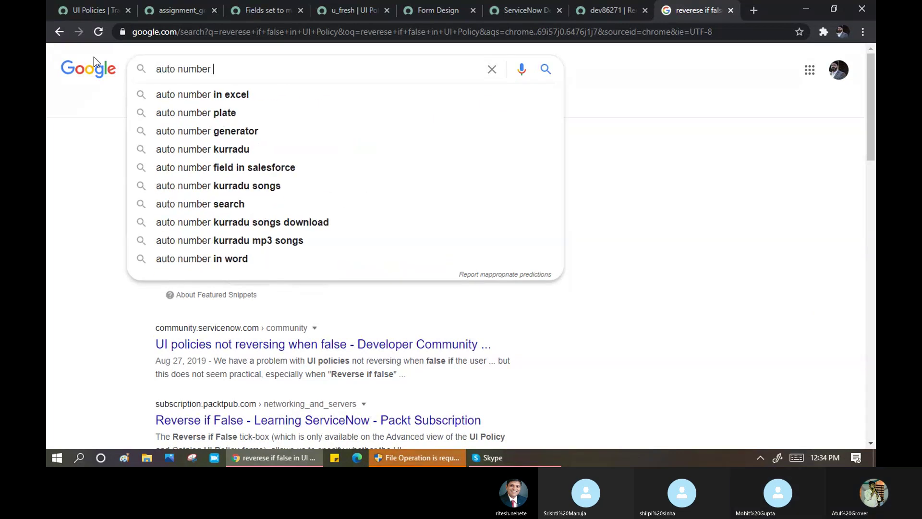
pyautogui.write('in ')
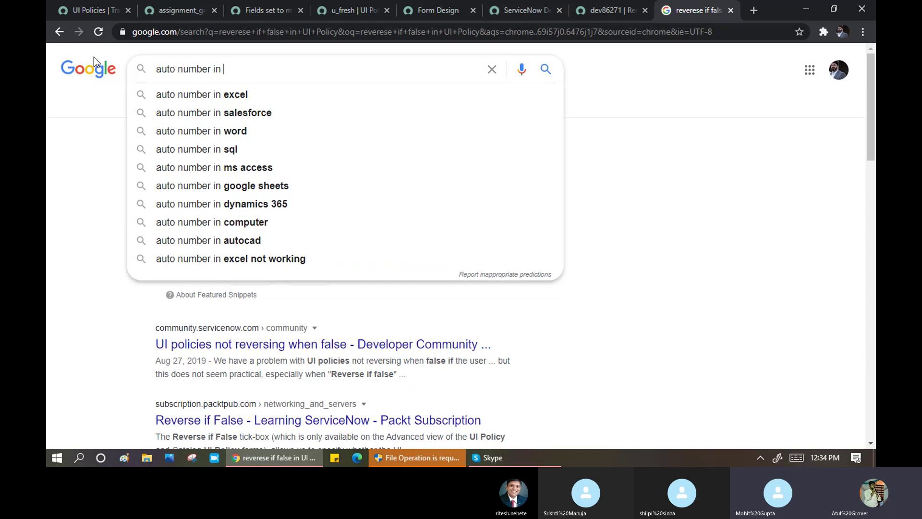
pyautogui.write('SE')
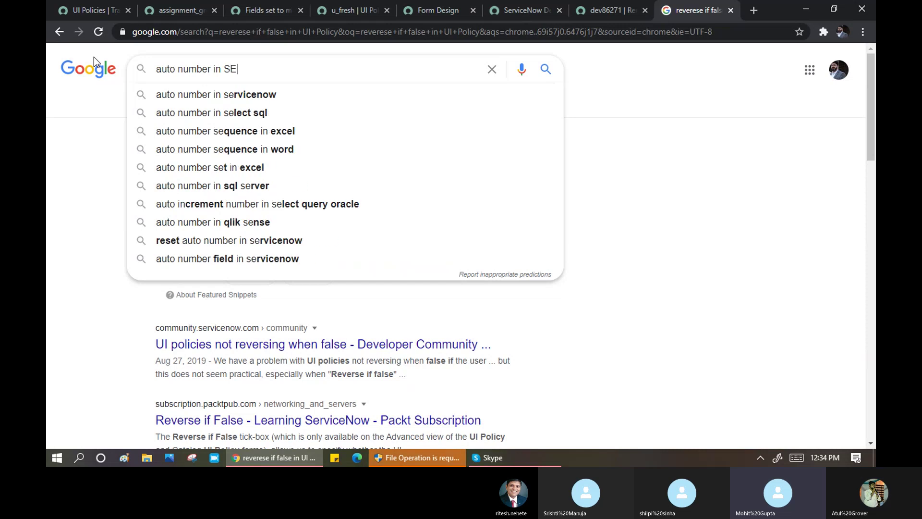
pyautogui.press('BackSpace')
pyautogui.write('ervicenow')
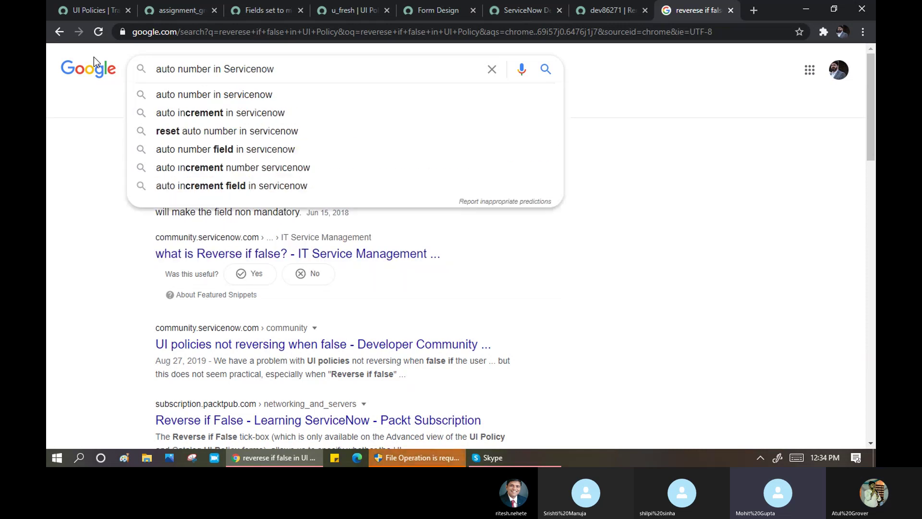
pyautogui.press('Return')
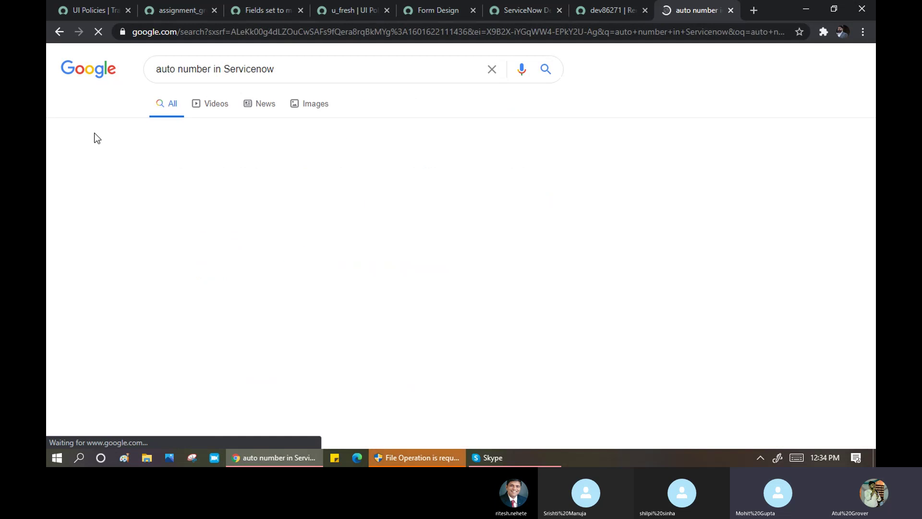
pyautogui.click(88, 11)
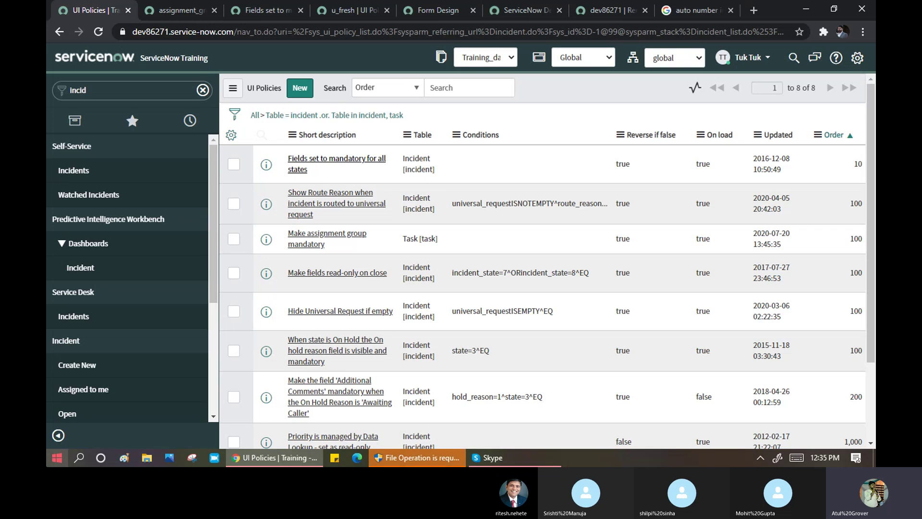
# - Open the ServiceNow Docs article on auto-numbering records from the results
pyautogui.click(696, 7)
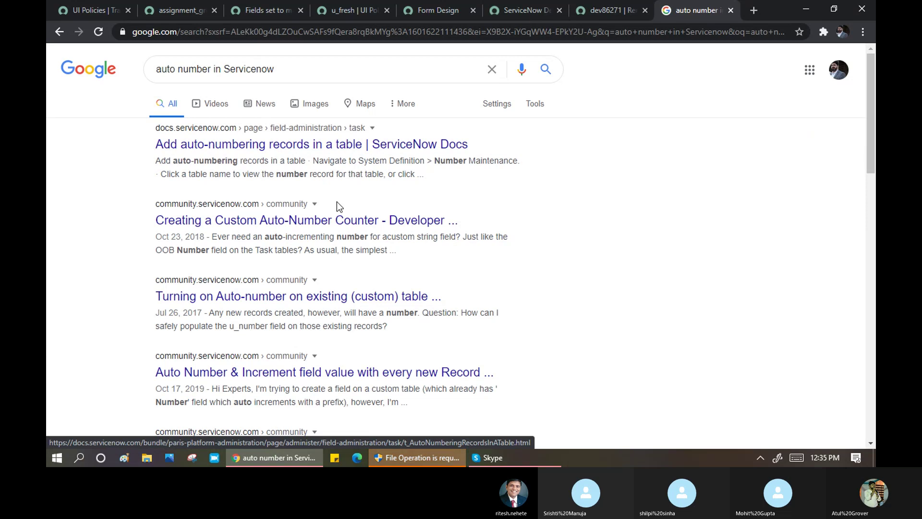
pyautogui.click(348, 152)
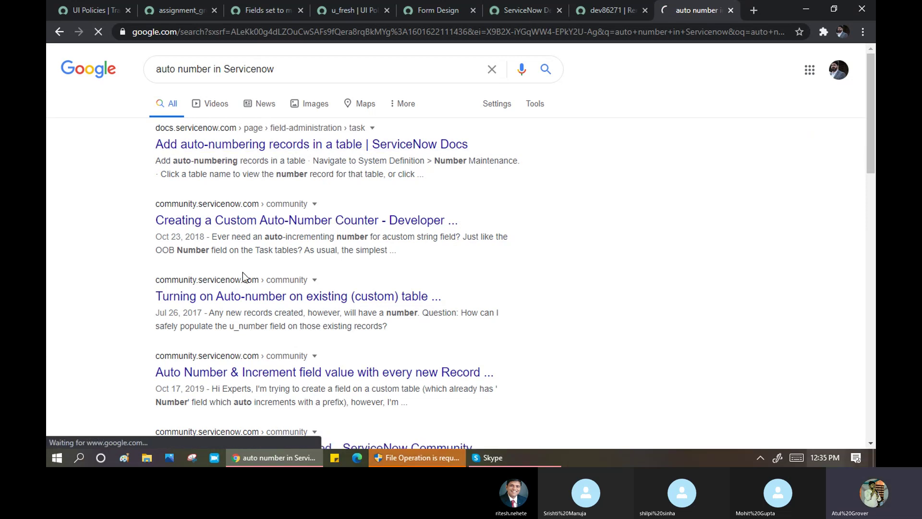
pyautogui.click(77, 10)
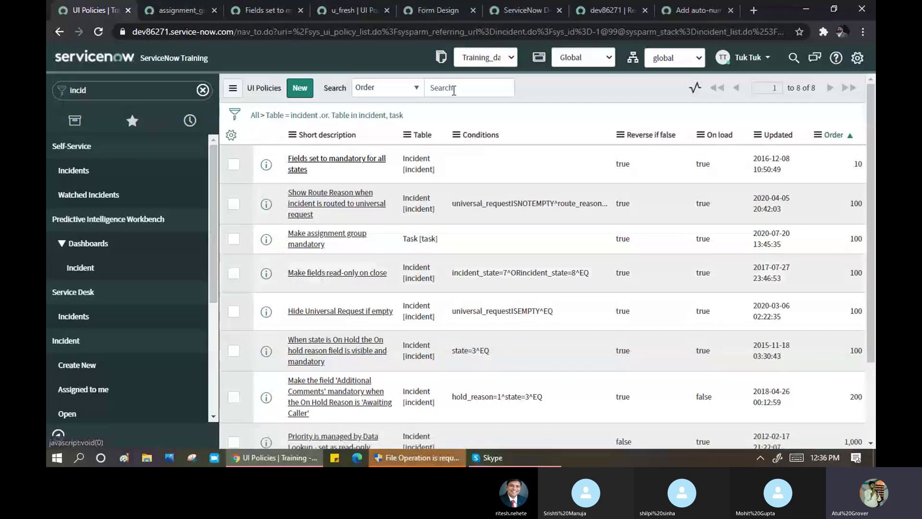
# - Open the Training_day3_Sat update set record and scroll through its contents
pyautogui.click(441, 64)
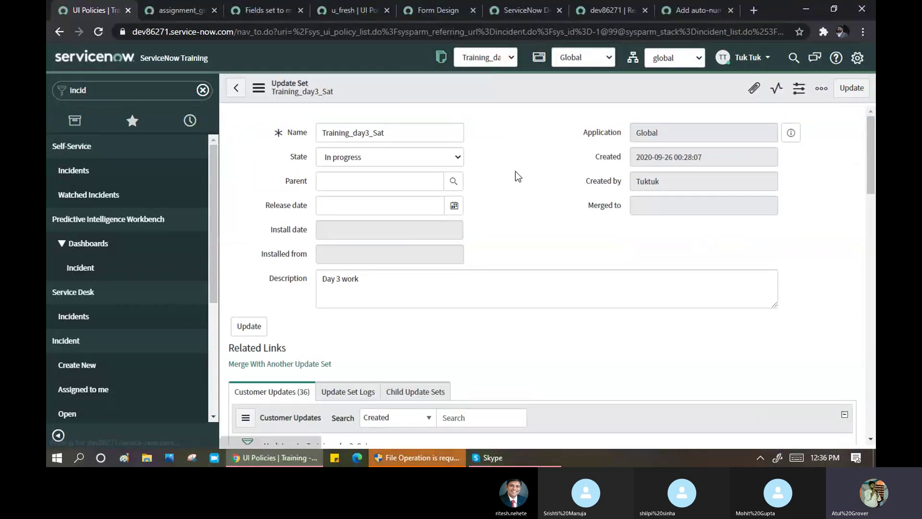
pyautogui.scroll(-4, 515, 171)
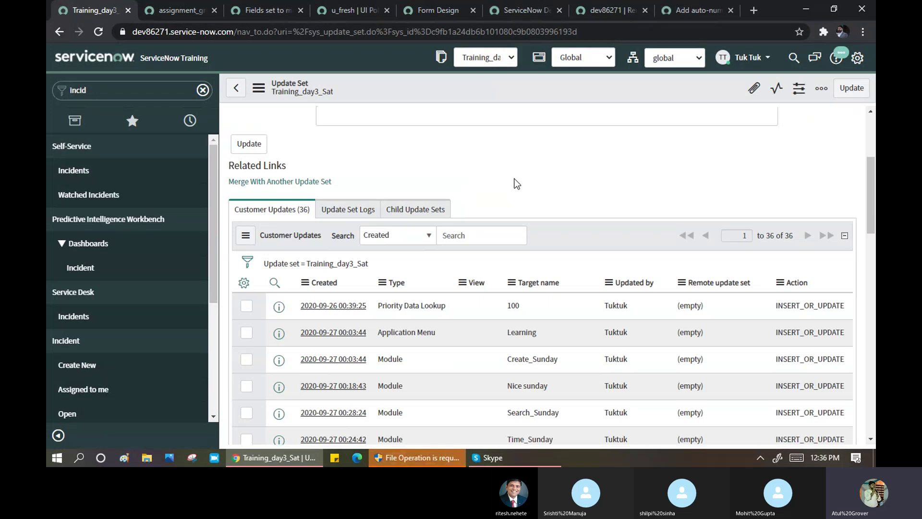
pyautogui.scroll(-3, 515, 173)
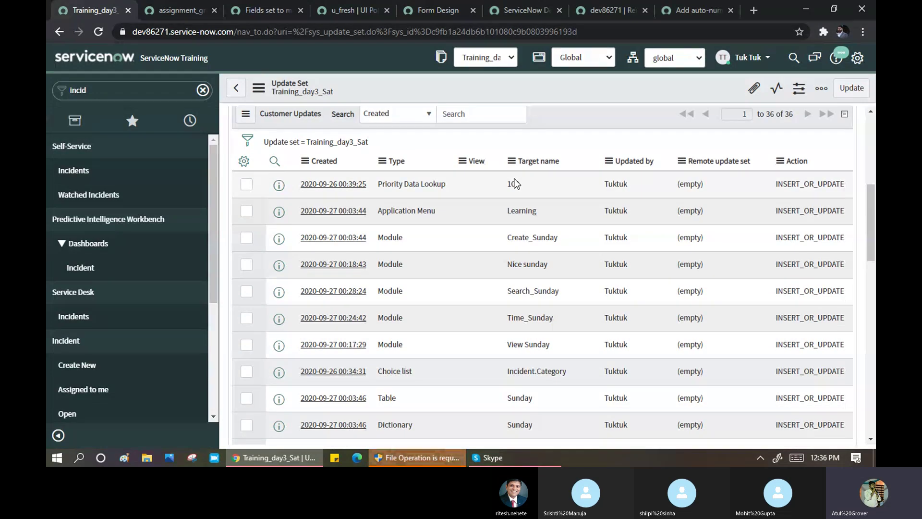
pyautogui.scroll(-3, 515, 184)
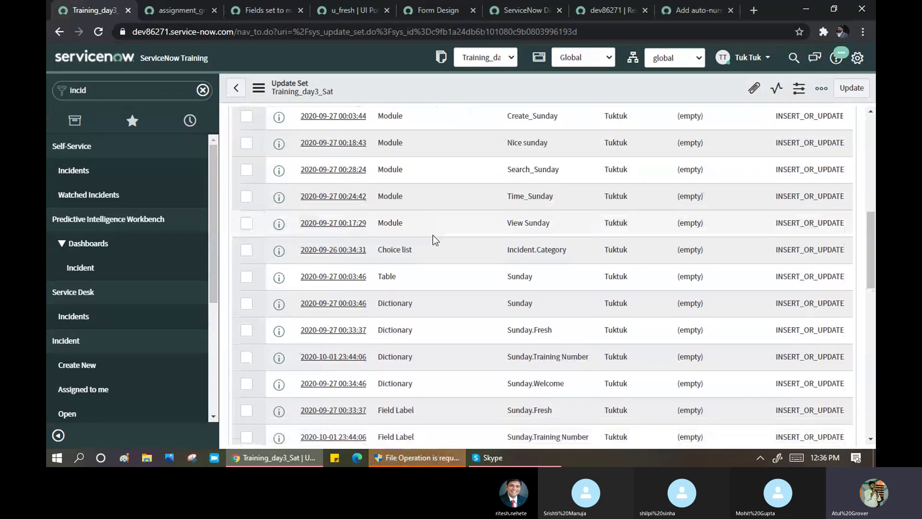
# - Move through the policy and Sunday form layout tabs to the dev86271 remote instance record
pyautogui.click(263, 10)
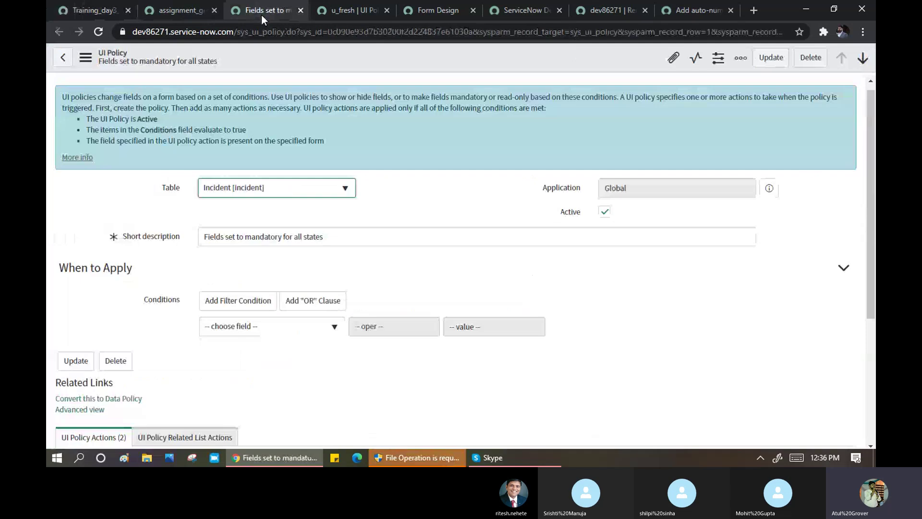
pyautogui.click(430, 14)
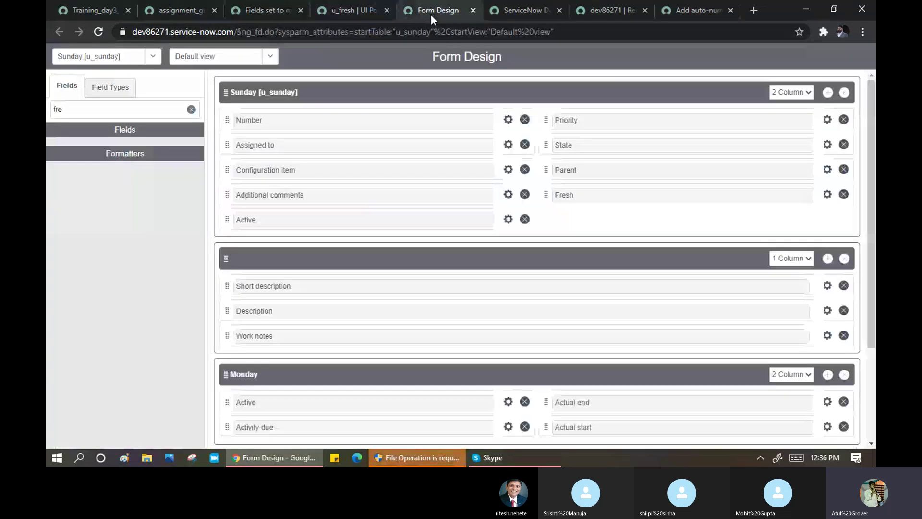
pyautogui.click(515, 10)
pyautogui.click(596, 11)
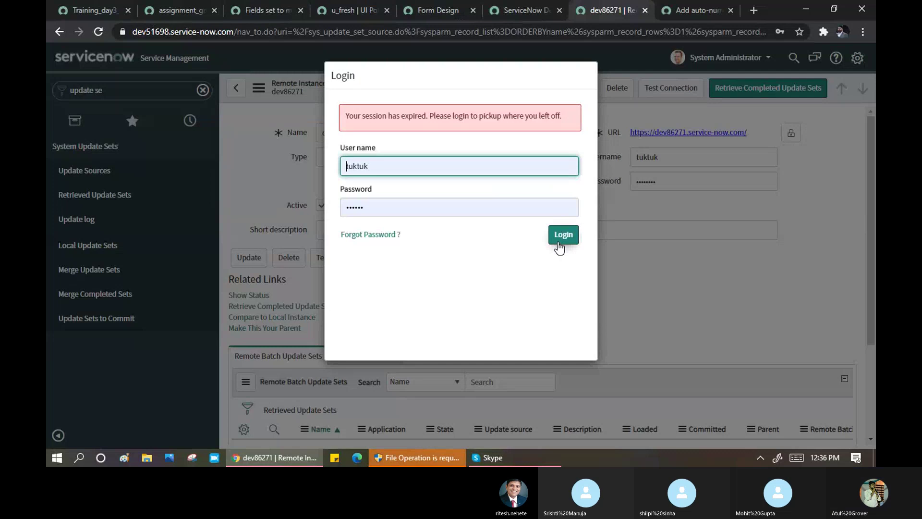
# - Log back in as admin with the account password
pyautogui.moveTo(373, 168); pyautogui.dragTo(327, 167)
pyautogui.hotkey('ctrl', 'a')
pyautogui.write('admin')
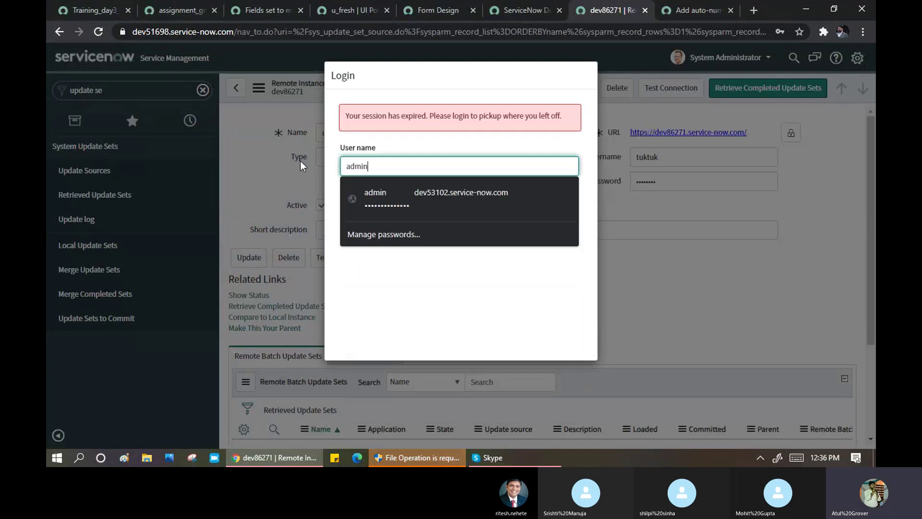
pyautogui.press('Tab')
pyautogui.write('••••••••')
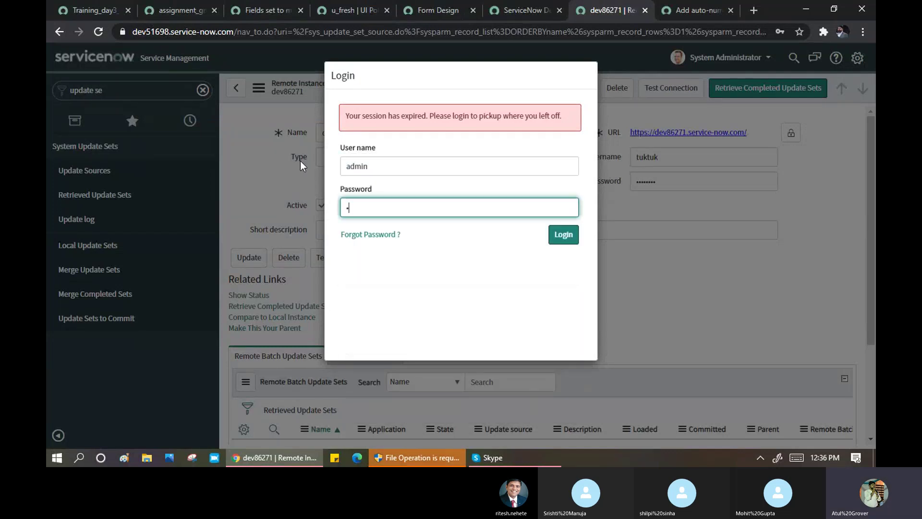
pyautogui.write('••••')
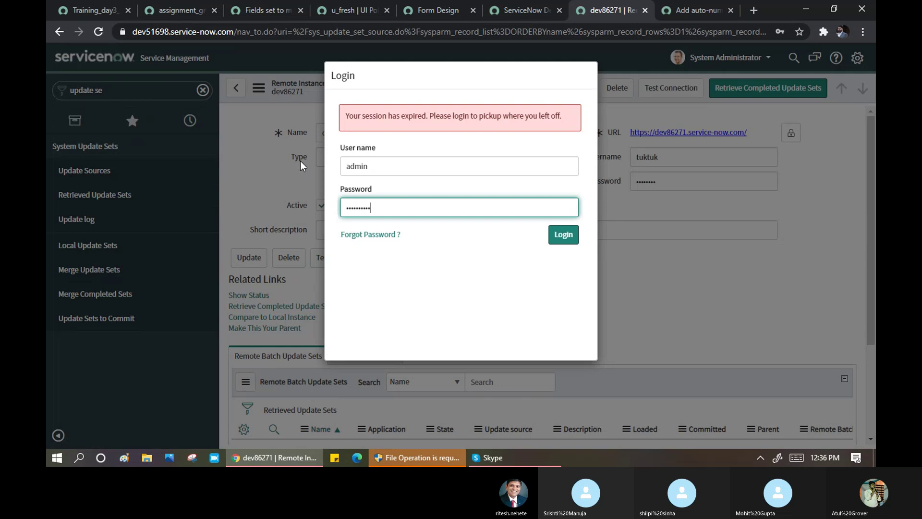
pyautogui.click(563, 235)
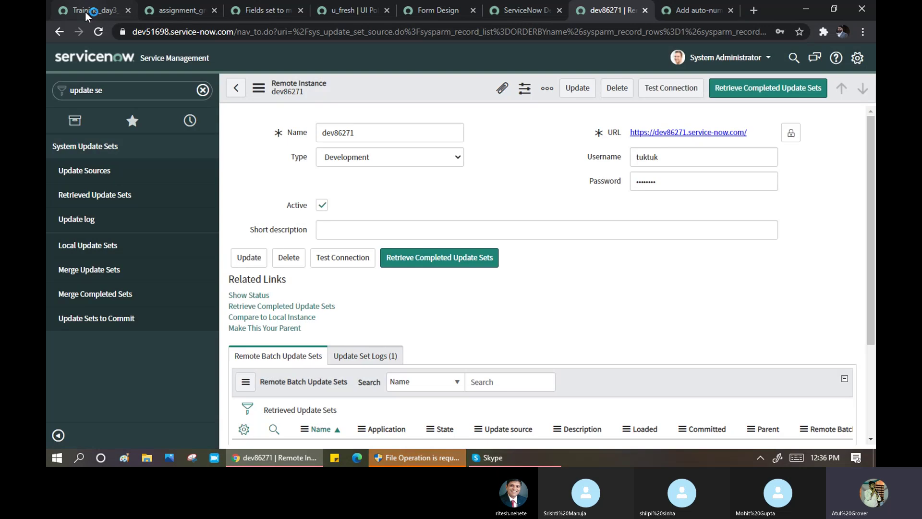
# - Scroll through the 36 update records in the Training_day3_Sat update set
pyautogui.click(85, 11)
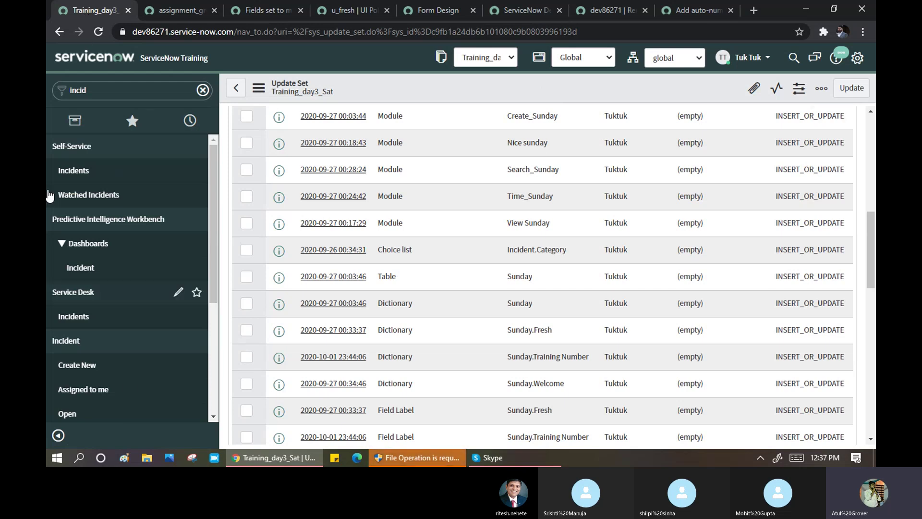
pyautogui.click(517, 7)
pyautogui.click(592, 9)
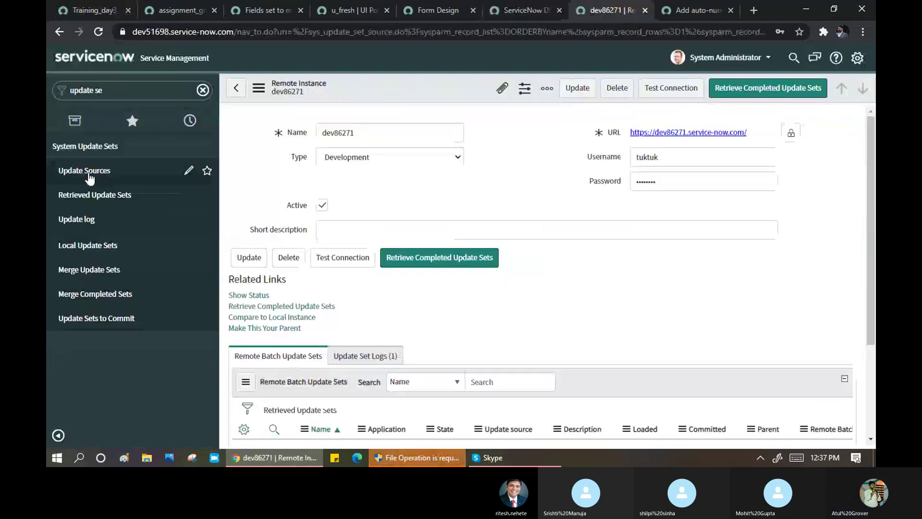
pyautogui.click(97, 10)
pyautogui.scroll(-4, 465, 284)
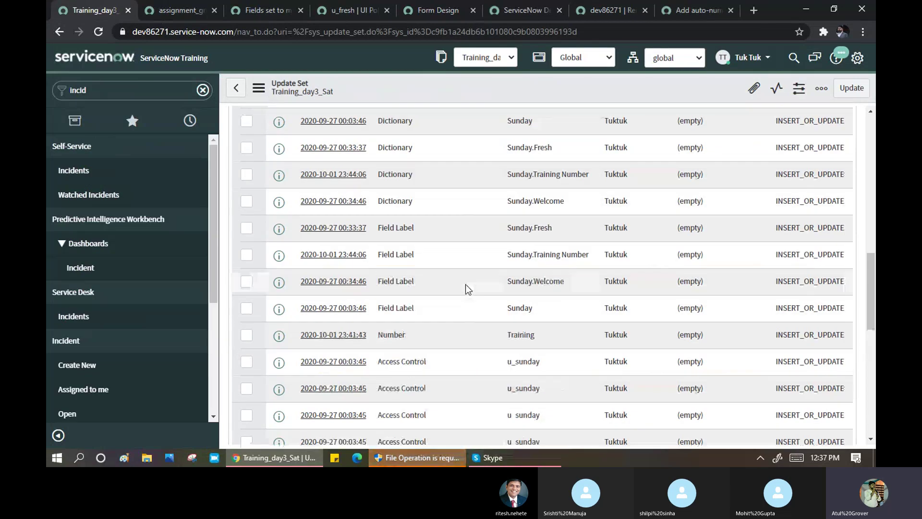
pyautogui.scroll(-6, 465, 284)
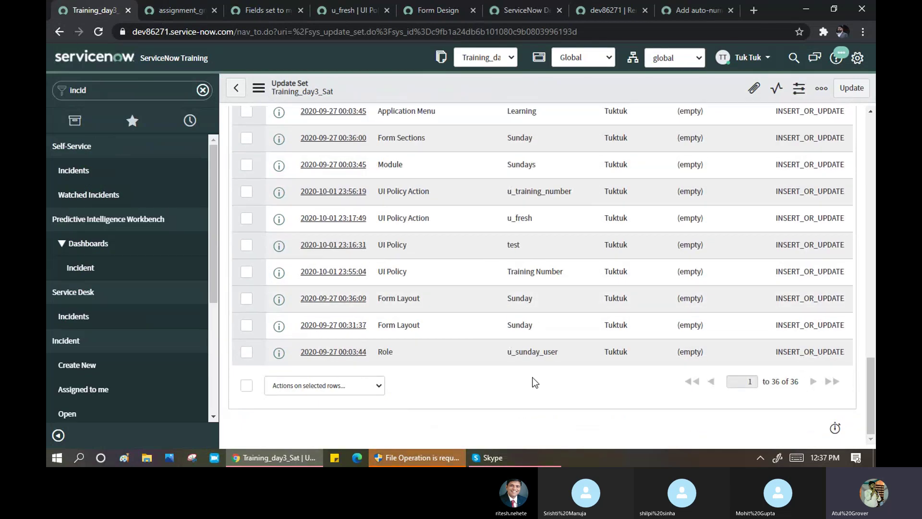
pyautogui.scroll(3, 532, 309)
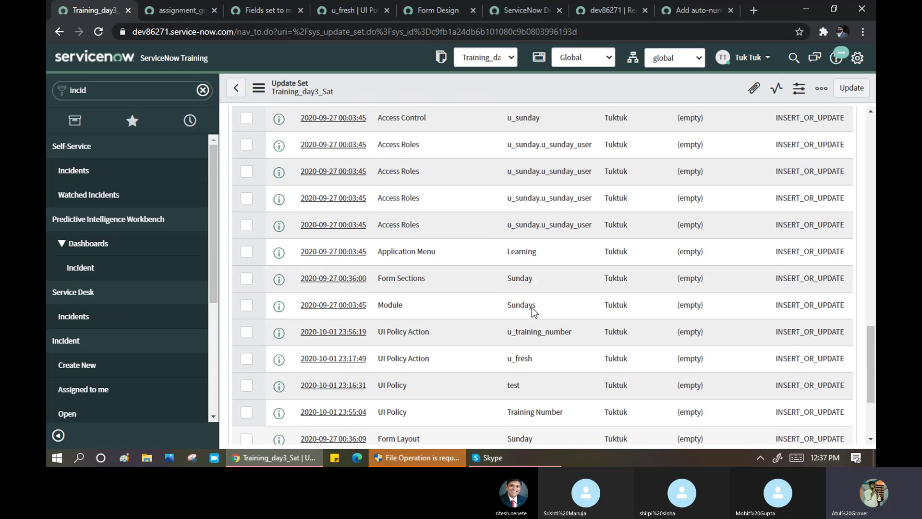
pyautogui.scroll(1, 532, 307)
# - Filter the navigator for 'sunday' and go back to the dev86271 remote instance record
pyautogui.click(154, 90)
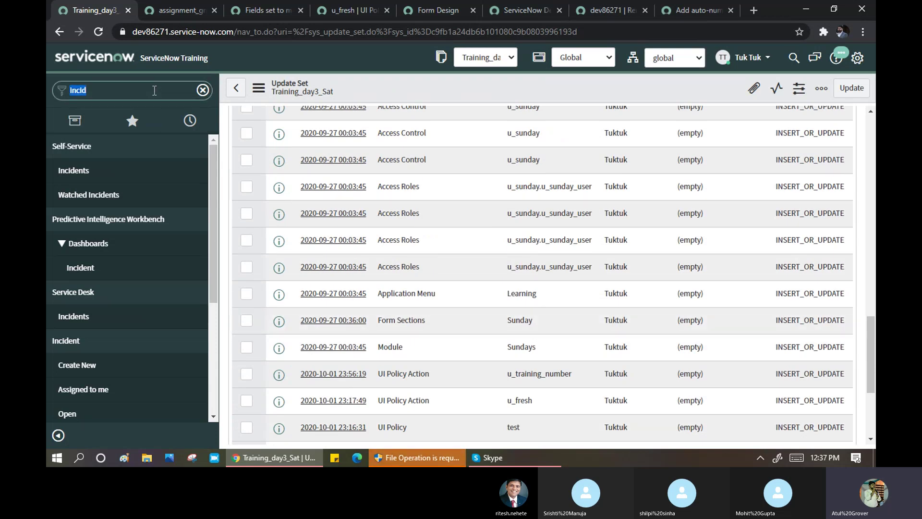
pyautogui.write('sunday')
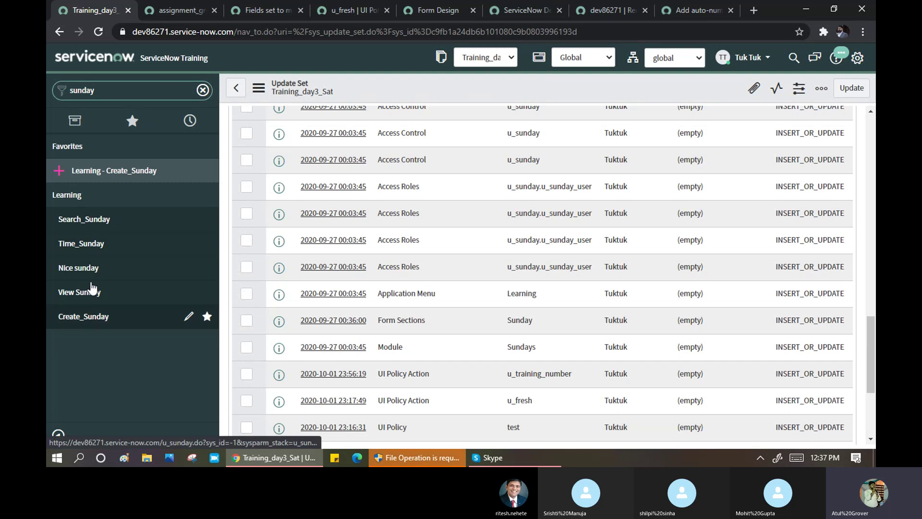
pyautogui.click(602, 11)
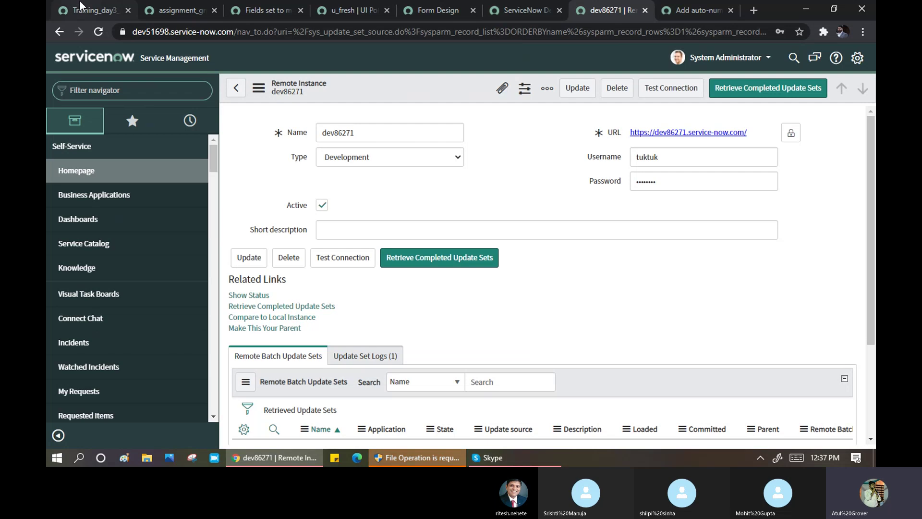
pyautogui.click(99, 10)
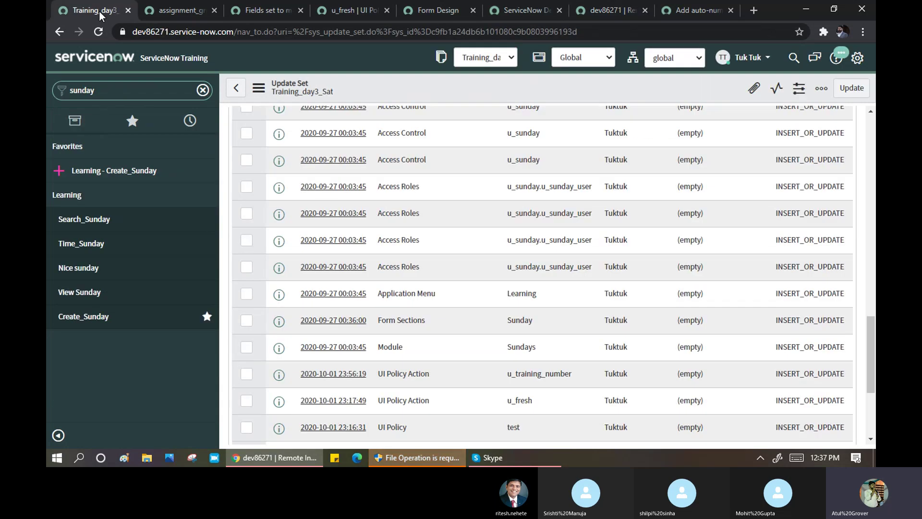
pyautogui.click(617, 11)
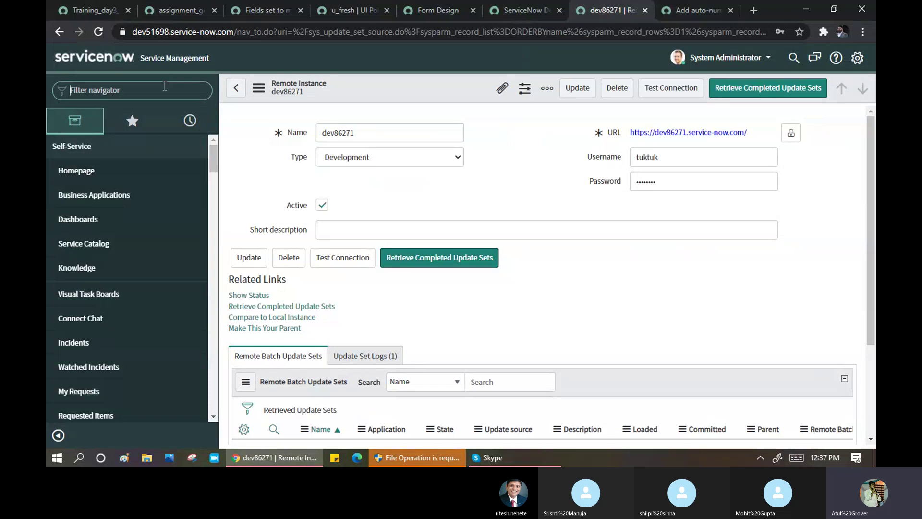
# - Filter the navigator for 'update set' and open System Update Sets > Update Sources
pyautogui.write('up')
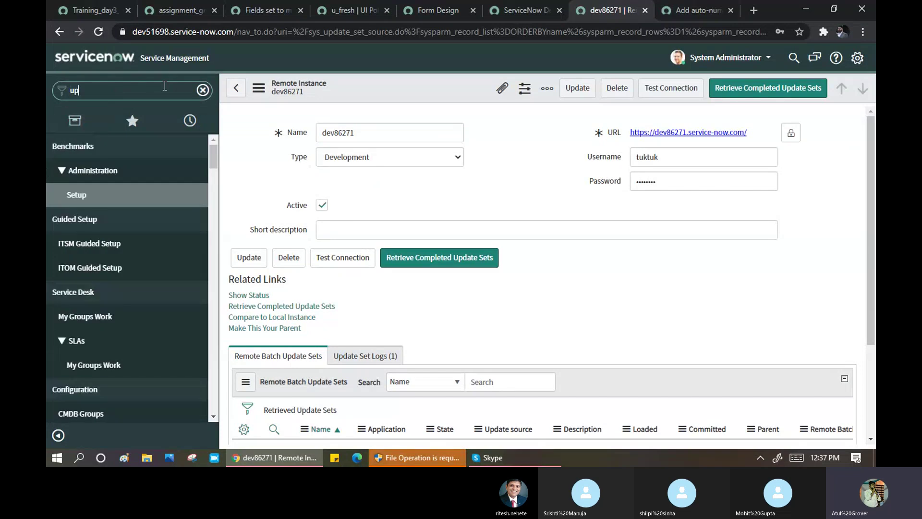
pyautogui.write('date set')
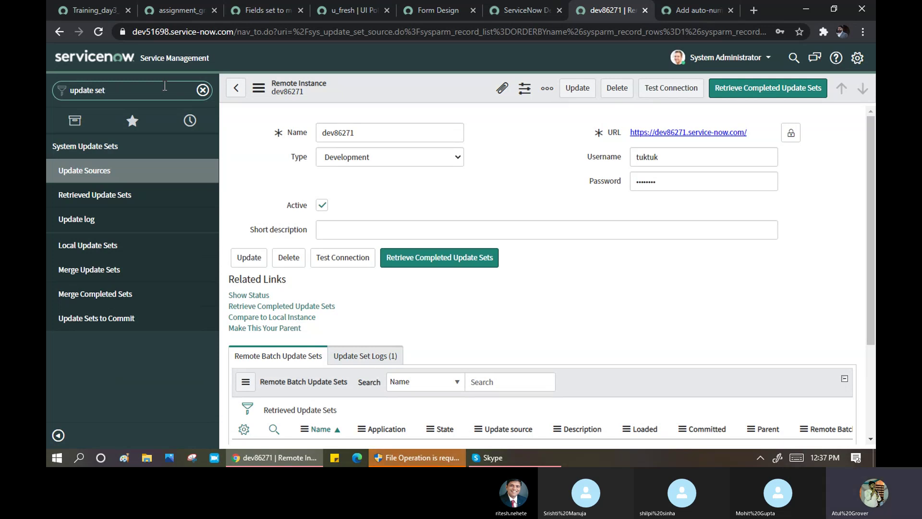
pyautogui.click(86, 170)
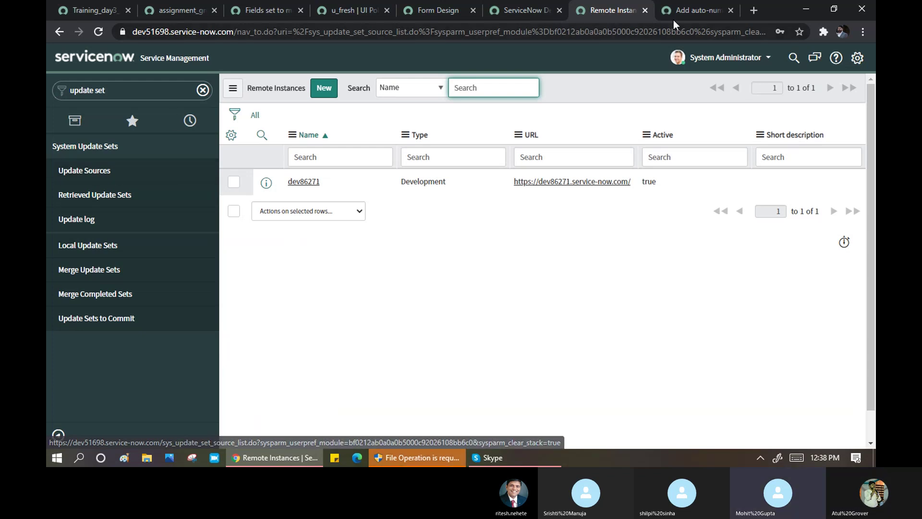
# - Scroll through the Add auto-numbering documentation page, then return to the Training_day3_Sat update set
pyautogui.click(691, 10)
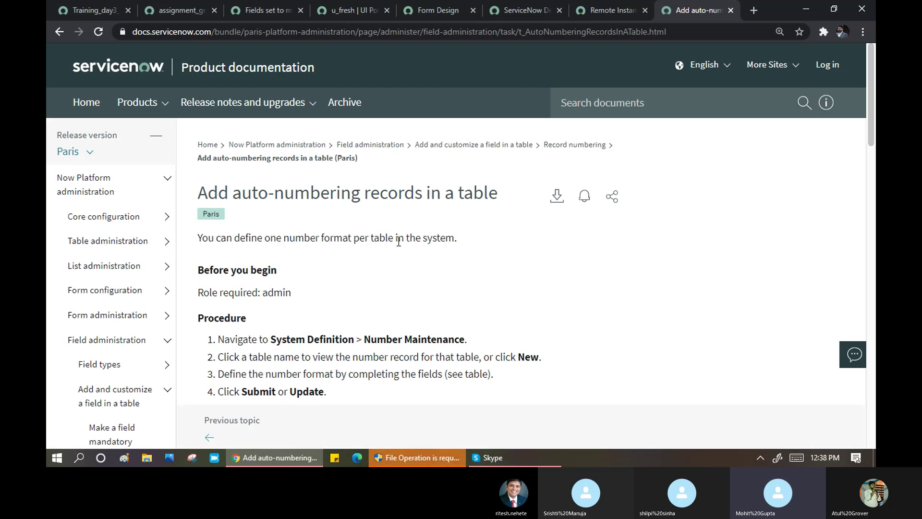
pyautogui.scroll(-3, 398, 240)
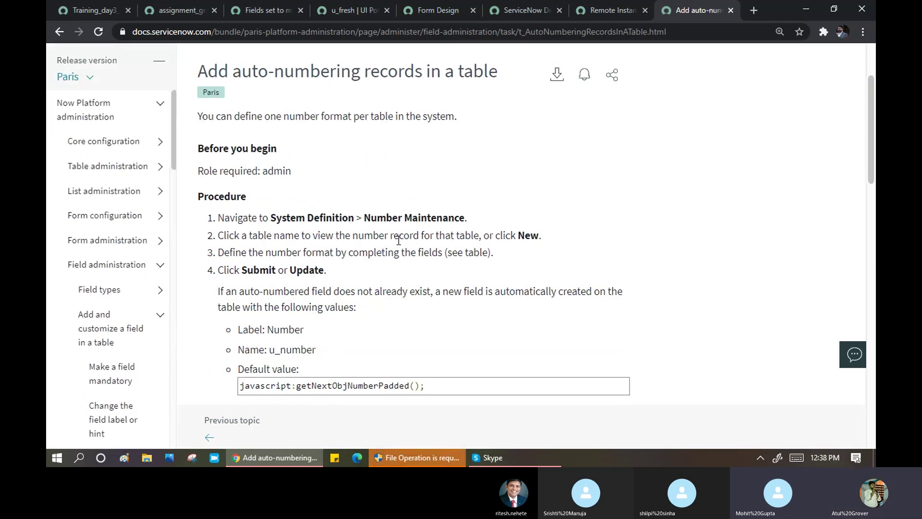
pyautogui.scroll(-3, 398, 241)
pyautogui.scroll(-2, 398, 241)
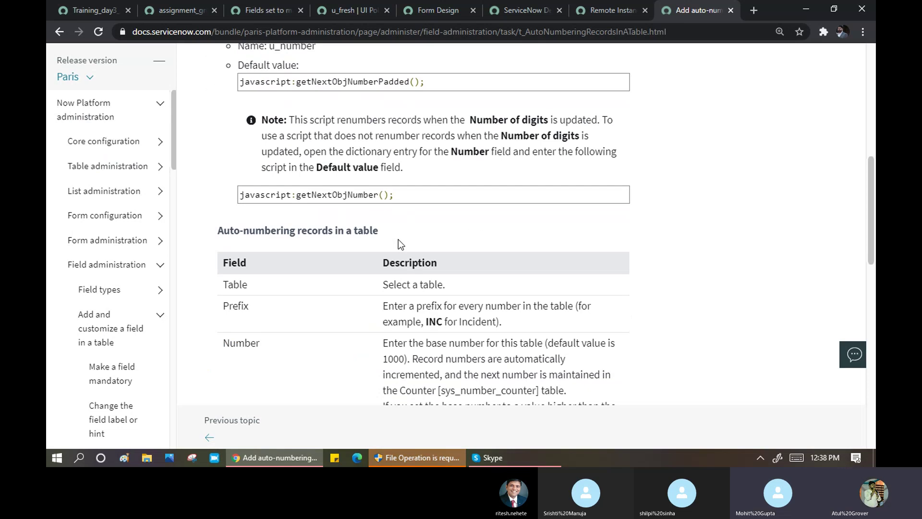
pyautogui.scroll(-2, 399, 239)
pyautogui.scroll(-6, 399, 239)
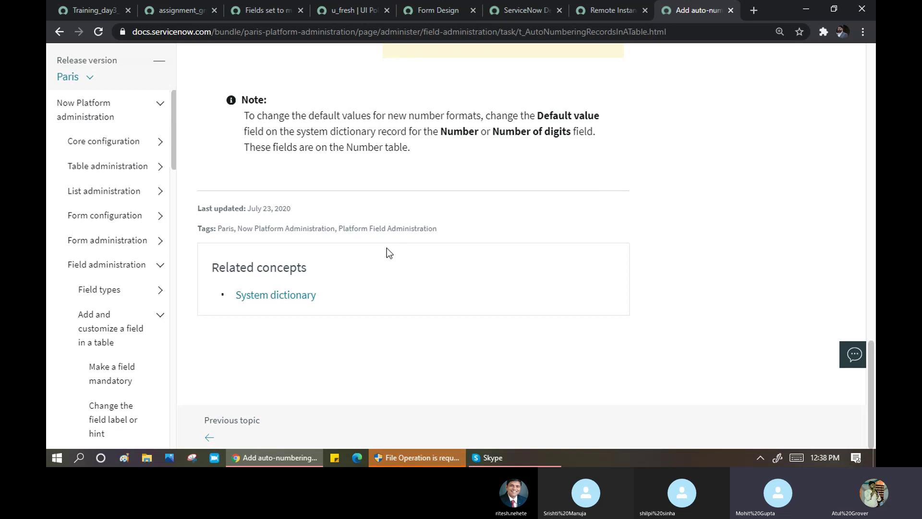
pyautogui.click(83, 10)
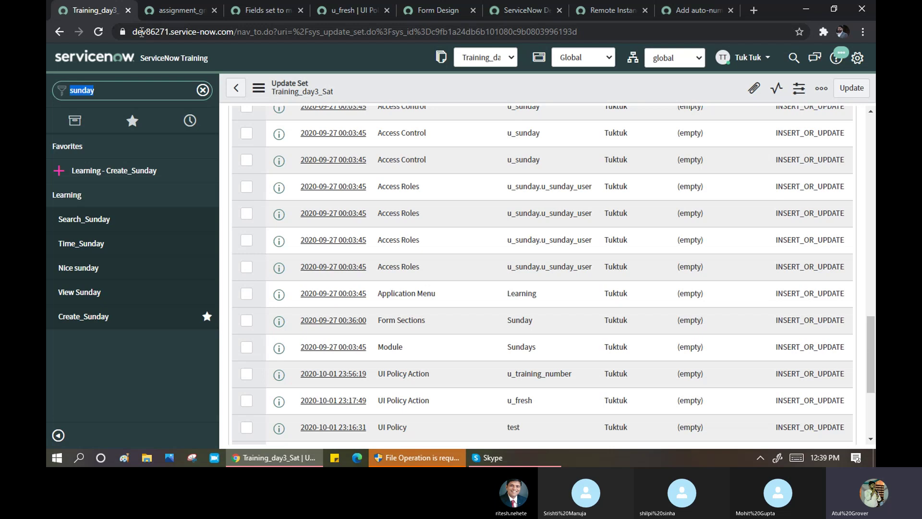
# - Reload the Update Sources list showing the single active Development instance dev86271
pyautogui.click(592, 10)
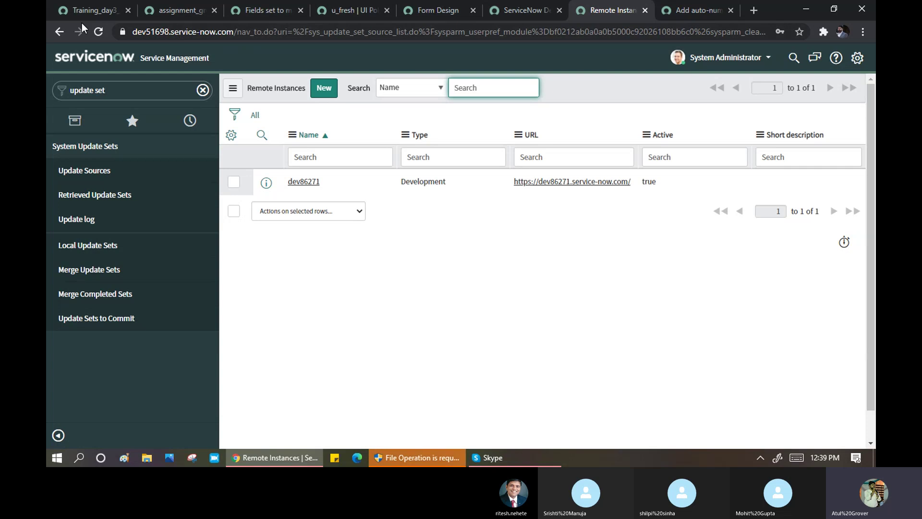
pyautogui.click(85, 7)
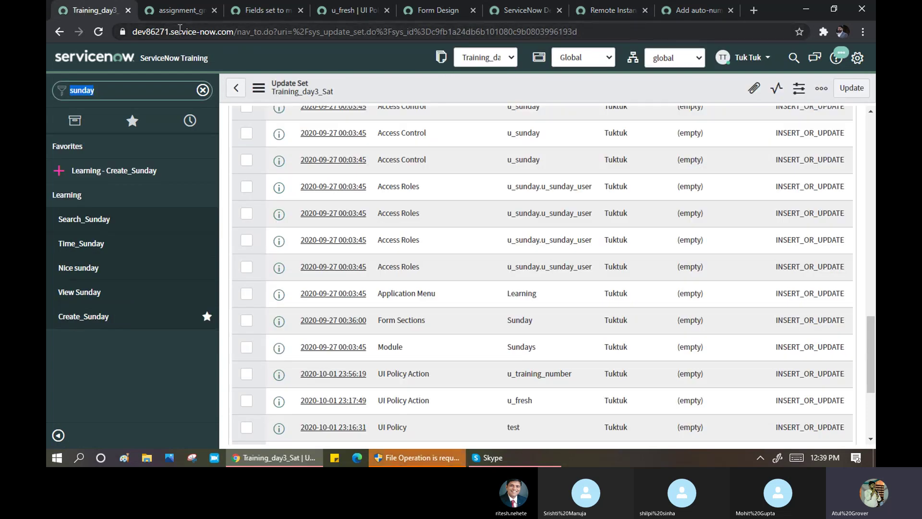
pyautogui.click(605, 12)
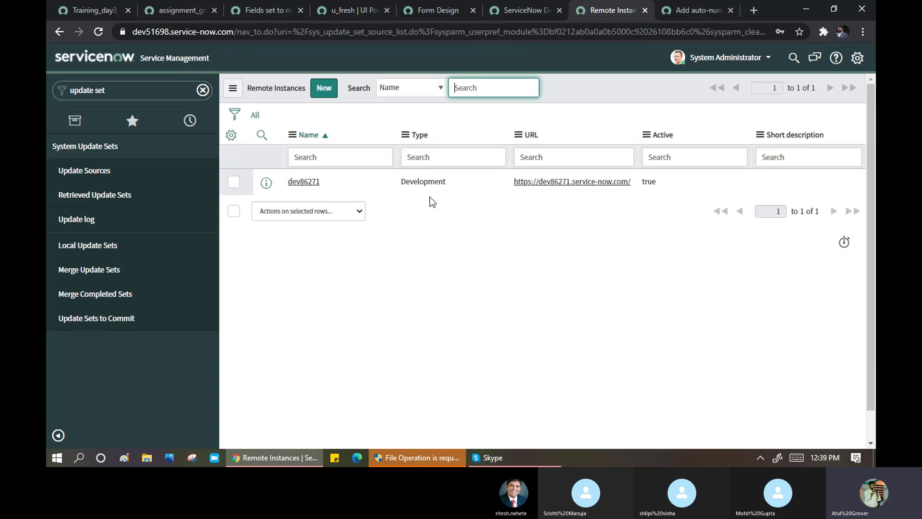
pyautogui.click(91, 172)
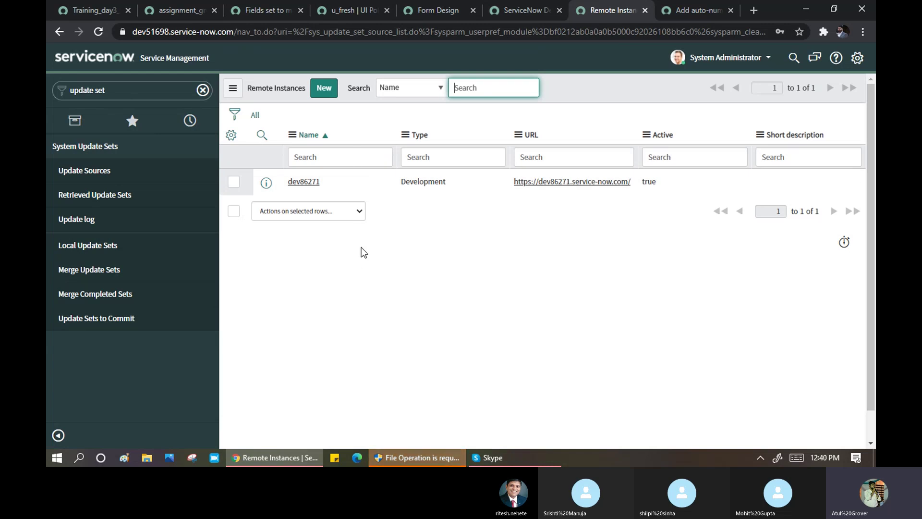
# - Start a new remote instance record, enter its name and keep type Development
pyautogui.click(327, 91)
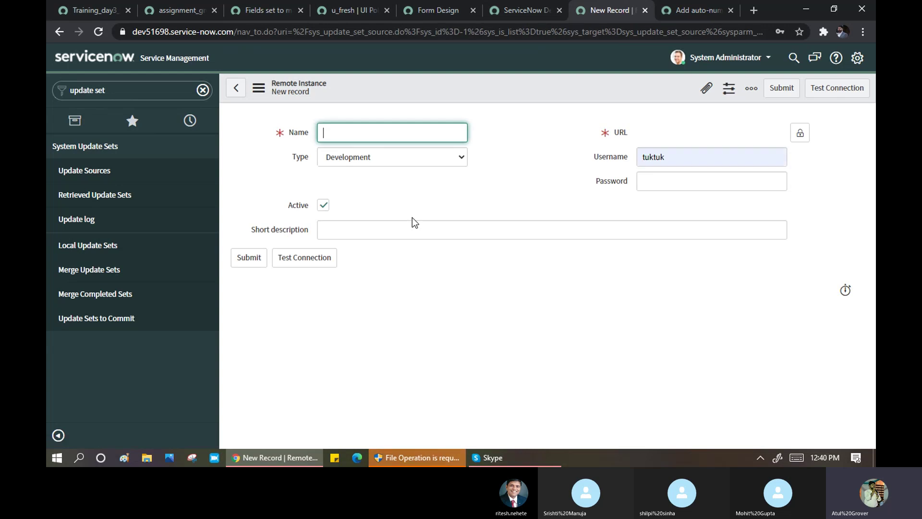
pyautogui.write('test Atul 8')
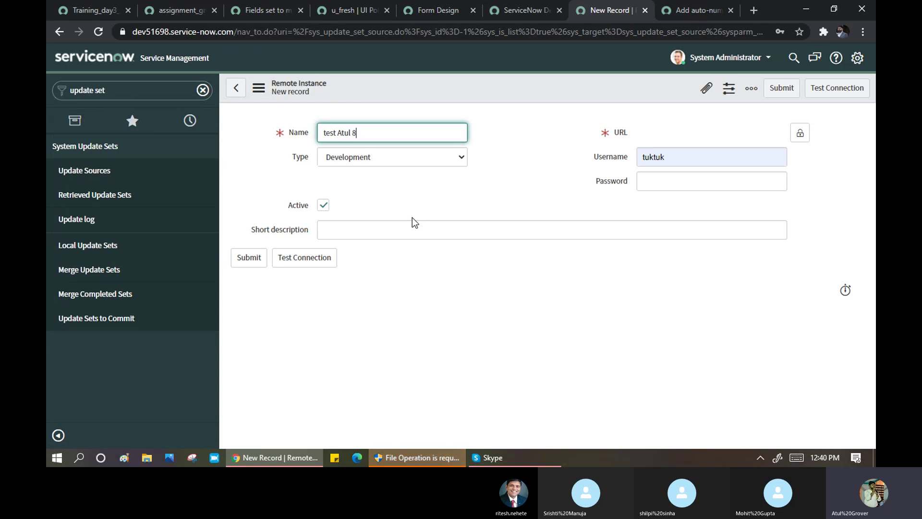
pyautogui.write('6271')
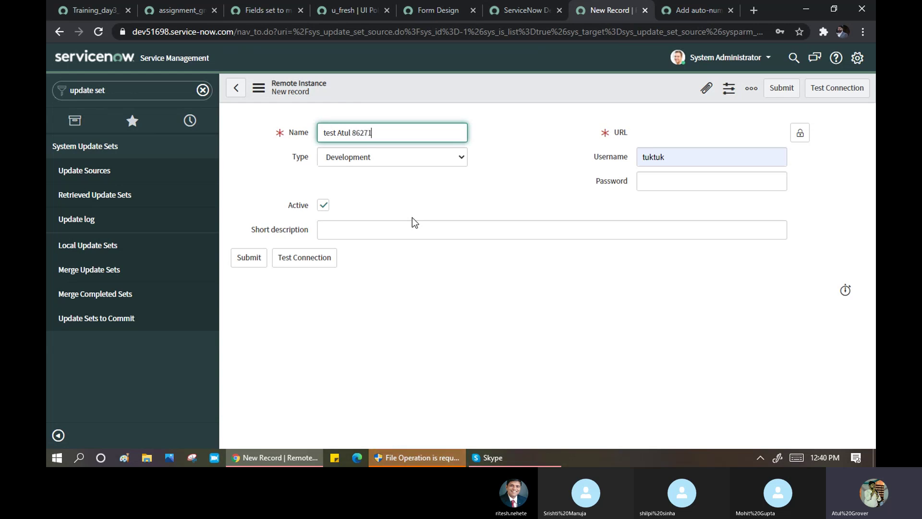
pyautogui.click(385, 158)
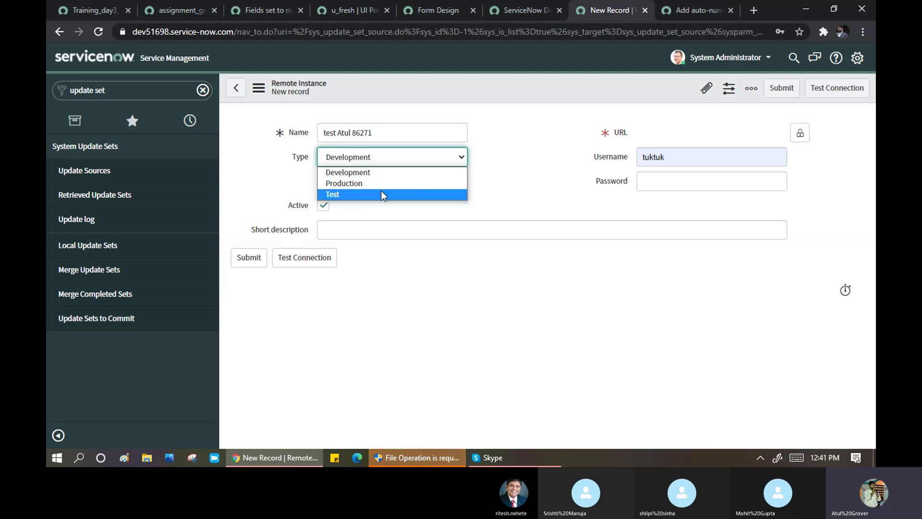
pyautogui.click(368, 173)
# - Enter the remote instance's login username and password
pyautogui.click(690, 160)
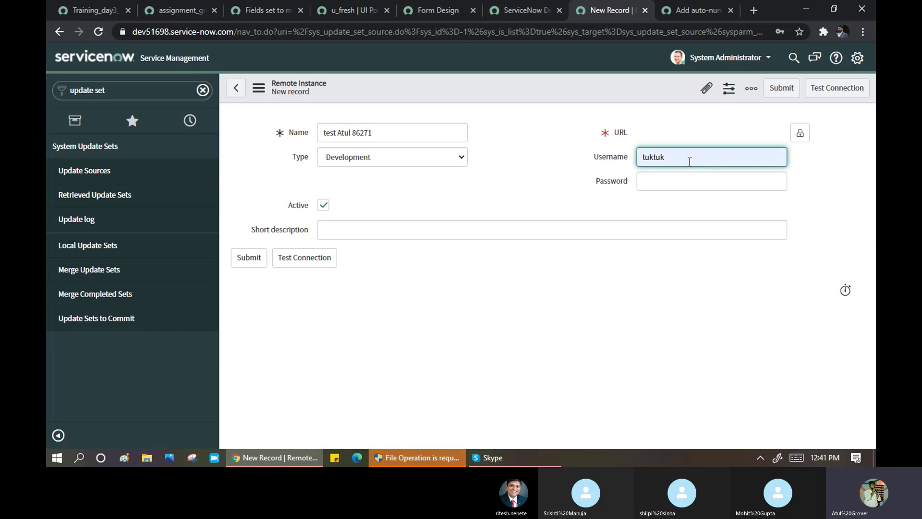
pyautogui.write('tuktuk')
pyautogui.hotkey('ctrl', 'a')
pyautogui.press('BackSpace')
pyautogui.write('s')
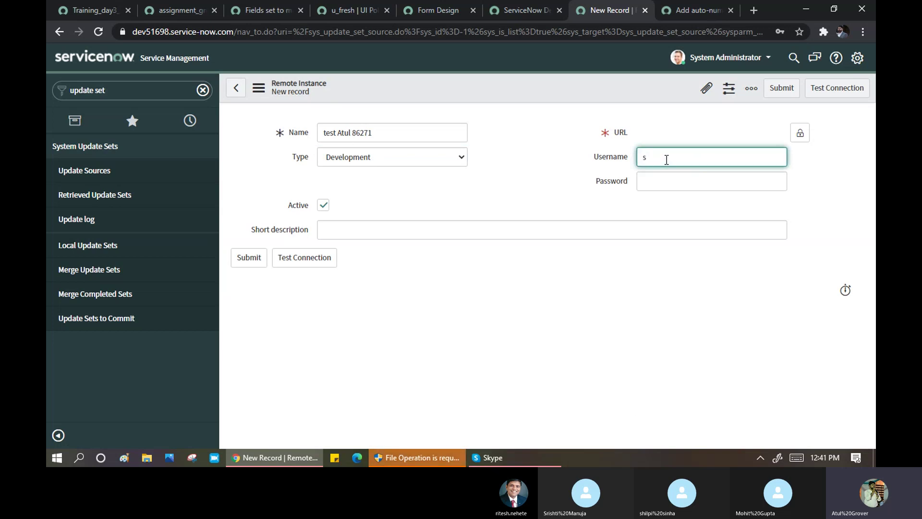
pyautogui.press('BackSpace')
pyautogui.write('Tuktu')
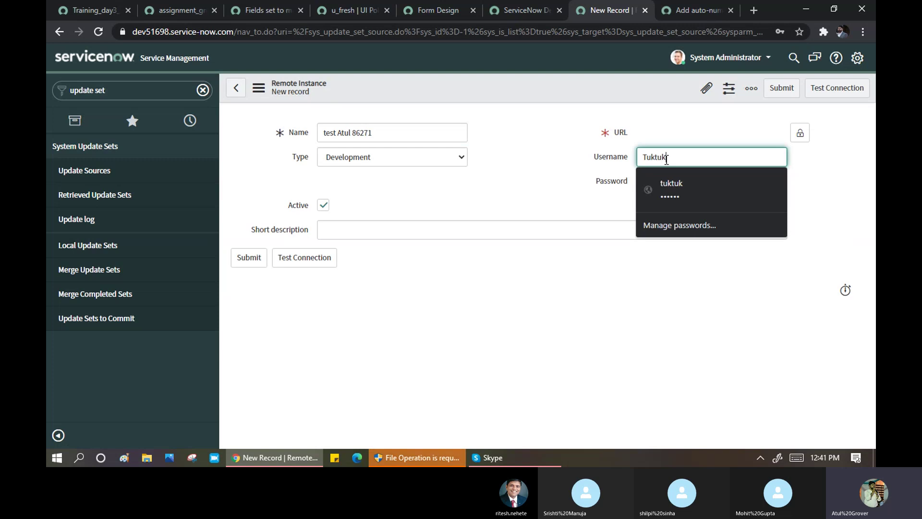
pyautogui.write('k')
pyautogui.press('Tab')
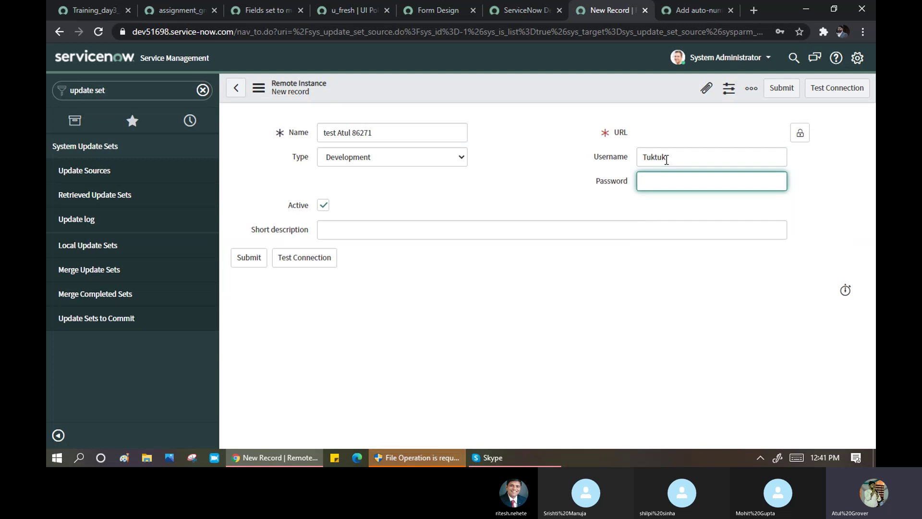
pyautogui.write('******')
# - Set the short description to 'testing Day 5' and unlock the URL field
pyautogui.click(491, 231)
pyautogui.write('test')
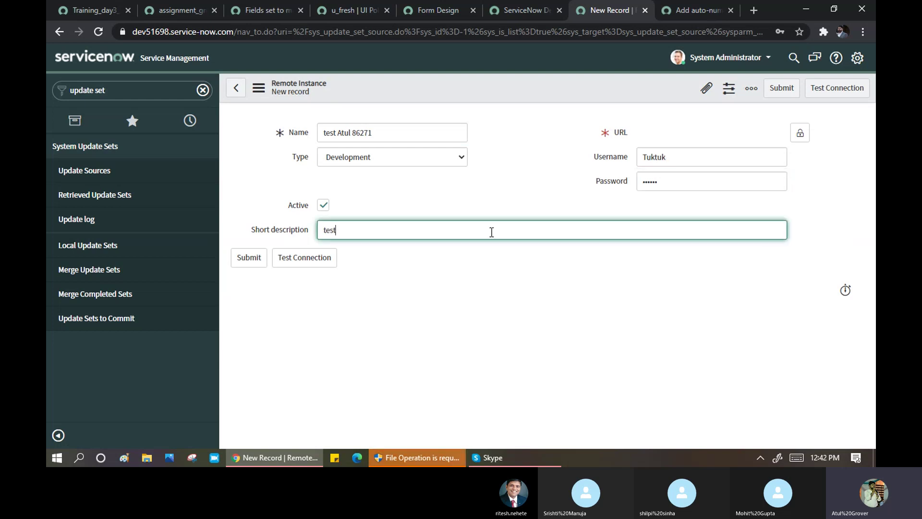
pyautogui.write('ing Day 5')
pyautogui.click(799, 136)
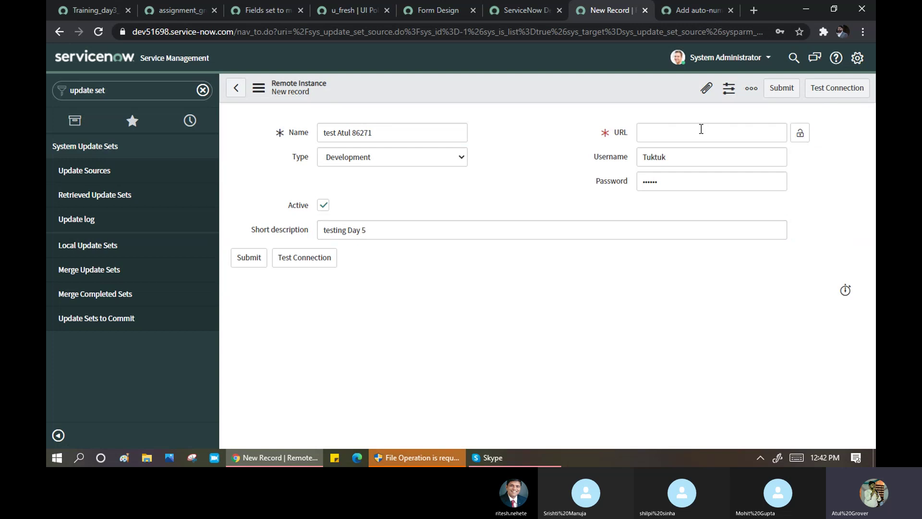
pyautogui.click(683, 137)
pyautogui.click(91, 10)
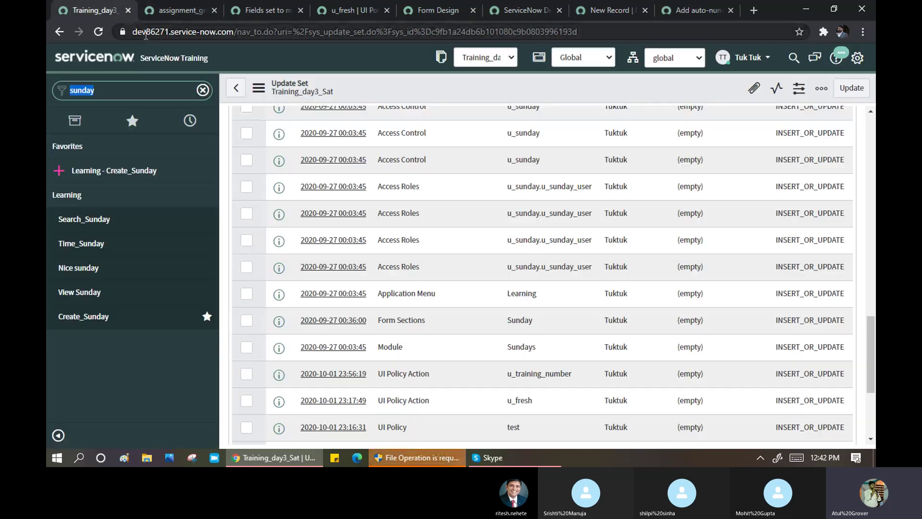
pyautogui.click(138, 34)
pyautogui.click(138, 36)
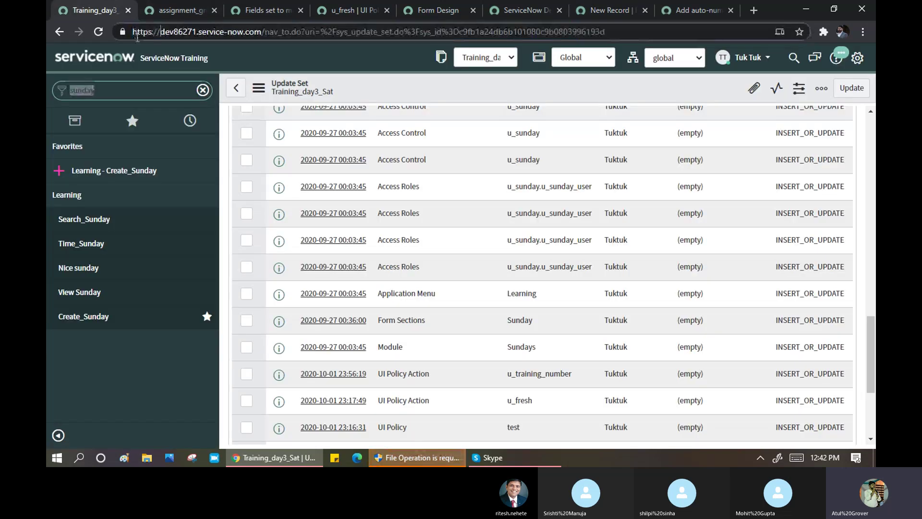
pyautogui.moveTo(134, 30); pyautogui.dragTo(263, 33)
pyautogui.hotkey('ctrl', 'c')
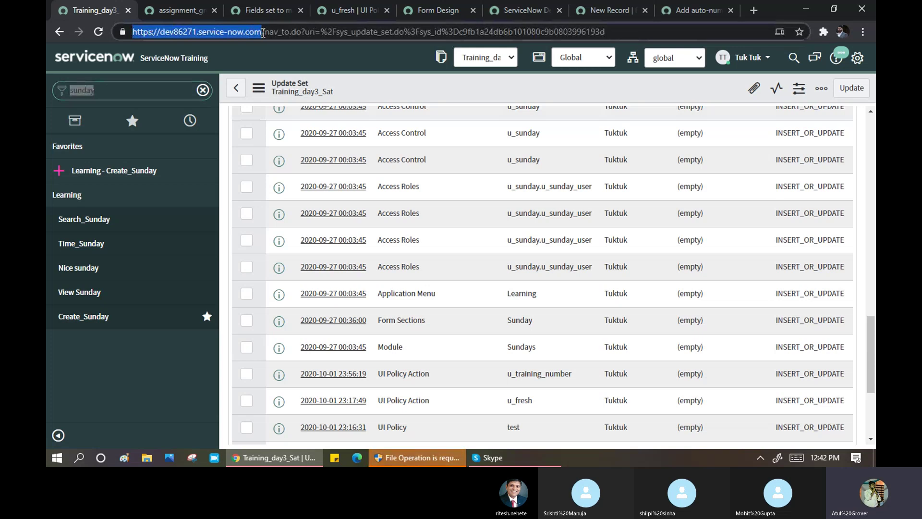
pyautogui.click(607, 10)
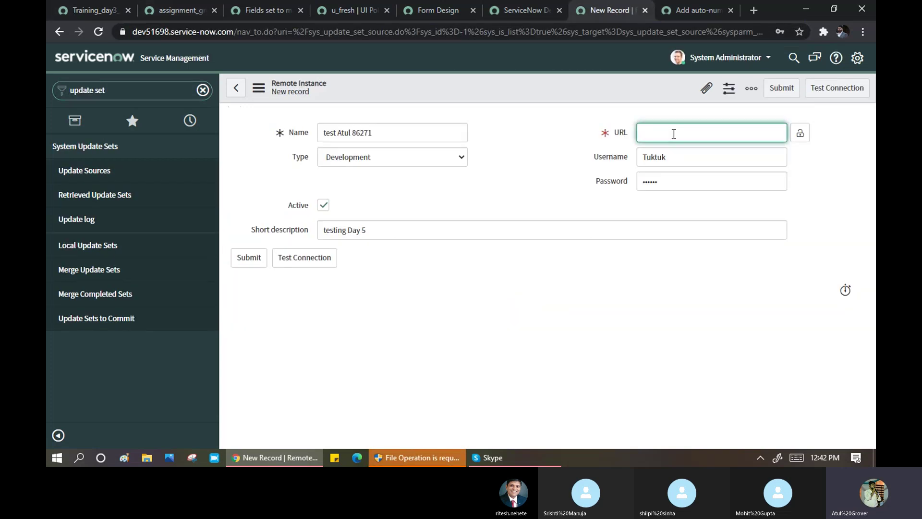
pyautogui.hotkey('ctrl', 'v')
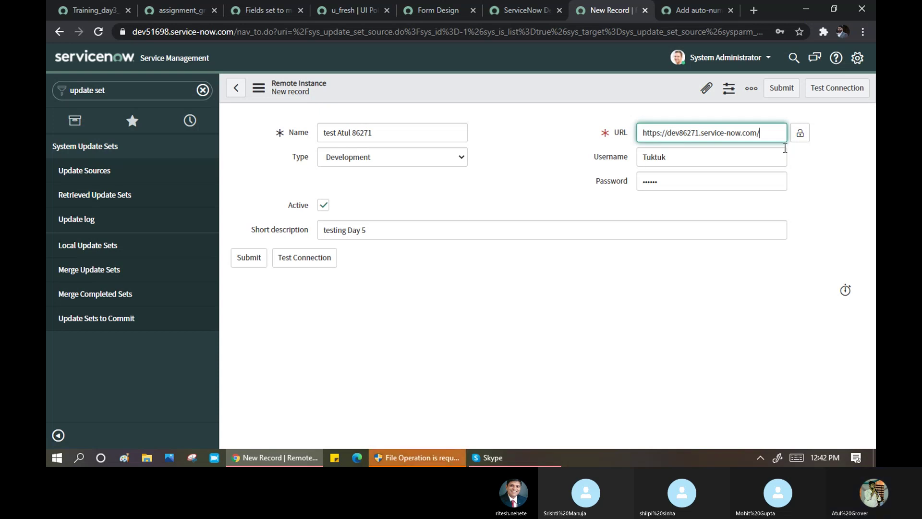
pyautogui.click(801, 133)
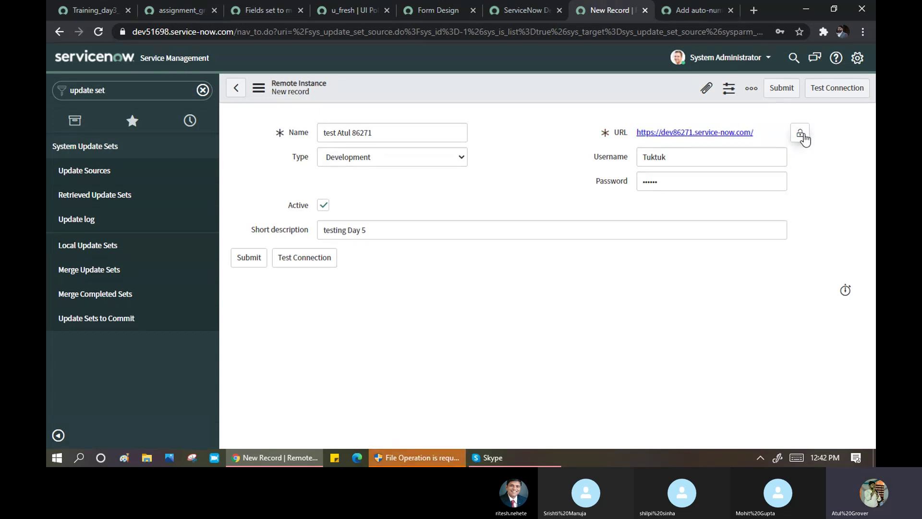
# - Test the connection, dismiss the duplicate-instance warning, and abandon the record for Update Sources
pyautogui.click(328, 259)
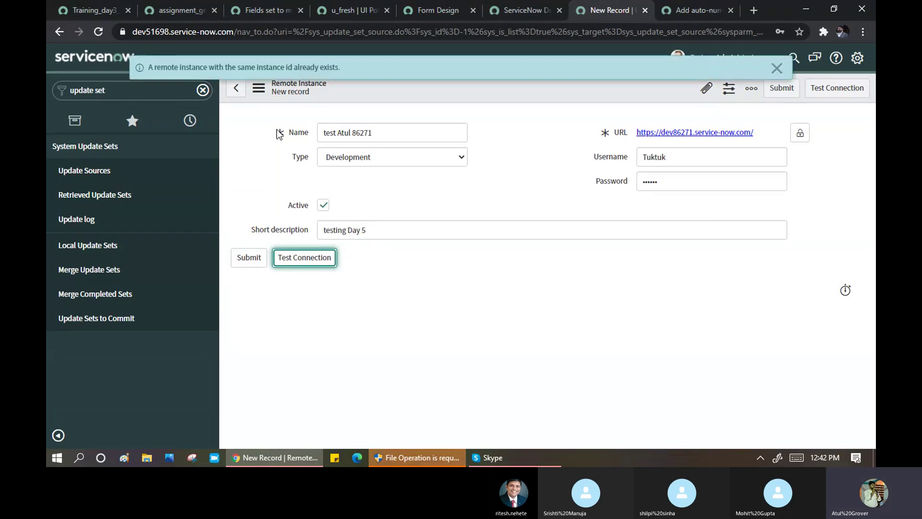
pyautogui.moveTo(161, 72); pyautogui.dragTo(314, 74)
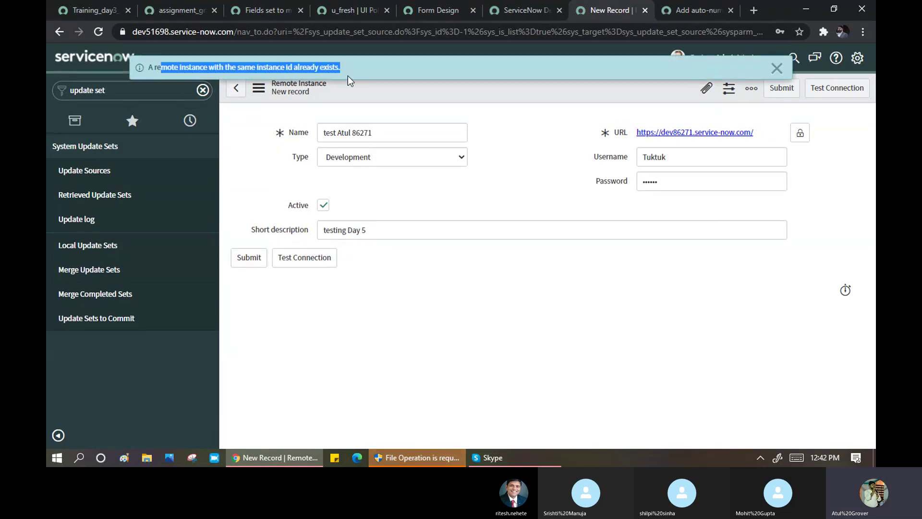
pyautogui.click(776, 68)
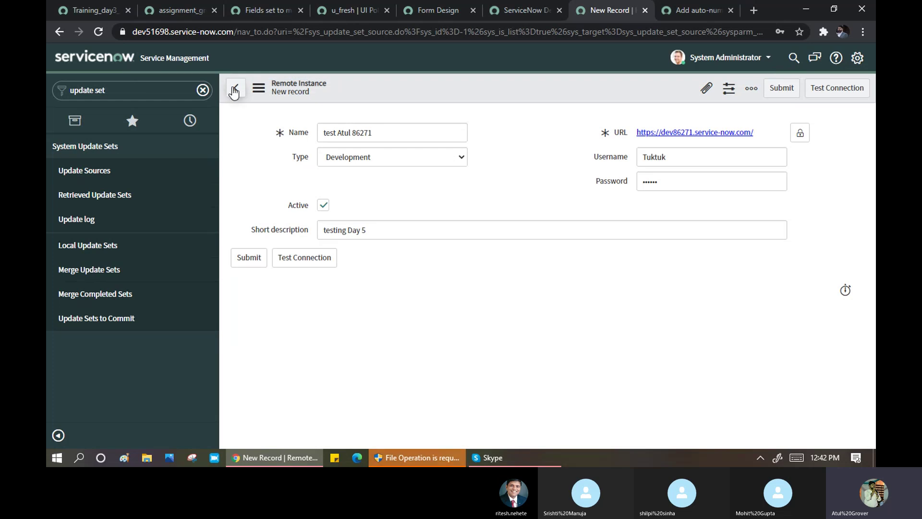
pyautogui.click(71, 171)
pyautogui.click(522, 106)
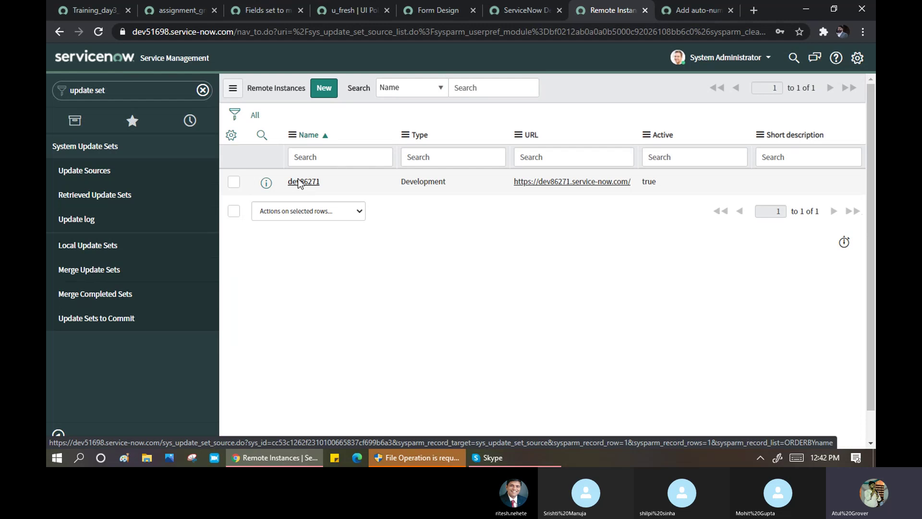
# - Test the existing dev86271 instance ('Connection is OK'), then return to Training_day3_Sat
pyautogui.click(299, 182)
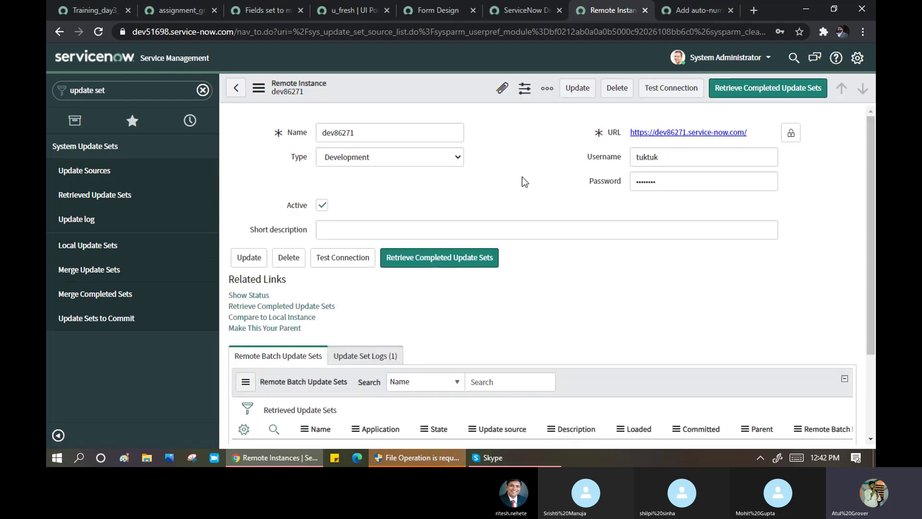
pyautogui.click(662, 95)
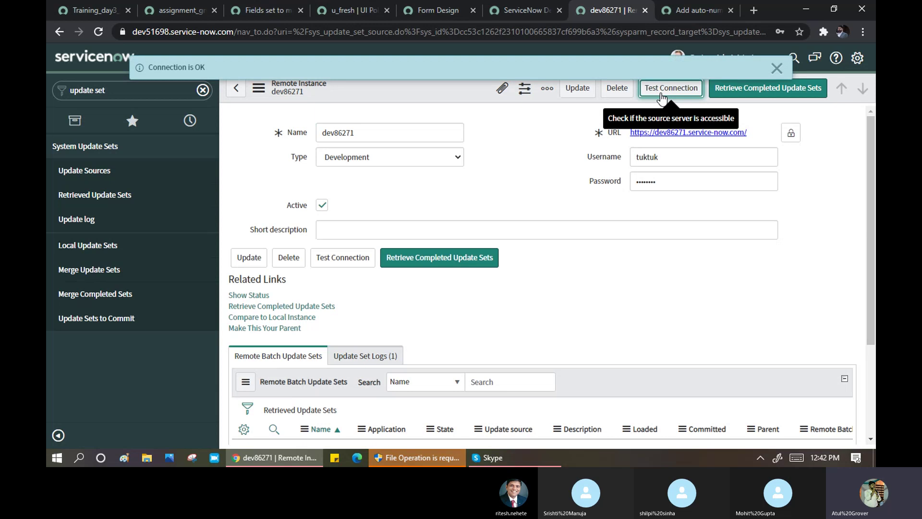
pyautogui.moveTo(159, 67); pyautogui.dragTo(211, 68)
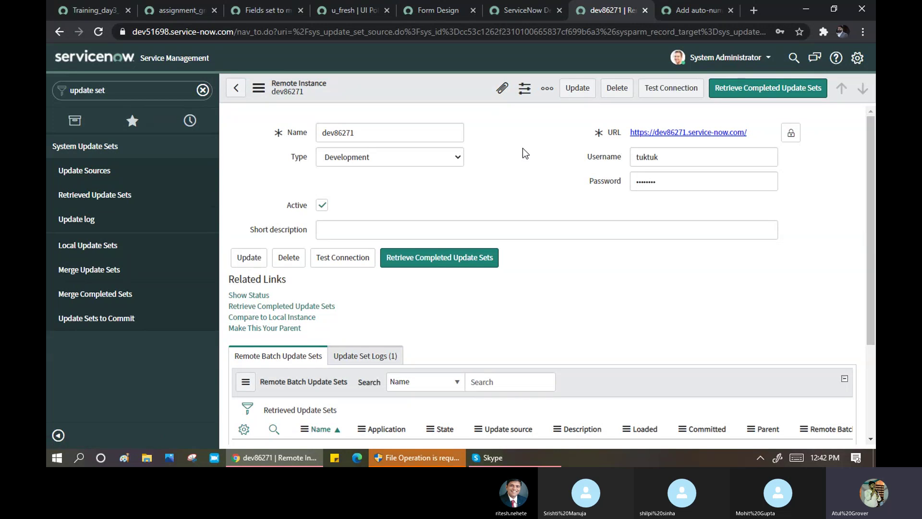
pyautogui.click(96, 10)
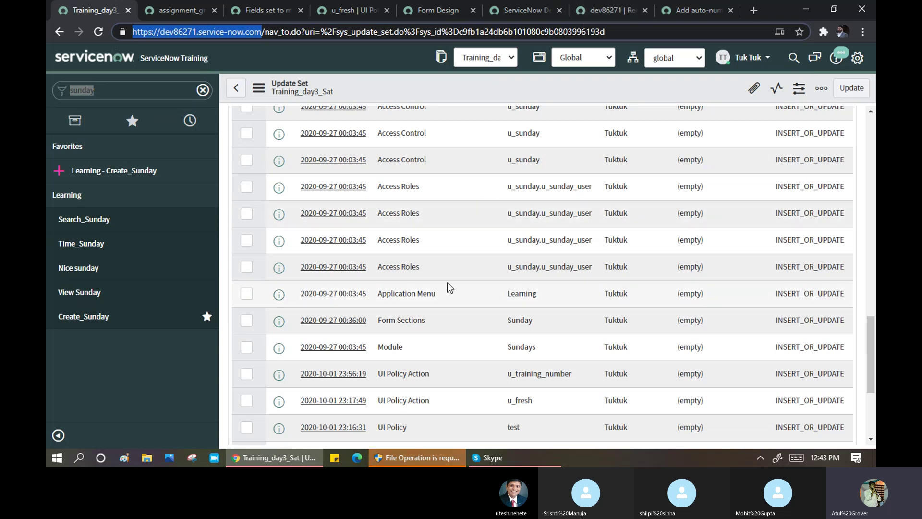
# - Set the Training_day3_Sat update set state to Complete and save it
pyautogui.scroll(10, 448, 281)
pyautogui.scroll(8, 488, 201)
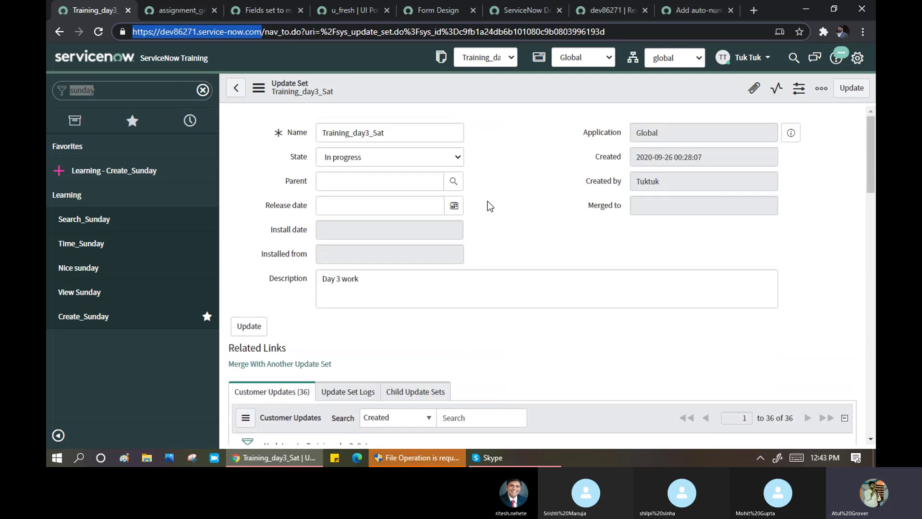
pyautogui.click(422, 162)
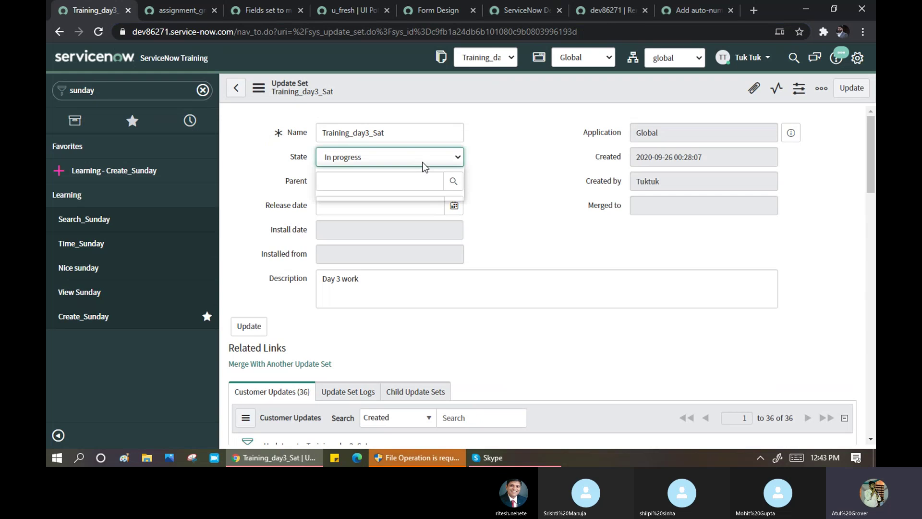
pyautogui.click(387, 163)
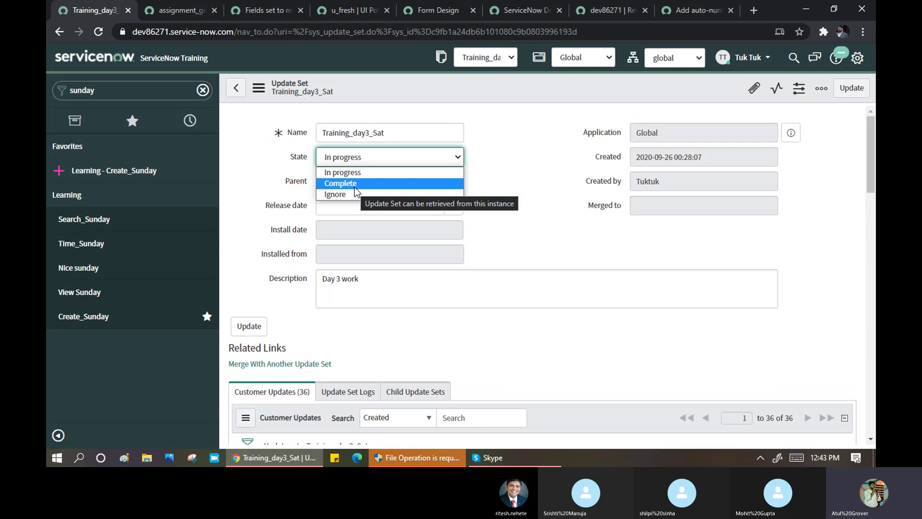
pyautogui.click(356, 186)
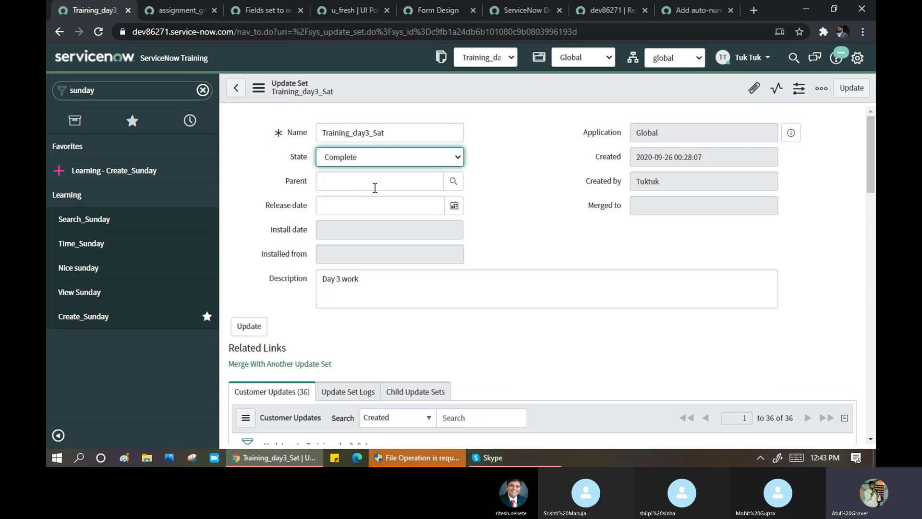
pyautogui.rightClick(411, 91)
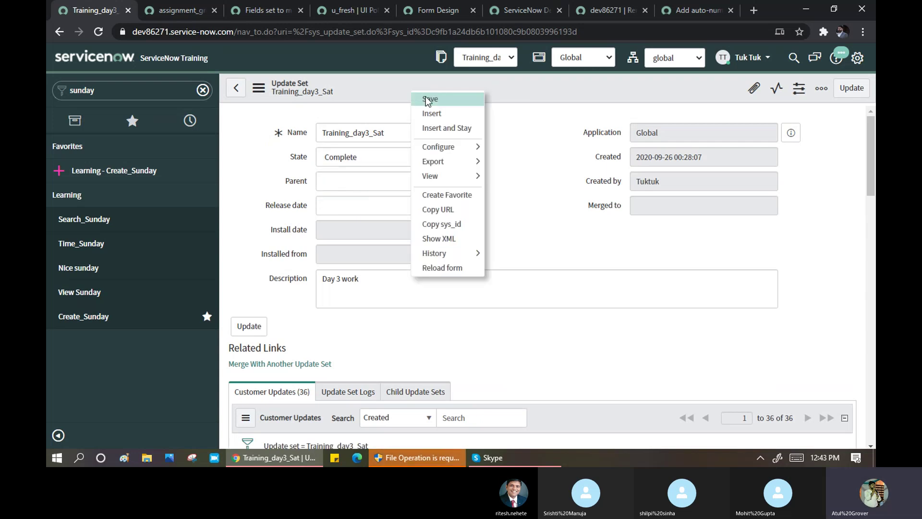
pyautogui.click(425, 97)
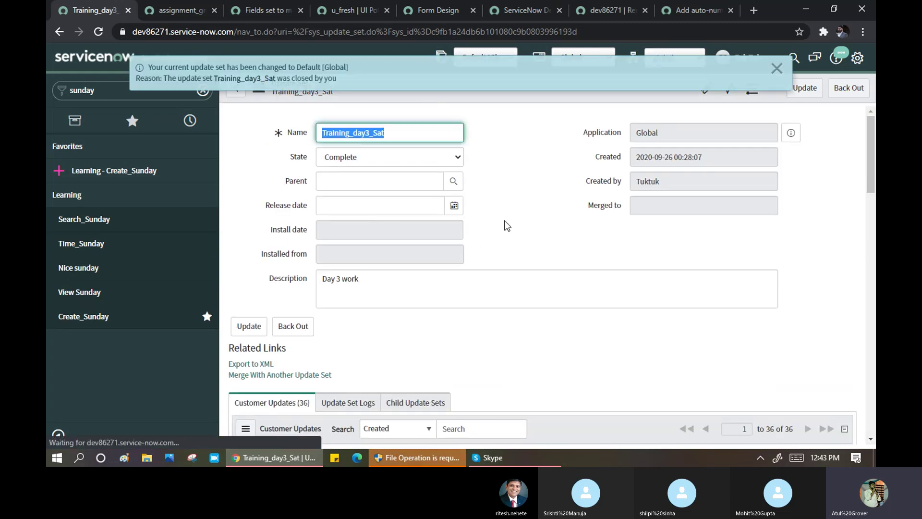
pyautogui.moveTo(210, 67); pyautogui.dragTo(387, 78)
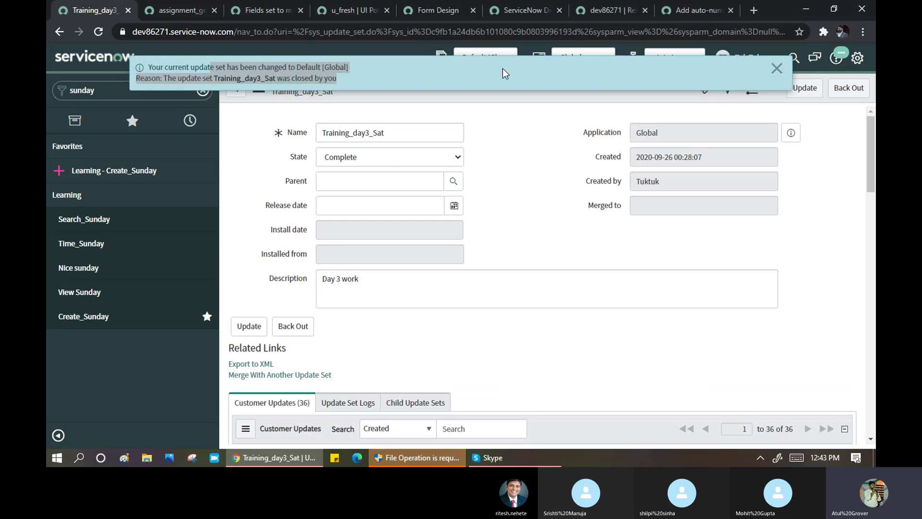
pyautogui.click(777, 68)
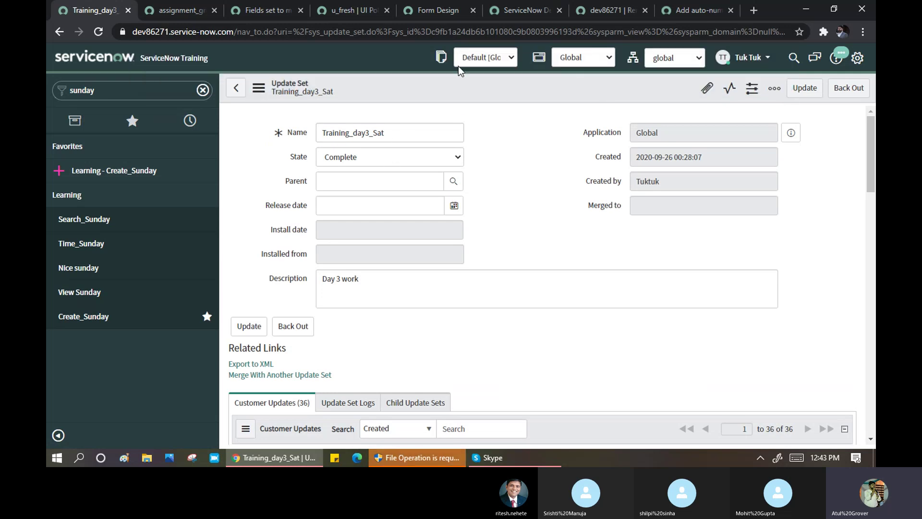
pyautogui.click(492, 58)
pyautogui.click(387, 158)
pyautogui.click(387, 158)
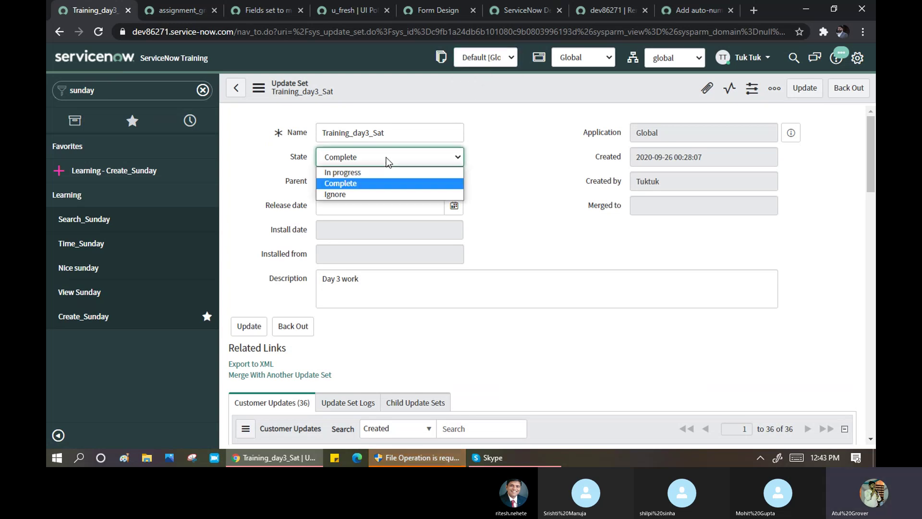
pyautogui.click(252, 151)
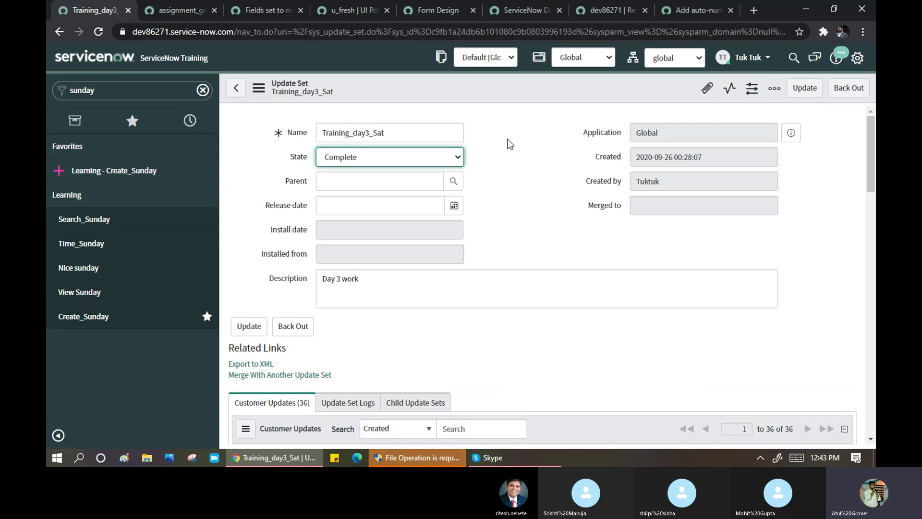
# - Filter the navigator for 'upda', open Local Update Sets, then return to the dev86271 record
pyautogui.click(612, 6)
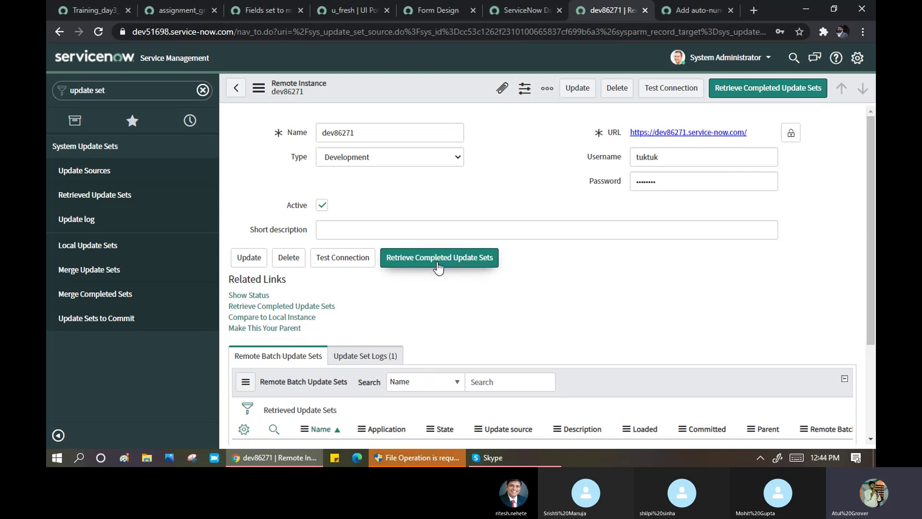
pyautogui.click(97, 12)
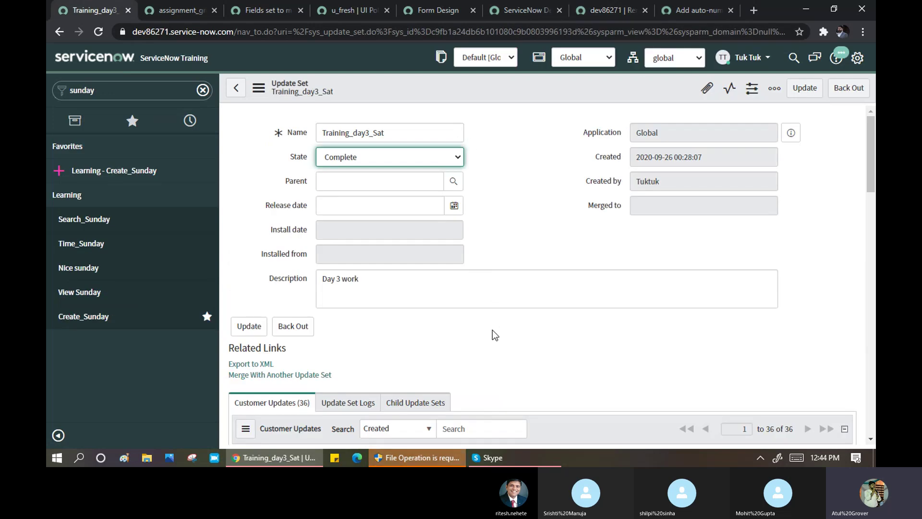
pyautogui.click(110, 91)
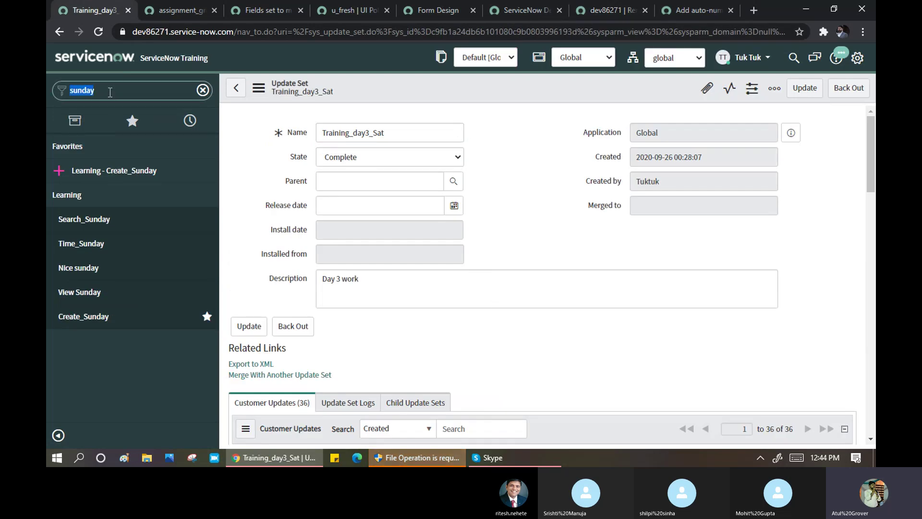
pyautogui.write('upd')
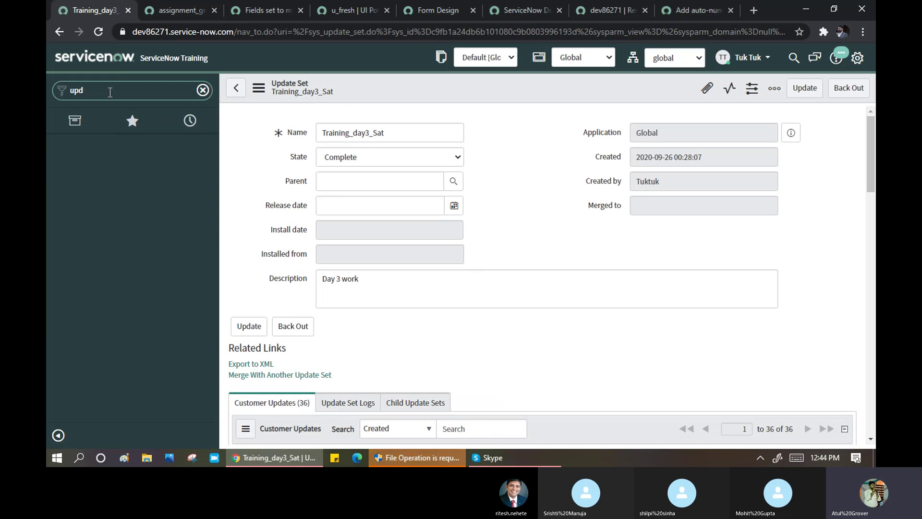
pyautogui.write('ate s')
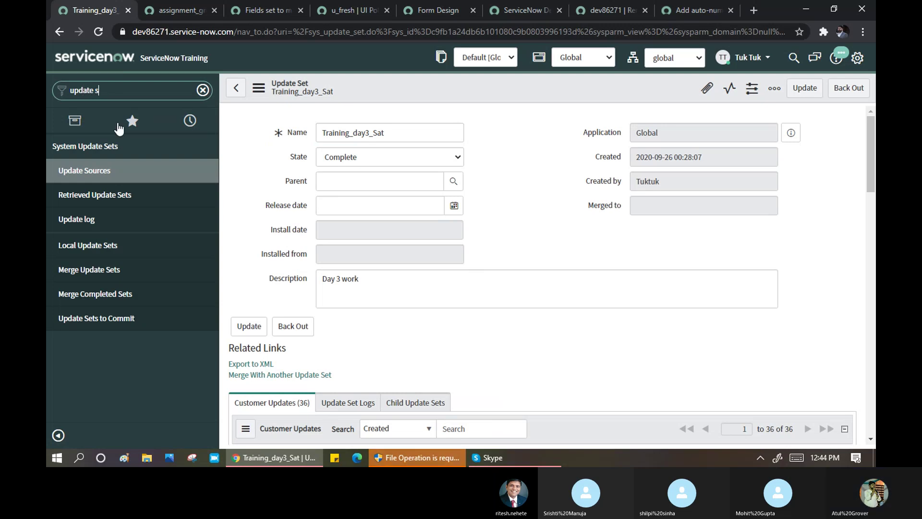
pyautogui.click(80, 247)
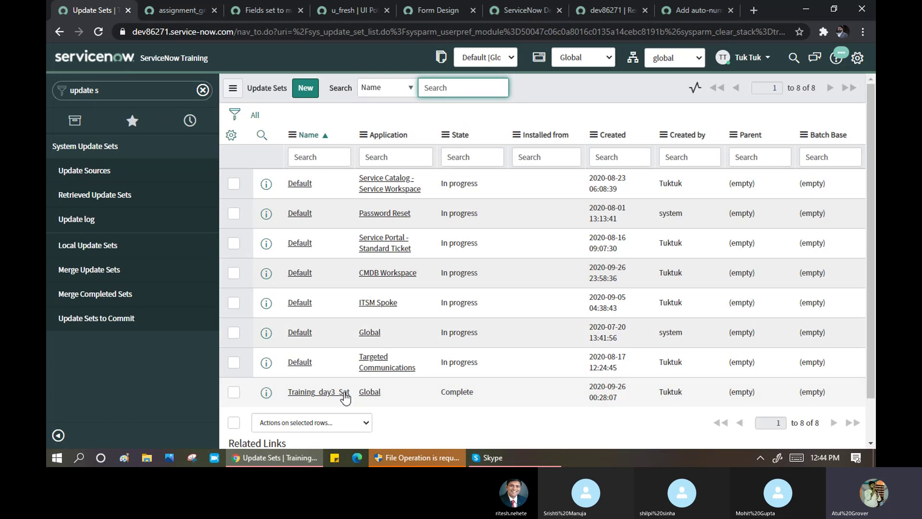
pyautogui.click(596, 6)
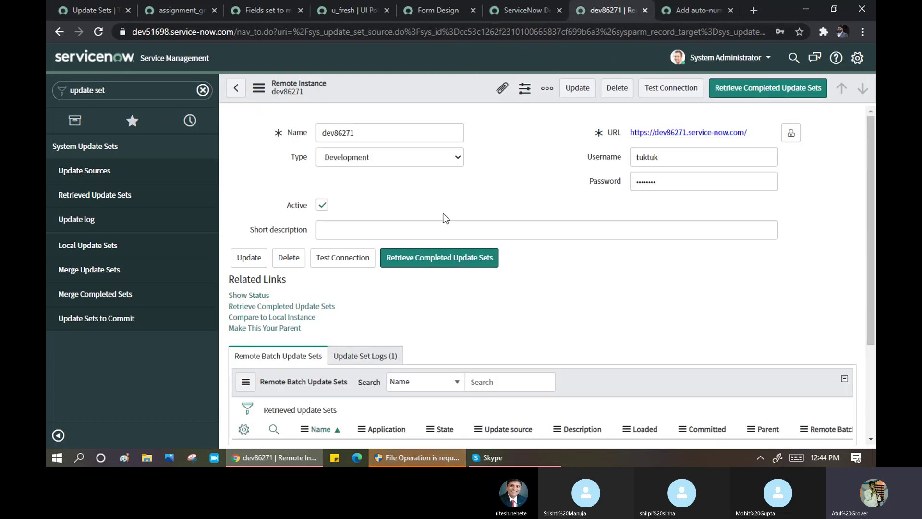
# - Retrieve completed update sets from dev86271, bringing over 1 update set, and close the results
pyautogui.click(446, 261)
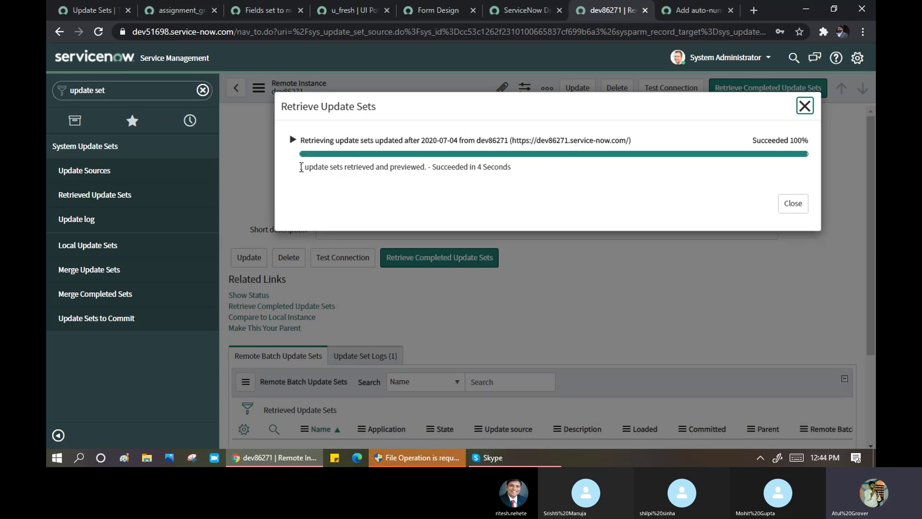
pyautogui.moveTo(313, 167); pyautogui.dragTo(379, 175)
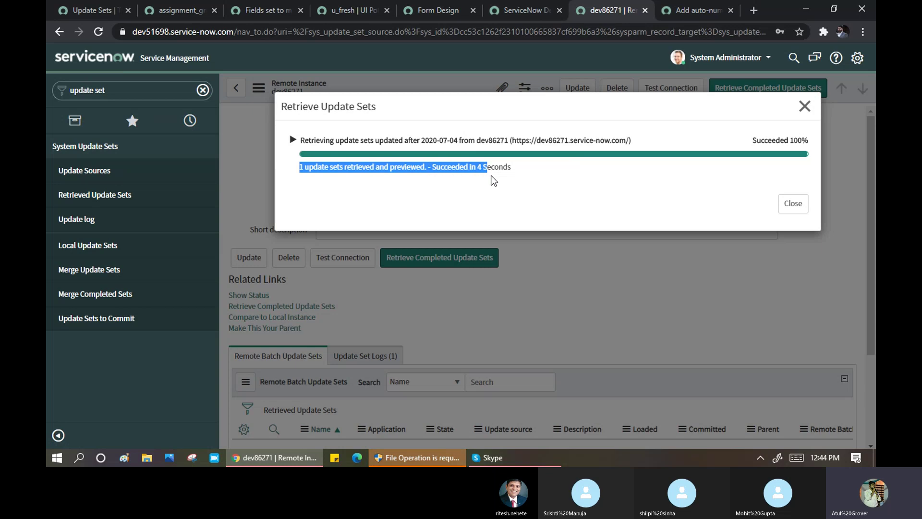
pyautogui.moveTo(491, 176); pyautogui.dragTo(518, 174)
pyautogui.click(792, 205)
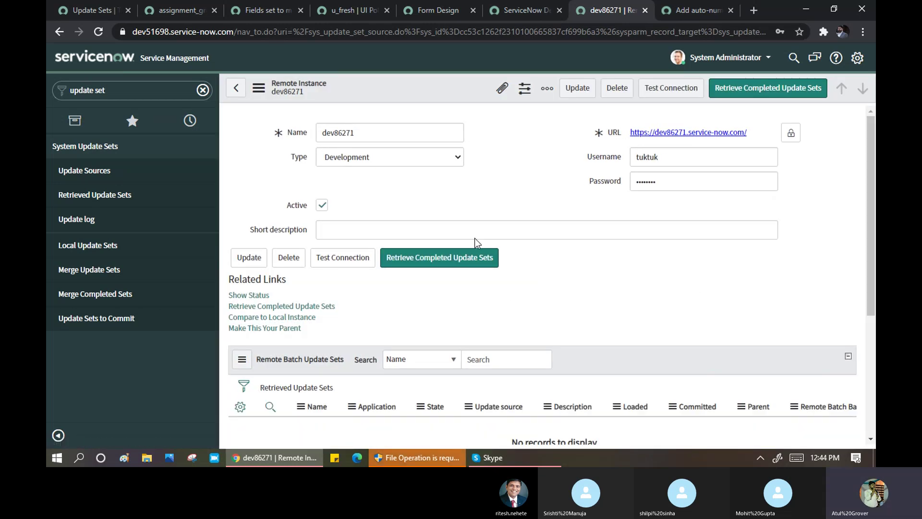
# - Scroll through the 41 Update Set Logs entries for dev86271
pyautogui.scroll(-1, 483, 246)
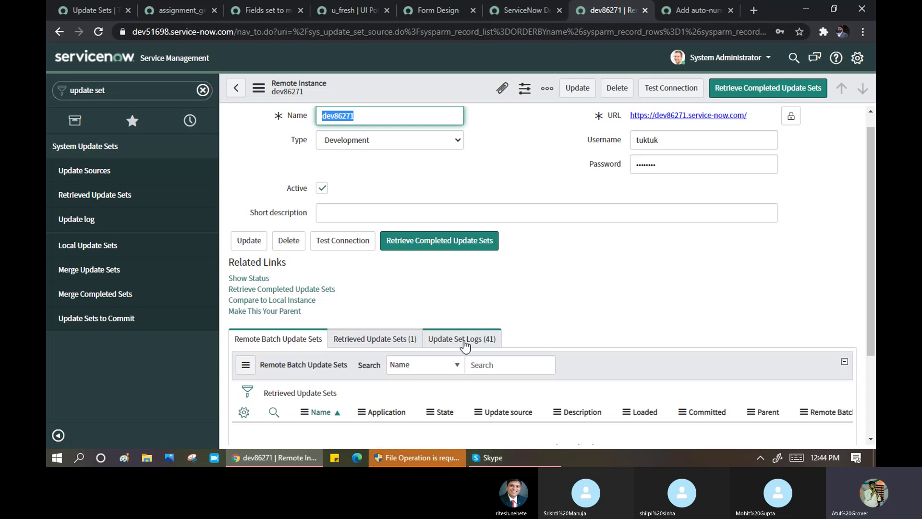
pyautogui.click(463, 339)
pyautogui.scroll(-4, 547, 293)
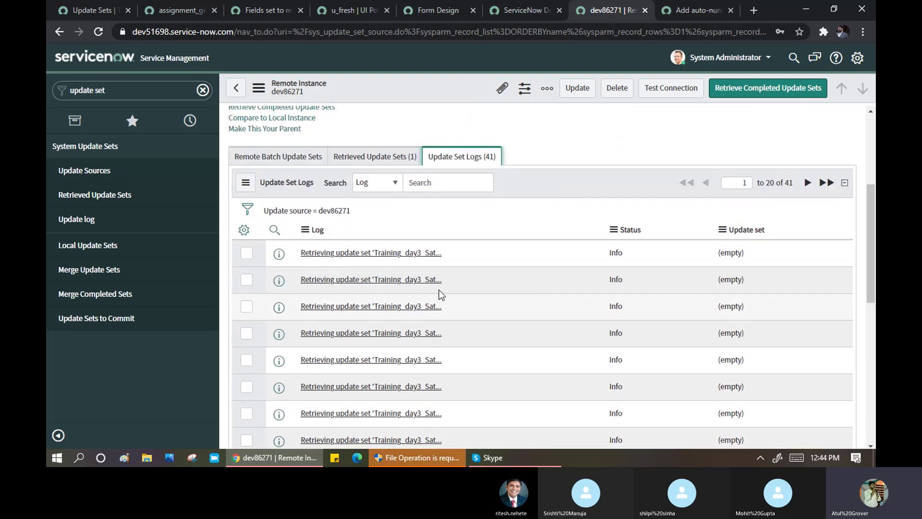
pyautogui.scroll(-5, 492, 260)
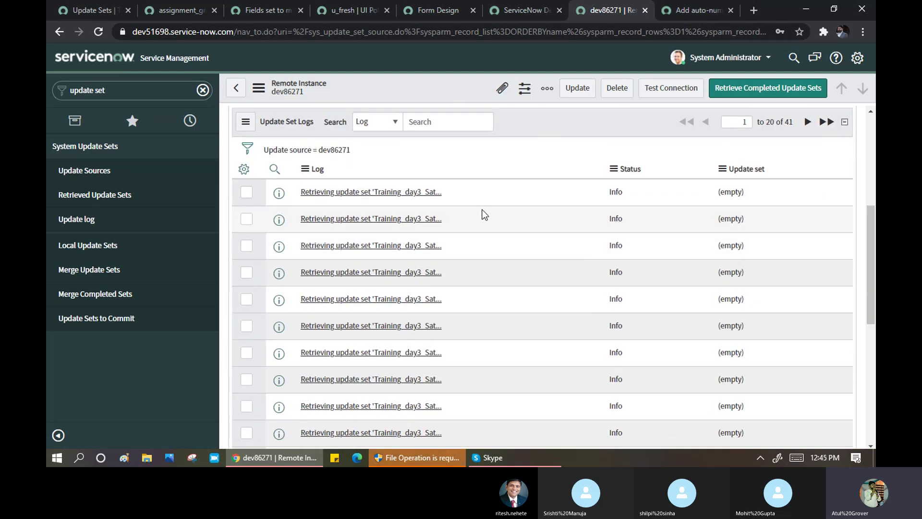
pyautogui.scroll(-3, 486, 219)
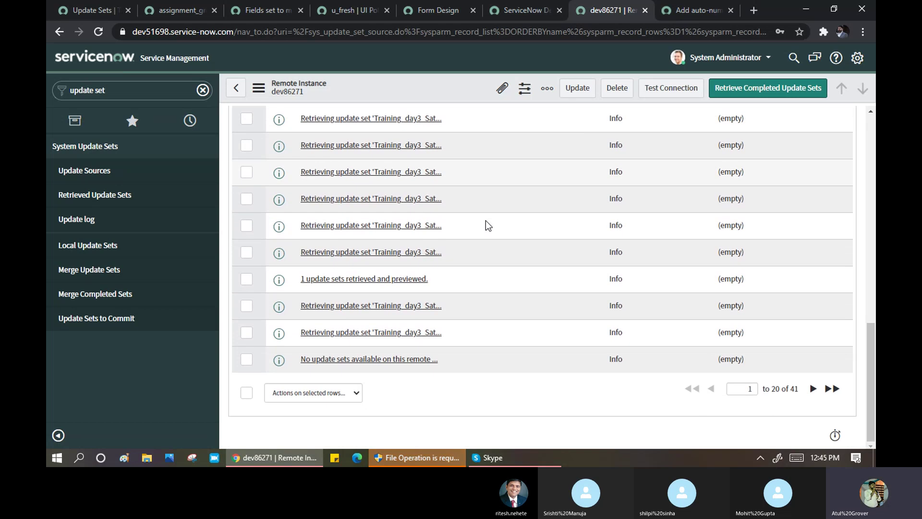
pyautogui.scroll(2, 511, 267)
pyautogui.scroll(6, 508, 264)
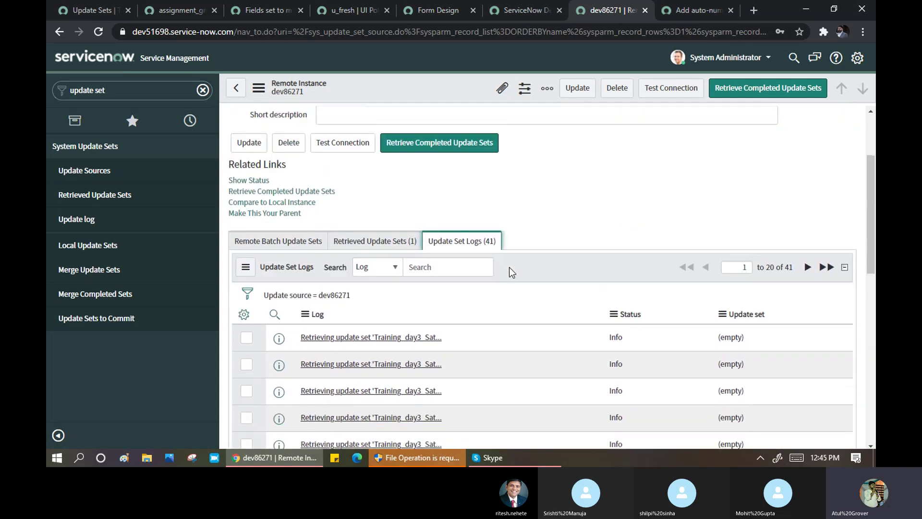
# - Open the retrieved Training_day3_Sat update set, listed as Previewed
pyautogui.click(378, 243)
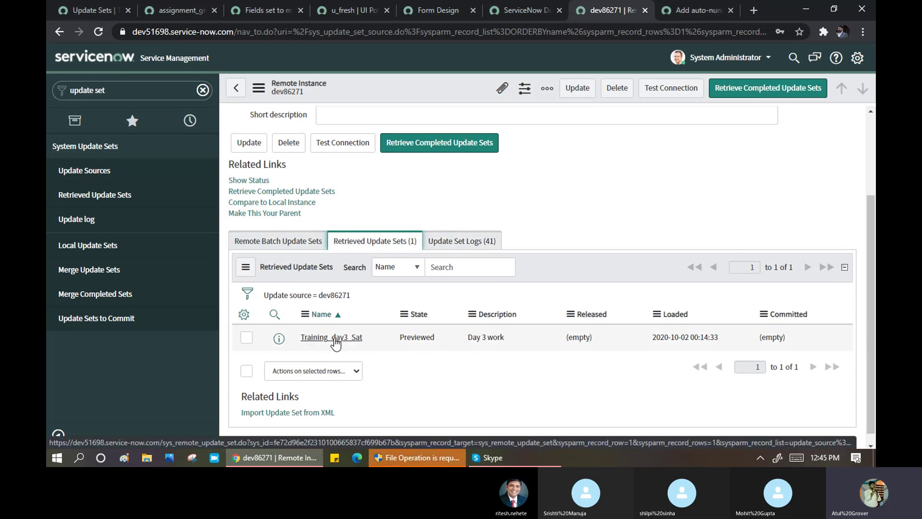
pyautogui.click(499, 244)
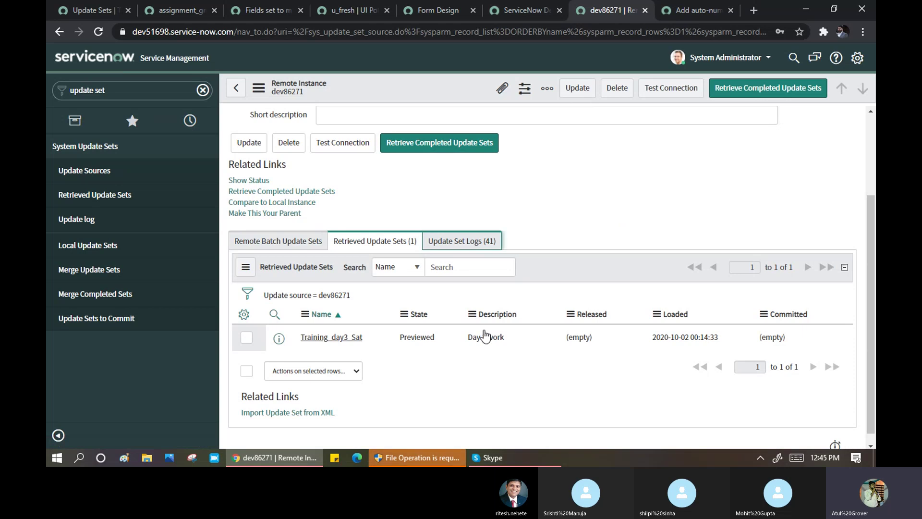
pyautogui.click(385, 242)
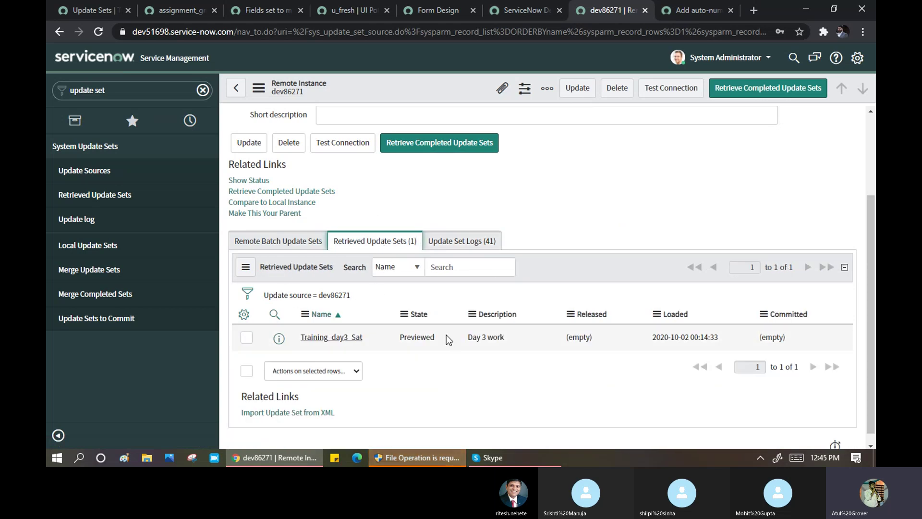
pyautogui.moveTo(444, 335); pyautogui.dragTo(396, 334)
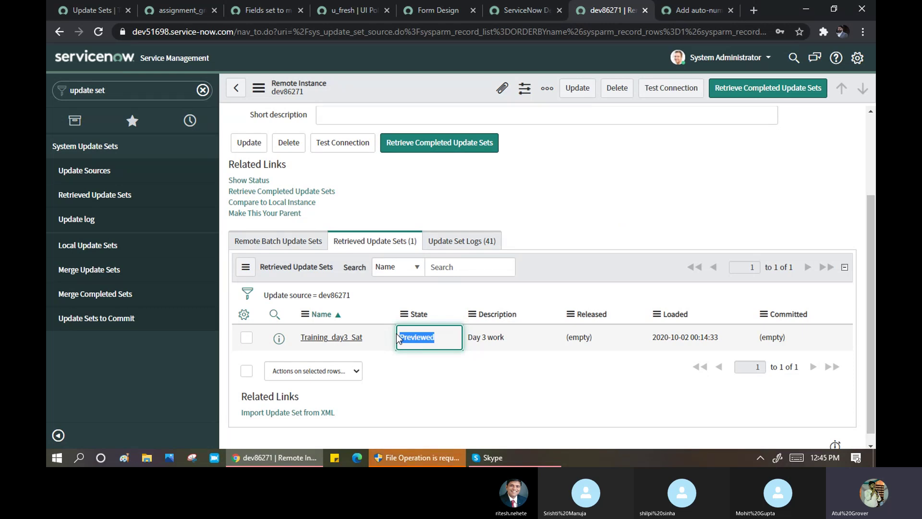
pyautogui.click(350, 338)
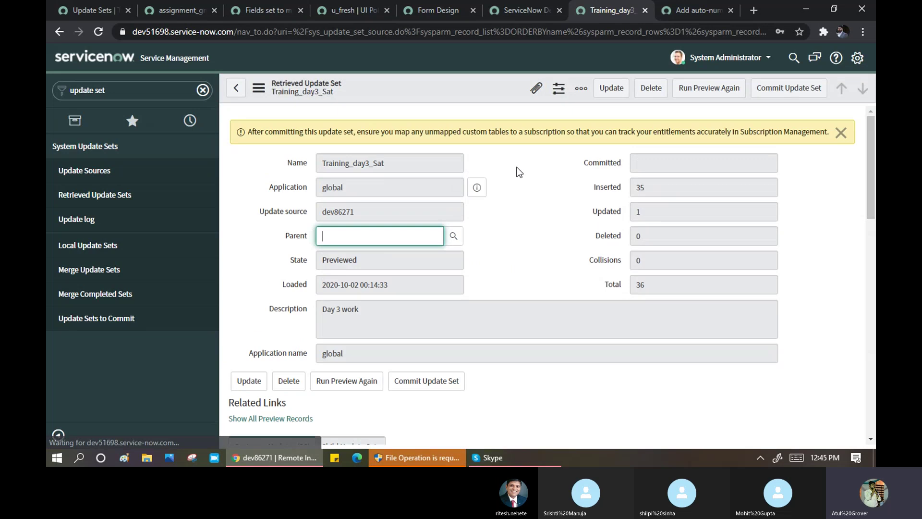
# - Decline Chrome's save-password prompt and clear the navigator filter
pyautogui.click(777, 229)
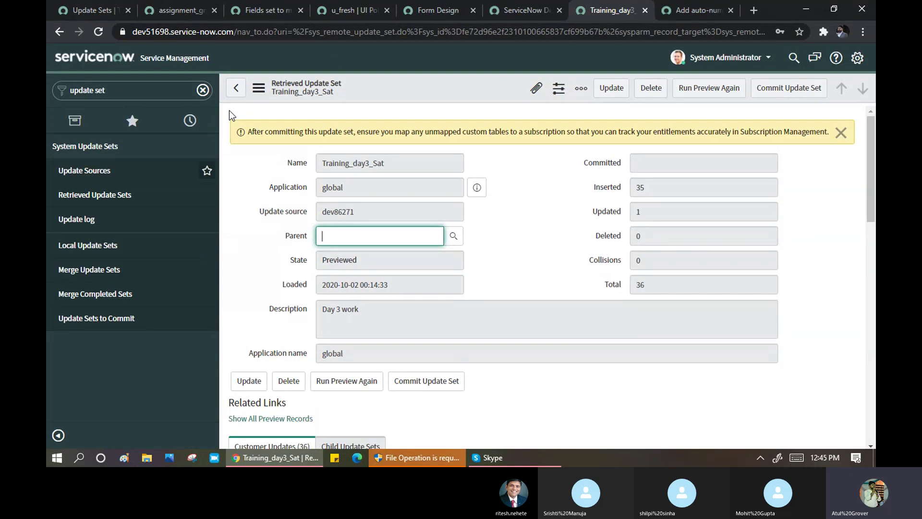
pyautogui.click(191, 91)
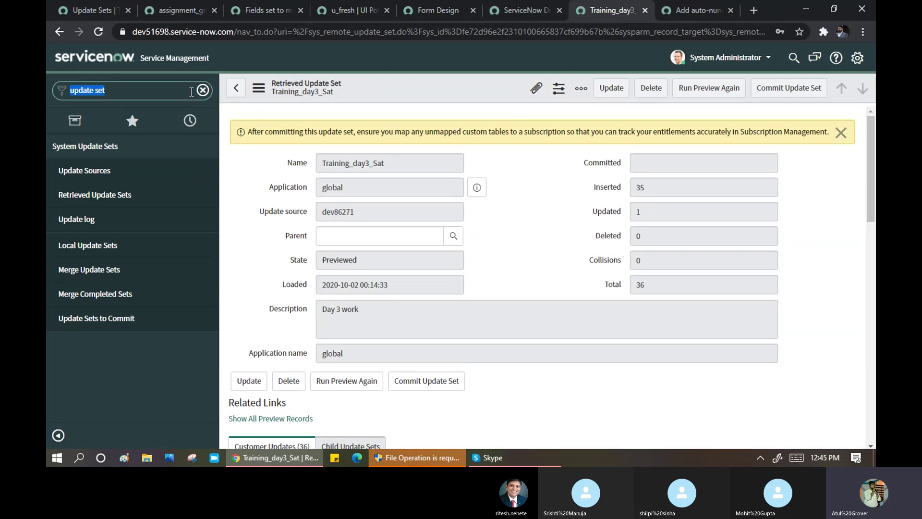
pyautogui.write('Sunda')
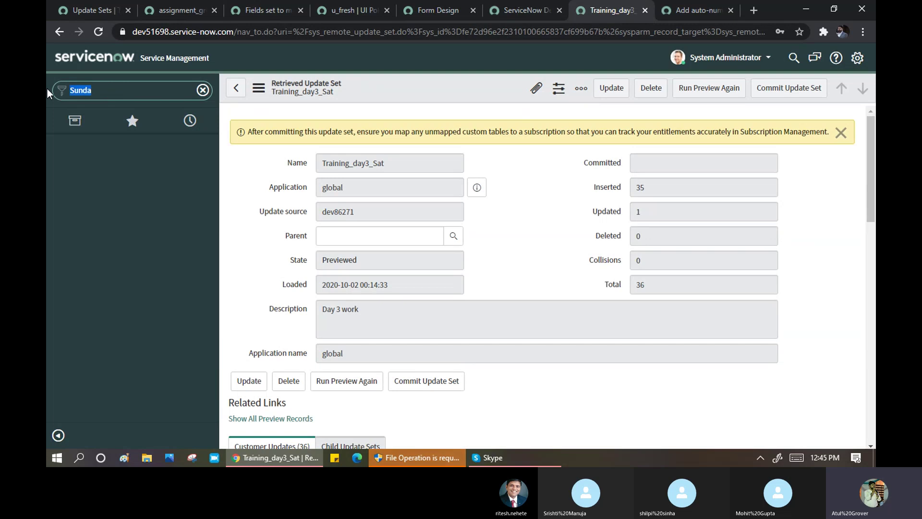
pyautogui.write('lear')
pyautogui.click(202, 90)
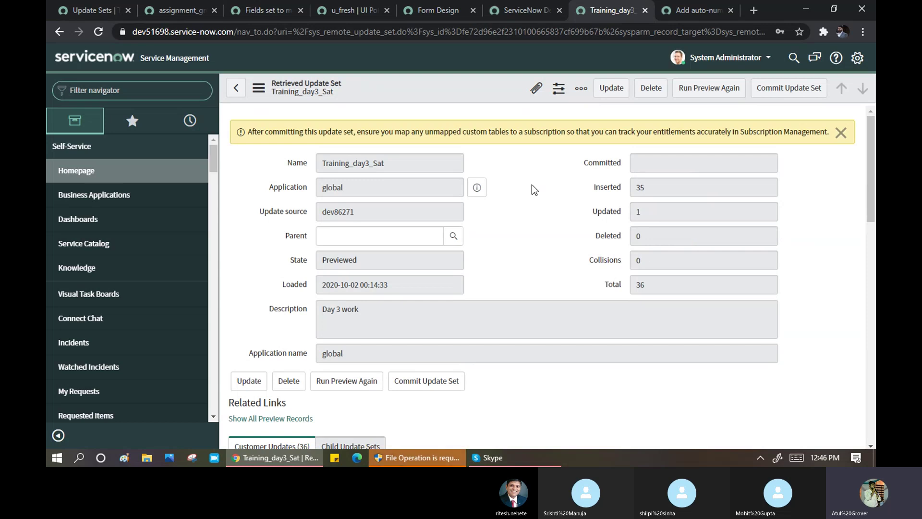
# - Scroll through the 36 customer updates, including the Sunday table, module and dictionary entries
pyautogui.scroll(-3, 534, 187)
pyautogui.scroll(-3, 529, 170)
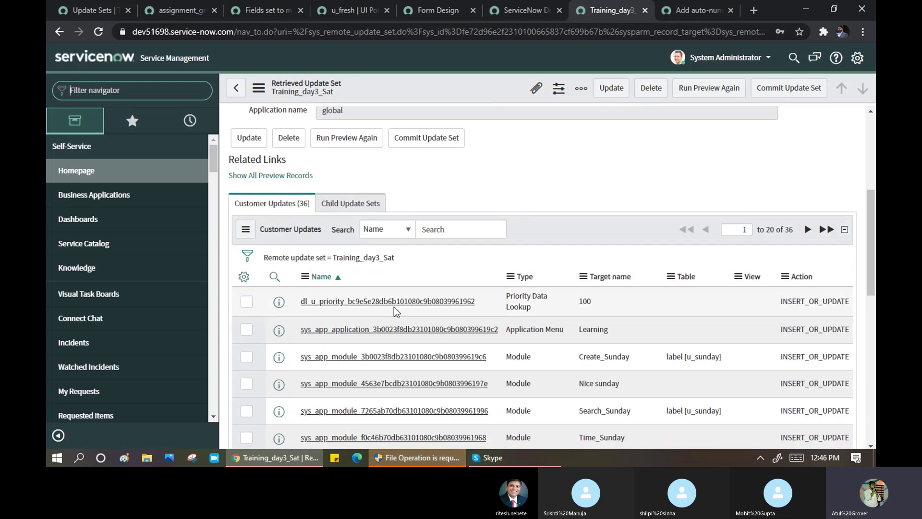
pyautogui.scroll(-7, 393, 311)
pyautogui.scroll(10, 394, 309)
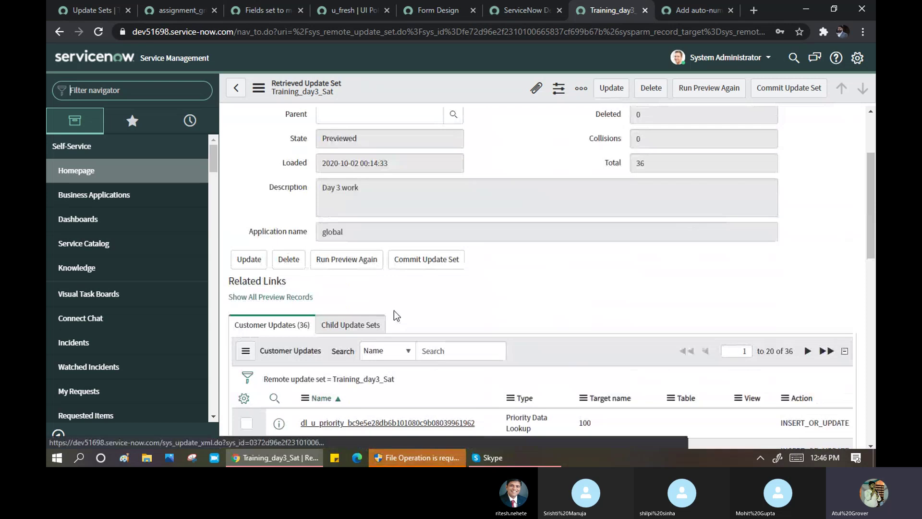
pyautogui.click(349, 262)
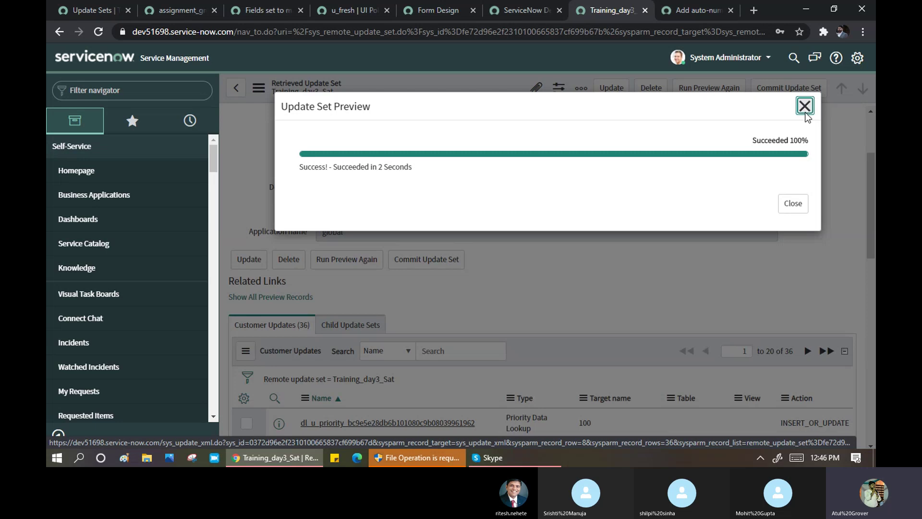
pyautogui.click(806, 106)
pyautogui.scroll(-5, 578, 298)
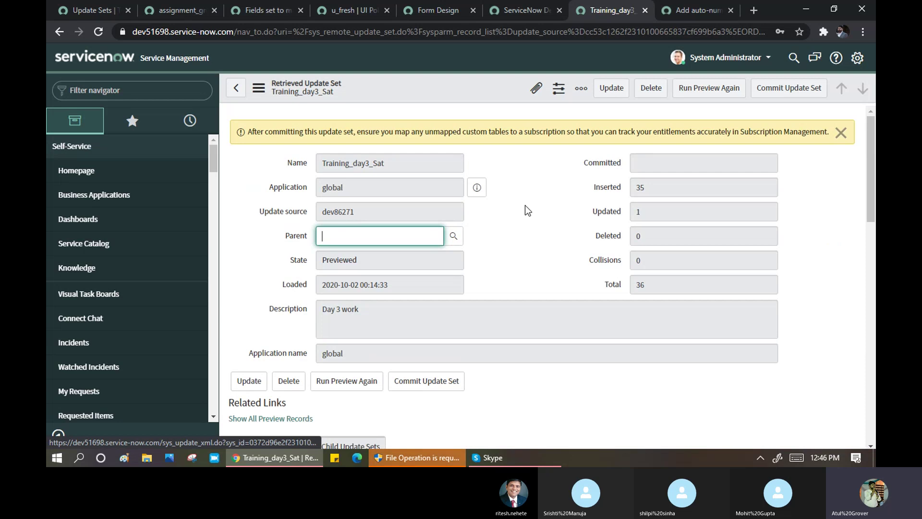
pyautogui.moveTo(268, 132); pyautogui.dragTo(570, 138)
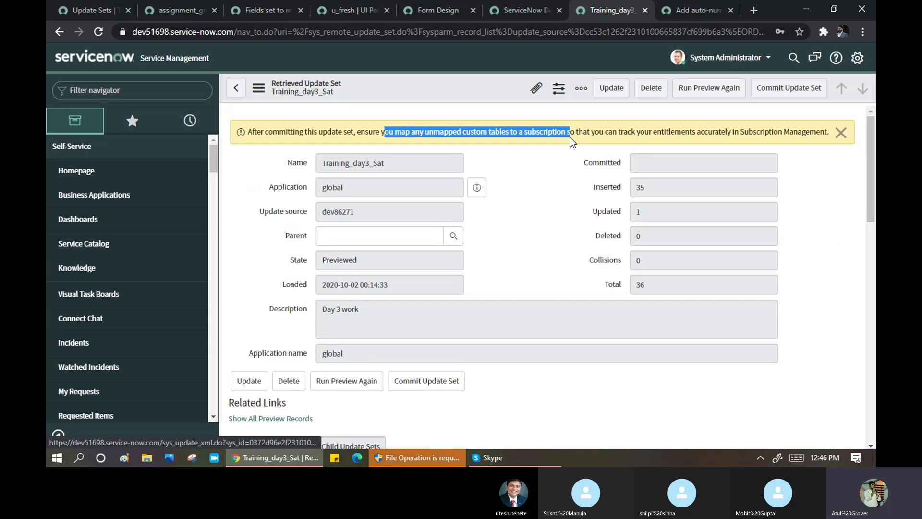
pyautogui.click(546, 210)
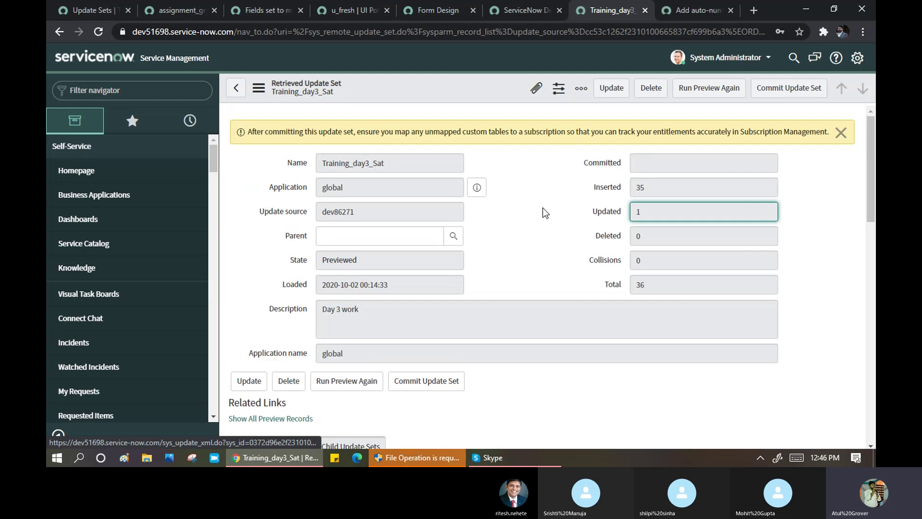
pyautogui.scroll(-1, 715, 143)
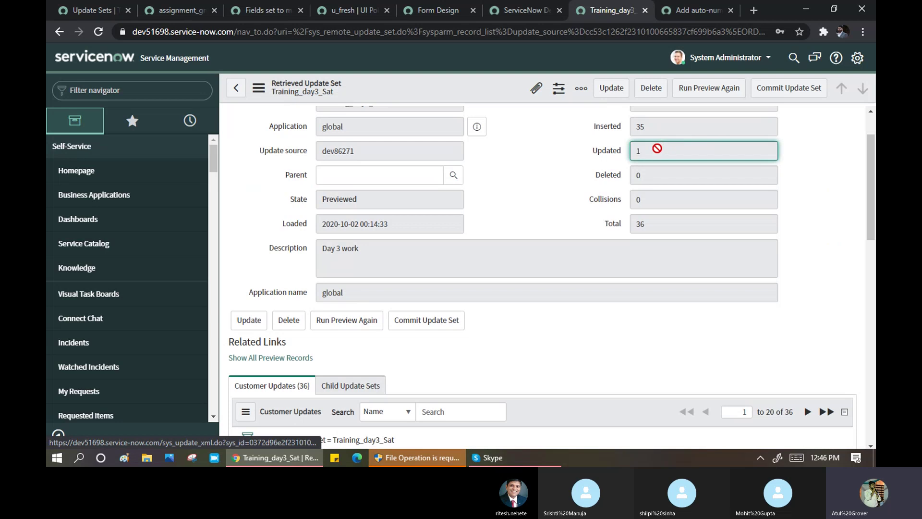
pyautogui.scroll(1, 658, 149)
pyautogui.click(659, 186)
pyautogui.moveTo(637, 185); pyautogui.dragTo(635, 211)
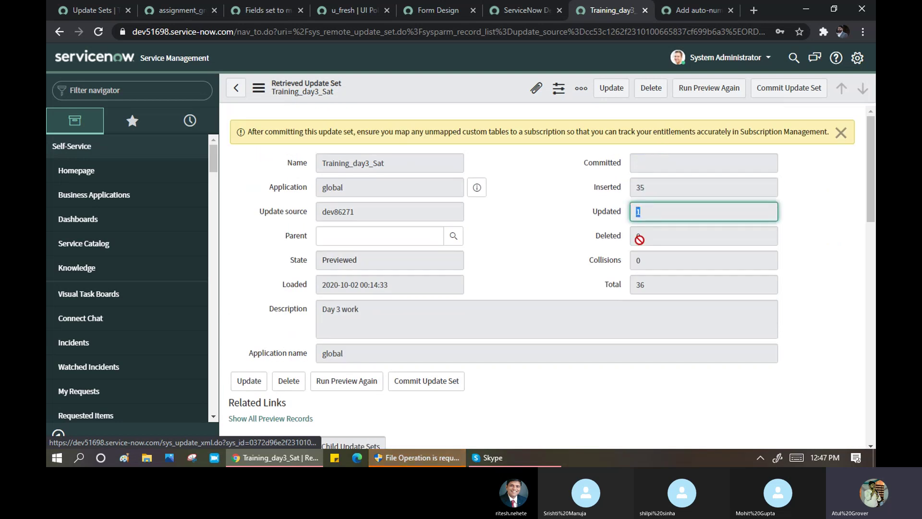
pyautogui.moveTo(657, 283); pyautogui.dragTo(631, 284)
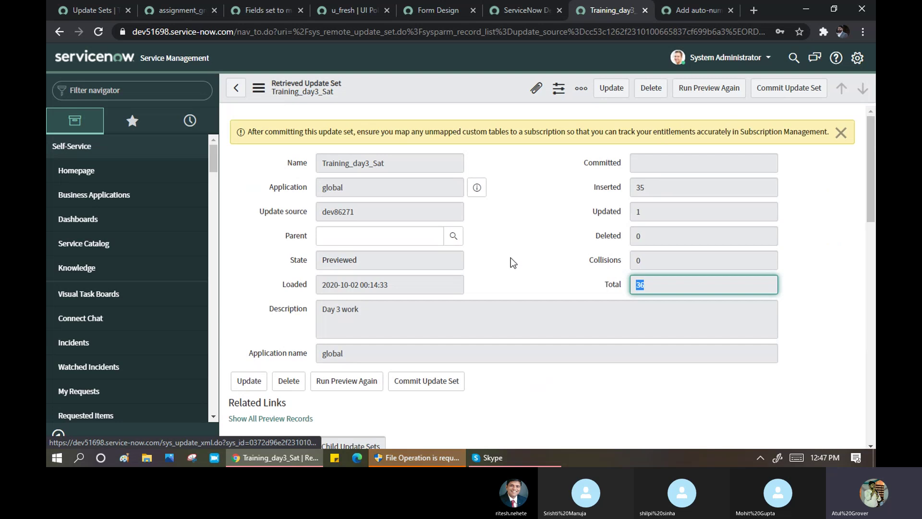
# - Commit the Training_day3_Sat update set and close the success dialog
pyautogui.click(797, 94)
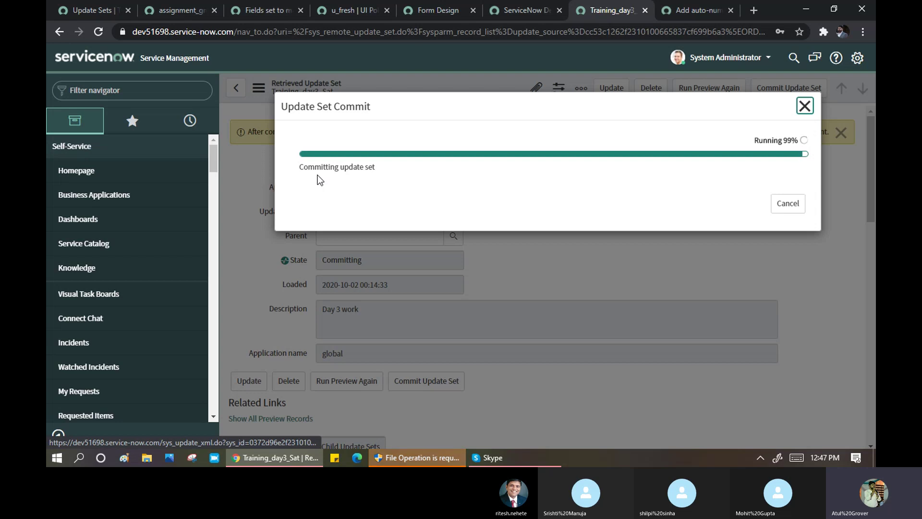
pyautogui.moveTo(303, 171); pyautogui.dragTo(426, 165)
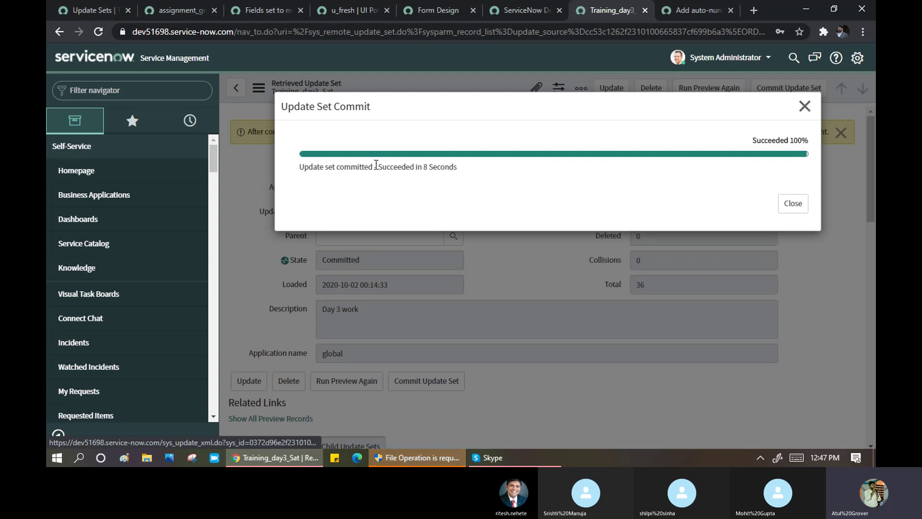
pyautogui.moveTo(312, 171); pyautogui.dragTo(434, 165)
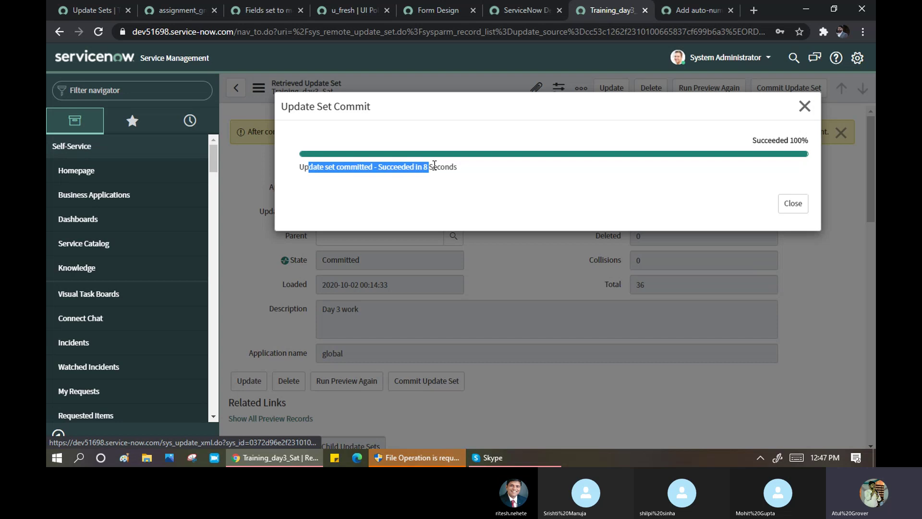
pyautogui.click(793, 203)
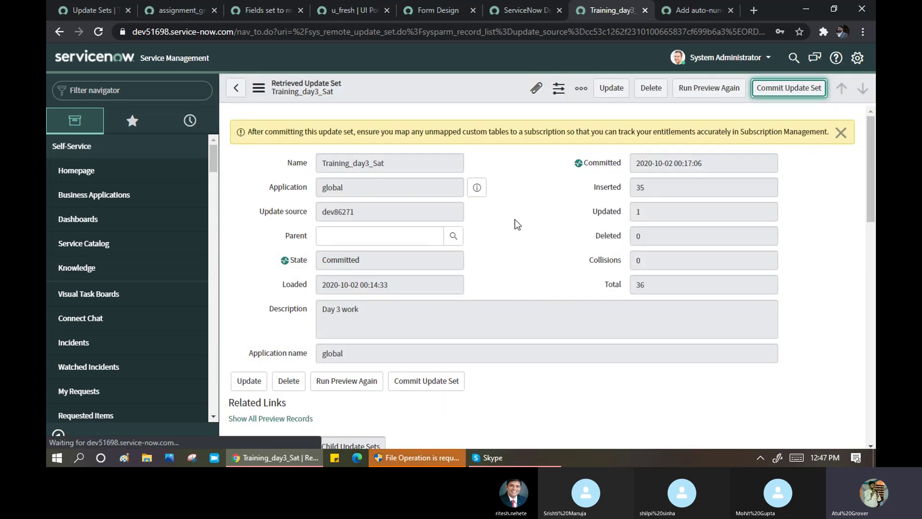
# - Review the Customer Updates list, then filter the navigator for 'Sun' to list the Sunday modules
pyautogui.scroll(-6, 515, 221)
pyautogui.scroll(-6, 514, 223)
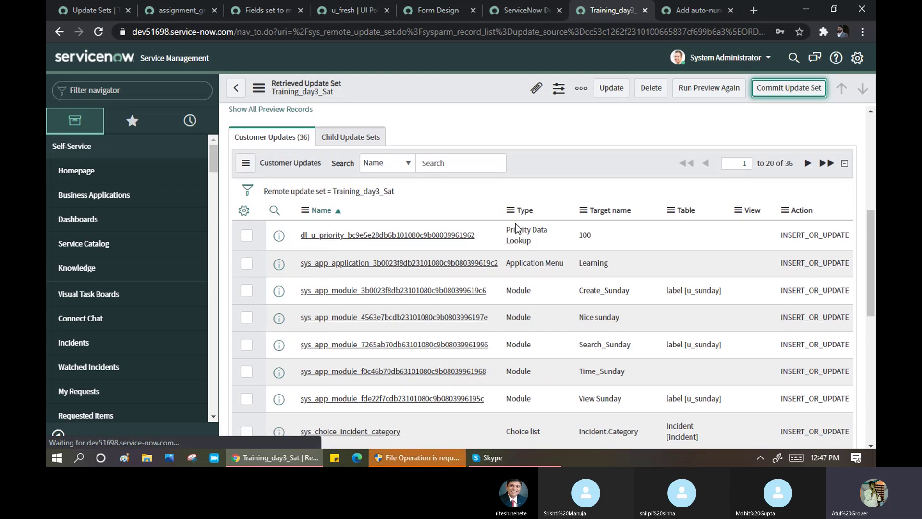
pyautogui.scroll(4, 515, 223)
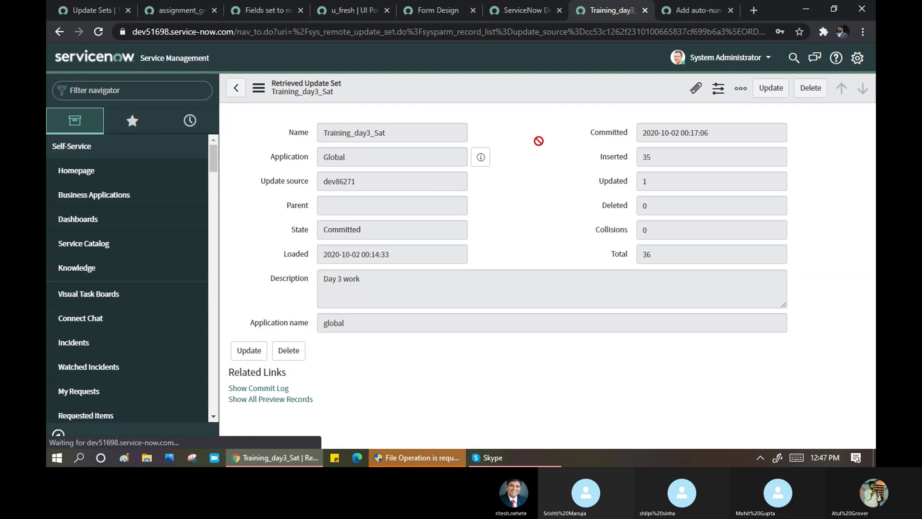
pyautogui.scroll(-3, 537, 146)
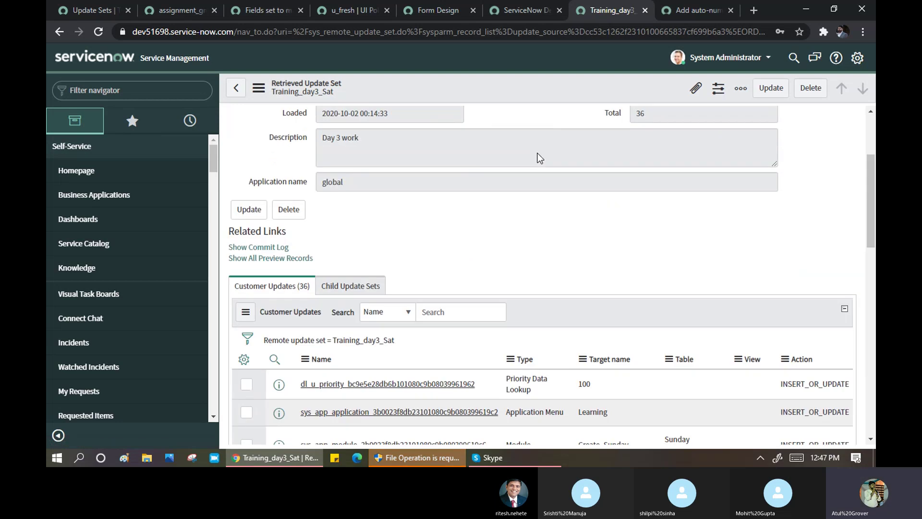
pyautogui.scroll(-5, 539, 159)
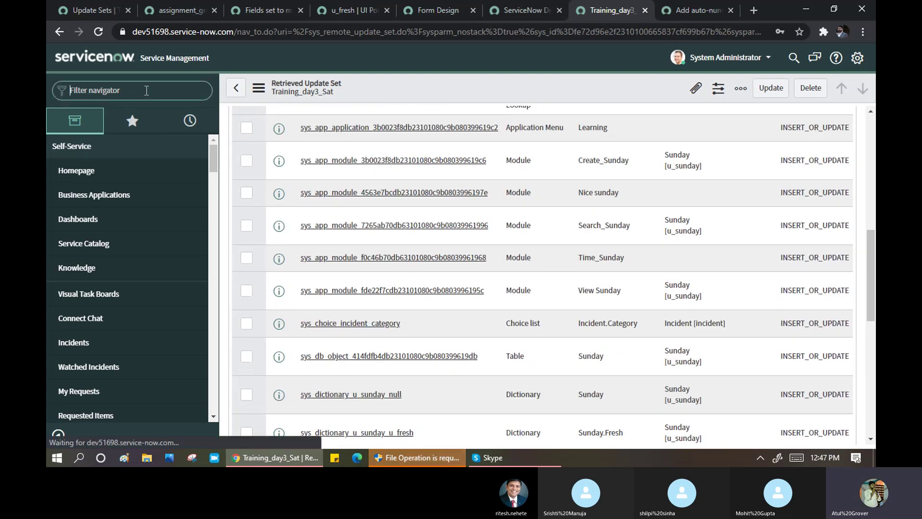
pyautogui.click(147, 91)
pyautogui.write('Sun')
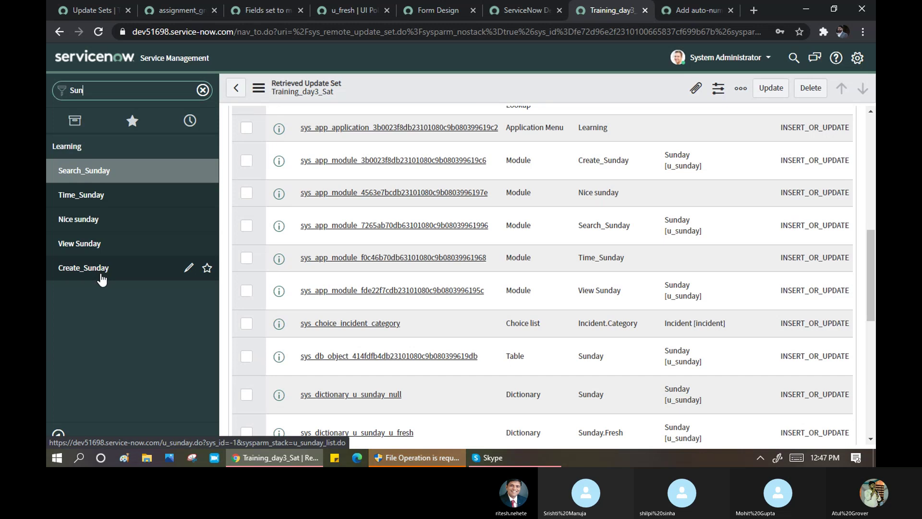
pyautogui.click(101, 276)
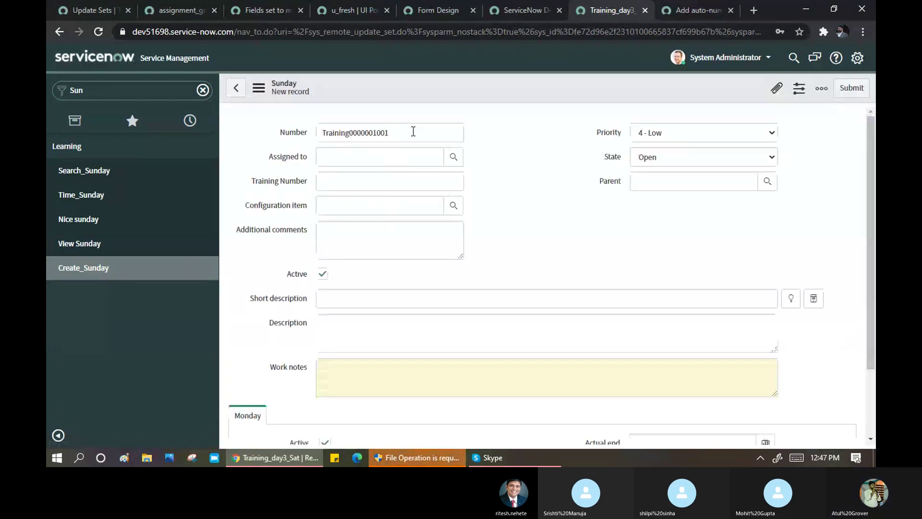
pyautogui.click(701, 158)
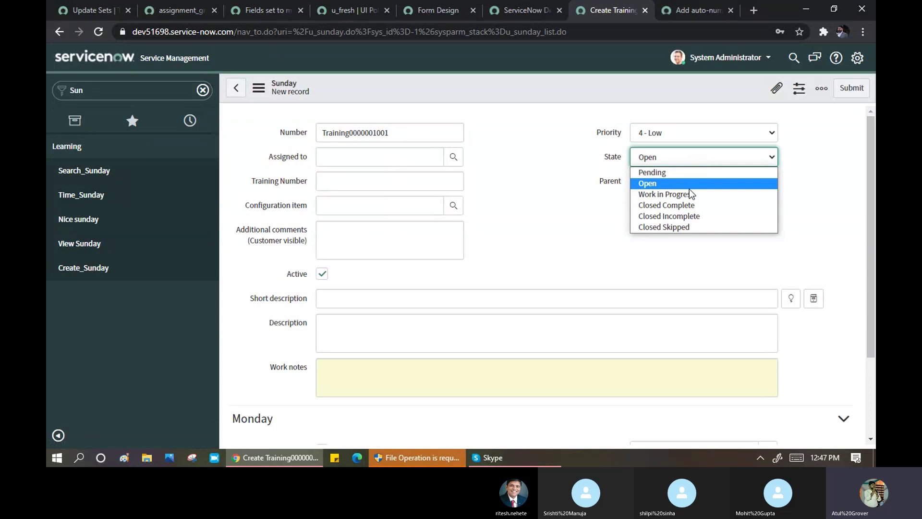
pyautogui.click(691, 196)
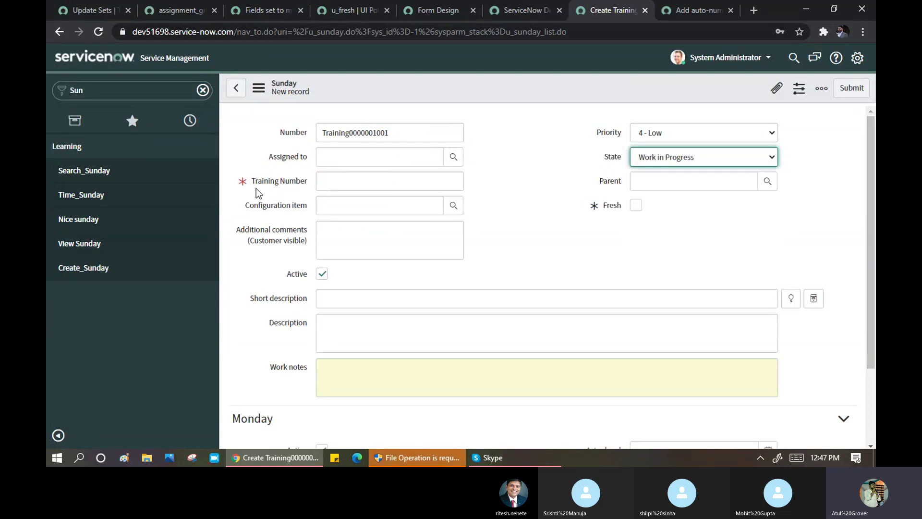
pyautogui.click(672, 160)
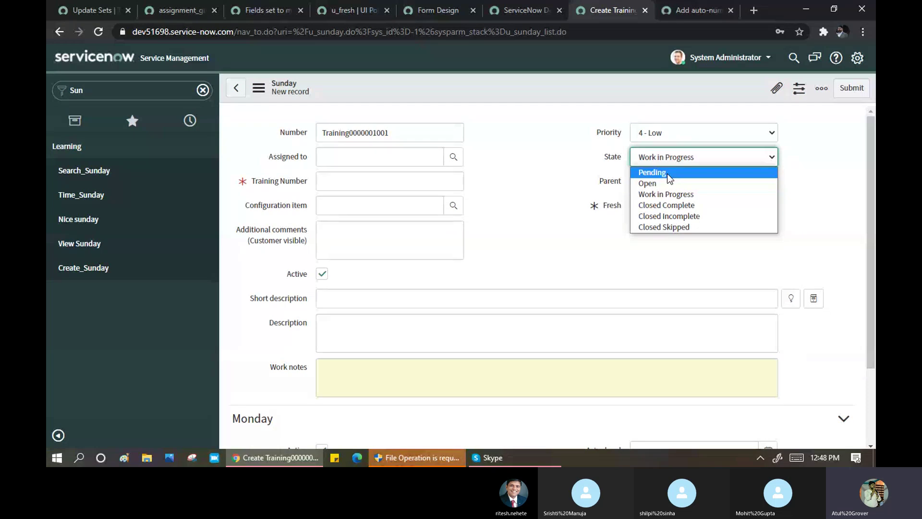
pyautogui.click(525, 159)
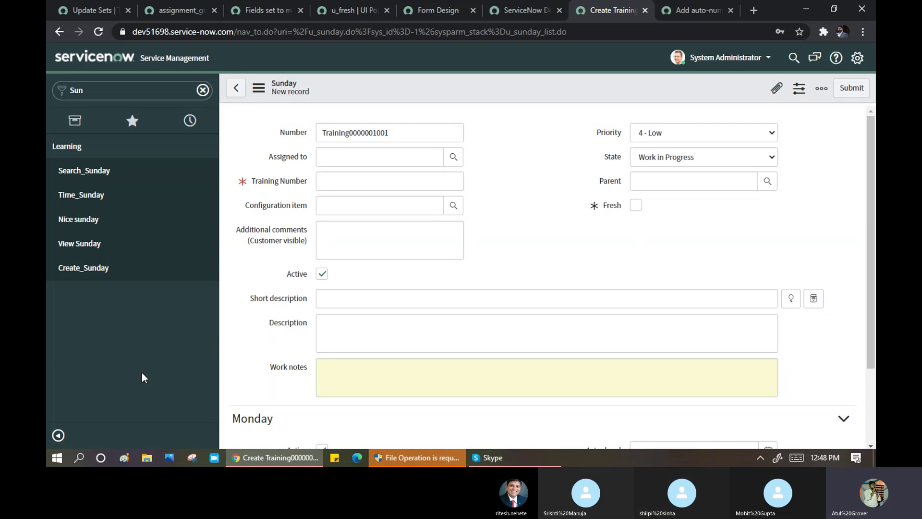
pyautogui.click(122, 91)
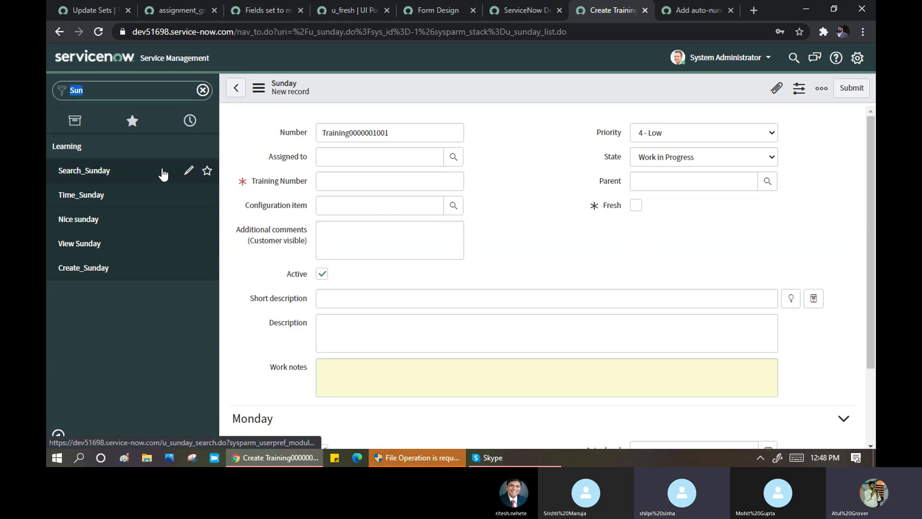
# - Filter on 'upda', discard the unsaved Sunday form, and open retrieved update set Training_day3_Sat
pyautogui.write('upda')
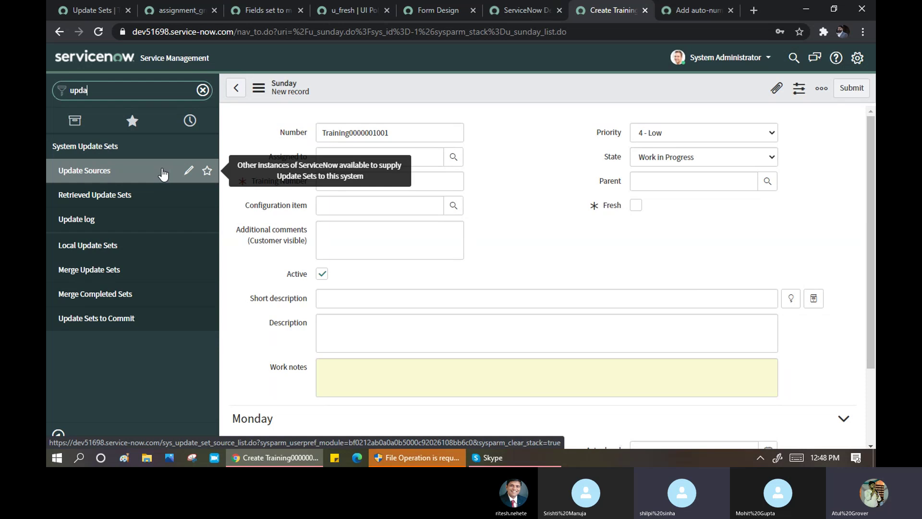
pyautogui.click(96, 197)
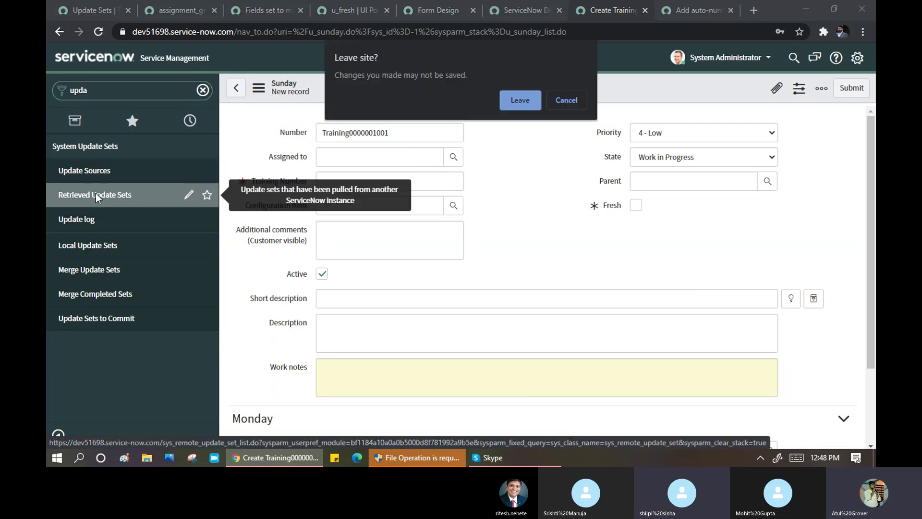
pyautogui.click(524, 101)
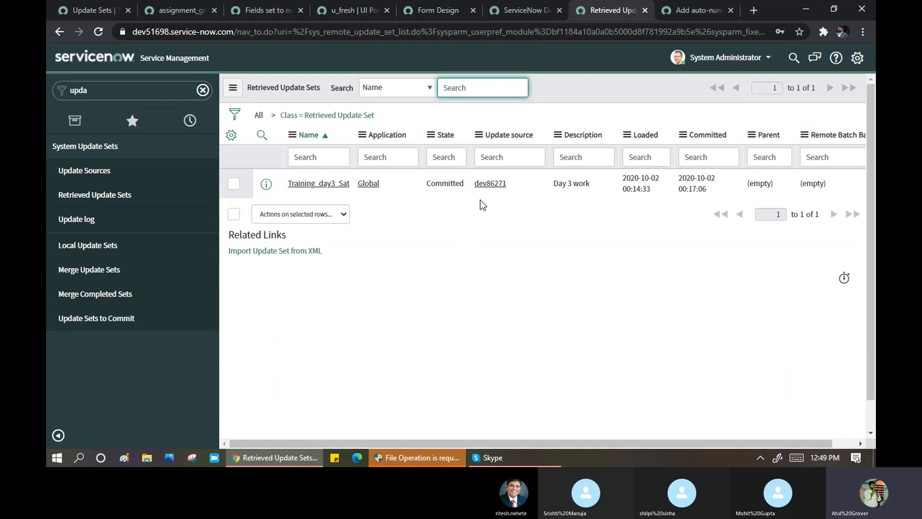
pyautogui.click(323, 183)
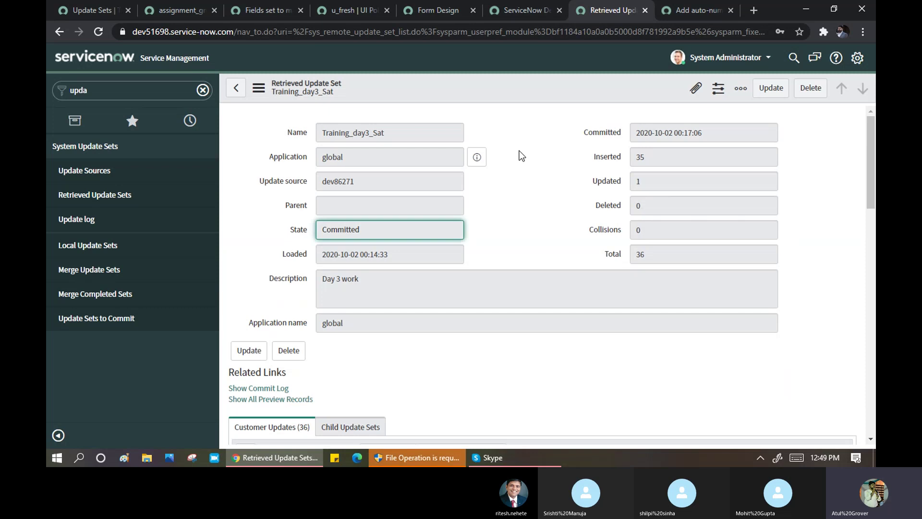
# - Review Training_day3_Sat's 36 customer updates and their bulk action options without applying any
pyautogui.scroll(-1, 522, 155)
pyautogui.scroll(-1, 520, 156)
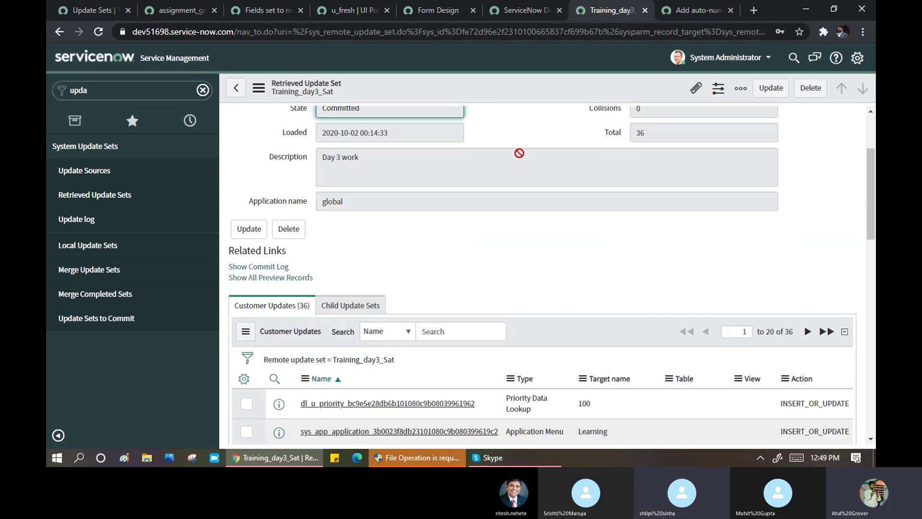
pyautogui.scroll(-2, 519, 157)
pyautogui.scroll(-10, 519, 158)
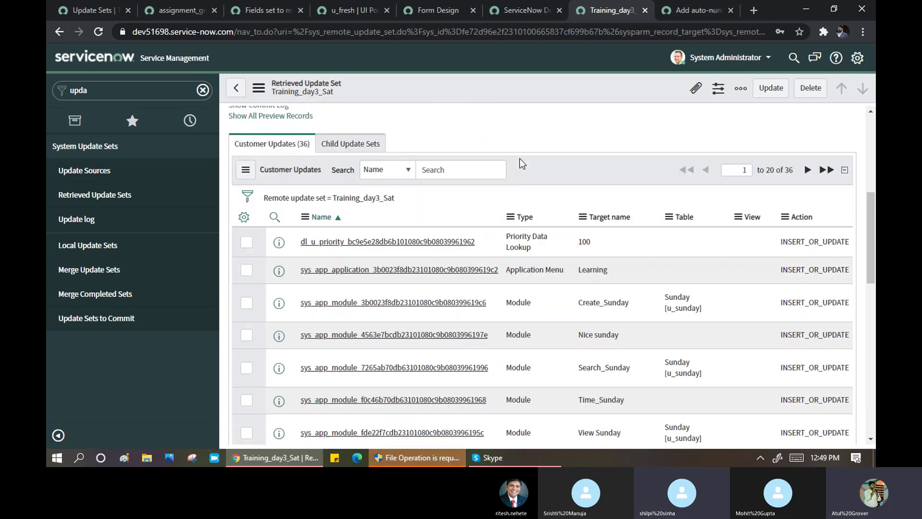
pyautogui.scroll(12, 518, 159)
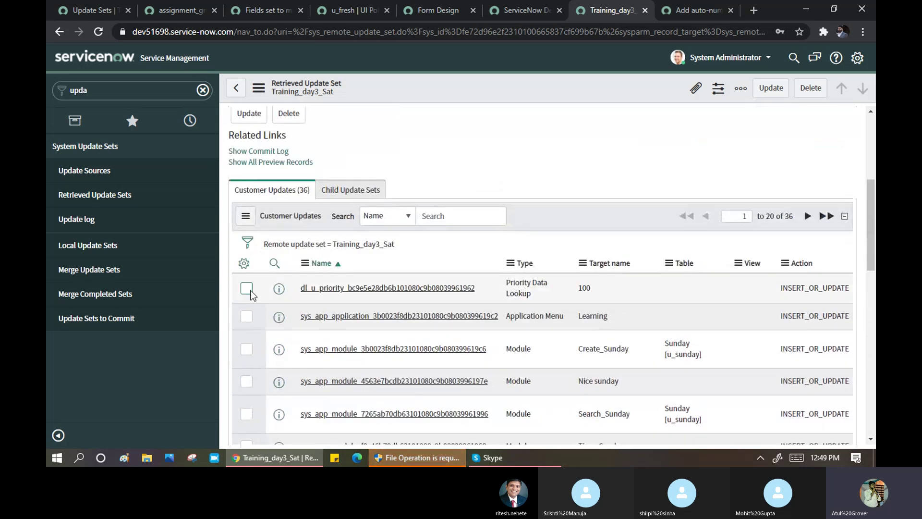
pyautogui.scroll(-10, 321, 278)
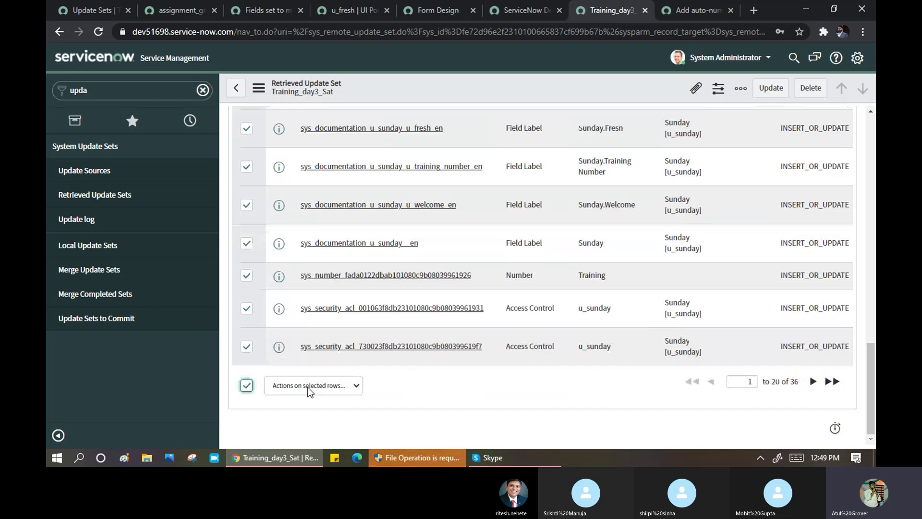
pyautogui.click(356, 386)
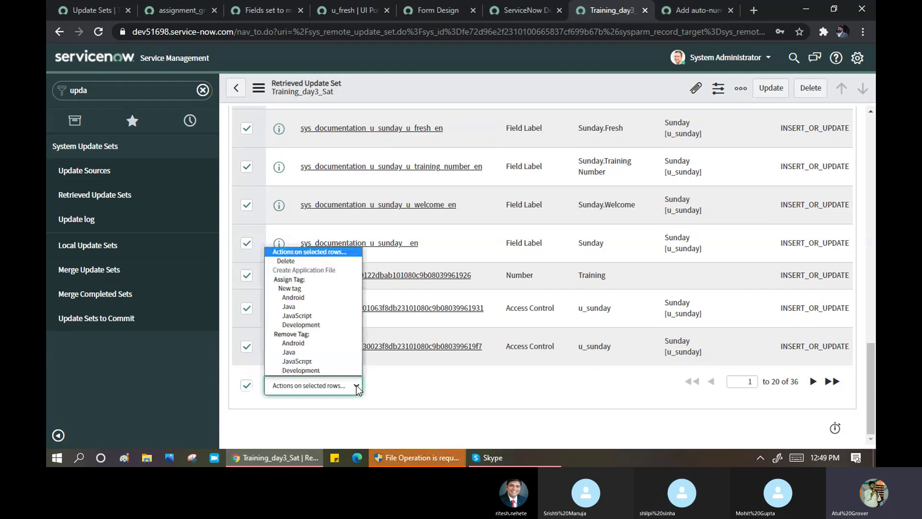
pyautogui.click(422, 391)
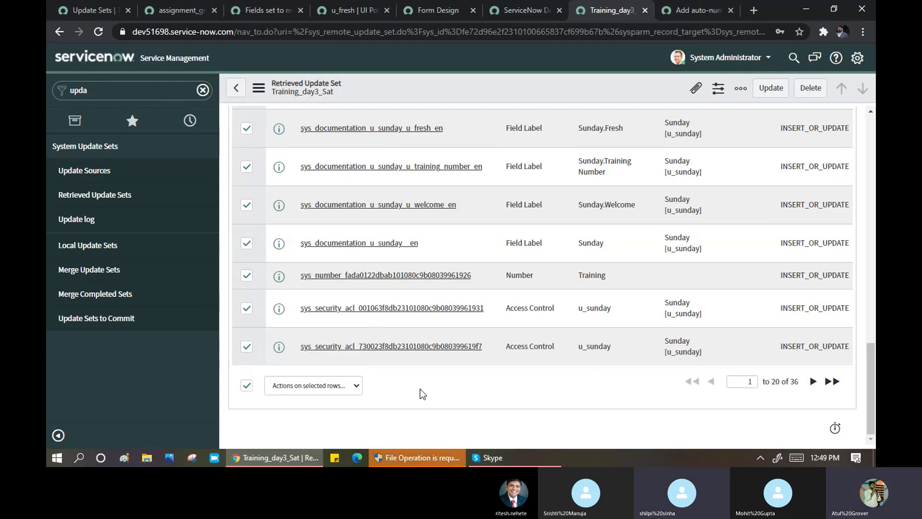
# - Check the empty Child Update Sets list, then view local update sets with Training_day3_Sat Complete
pyautogui.scroll(1, 422, 394)
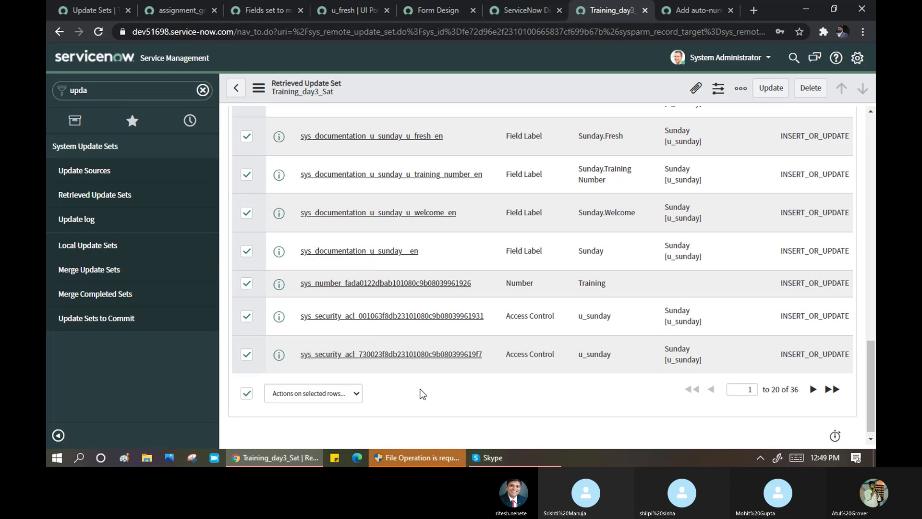
pyautogui.scroll(6, 422, 394)
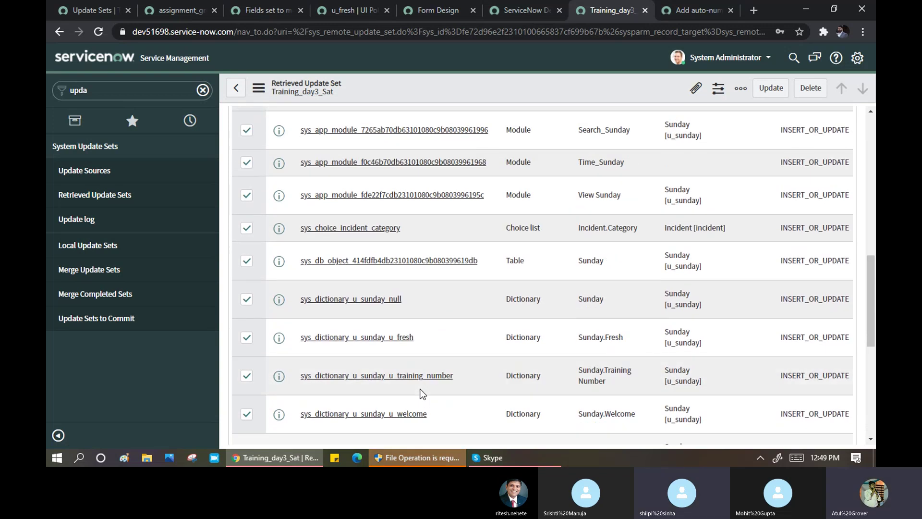
pyautogui.scroll(3, 421, 394)
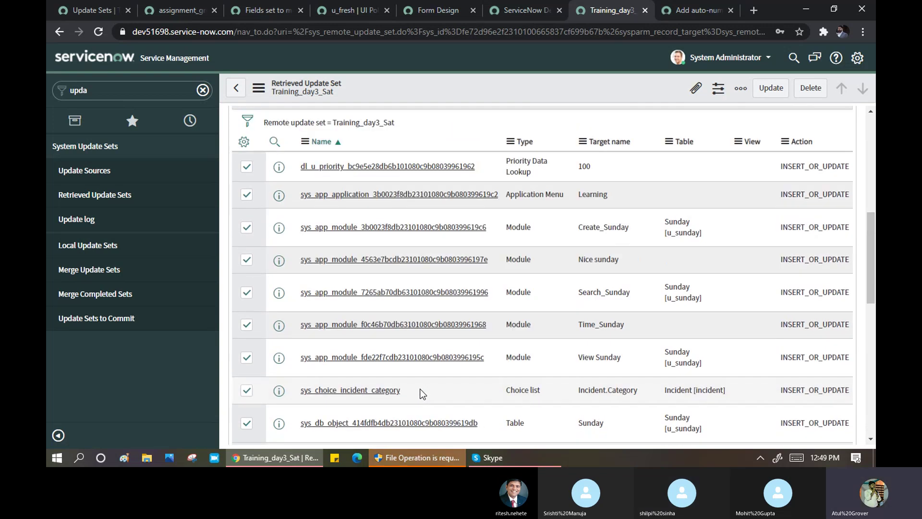
pyautogui.scroll(2, 422, 394)
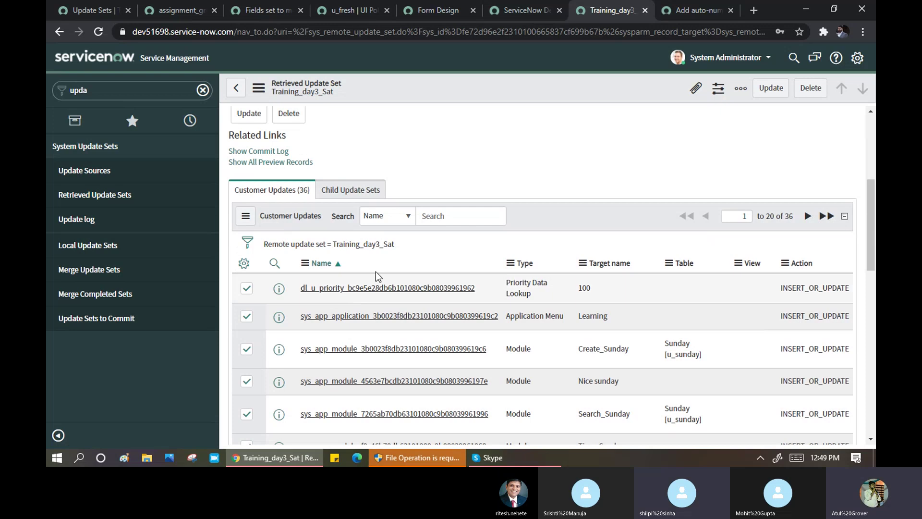
pyautogui.click(350, 191)
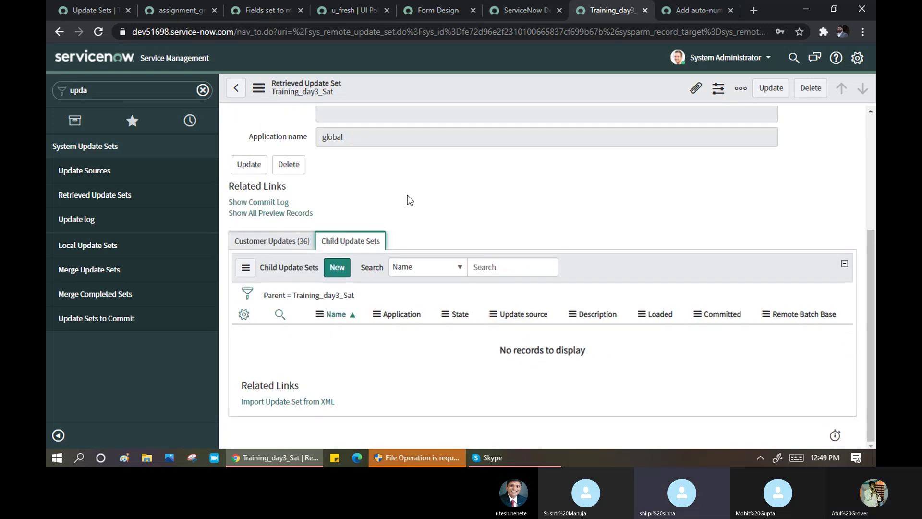
pyautogui.scroll(3, 407, 195)
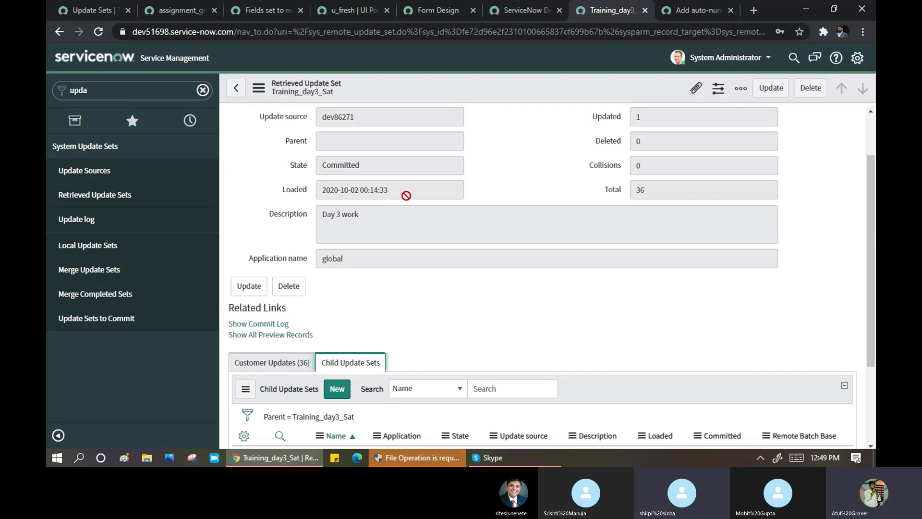
pyautogui.click(96, 248)
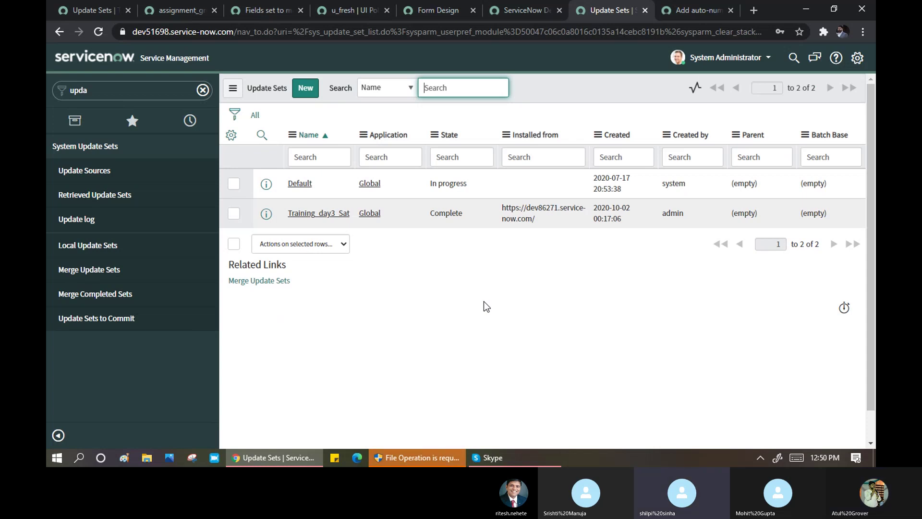
# - View Training_day3_Sat's customer updates, then list its 81 load log entries from dev86271
pyautogui.click(332, 217)
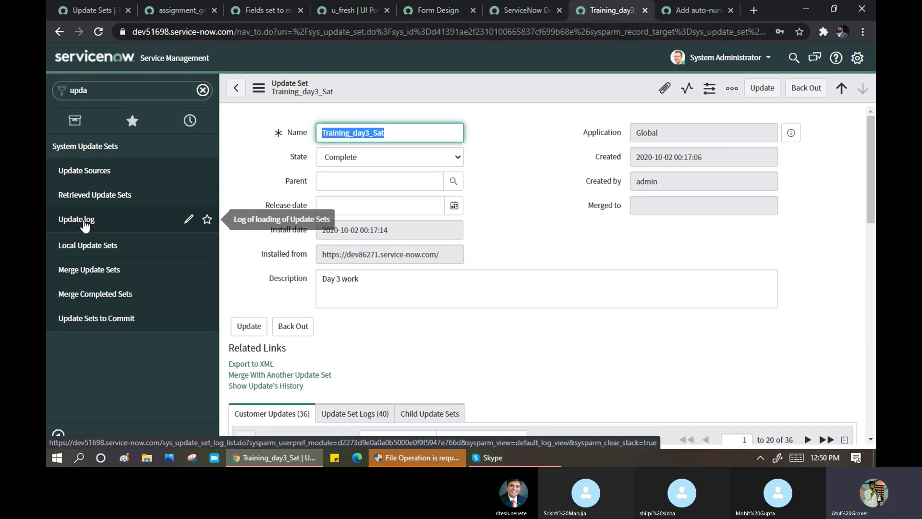
pyautogui.scroll(-3, 540, 346)
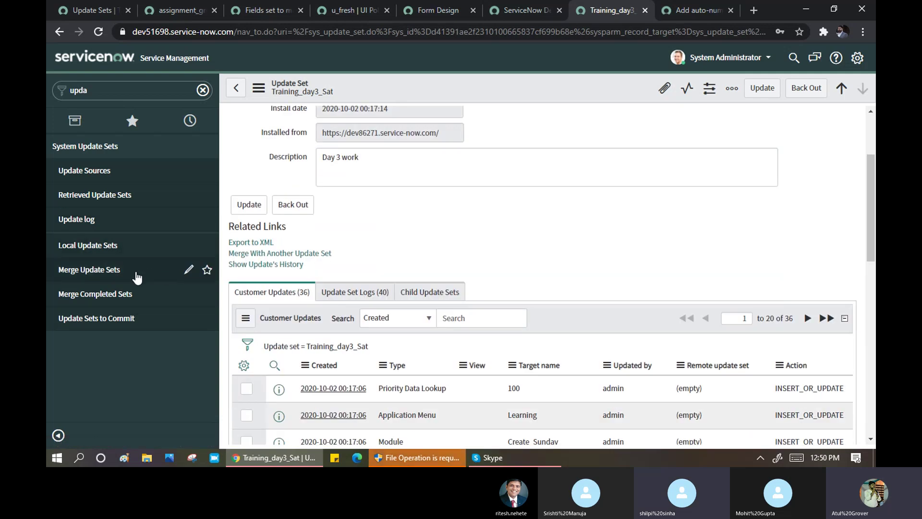
pyautogui.click(89, 221)
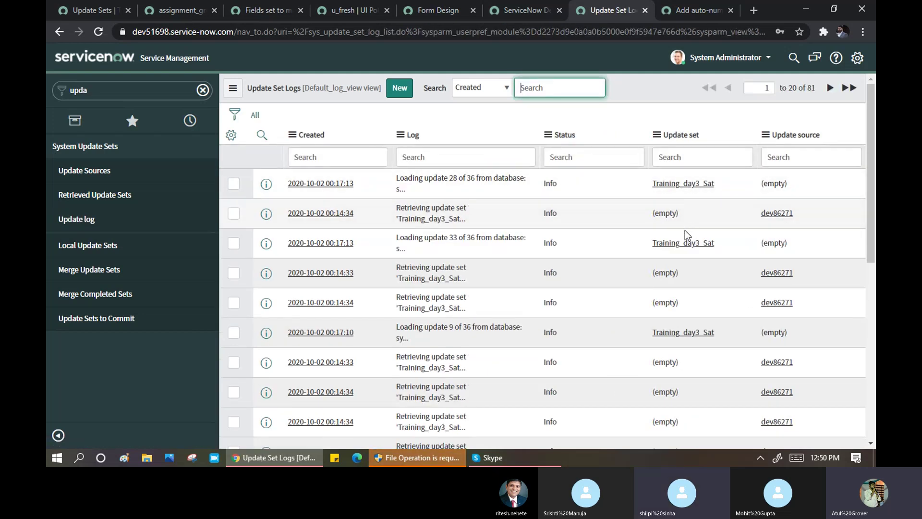
# - Scan the update set logs, then list retrieved sets still to commit, which is empty
pyautogui.scroll(-3, 685, 237)
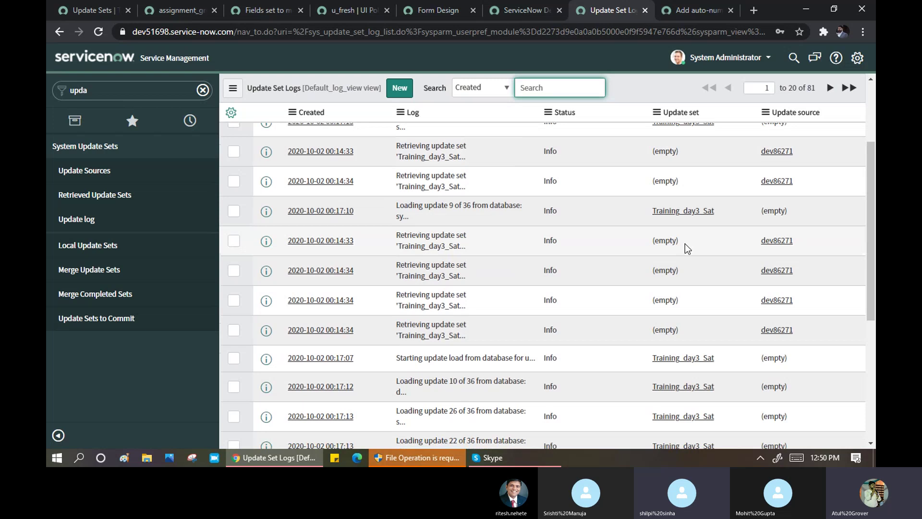
pyautogui.scroll(-1, 685, 243)
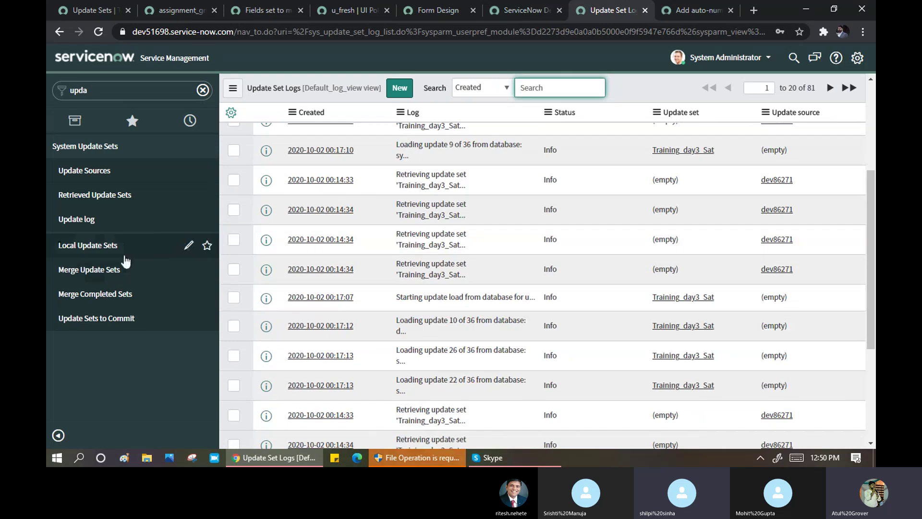
pyautogui.click(91, 321)
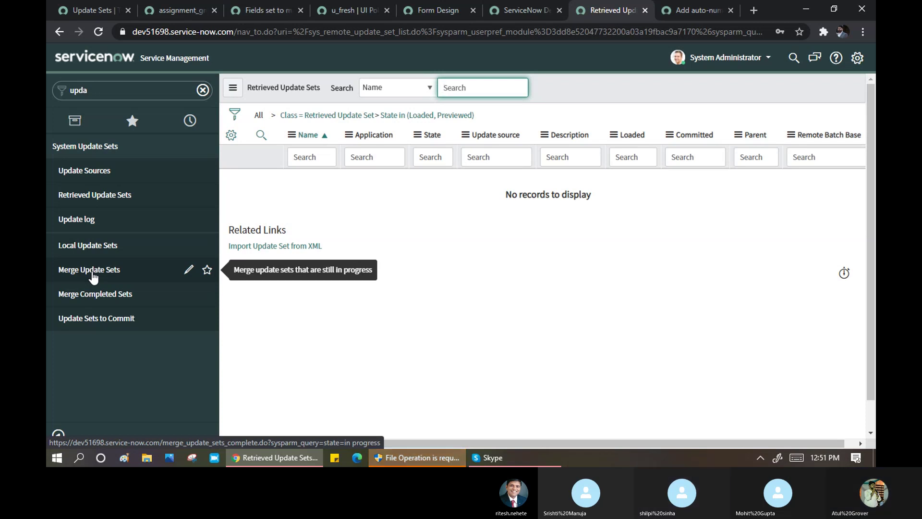
# - View the target's Merge Update Sets page, then the dev86271 Update Sets list
pyautogui.click(93, 277)
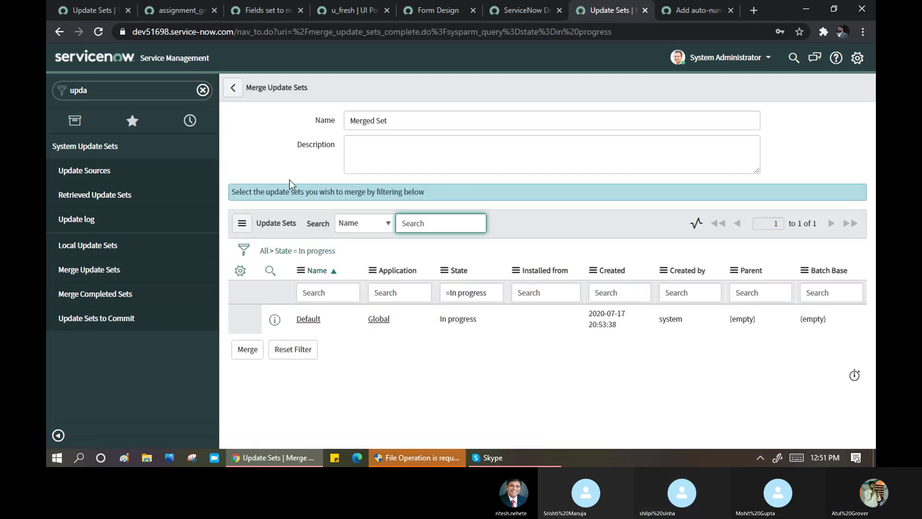
pyautogui.click(93, 12)
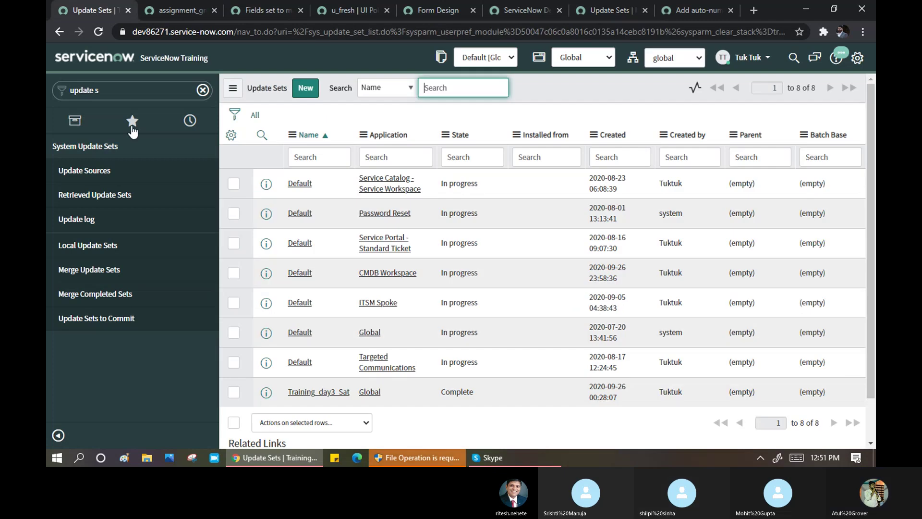
# - Open Merge Update Sets on dev86271, named 'Merged Set', listing seven in-progress Default sets
pyautogui.click(100, 274)
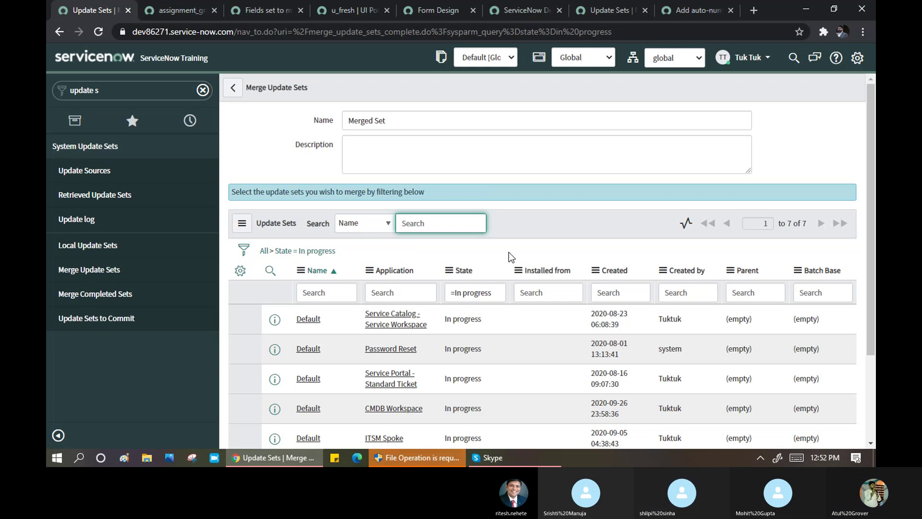
pyautogui.scroll(-3, 508, 252)
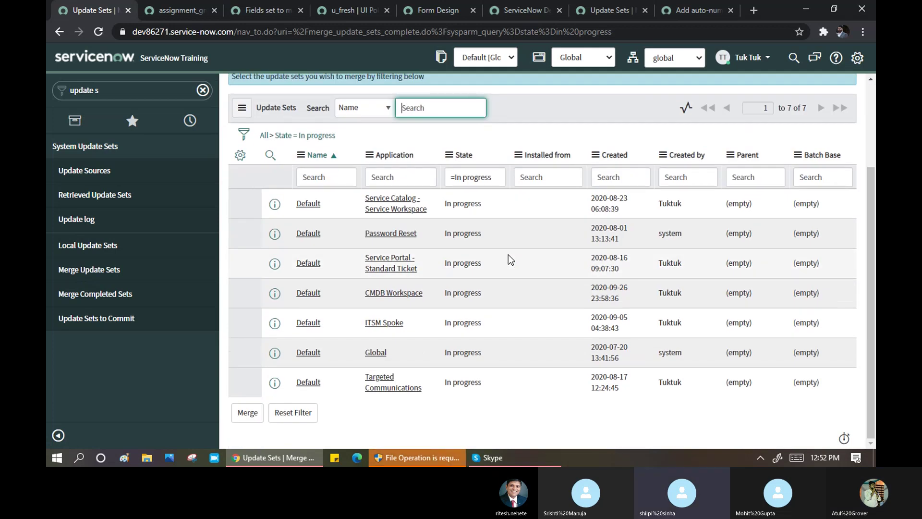
pyautogui.click(247, 379)
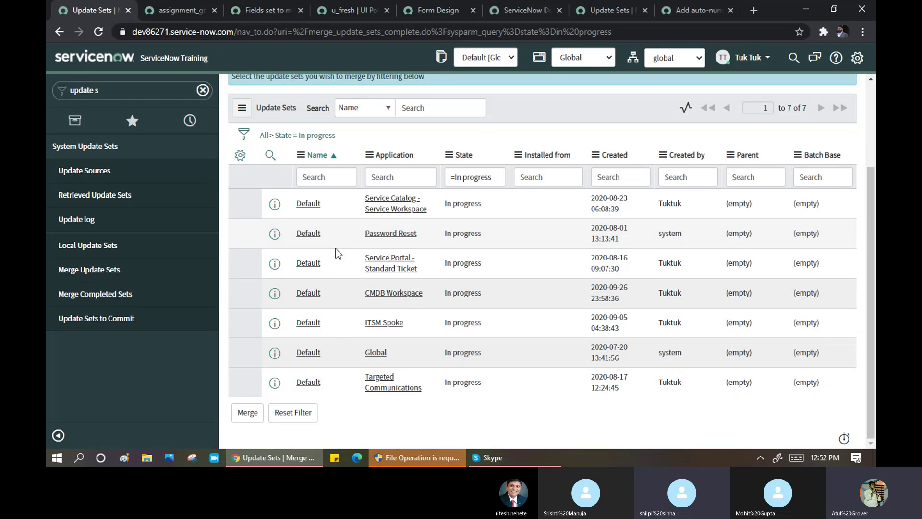
pyautogui.scroll(3, 337, 253)
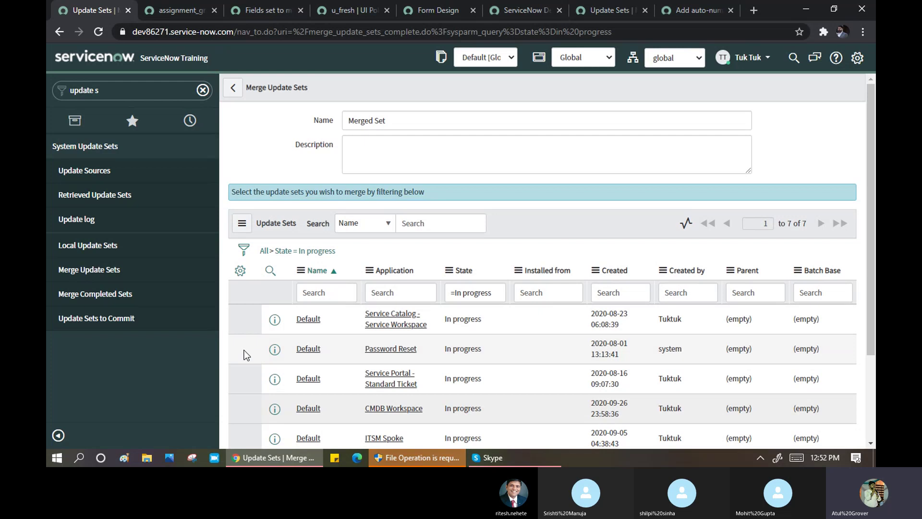
pyautogui.scroll(-3, 250, 393)
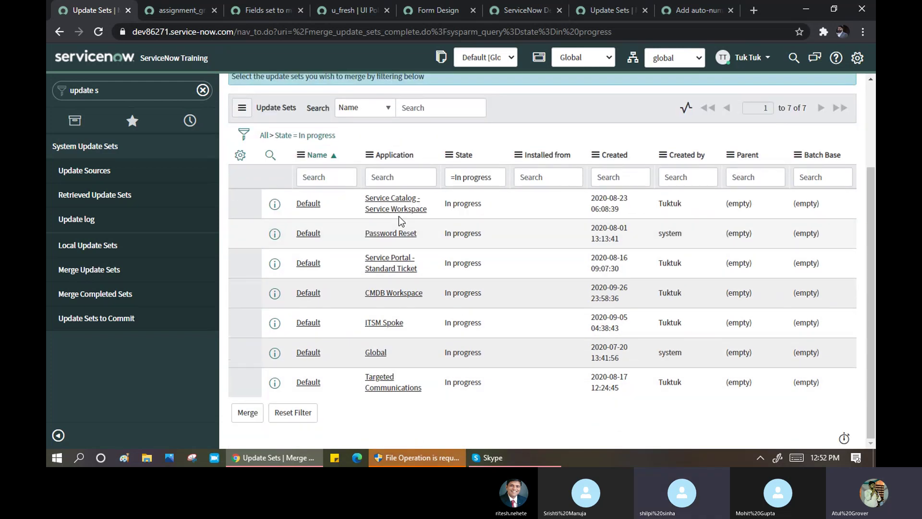
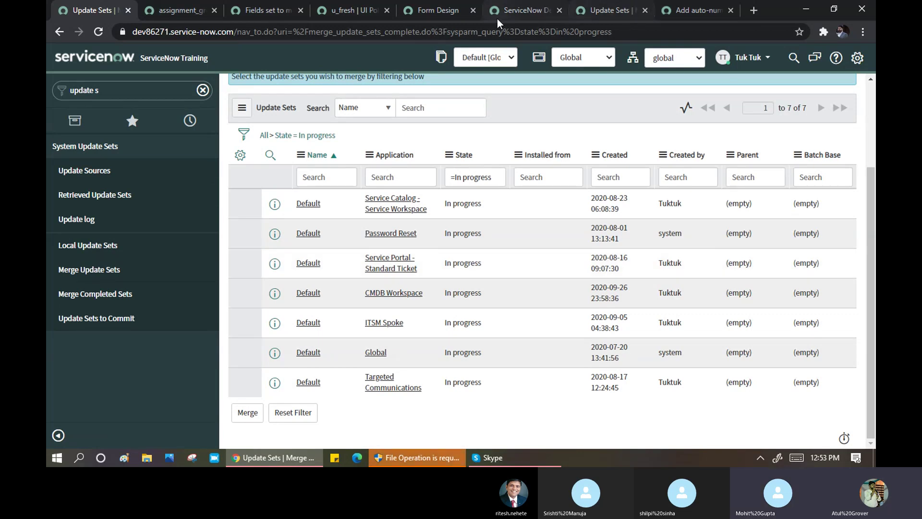
# - Copy the second instance's base URL from its Update Sets tab, then bring the Skype call forward
pyautogui.click(512, 7)
pyautogui.click(598, 13)
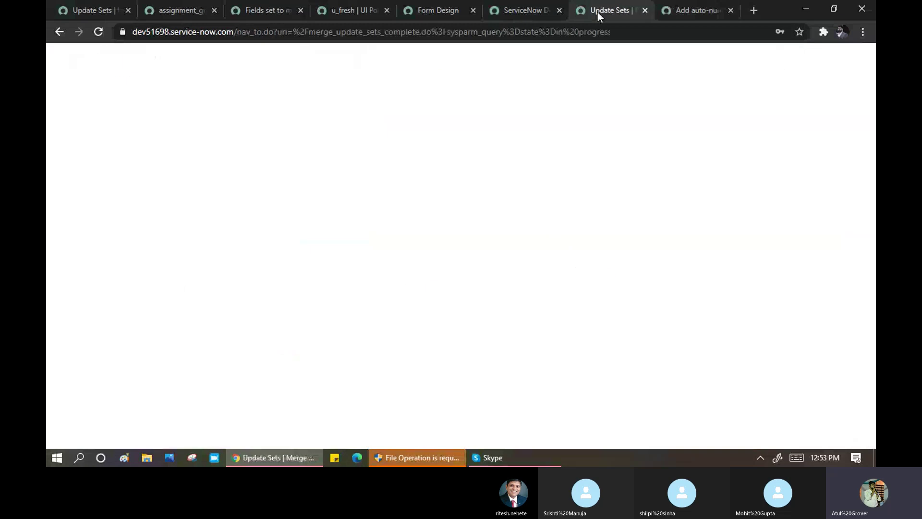
pyautogui.moveTo(131, 33); pyautogui.dragTo(243, 26)
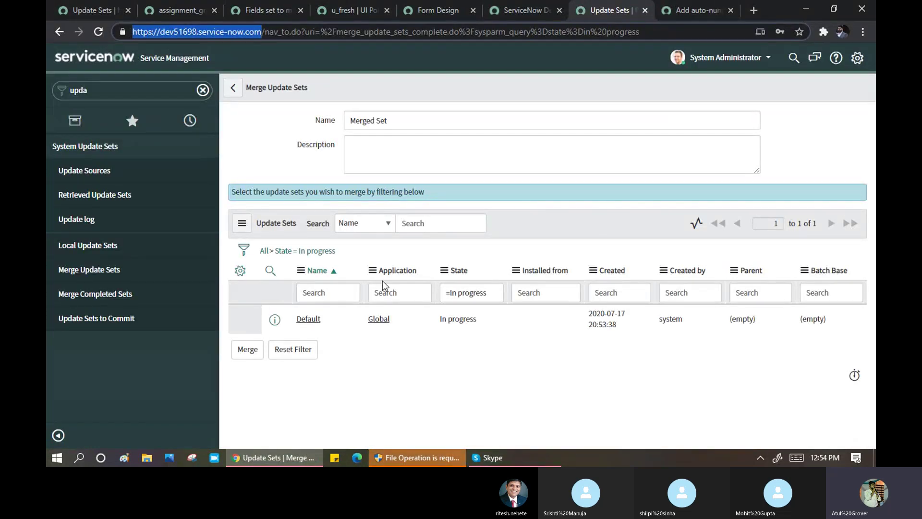
pyautogui.click(493, 457)
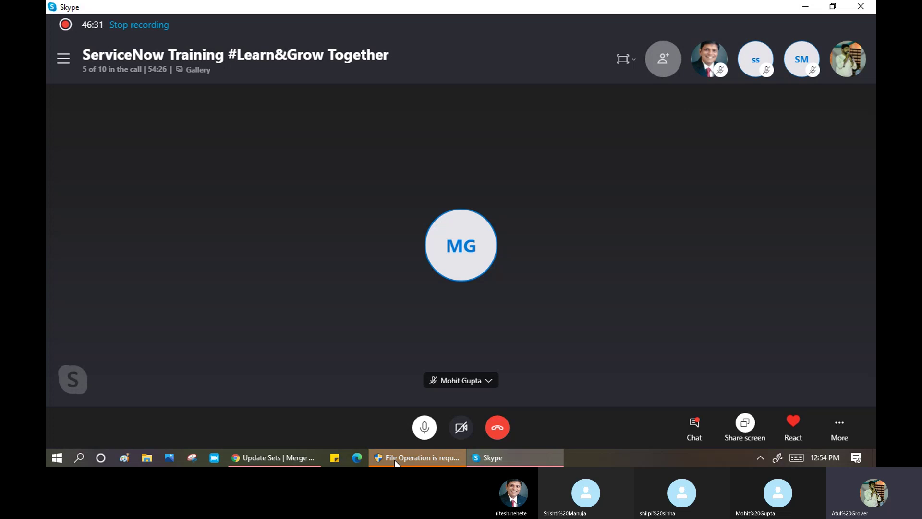
# - Post the instance URL with its admin username and password in the Skype call chat
pyautogui.click(695, 425)
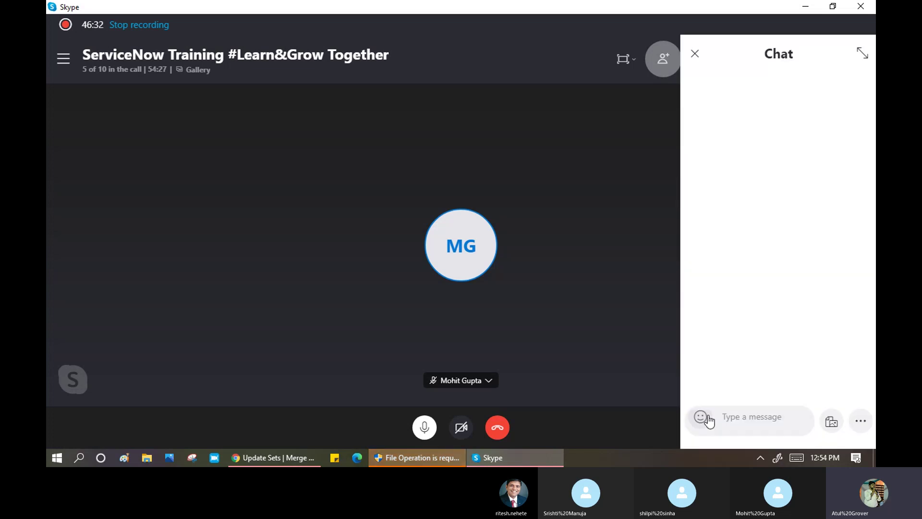
pyautogui.click(745, 418)
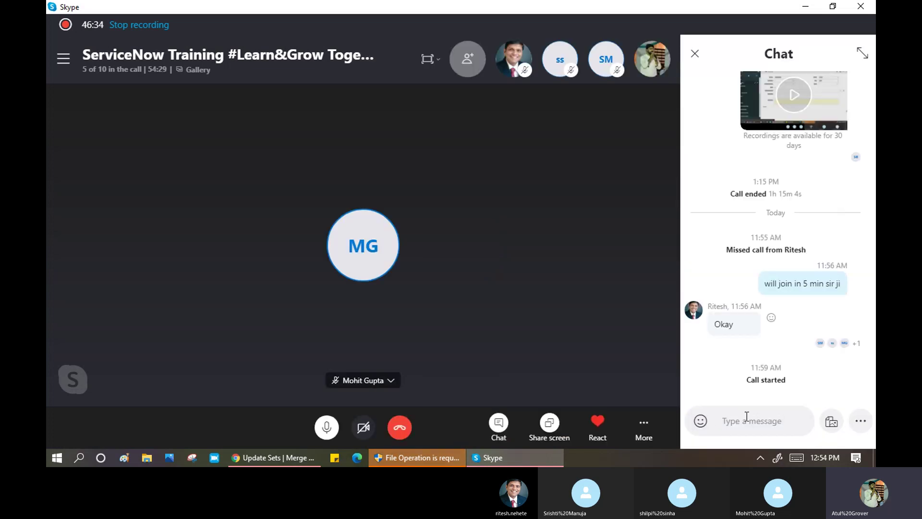
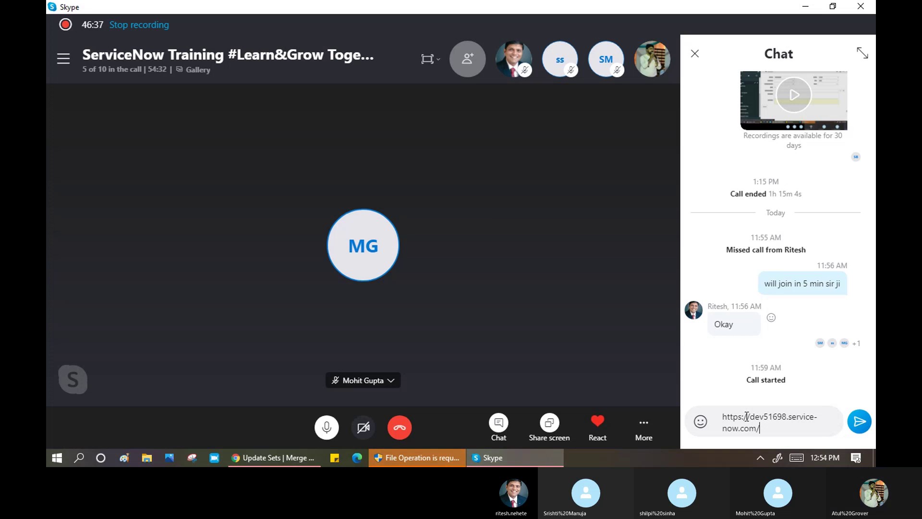
pyautogui.hotkey('shift', 'Return')
pyautogui.hotkey('shift', 'Return')
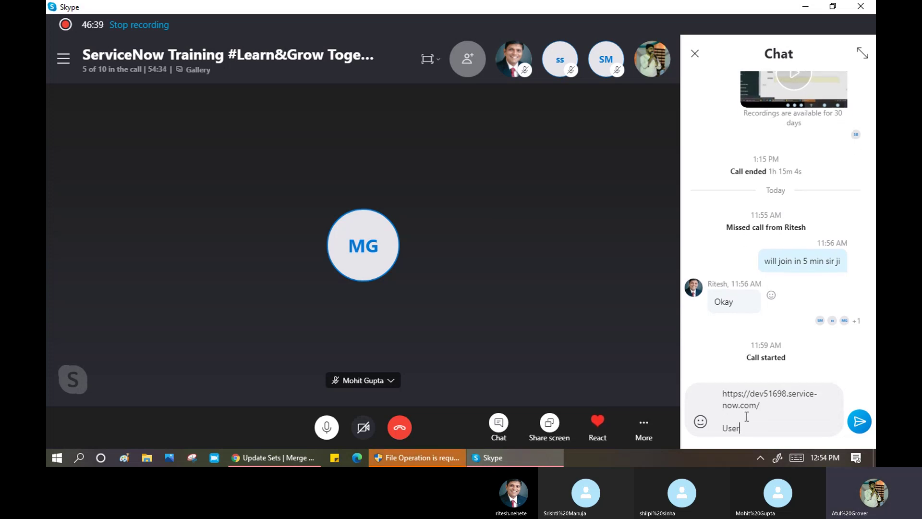
pyautogui.hotkey('shift', 'Return')
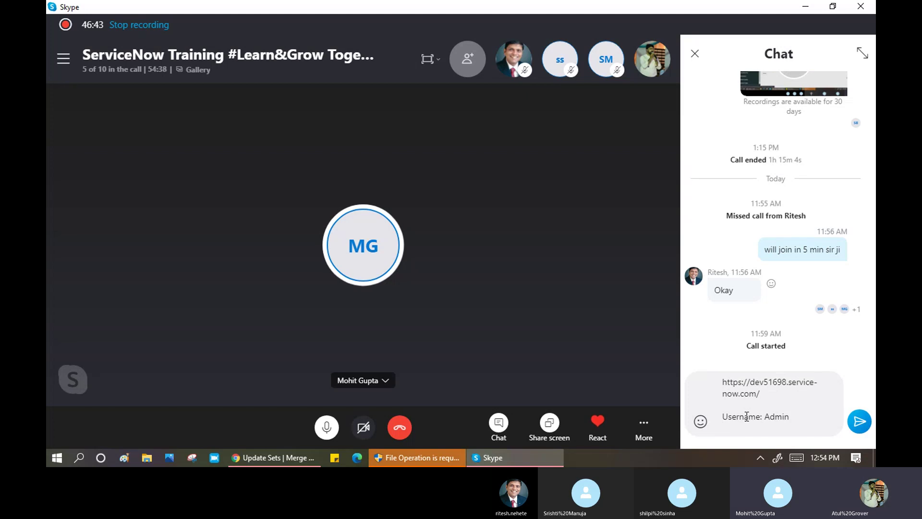
pyautogui.press('BackSpace')
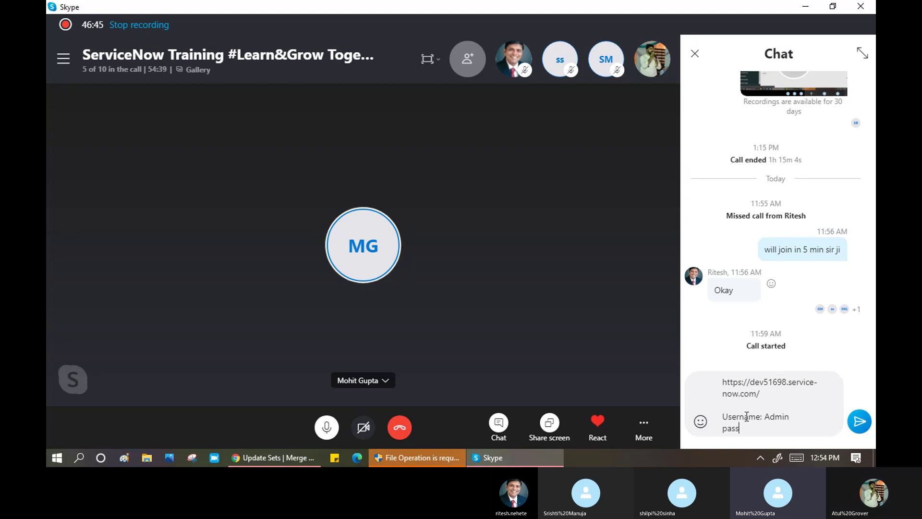
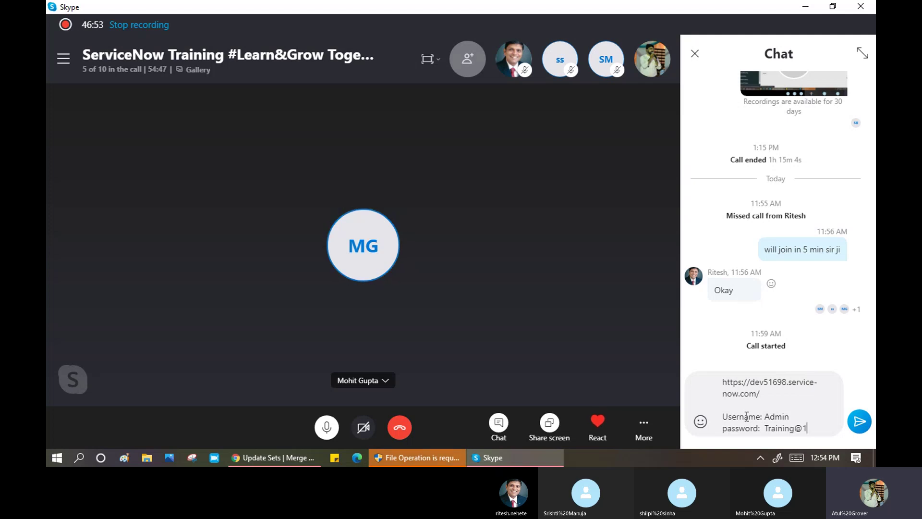
pyautogui.press('Return')
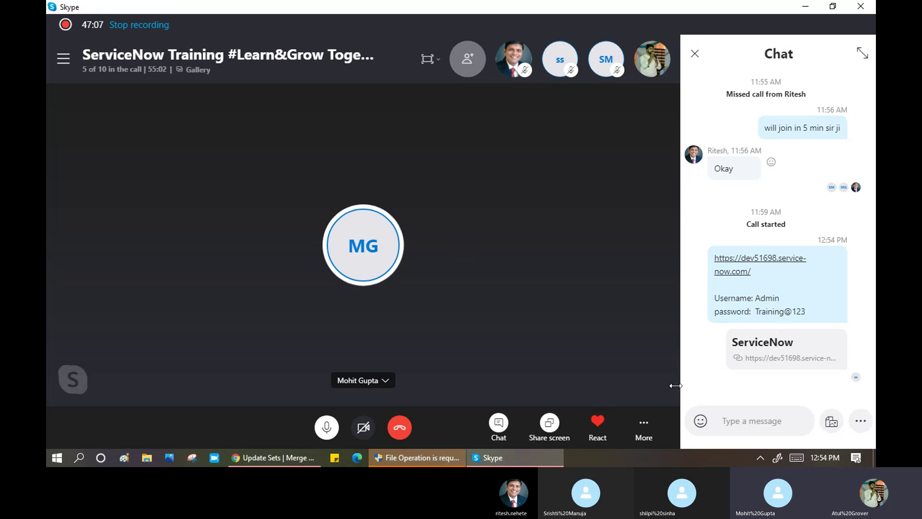
pyautogui.click(283, 458)
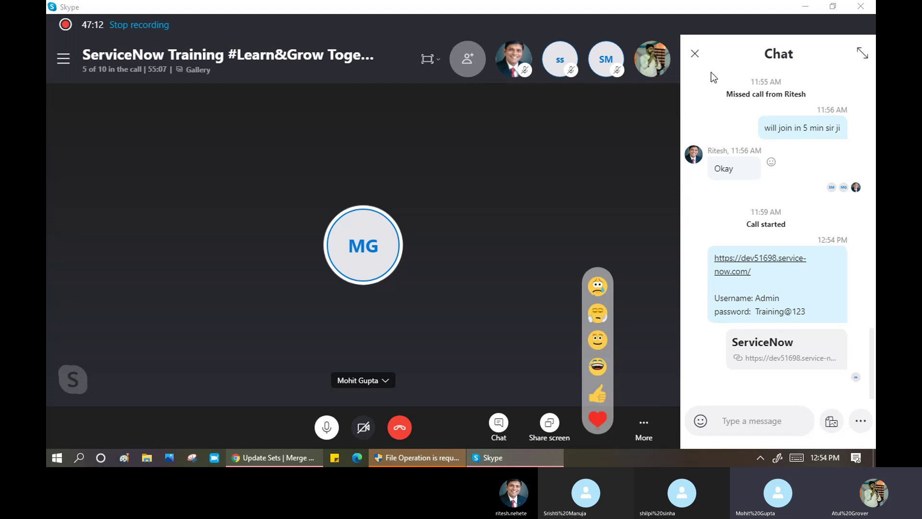
pyautogui.click(276, 460)
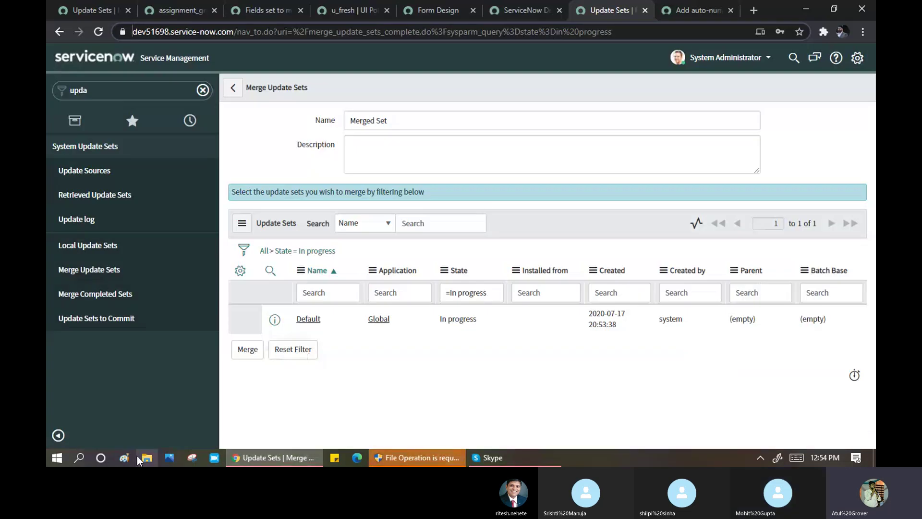
# - Switch from Chrome to a blank Paint canvas
pyautogui.click(124, 462)
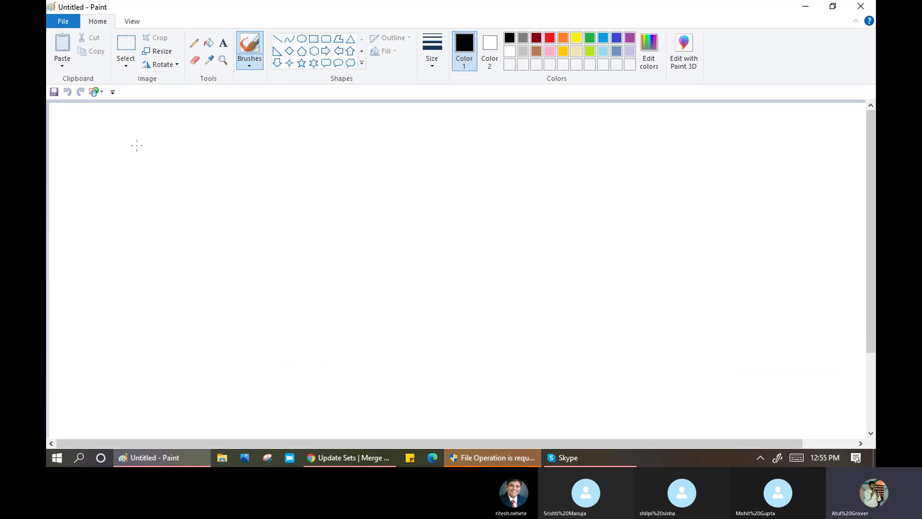
# - Place the text labels Dev, Test/QA and PROD diagonally down the canvas
pyautogui.moveTo(137, 145); pyautogui.dragTo(257, 208)
pyautogui.hotkey('ctrl', 'z')
pyautogui.click(223, 45)
pyautogui.moveTo(144, 160)
pyautogui.mouseDown()
pyautogui.moveTo(245, 226)
pyautogui.moveTo(451, 228)
pyautogui.mouseUp()
pyautogui.write('Dev')
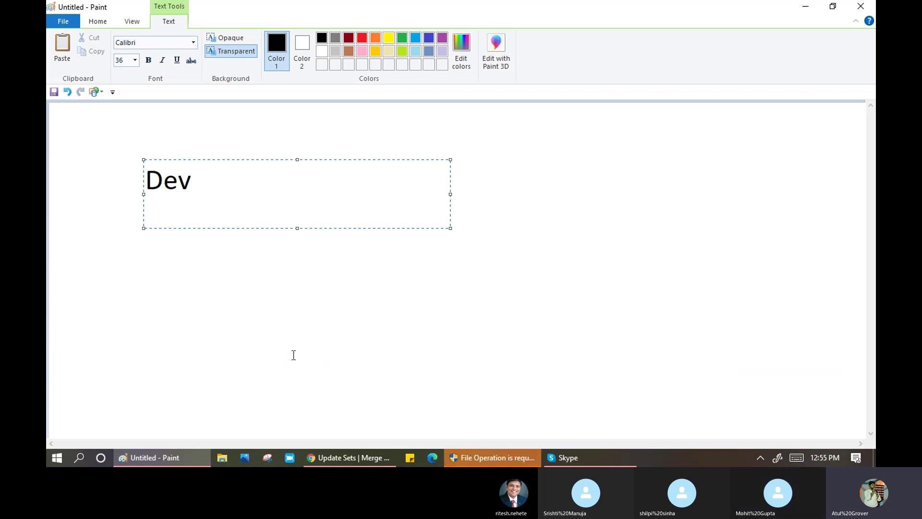
pyautogui.click(264, 134)
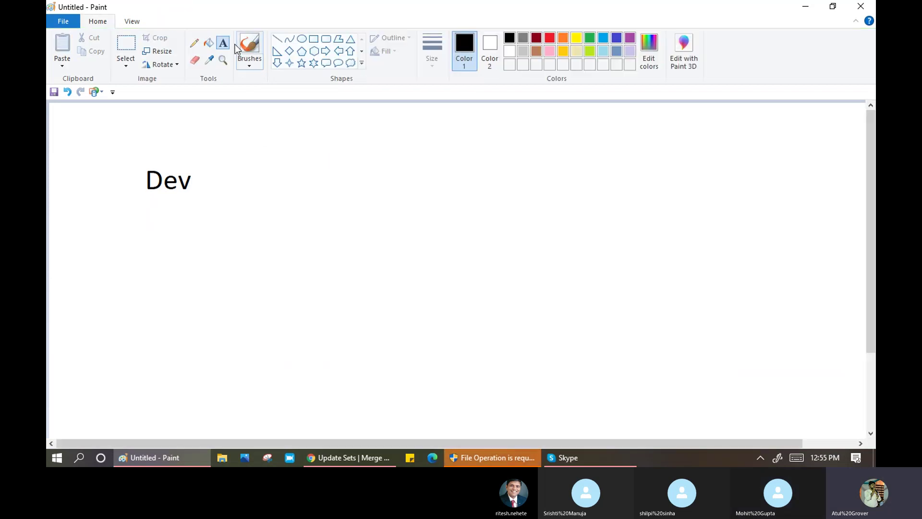
pyautogui.moveTo(218, 225); pyautogui.dragTo(315, 284)
pyautogui.write('Test/QA')
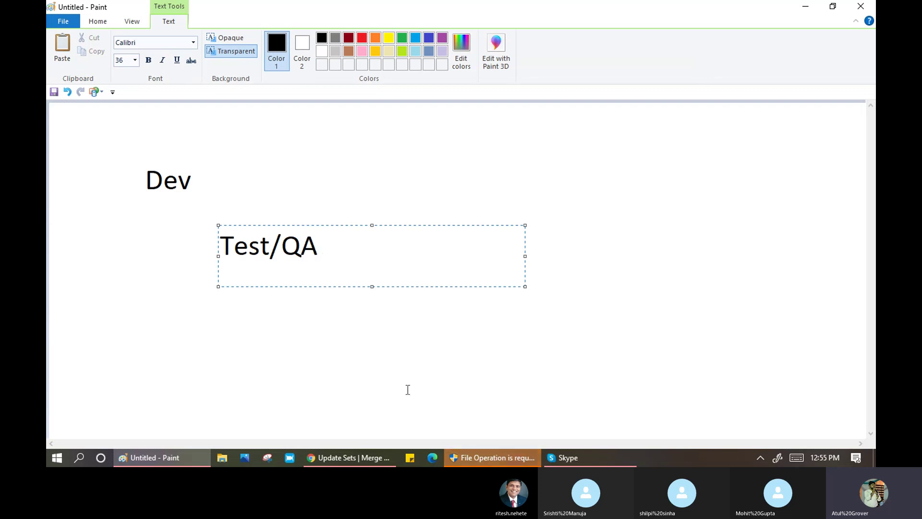
pyautogui.click(408, 390)
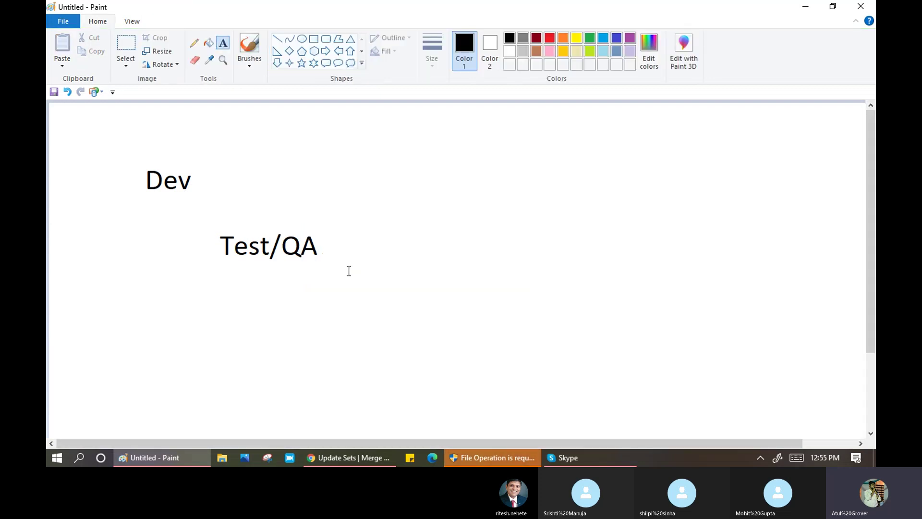
pyautogui.moveTo(456, 309); pyautogui.dragTo(461, 314)
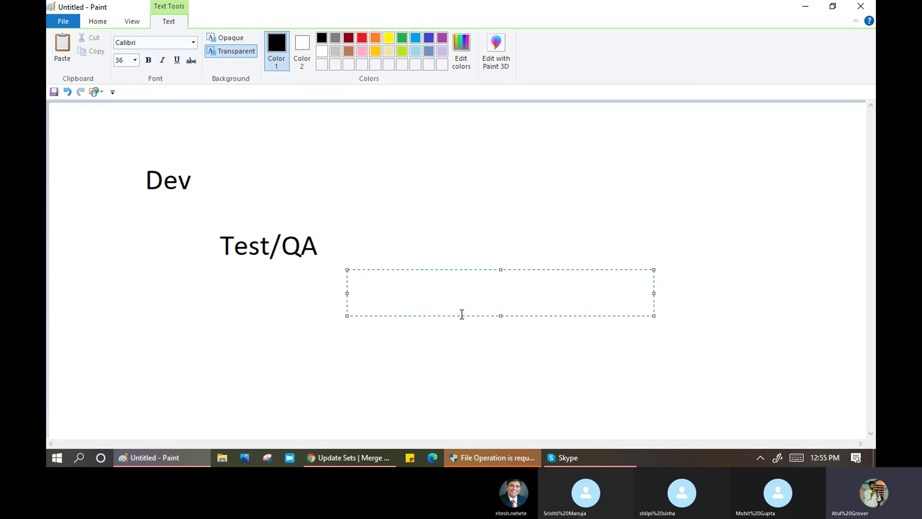
pyautogui.write('PROD')
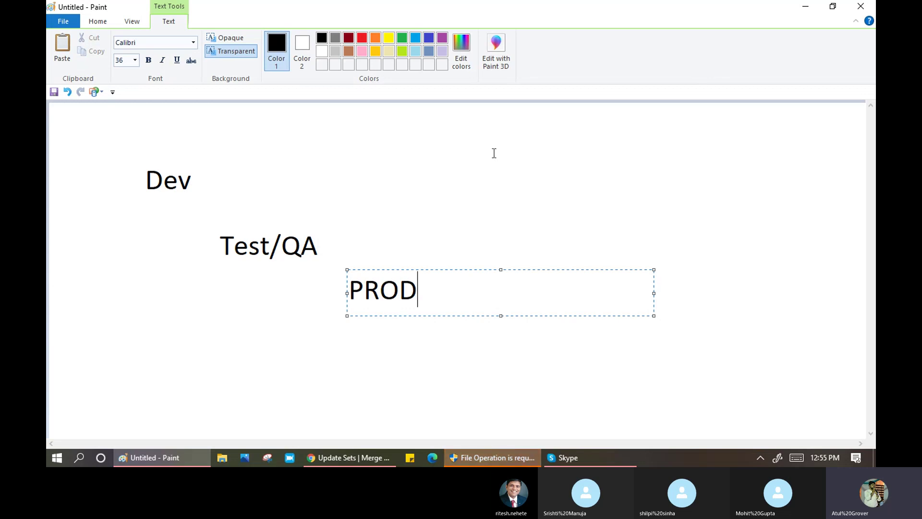
pyautogui.click(524, 210)
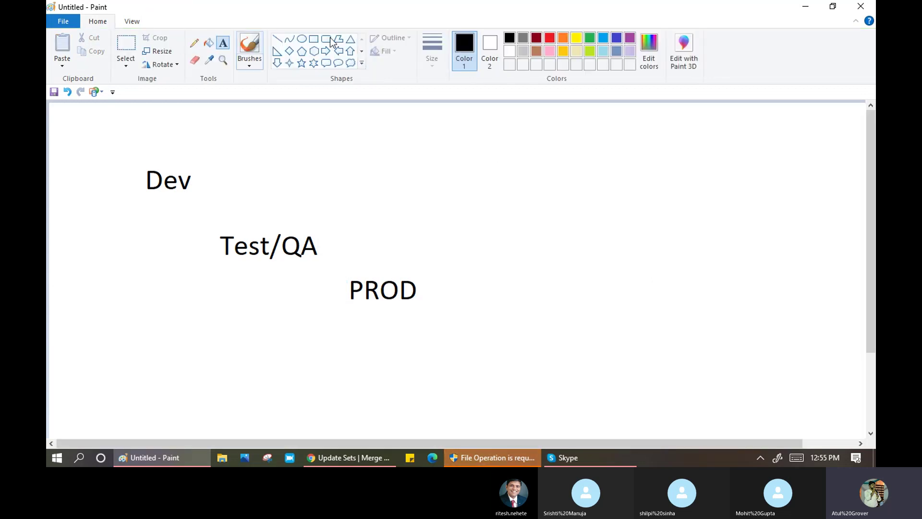
# - Draw straight lines: Dev to Test/QA in green, Test/QA to PROD and PROD to Dev in blue
pyautogui.click(290, 39)
pyautogui.click(590, 38)
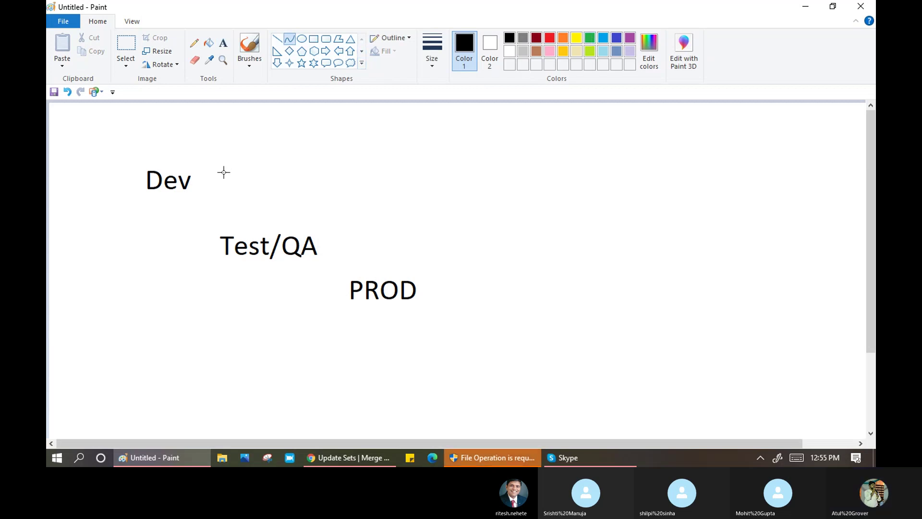
pyautogui.moveTo(197, 181)
pyautogui.mouseDown()
pyautogui.moveTo(227, 175)
pyautogui.moveTo(256, 236)
pyautogui.mouseUp()
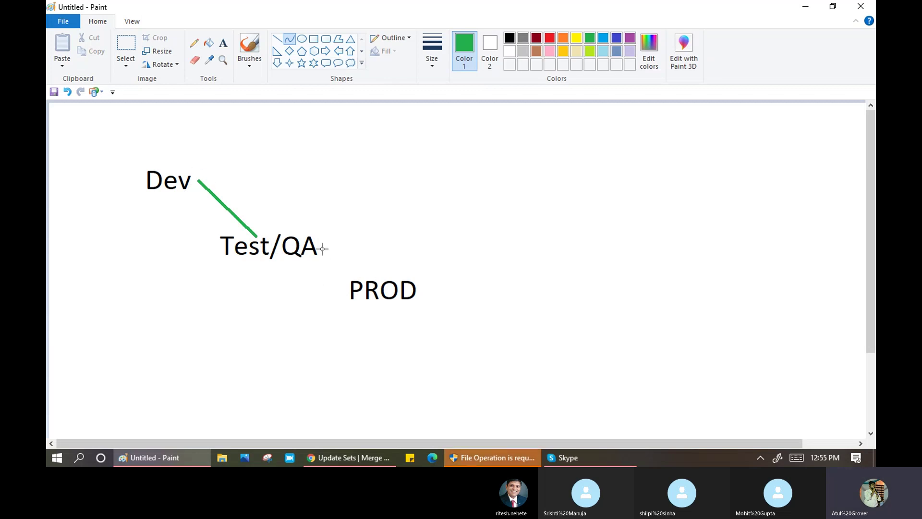
pyautogui.moveTo(319, 245); pyautogui.dragTo(365, 228)
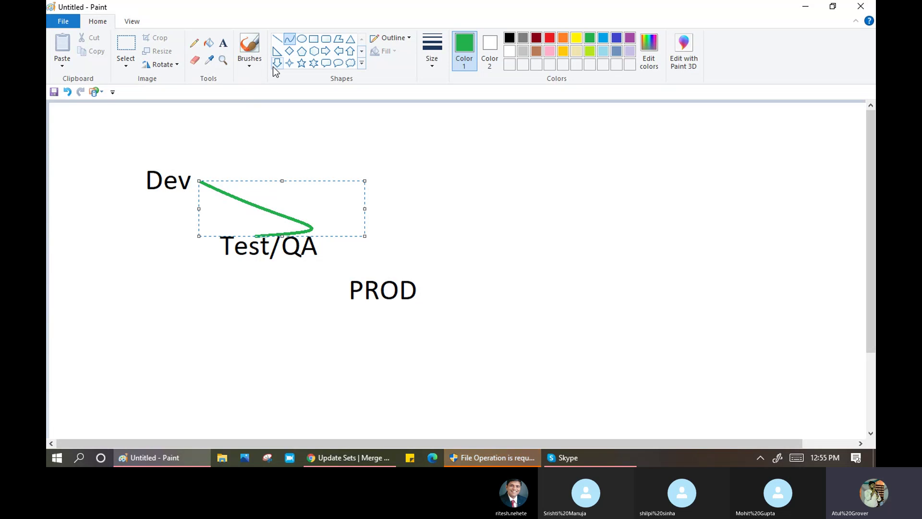
pyautogui.hotkey('ctrl', 'z')
pyautogui.click(277, 39)
pyautogui.moveTo(194, 188); pyautogui.dragTo(258, 231)
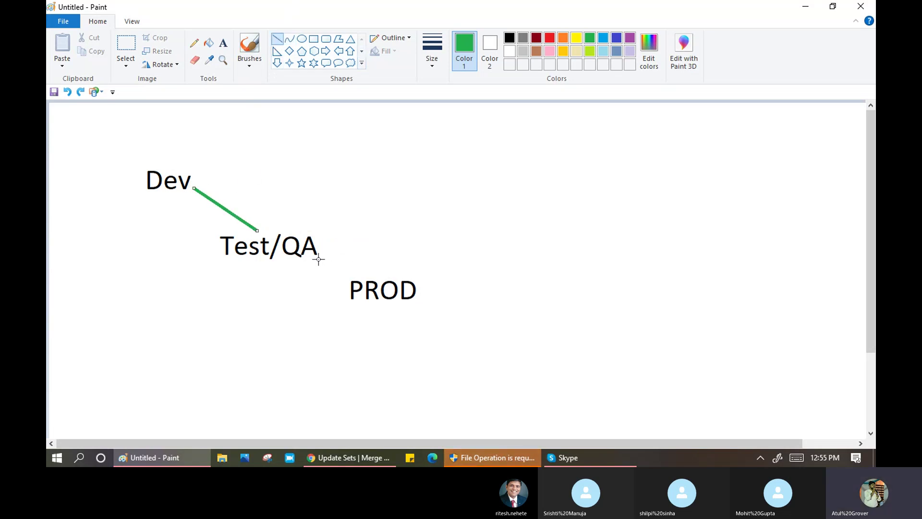
pyautogui.moveTo(319, 260); pyautogui.dragTo(356, 277)
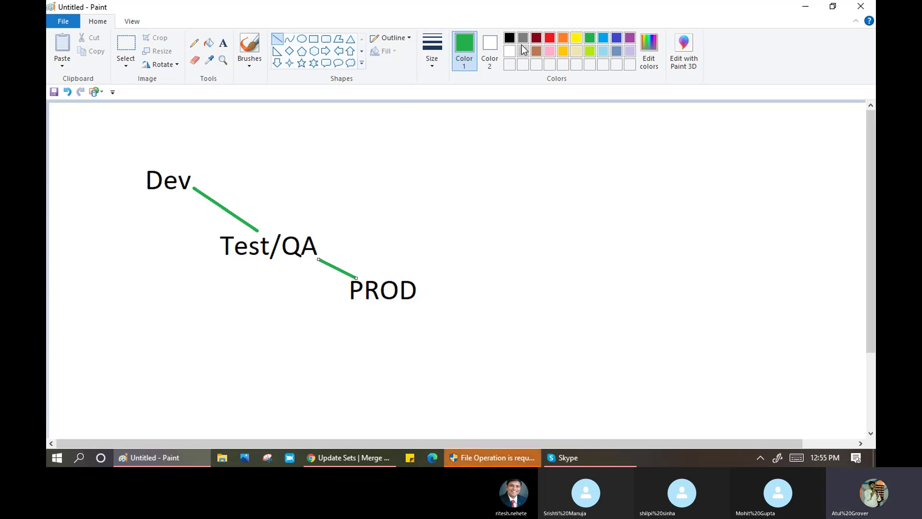
pyautogui.click(615, 41)
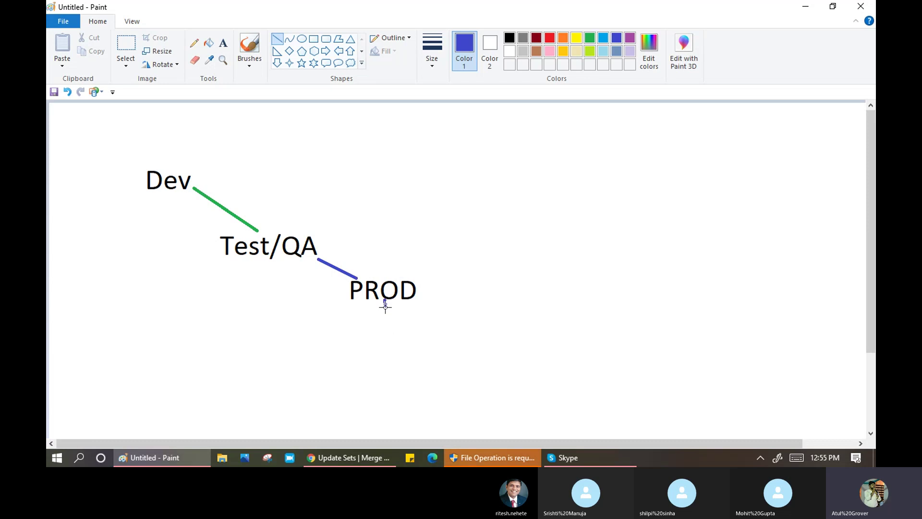
pyautogui.moveTo(385, 300); pyautogui.dragTo(156, 185)
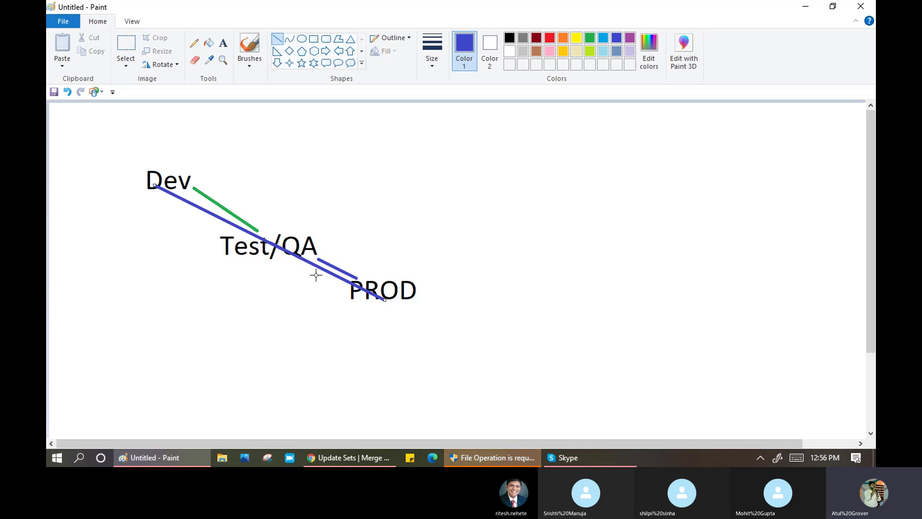
# - Write 'clonning' above the diagram and switch back to Chrome
pyautogui.click(223, 42)
pyautogui.moveTo(276, 143); pyautogui.dragTo(401, 178)
pyautogui.write('clo')
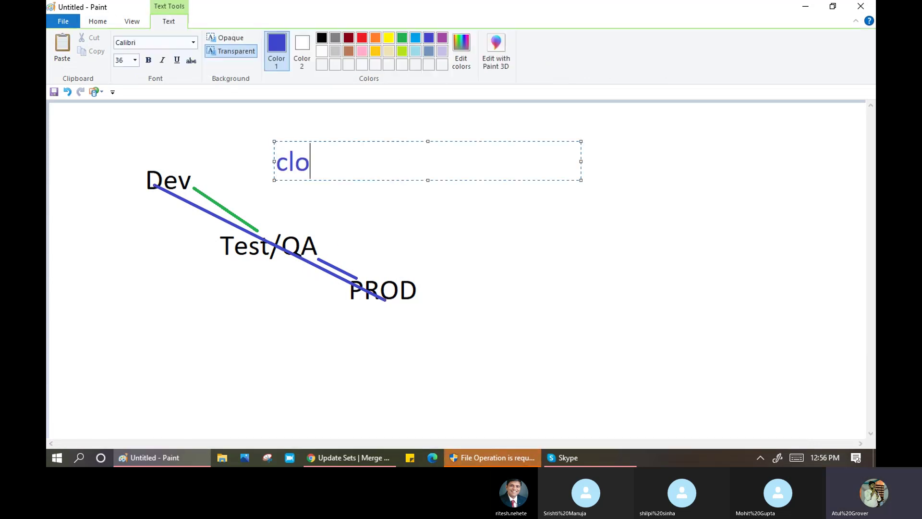
pyautogui.write('nning')
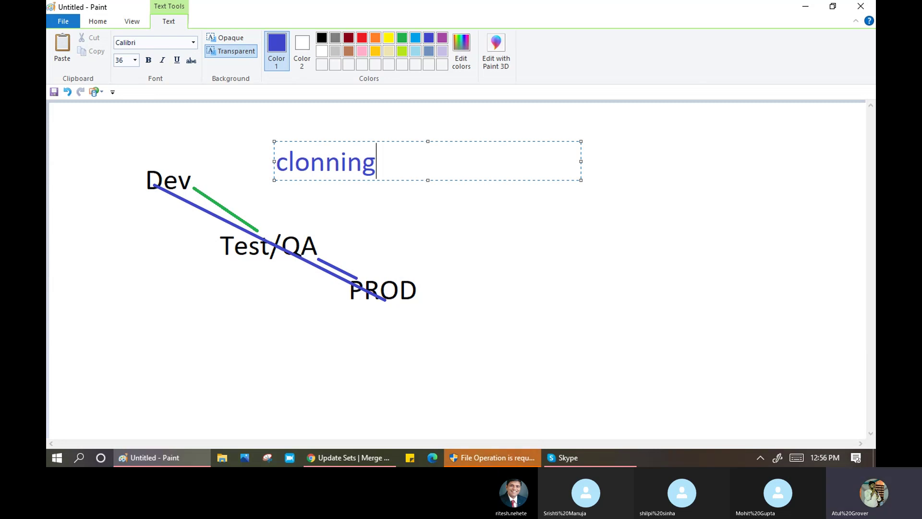
pyautogui.hotkey('alt', 'Tab')
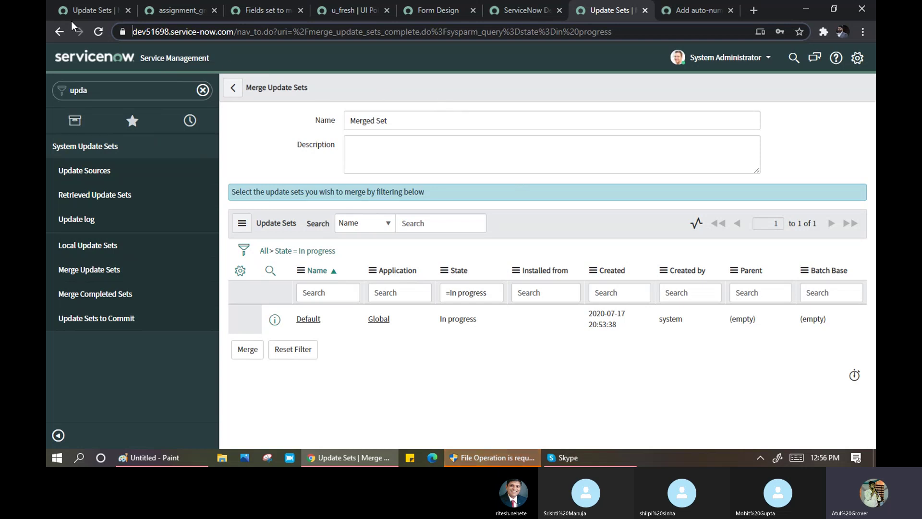
# - Filter the training instance's navigator by 'clon' to show the System Clone modules
pyautogui.click(89, 10)
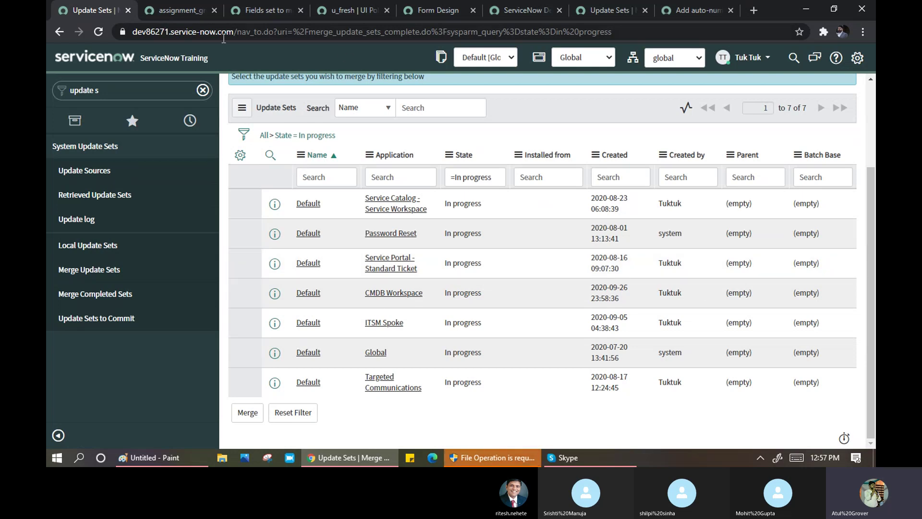
pyautogui.click(131, 90)
pyautogui.write('cl')
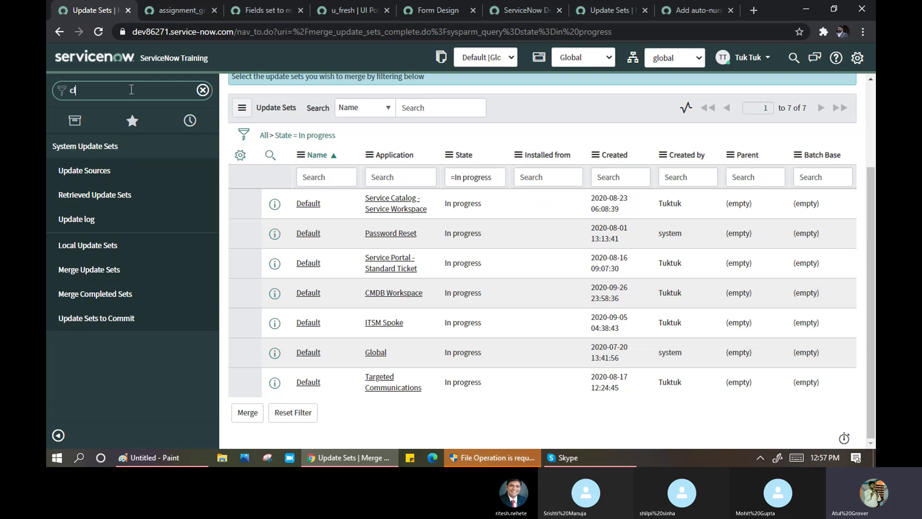
pyautogui.write('on')
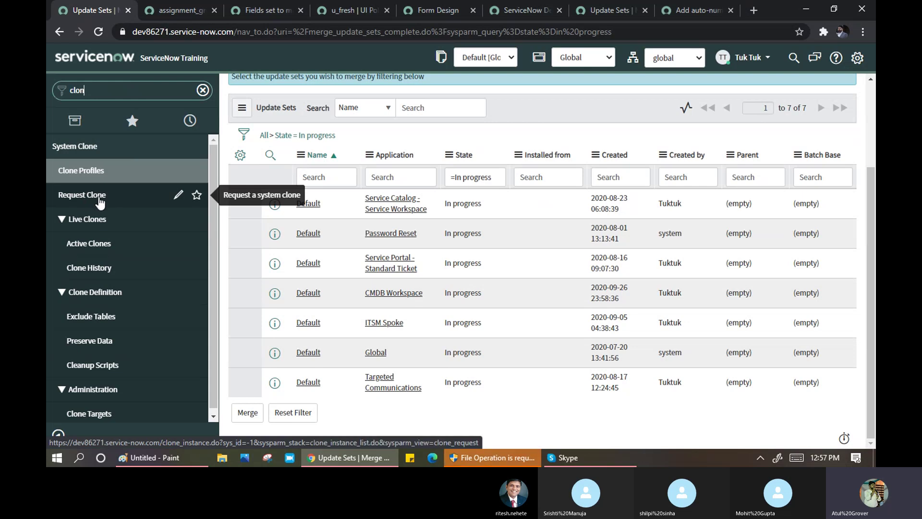
# - Start a new clone request and pick System Profile as its clone profile
pyautogui.click(99, 202)
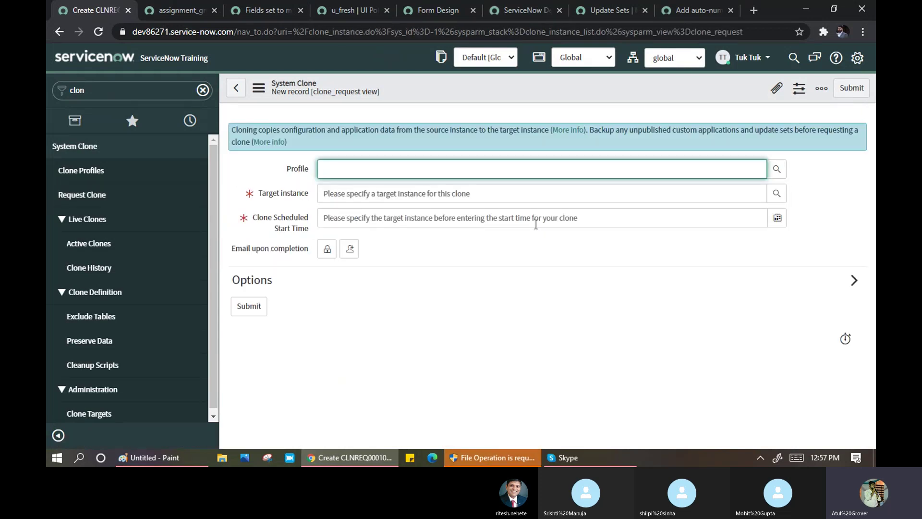
pyautogui.click(608, 10)
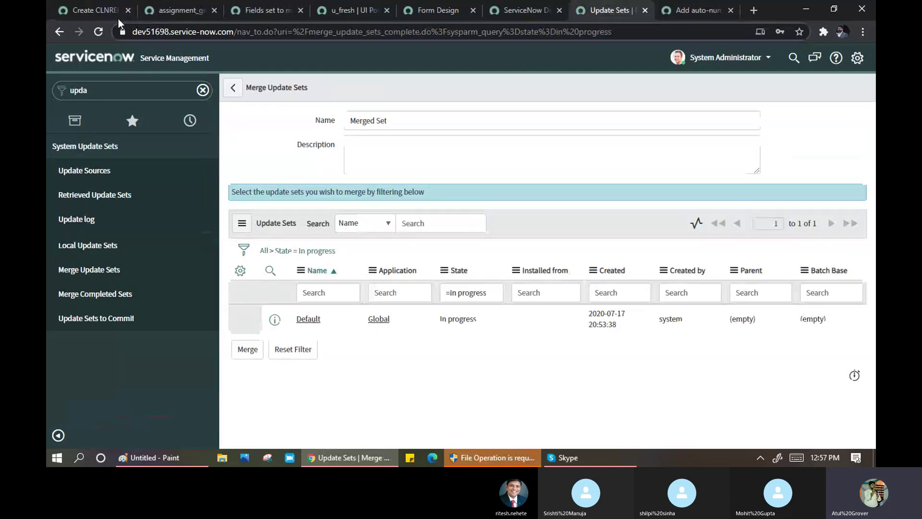
pyautogui.click(89, 11)
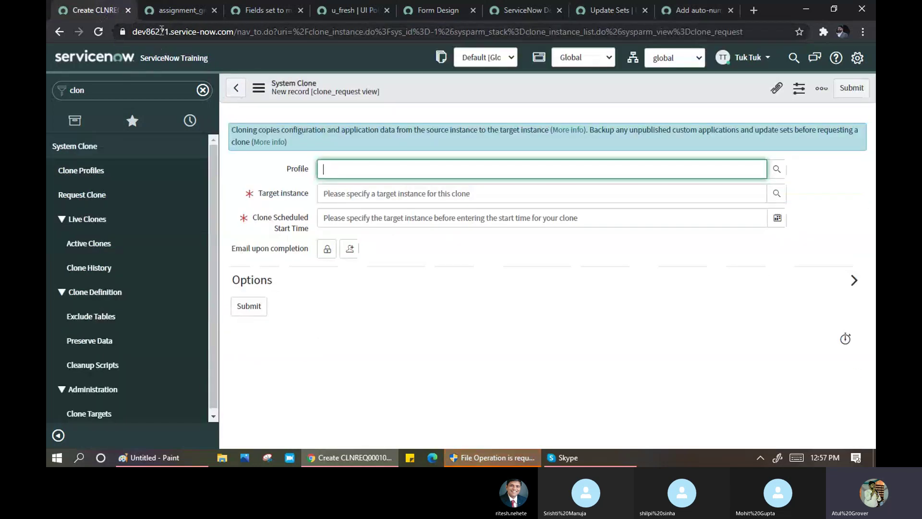
pyautogui.click(782, 173)
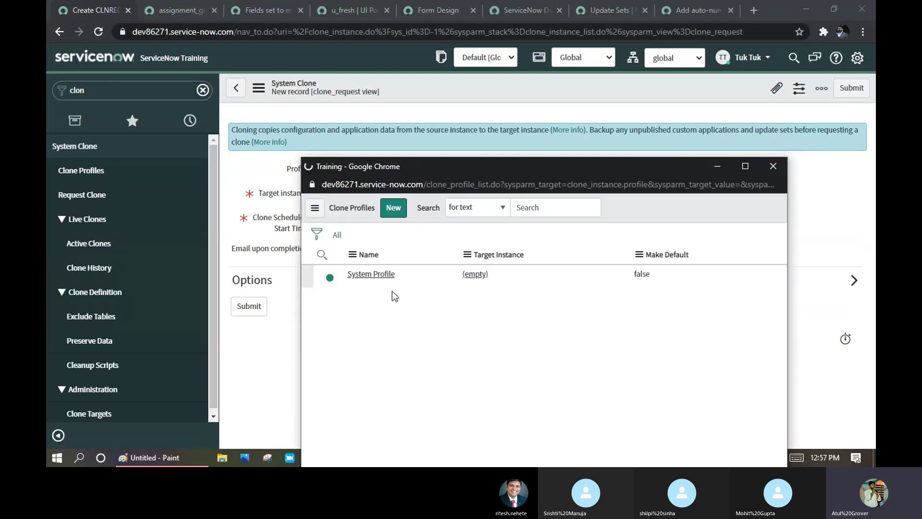
pyautogui.click(379, 317)
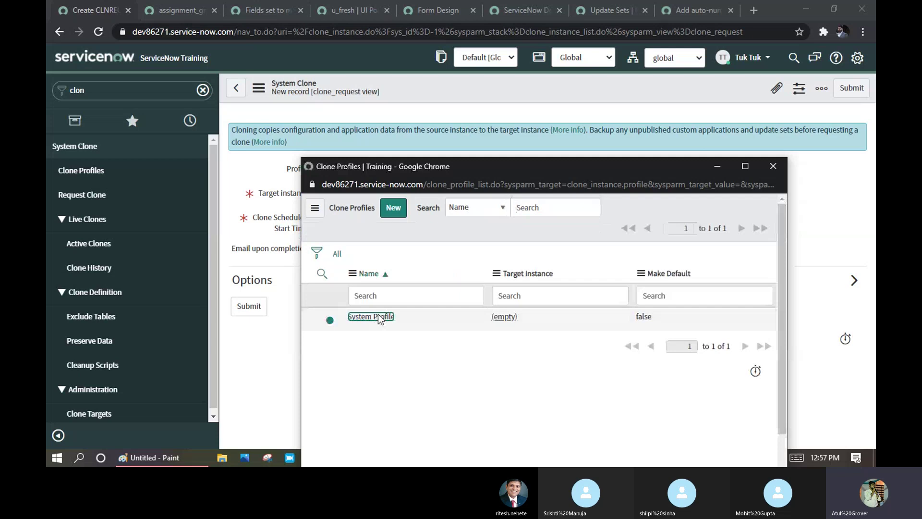
pyautogui.click(454, 193)
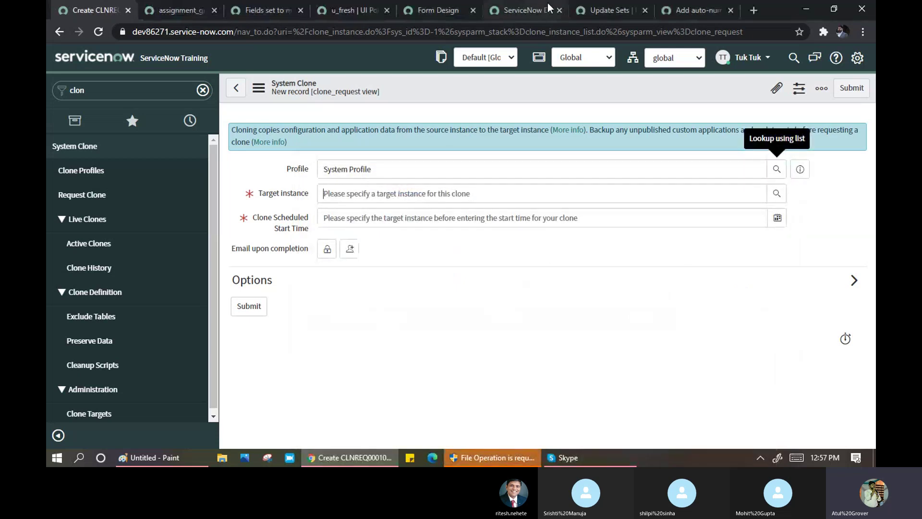
pyautogui.click(610, 13)
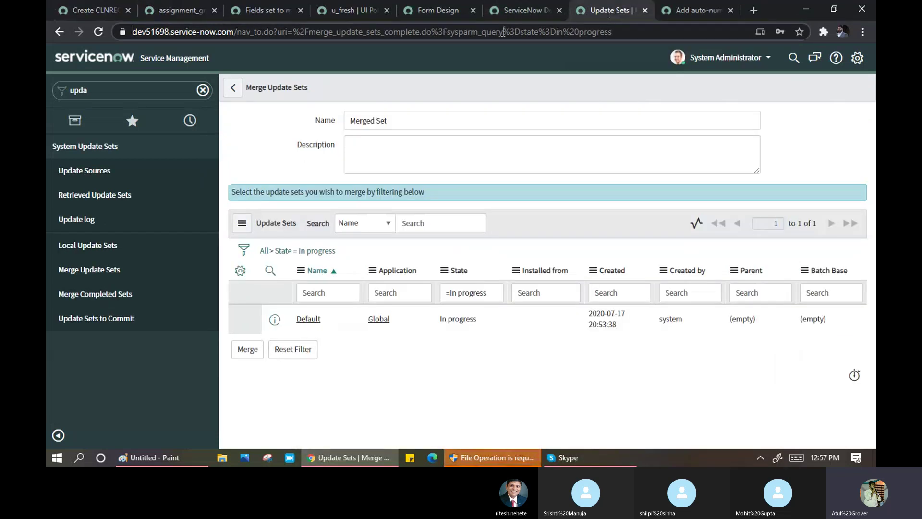
pyautogui.click(103, 16)
pyautogui.click(109, 91)
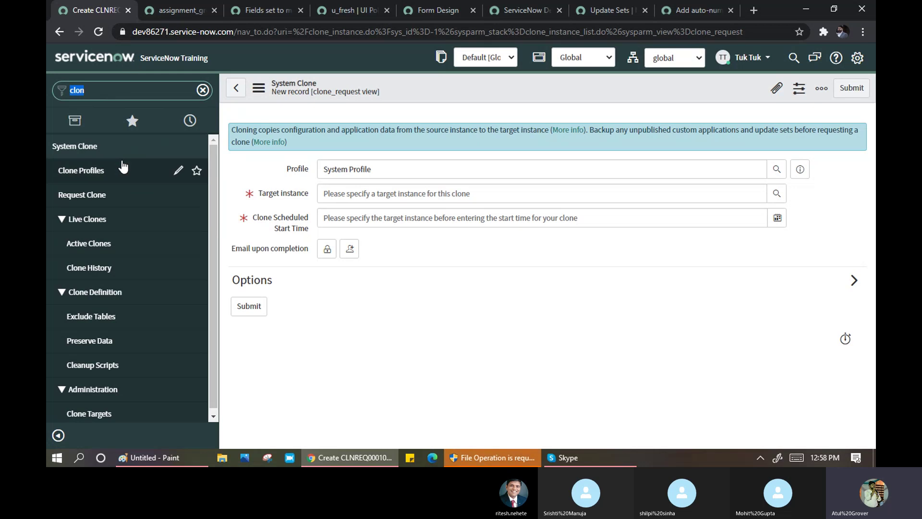
# - Copy the dev51698 instance's base address from its tab's address bar
pyautogui.click(598, 7)
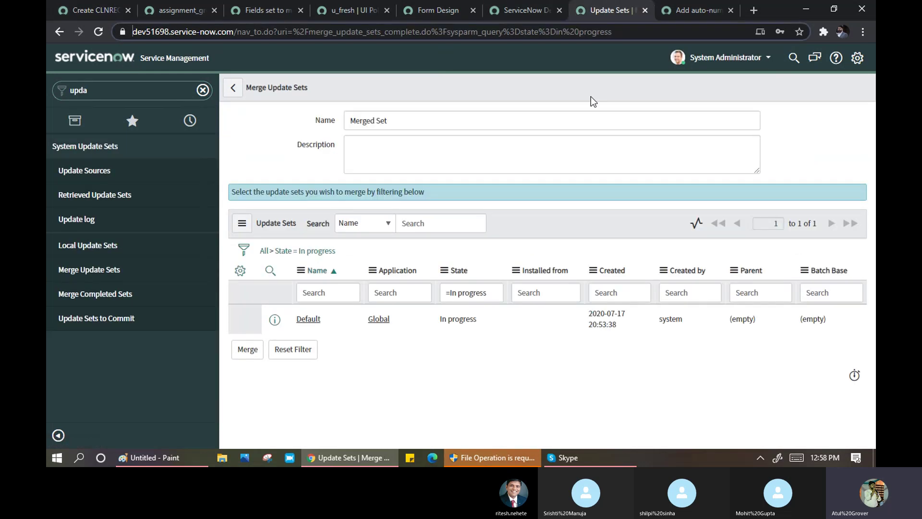
pyautogui.click(100, 14)
pyautogui.click(601, 14)
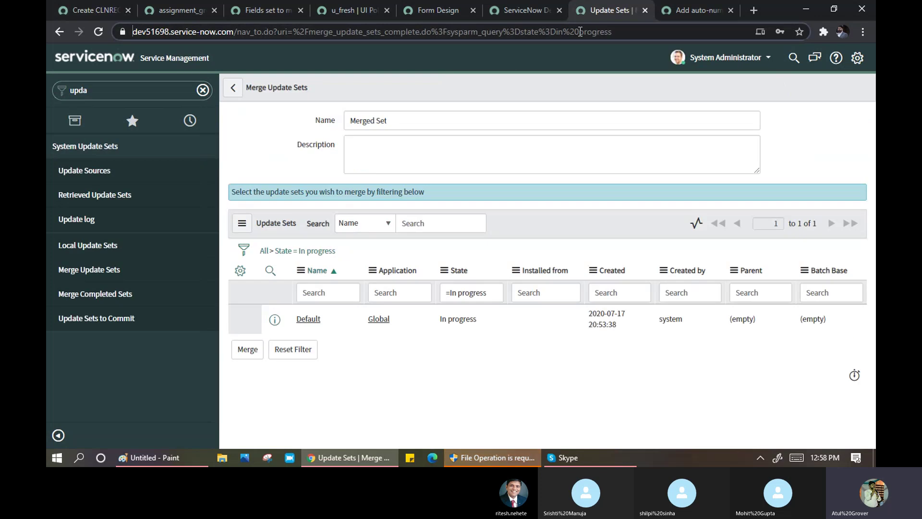
pyautogui.click(134, 32)
pyautogui.moveTo(133, 32); pyautogui.dragTo(257, 23)
pyautogui.hotkey('ctrl', 'c')
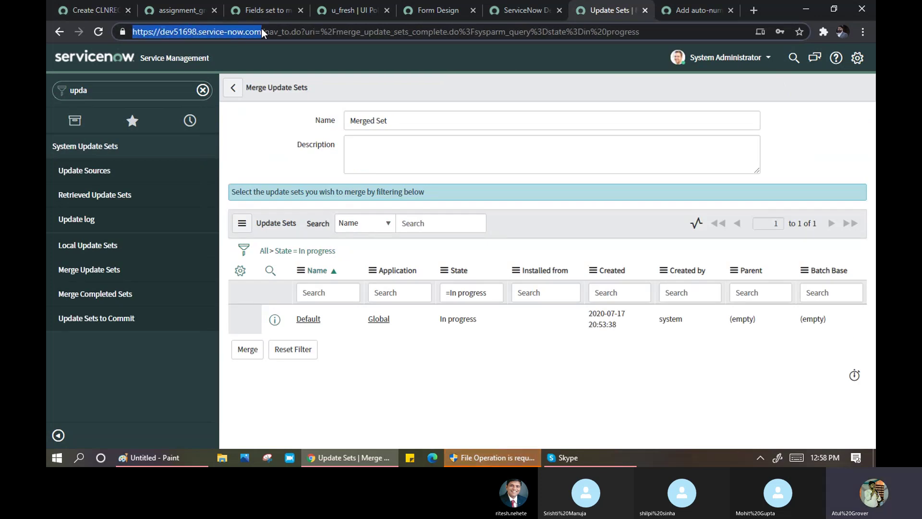
pyautogui.click(99, 8)
# - Paste the address into Target instance without the trailing slash; the lookup list is empty
pyautogui.click(424, 200)
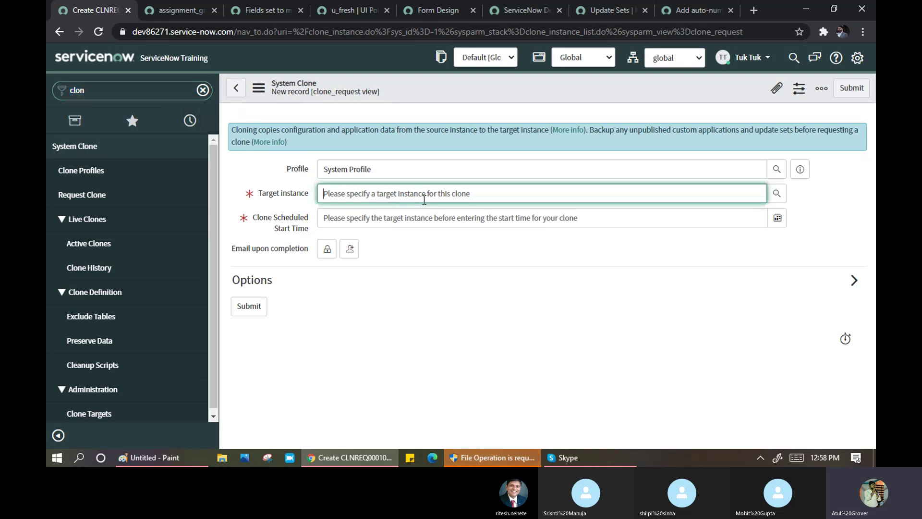
pyautogui.hotkey('ctrl', 'v')
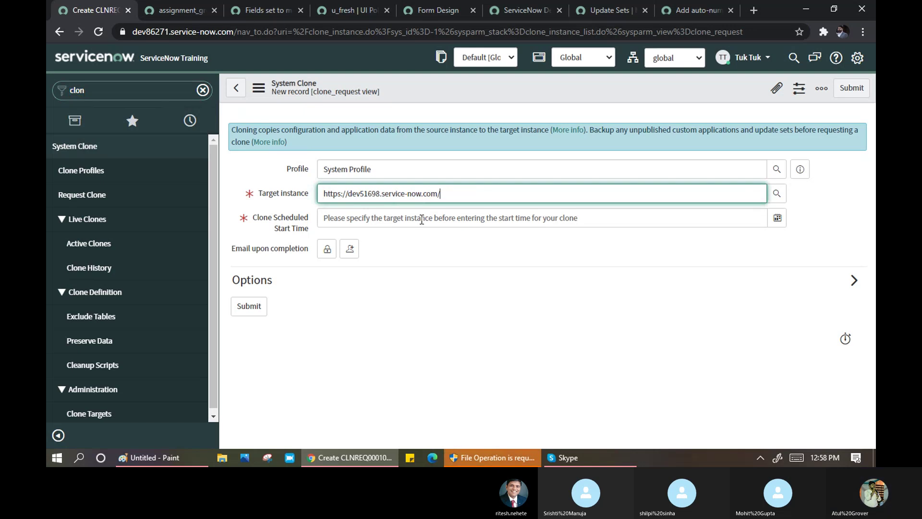
pyautogui.click(421, 220)
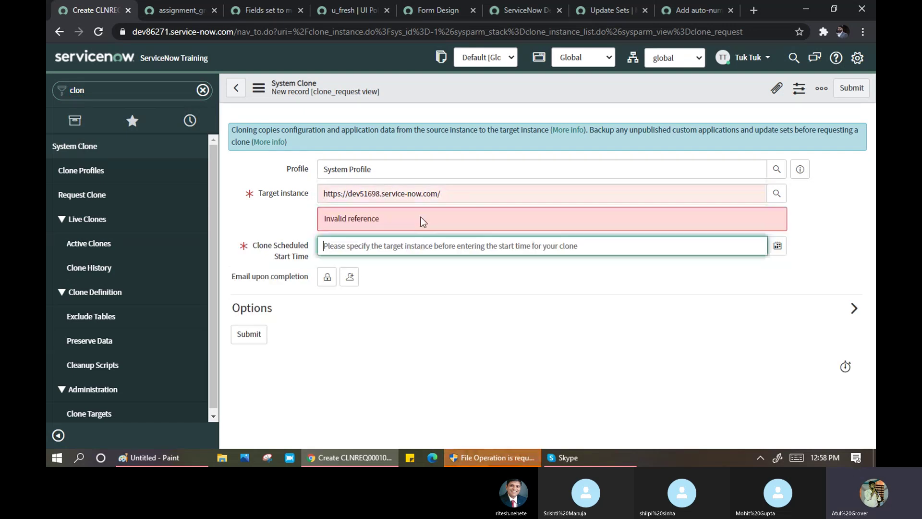
pyautogui.click(486, 193)
pyautogui.press('BackSpace')
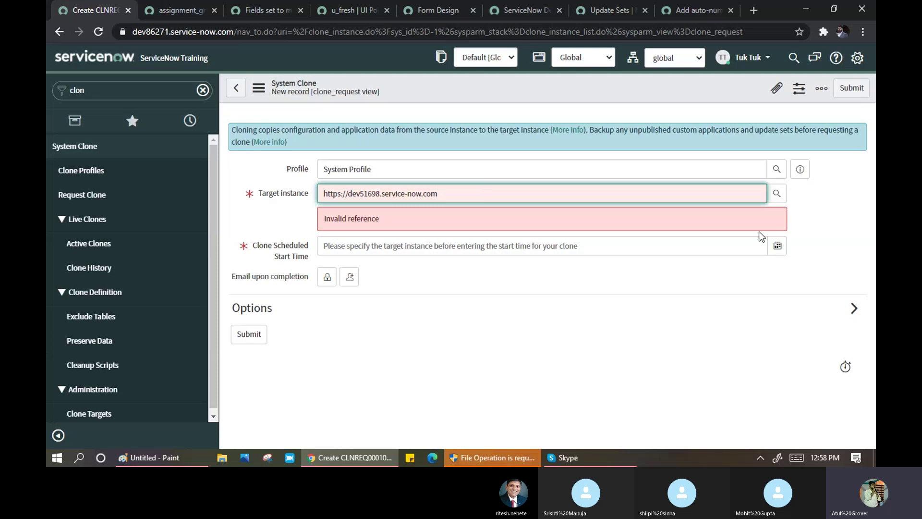
pyautogui.click(776, 193)
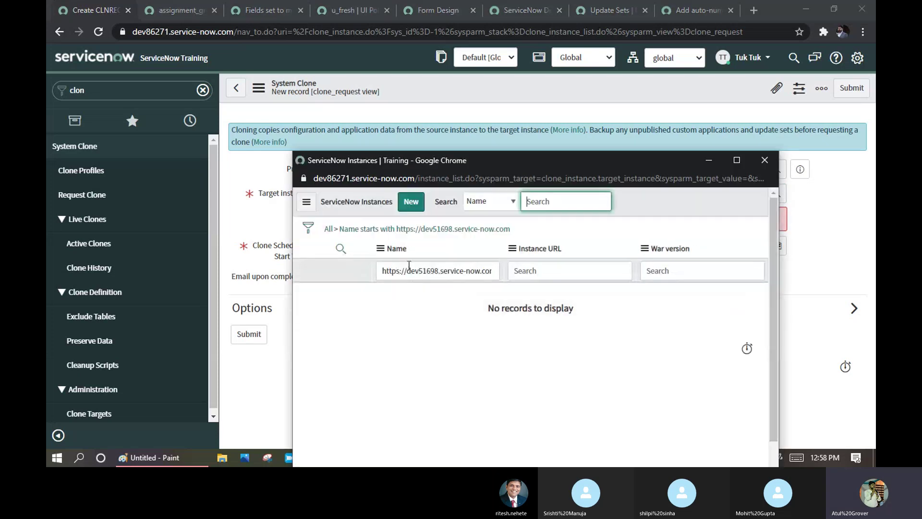
pyautogui.click(764, 159)
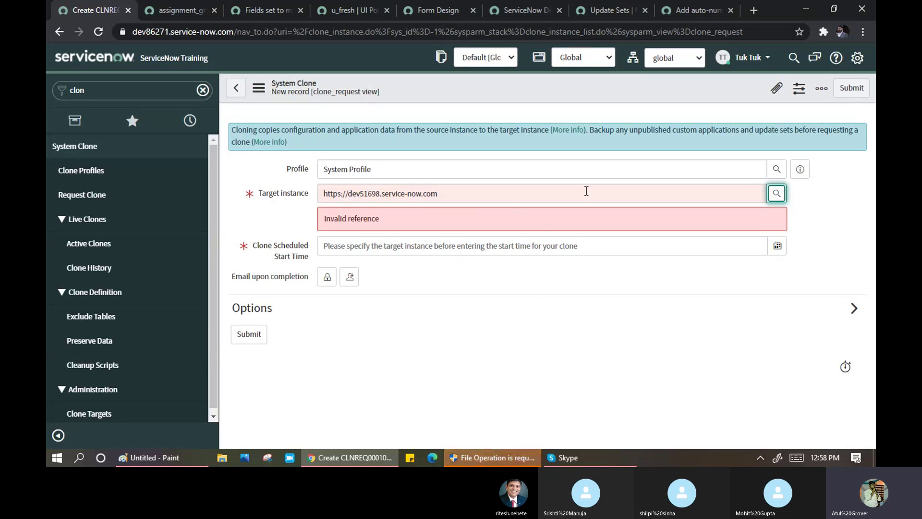
# - Refilter the navigator by 'clon' and open Clone Targets, discarding the unsaved clone request
pyautogui.click(613, 17)
pyautogui.click(140, 91)
pyautogui.press('BackSpace')
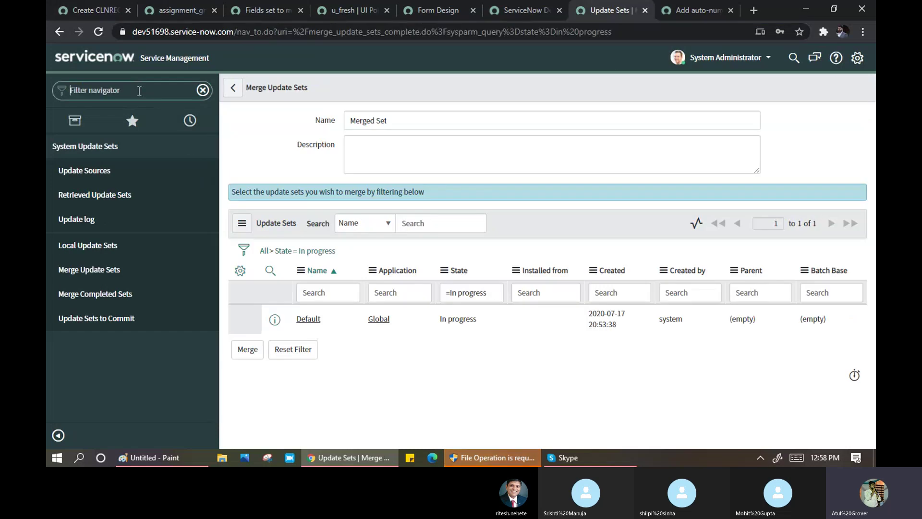
pyautogui.write('clon')
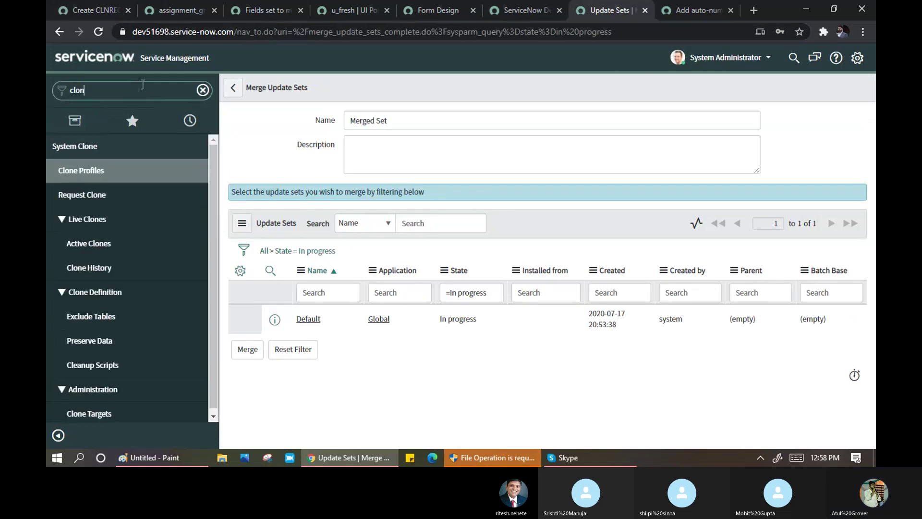
pyautogui.click(91, 170)
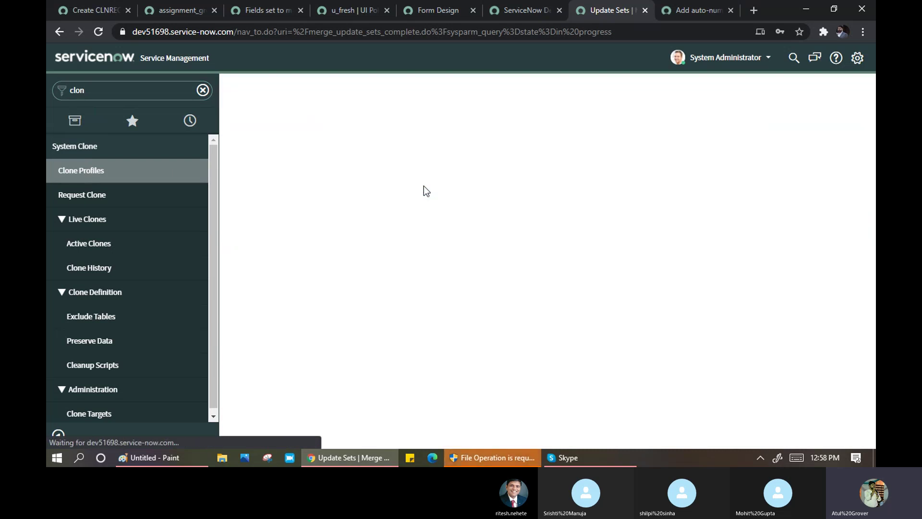
pyautogui.click(96, 416)
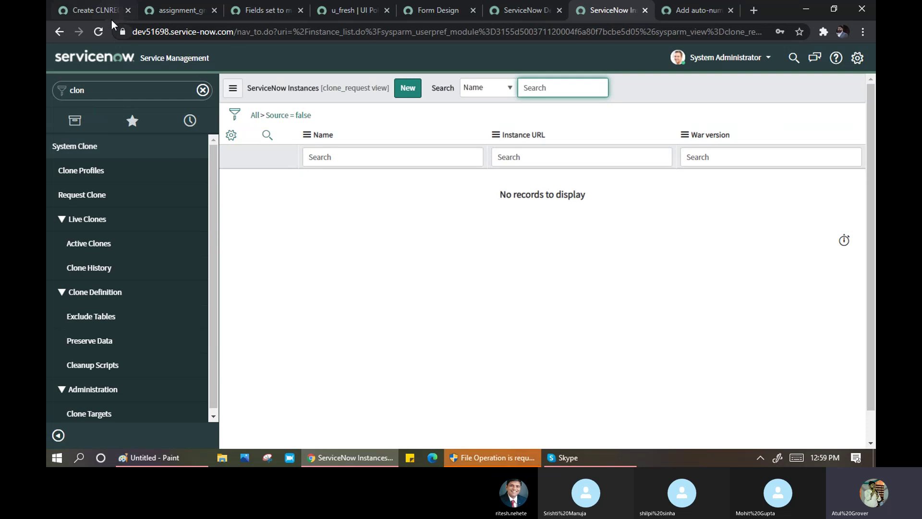
pyautogui.click(102, 13)
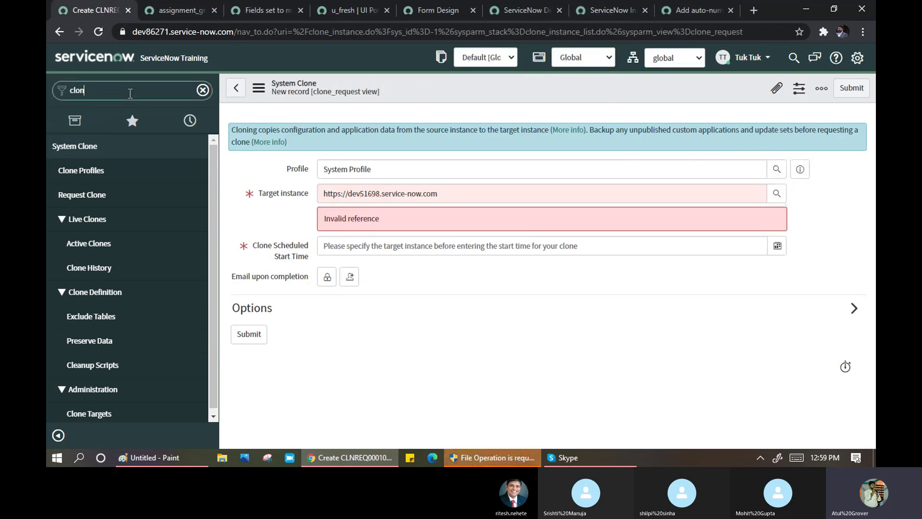
pyautogui.scroll(-1, 213, 164)
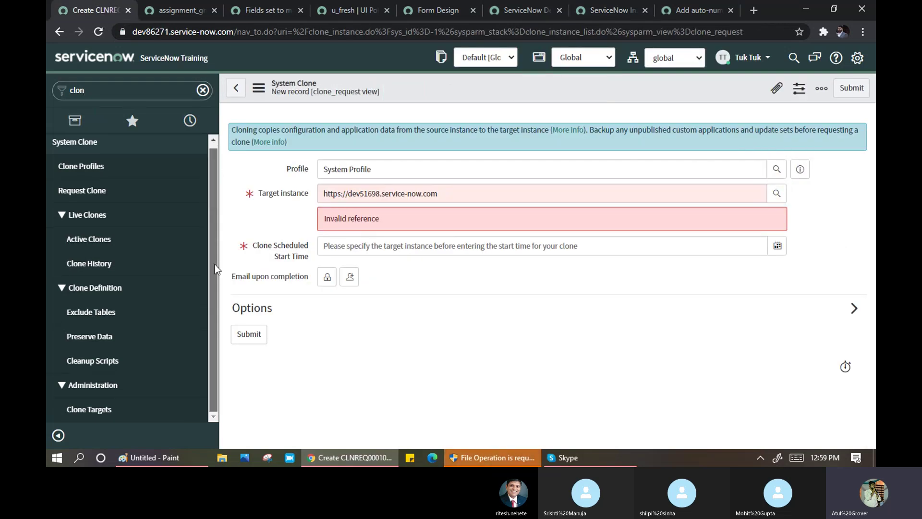
pyautogui.click(96, 412)
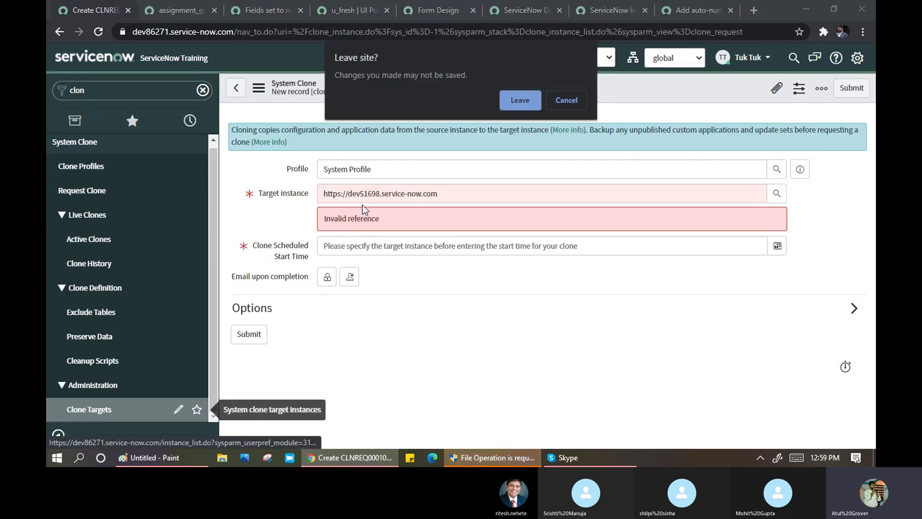
pyautogui.click(531, 103)
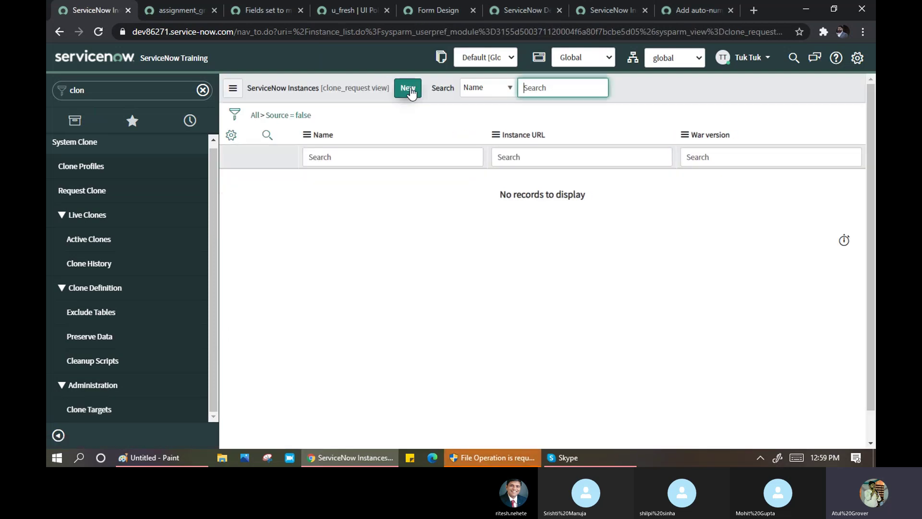
# - Submit a new clone target for the dev51698 URL with the admin username and its password
pyautogui.click(409, 89)
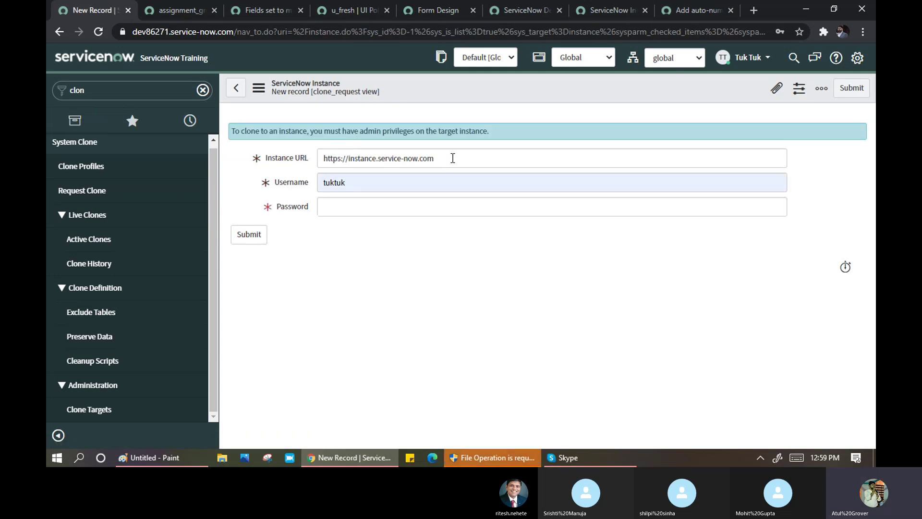
pyautogui.moveTo(453, 158); pyautogui.dragTo(303, 162)
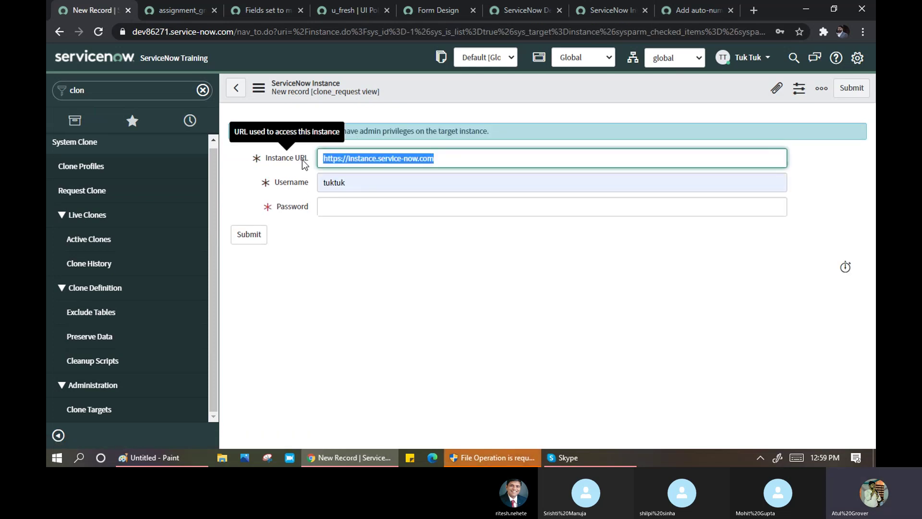
pyautogui.hotkey('ctrl', 'v')
pyautogui.click(352, 208)
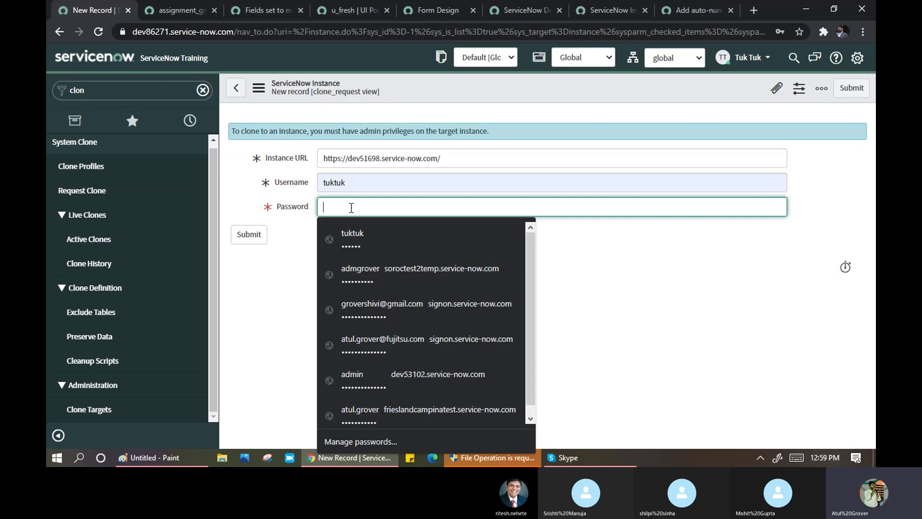
pyautogui.doubleClick(354, 182)
pyautogui.write('admin')
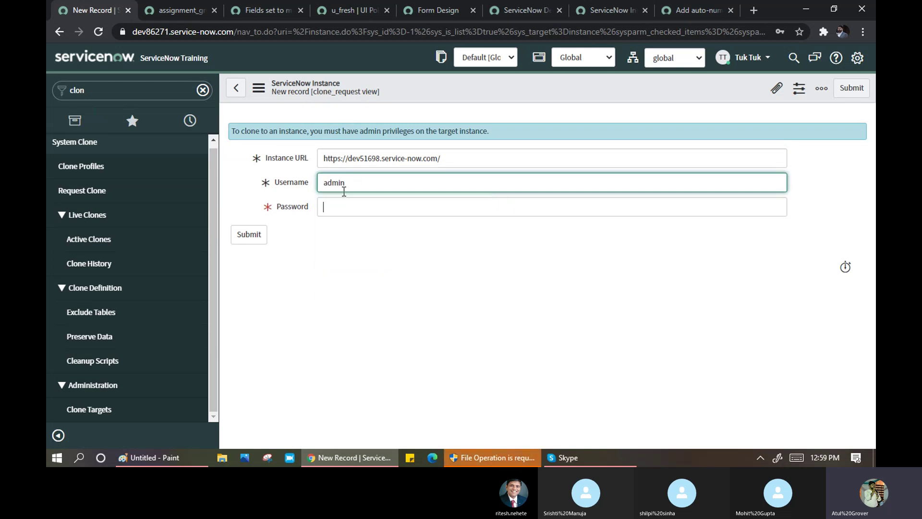
pyautogui.press('Tab')
pyautogui.write('*********')
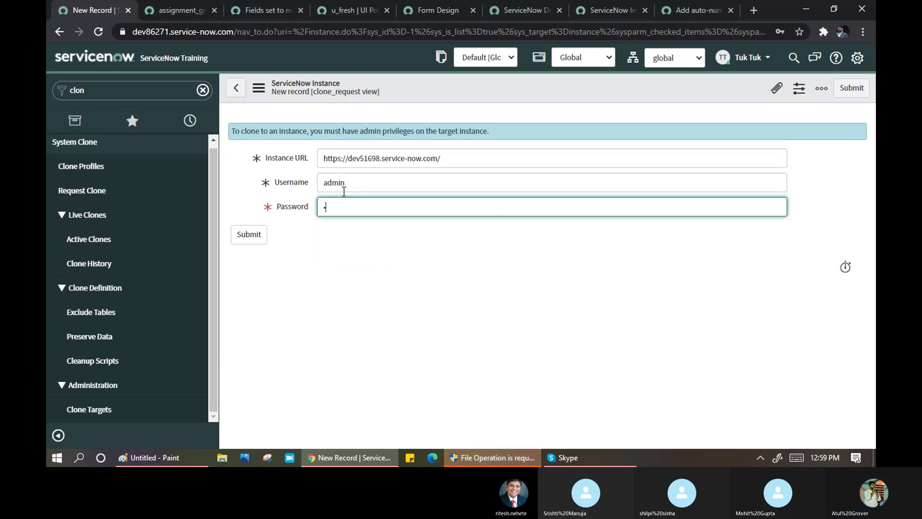
pyautogui.write('**')
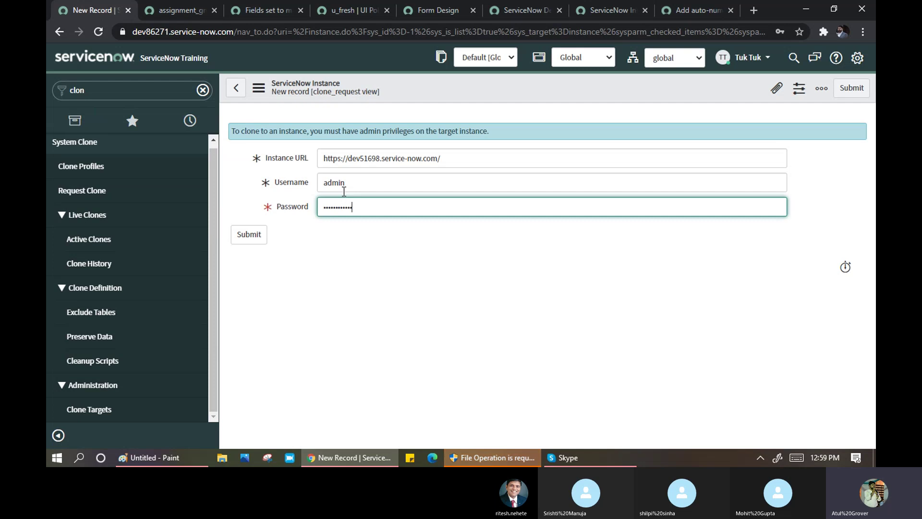
pyautogui.click(251, 243)
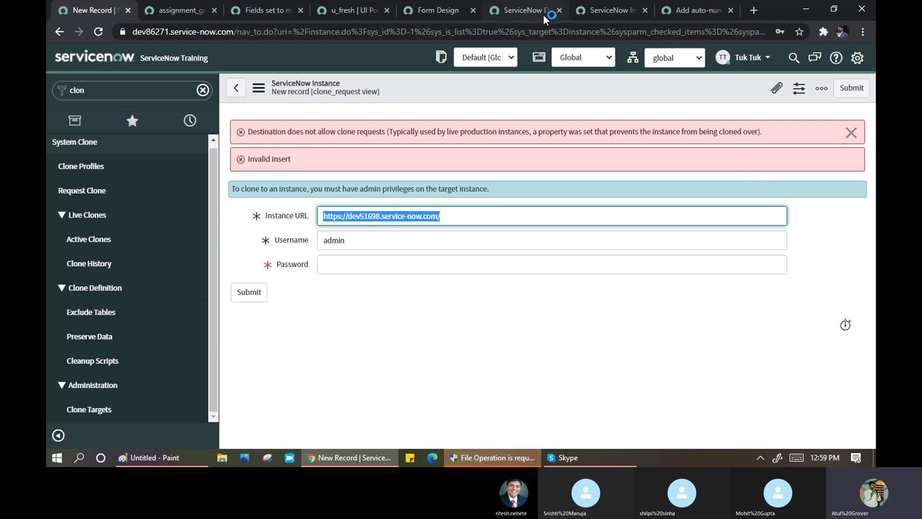
# - On the dev51698 tab, submit a new clone target with URL dev86271 and its admin password
pyautogui.click(592, 11)
pyautogui.click(409, 88)
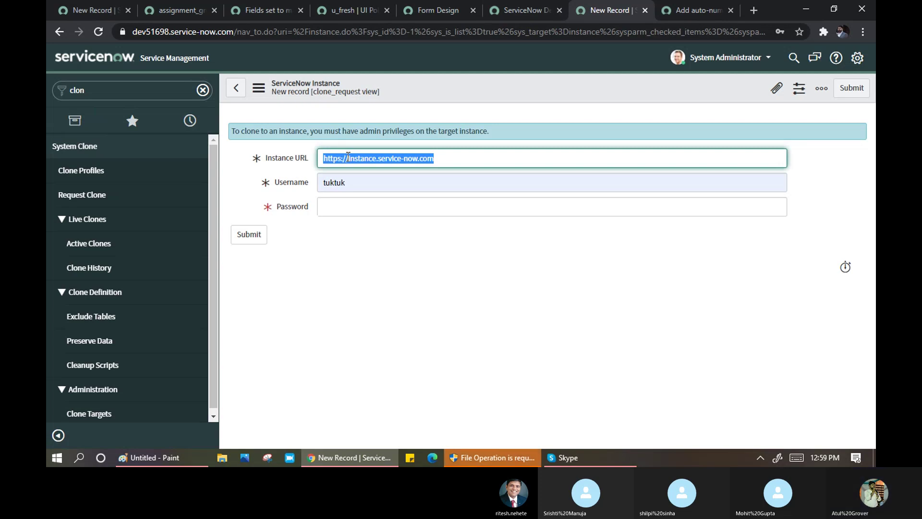
pyautogui.hotkey('ctrl', 'v')
pyautogui.click(362, 154)
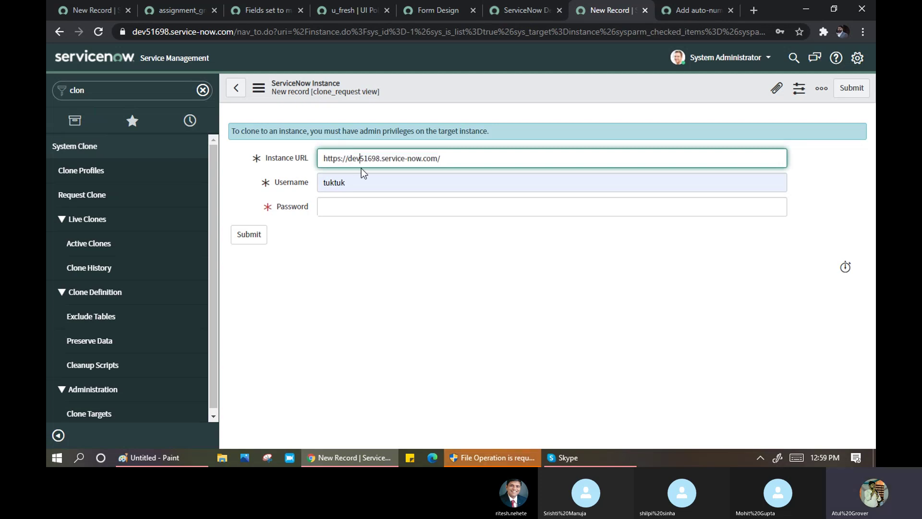
pyautogui.press('Delete')
pyautogui.press('Delete')
pyautogui.press('Delete')
pyautogui.press('Delete')
pyautogui.press('Delete')
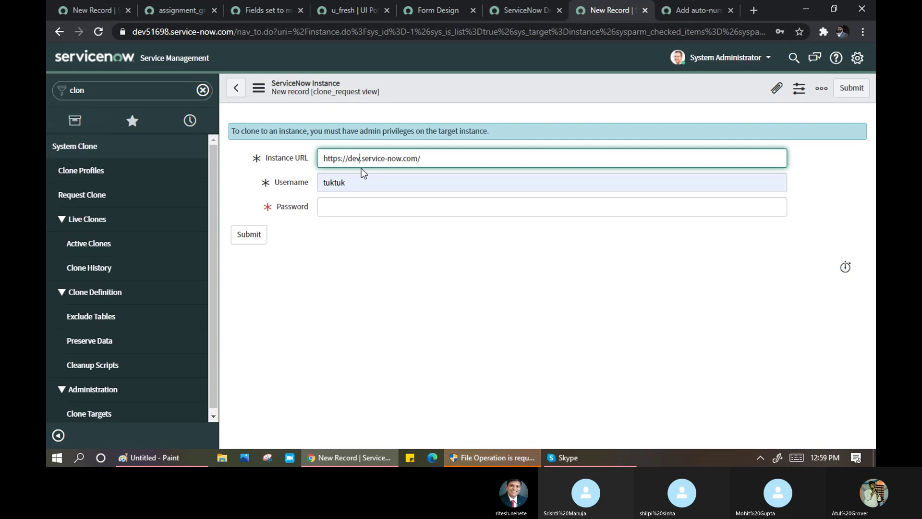
pyautogui.write('86271')
pyautogui.press('Tab')
pyautogui.press('Tab')
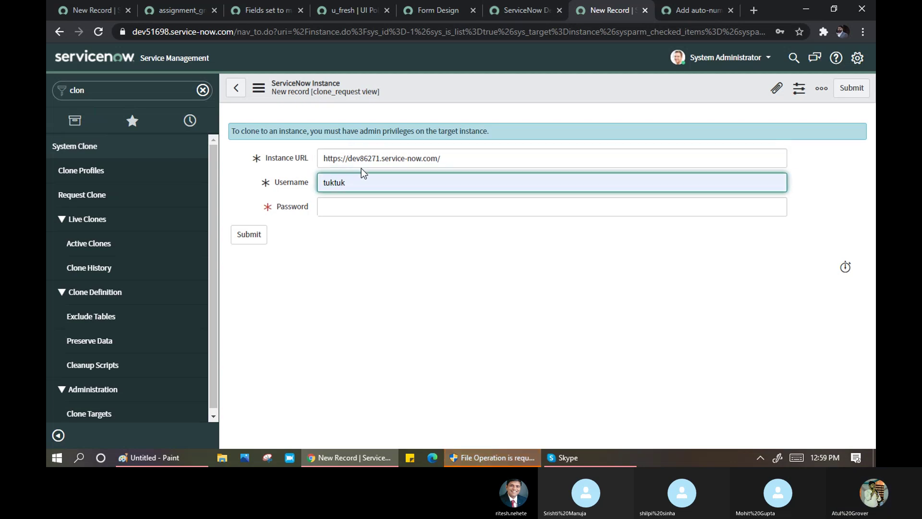
pyautogui.write('••••••')
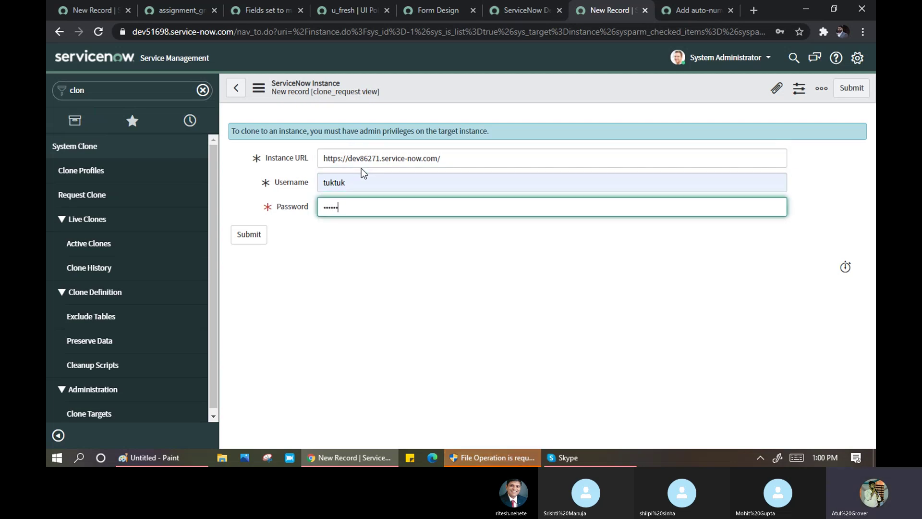
pyautogui.click(255, 240)
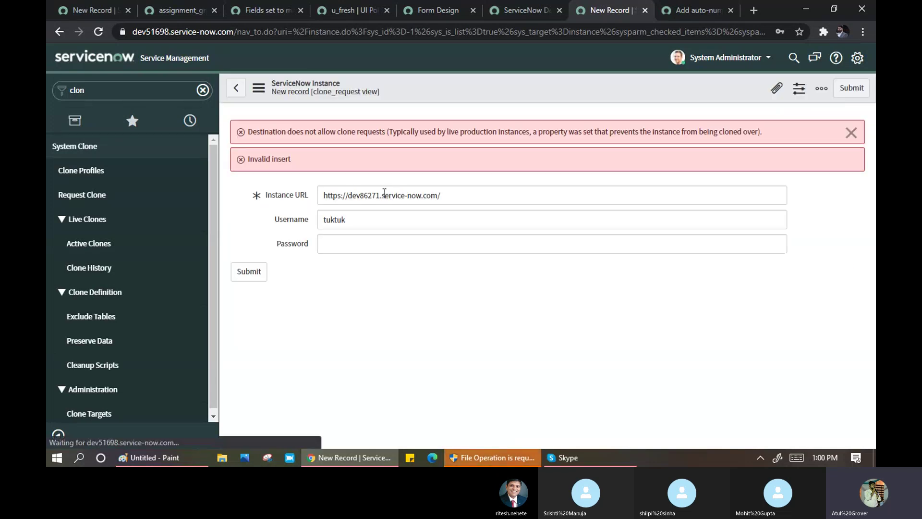
# - Highlight the error saying the destination does not allow clone requests
pyautogui.click(434, 133)
pyautogui.moveTo(563, 137); pyautogui.dragTo(701, 135)
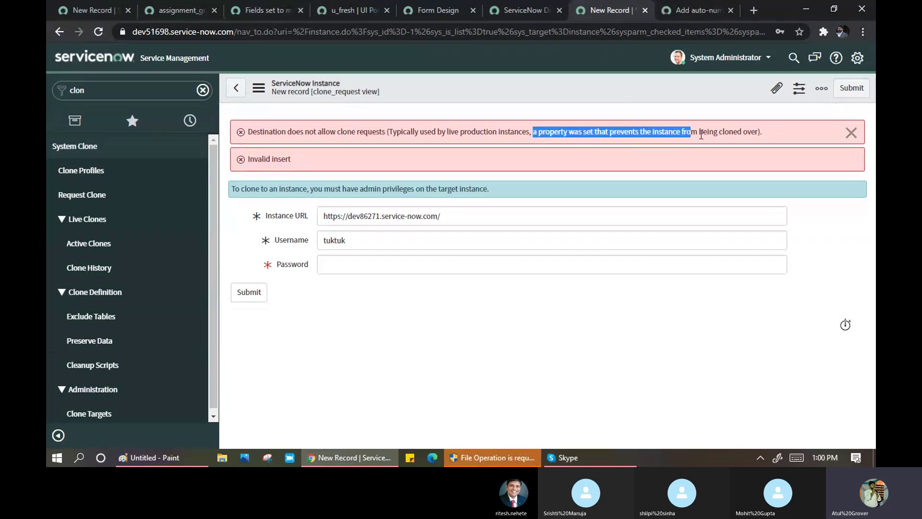
pyautogui.moveTo(762, 129); pyautogui.dragTo(768, 136)
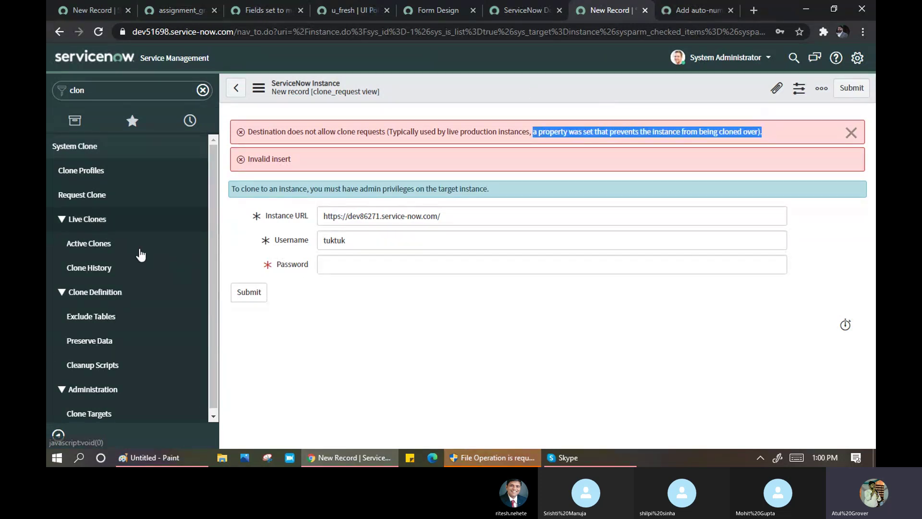
pyautogui.click(217, 197)
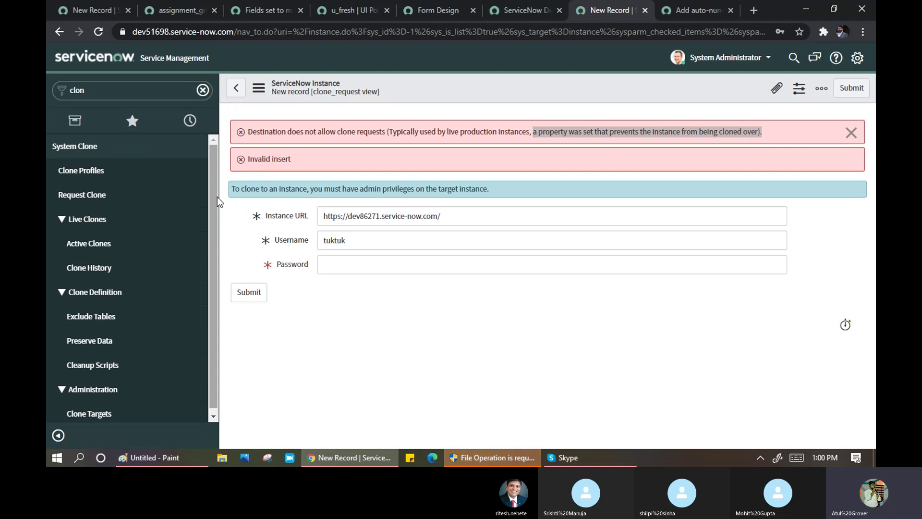
pyautogui.scroll(-1, 215, 188)
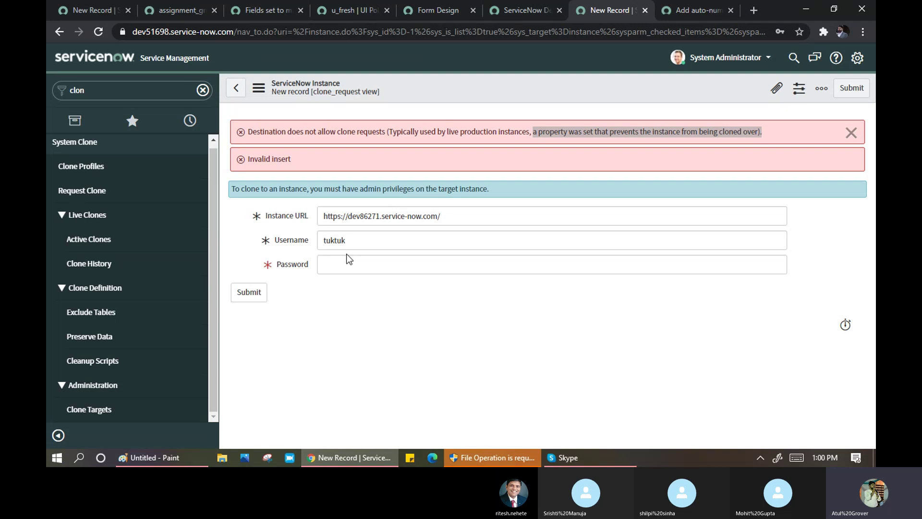
# - On the dev86271 tab, dismiss the clone error messages and clear the navigator filter
pyautogui.click(79, 10)
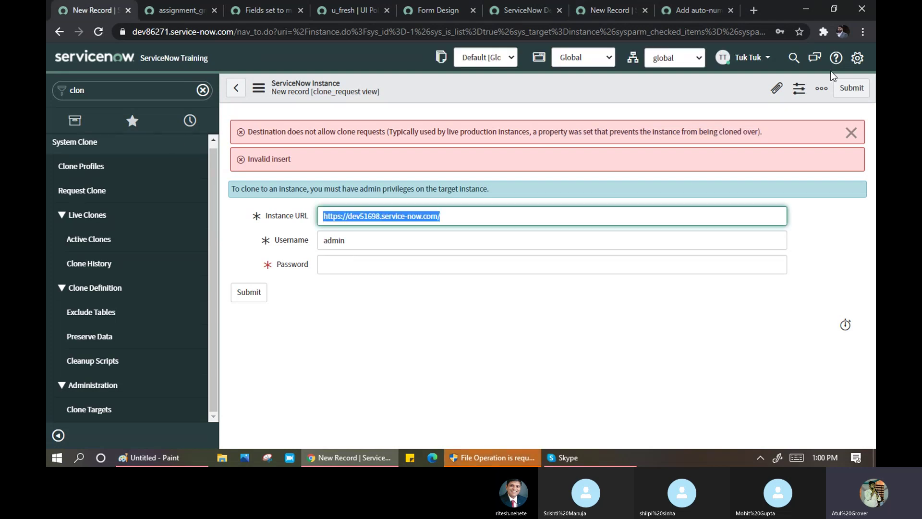
pyautogui.click(851, 132)
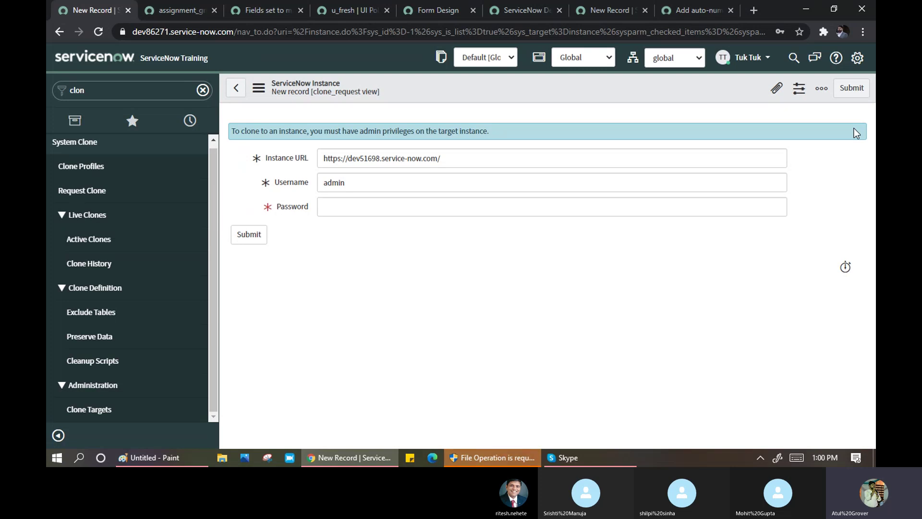
pyautogui.click(204, 91)
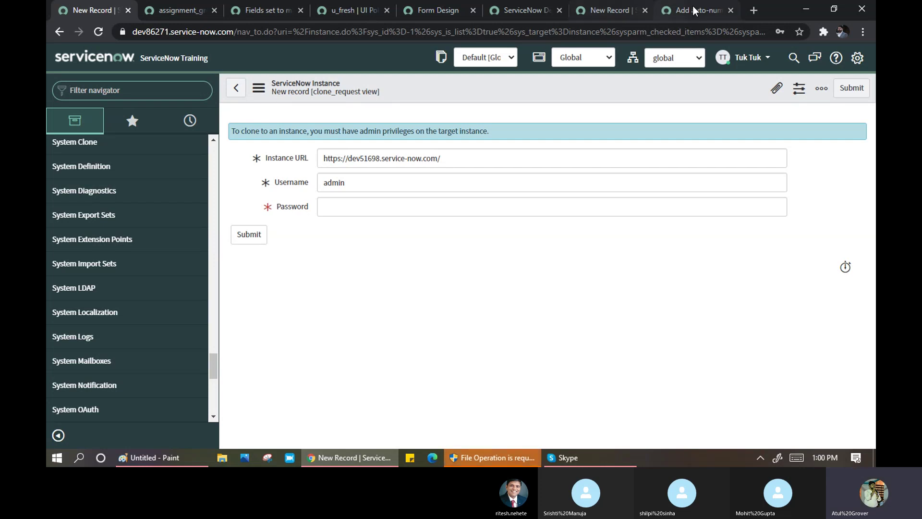
# - Filter the dev51698 navigator on 'roll' for Rollback & Recovery, then bring Paint forward
pyautogui.click(607, 10)
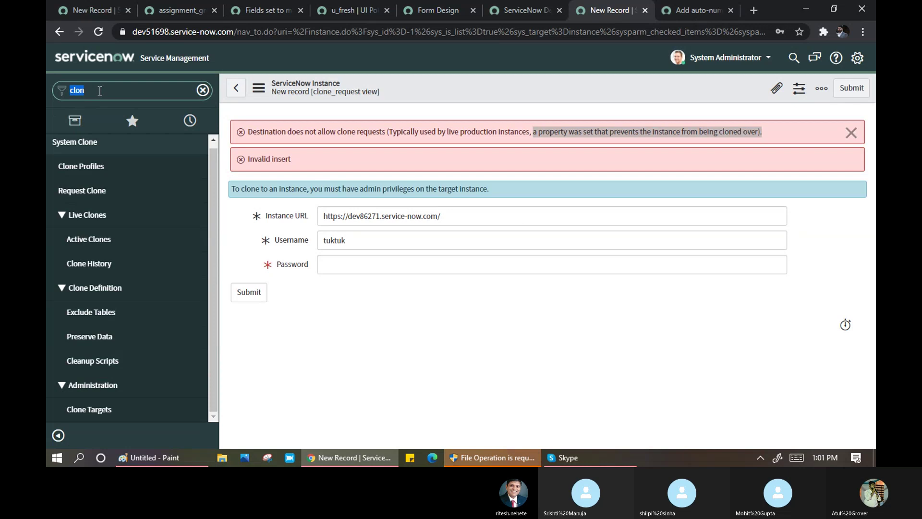
pyautogui.press('BackSpace')
pyautogui.press('BackSpace')
pyautogui.press('BackSpace')
pyautogui.press('BackSpace')
pyautogui.press('BackSpace')
pyautogui.press('BackSpace')
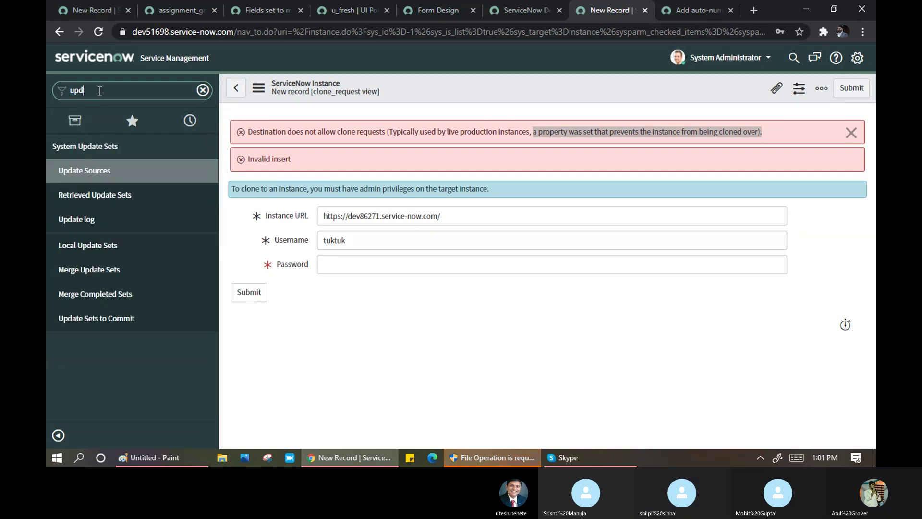
pyautogui.write('roll')
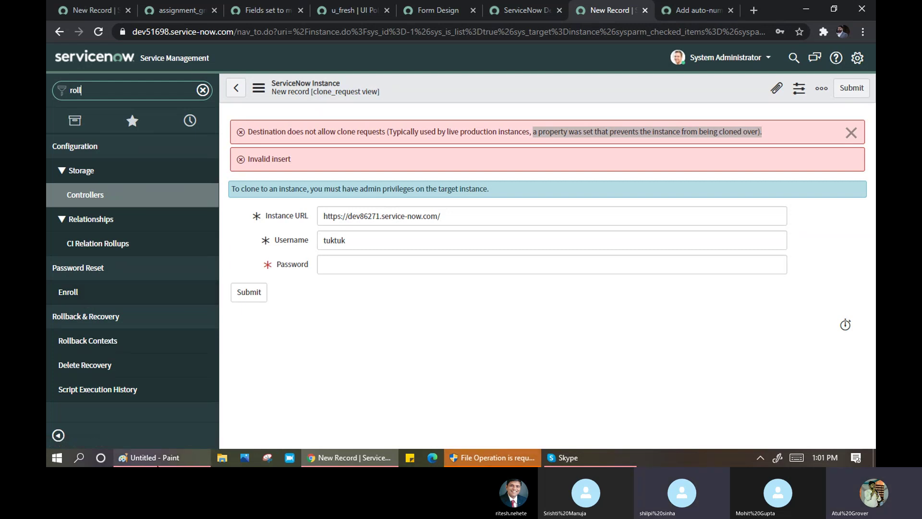
pyautogui.click(139, 454)
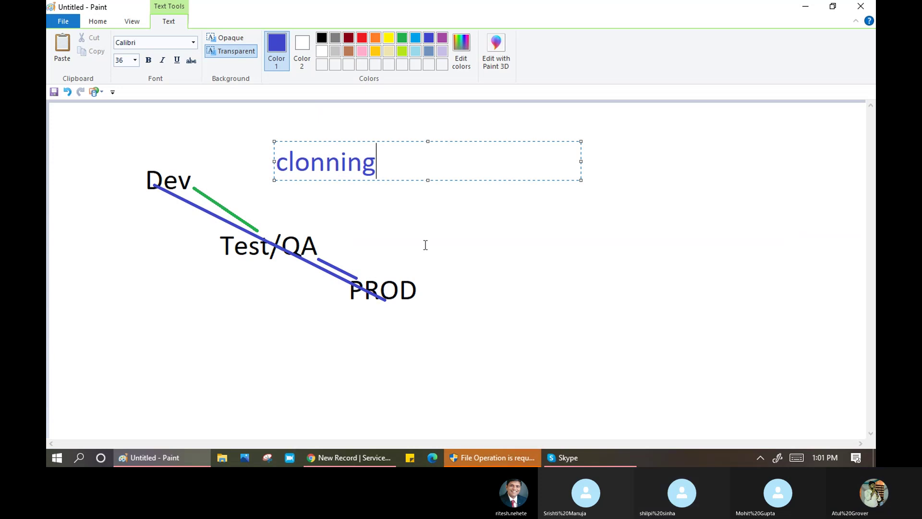
# - Undo the extra diagram additions, leaving Dev → Test/QA → PROD, and re-place the PROD label
pyautogui.click(425, 245)
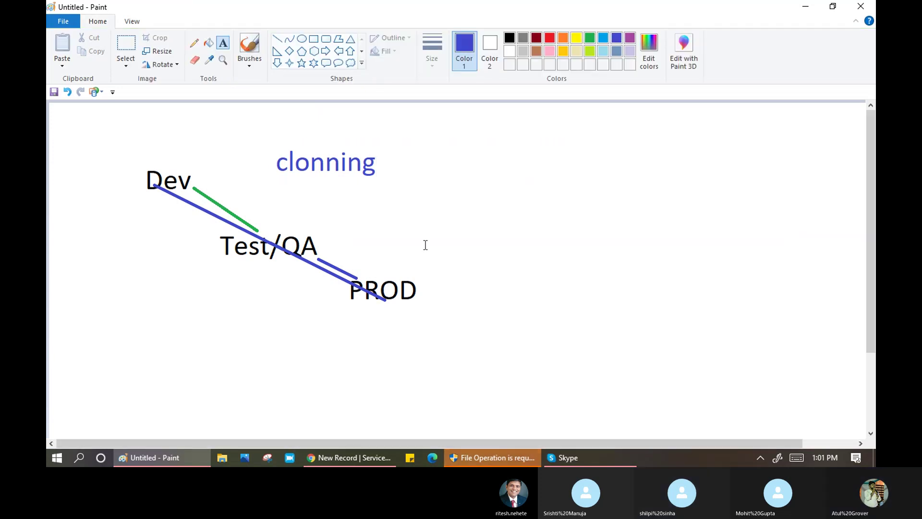
pyautogui.hotkey('ctrl', 'z')
pyautogui.hotkey('ctrl', 'z')
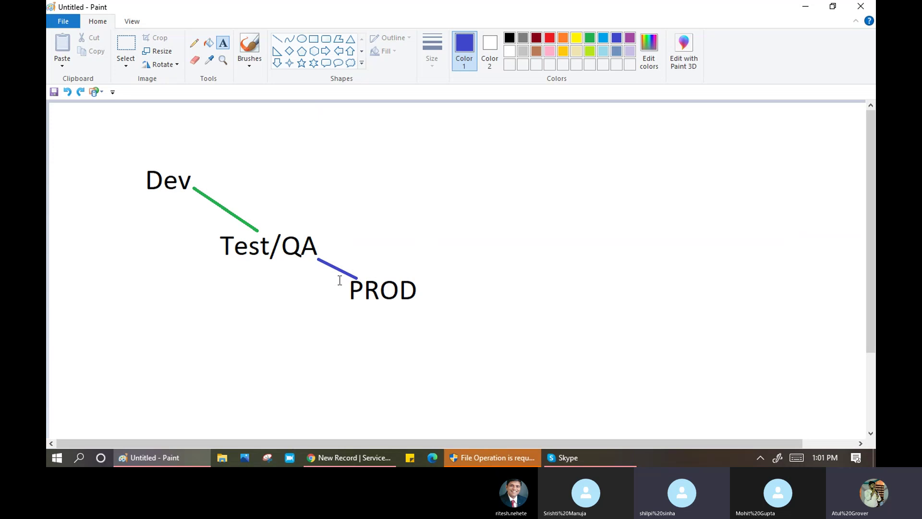
pyautogui.moveTo(339, 281); pyautogui.dragTo(435, 301)
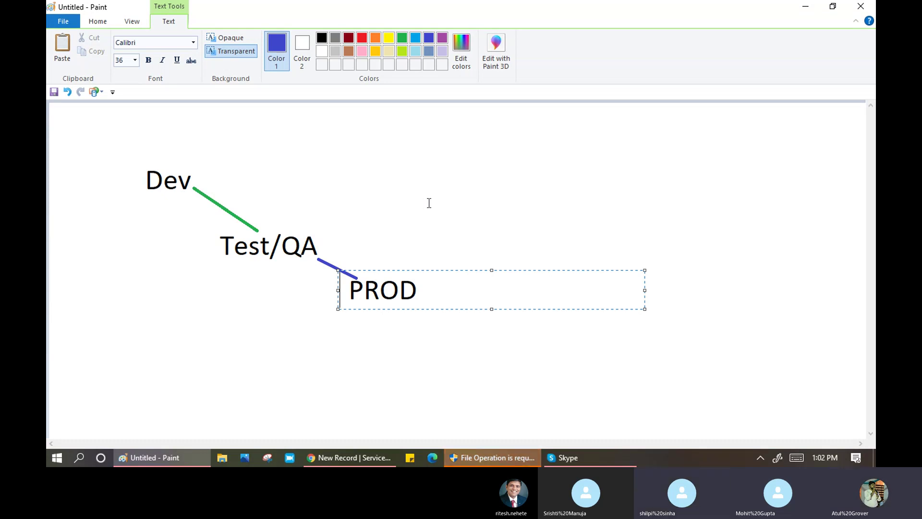
pyautogui.click(401, 185)
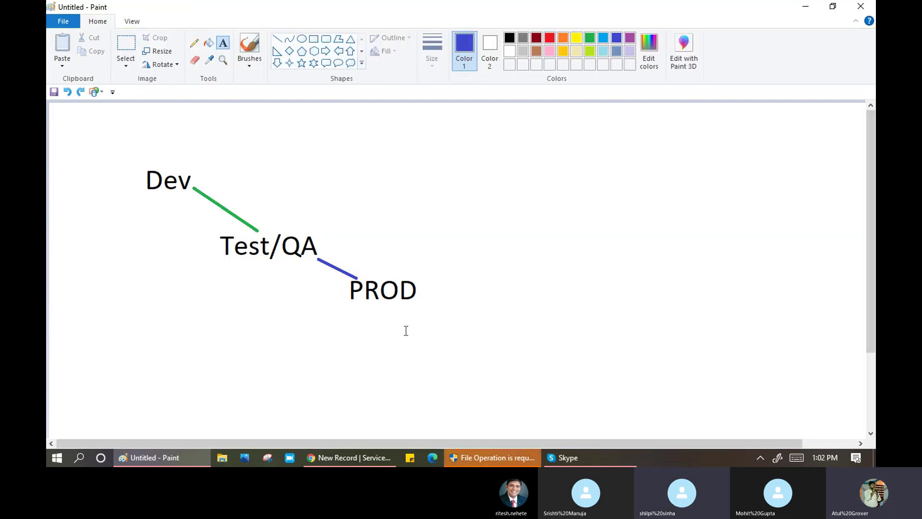
# - Back in the browser, change the navigator filter from 'roll' to 'update'
pyautogui.hotkey('alt', 'Tab')
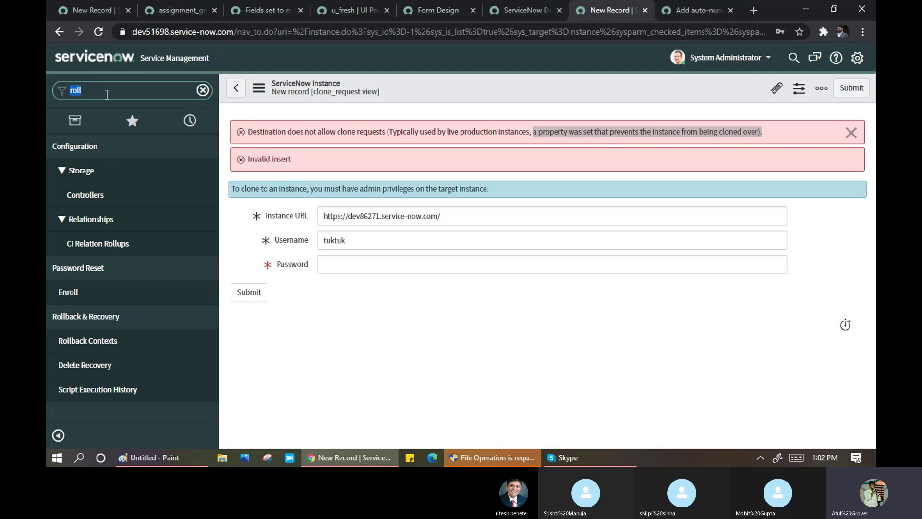
pyautogui.write('update')
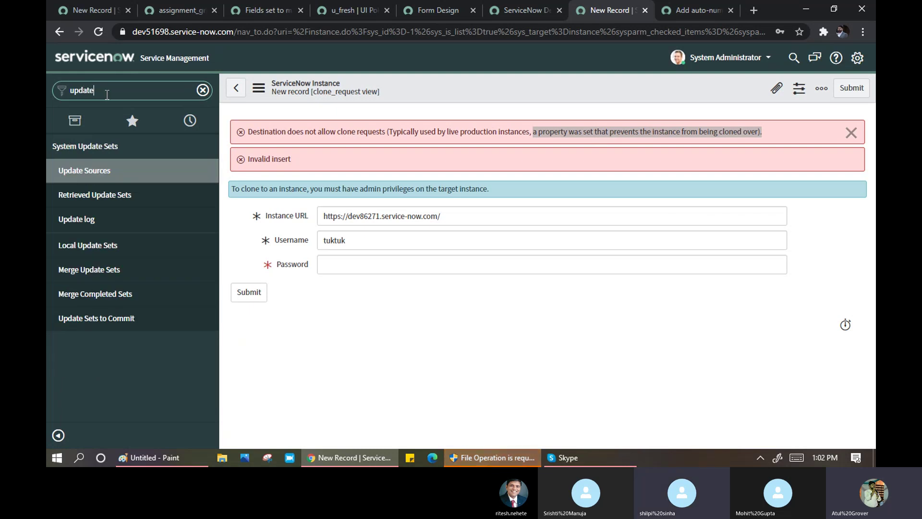
# - Search 'update set roll back' in a new tab and open 'Back out an update set | ServiceNow Docs'
pyautogui.click(754, 10)
pyautogui.write('u')
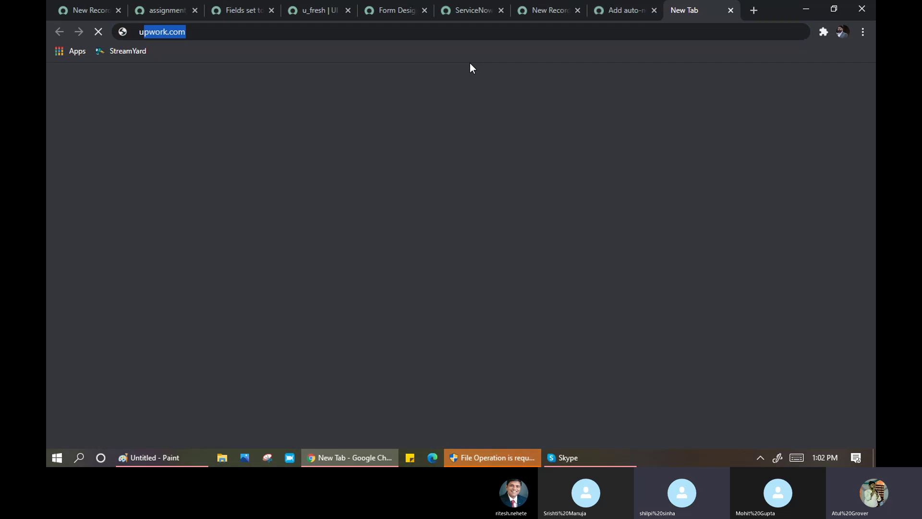
pyautogui.write('pdate set roll bac')
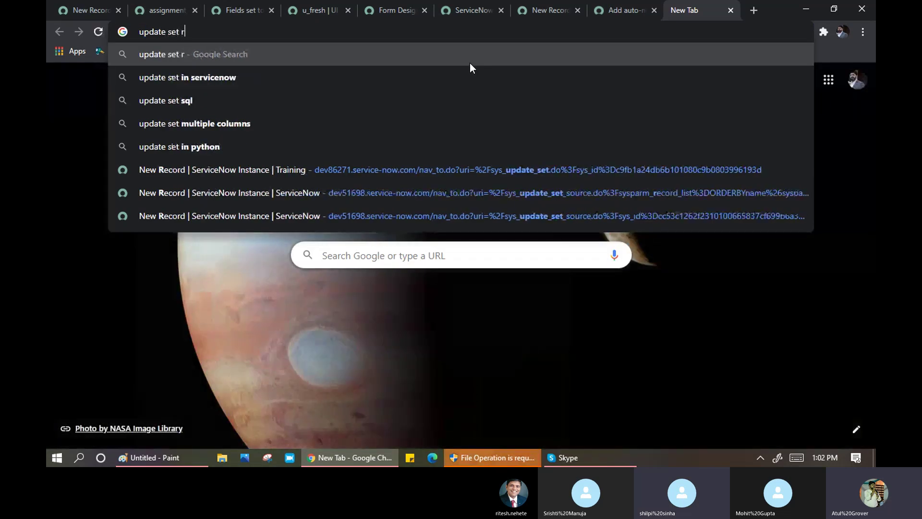
pyautogui.write('k')
pyautogui.press('Return')
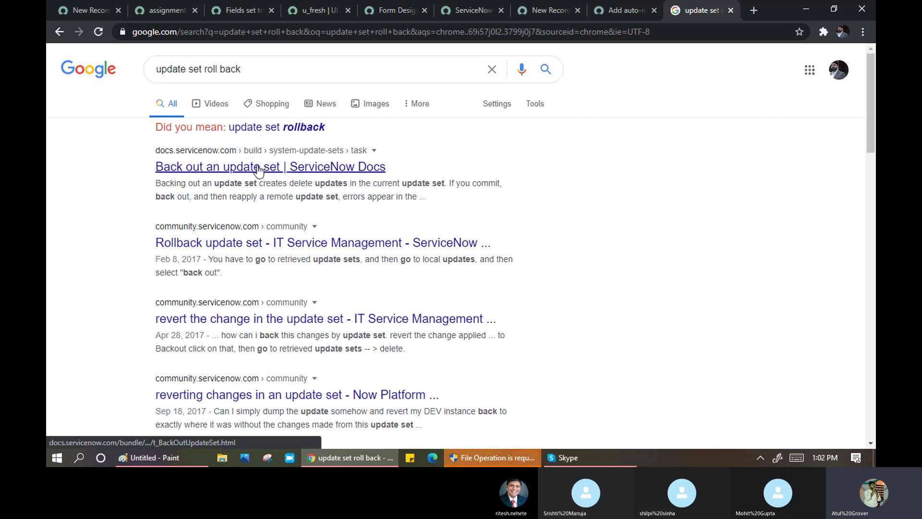
pyautogui.click(259, 168)
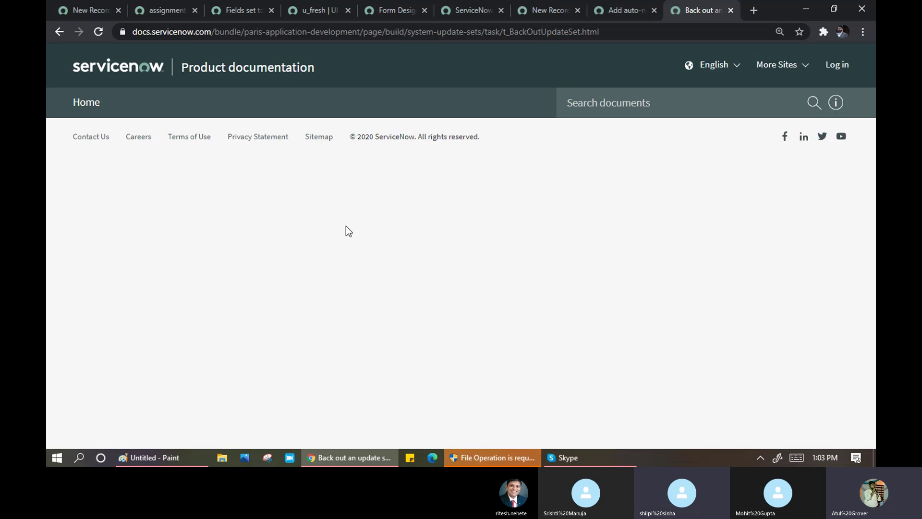
pyautogui.scroll(-2, 324, 275)
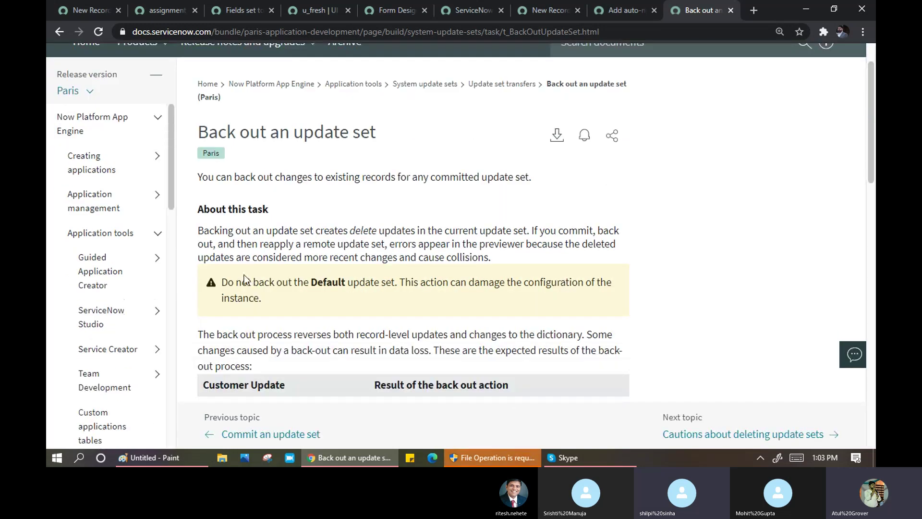
pyautogui.moveTo(248, 283); pyautogui.dragTo(351, 278)
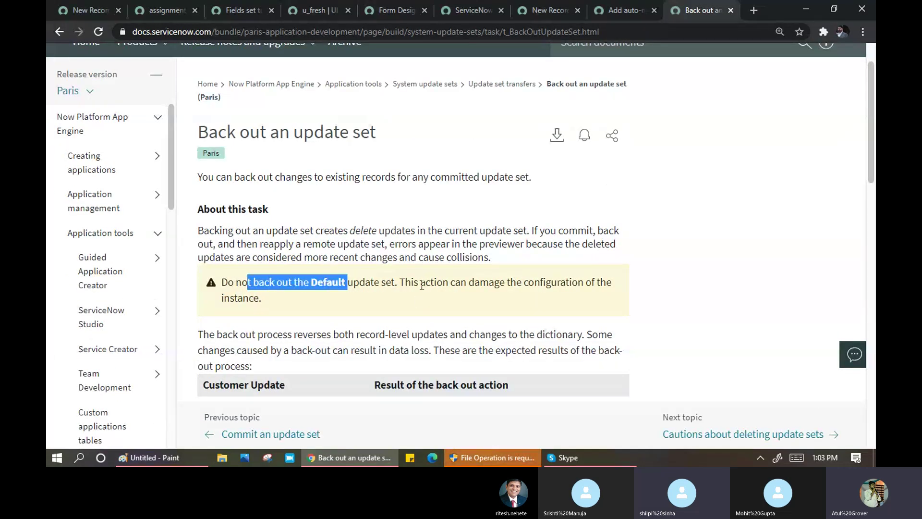
pyautogui.scroll(-2, 274, 312)
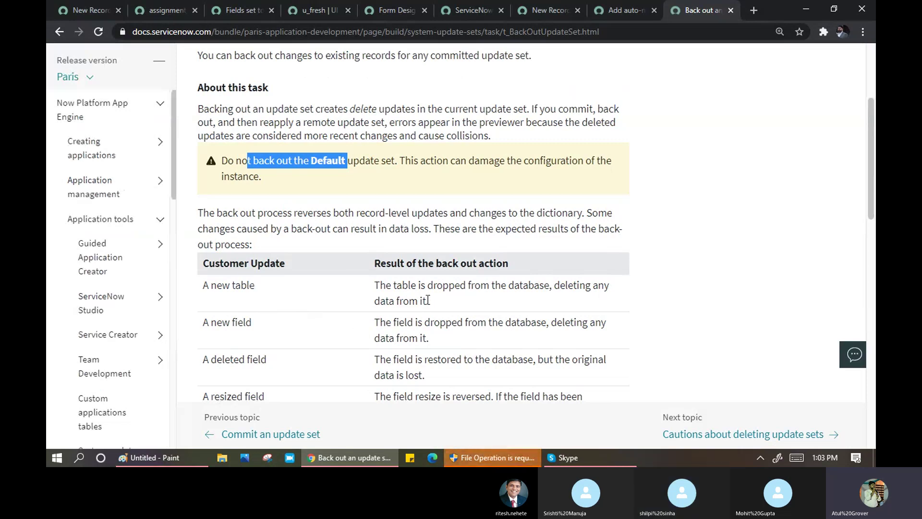
pyautogui.moveTo(386, 285); pyautogui.dragTo(582, 305)
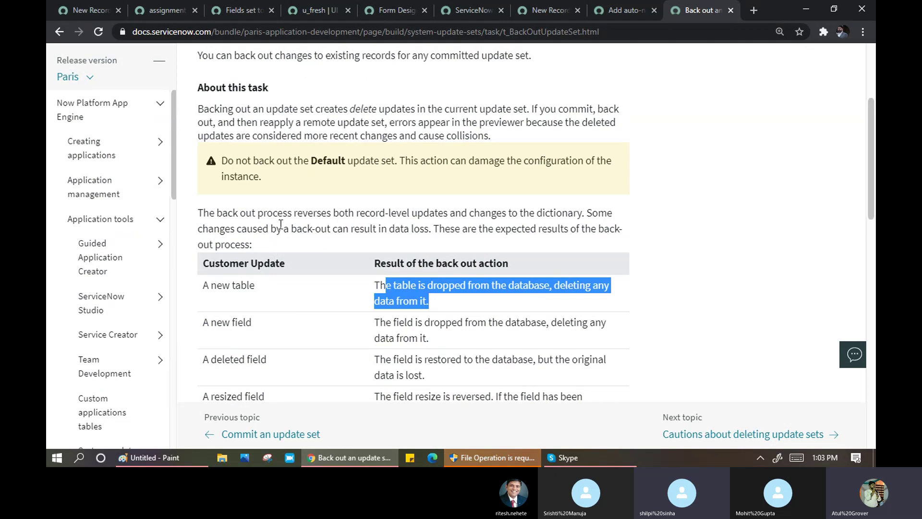
pyautogui.scroll(3, 280, 224)
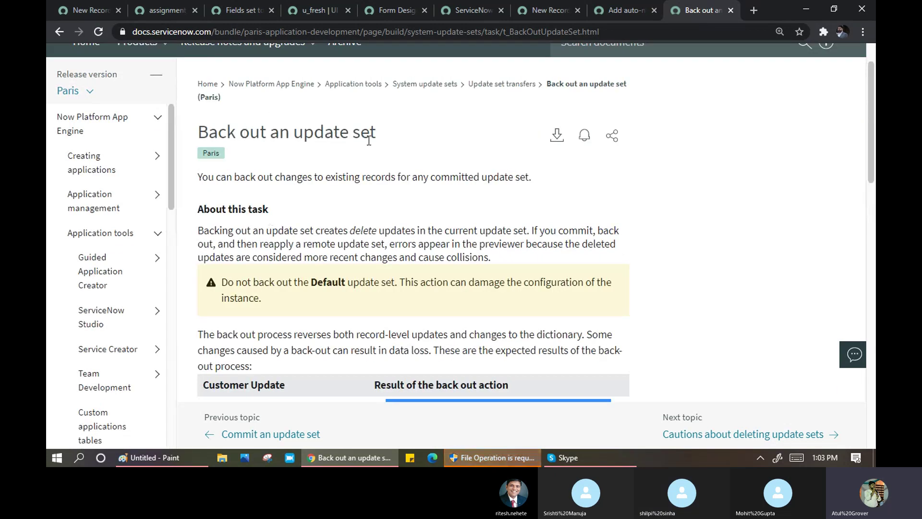
pyautogui.moveTo(207, 177); pyautogui.dragTo(545, 182)
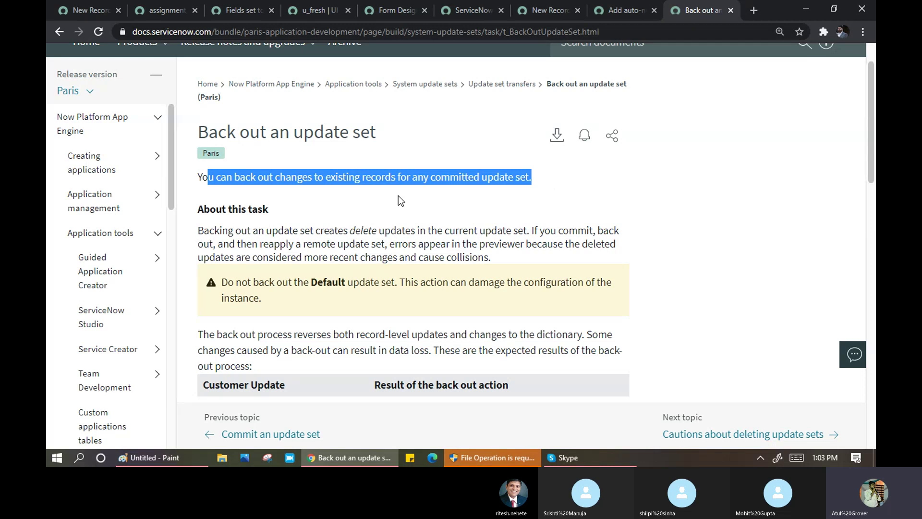
pyautogui.scroll(-3, 399, 199)
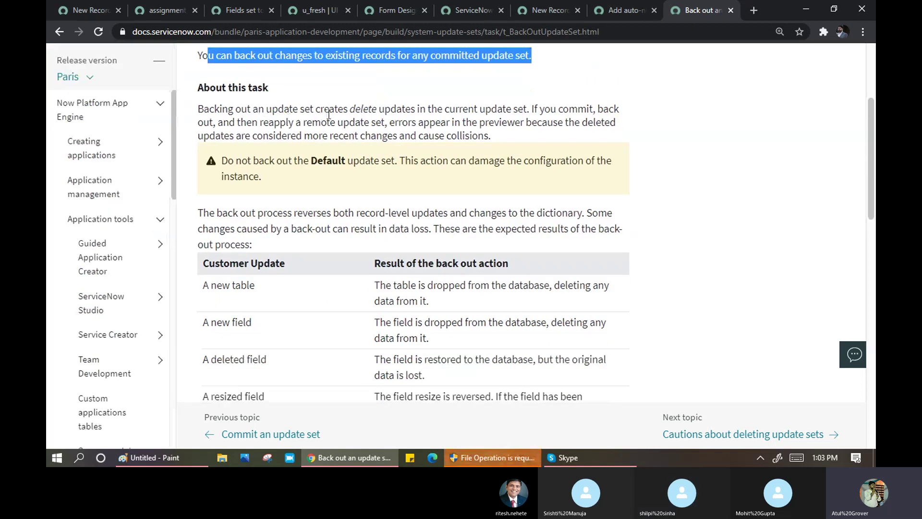
pyautogui.moveTo(330, 110); pyautogui.dragTo(529, 112)
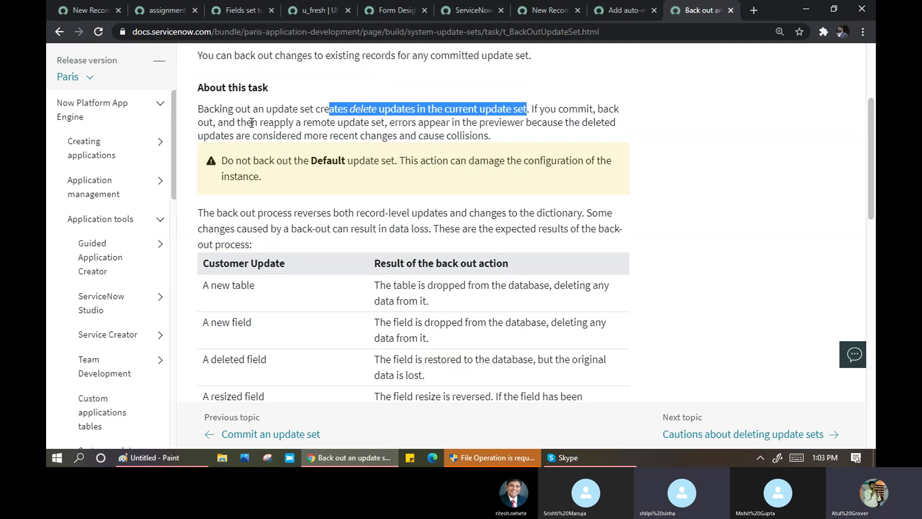
pyautogui.moveTo(236, 123); pyautogui.dragTo(477, 135)
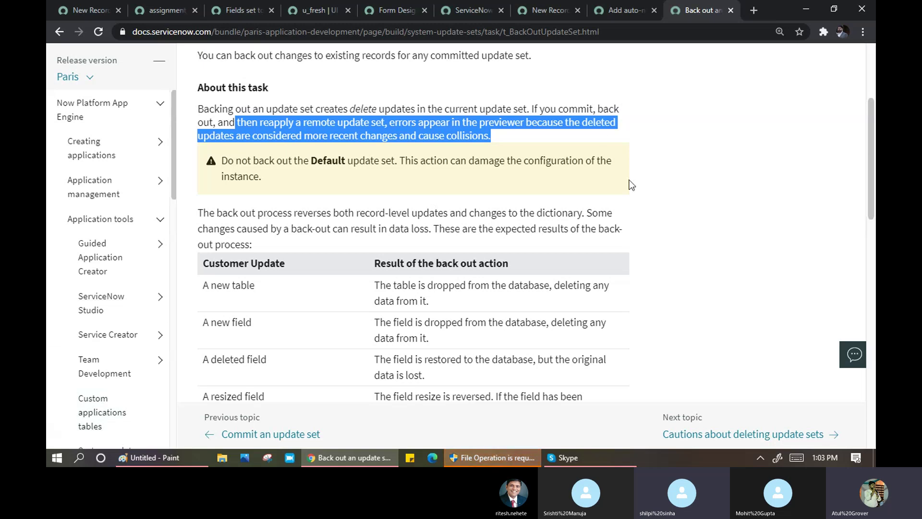
pyautogui.scroll(-4, 488, 201)
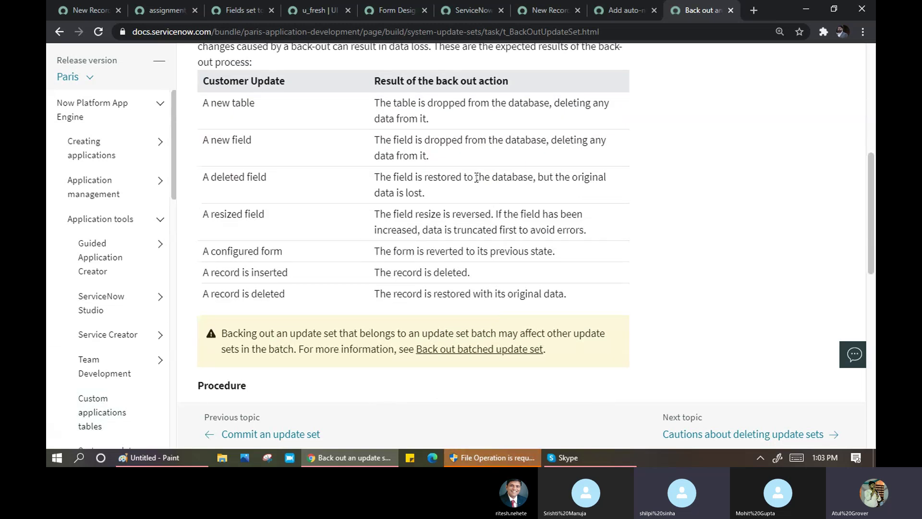
pyautogui.scroll(-4, 468, 197)
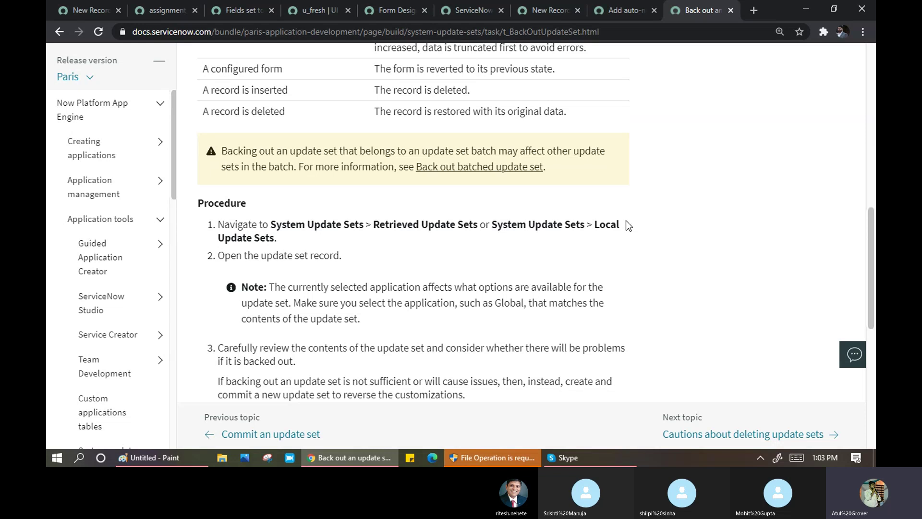
pyautogui.scroll(-1, 336, 231)
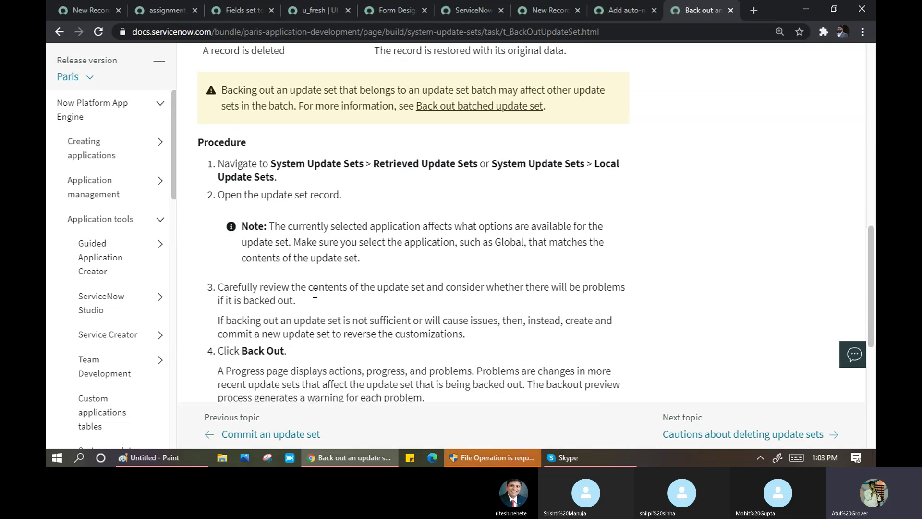
pyautogui.scroll(-1, 350, 288)
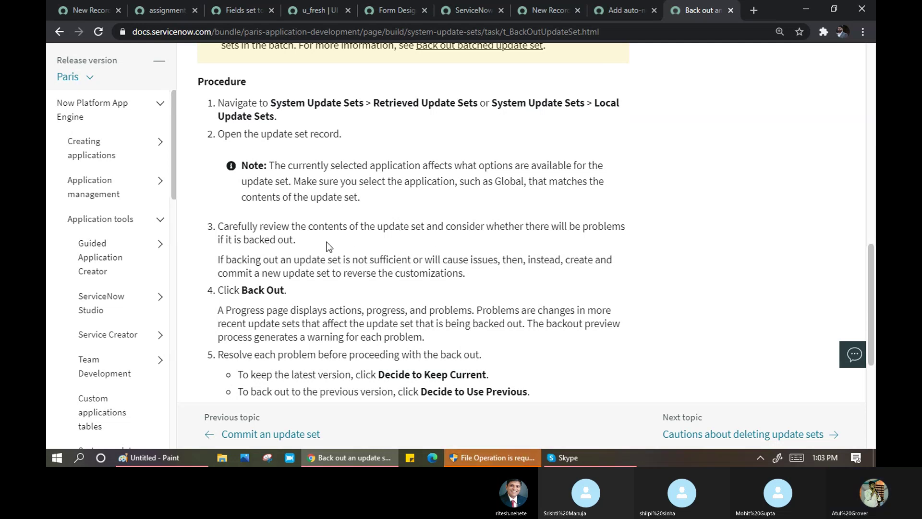
pyautogui.scroll(-1, 323, 230)
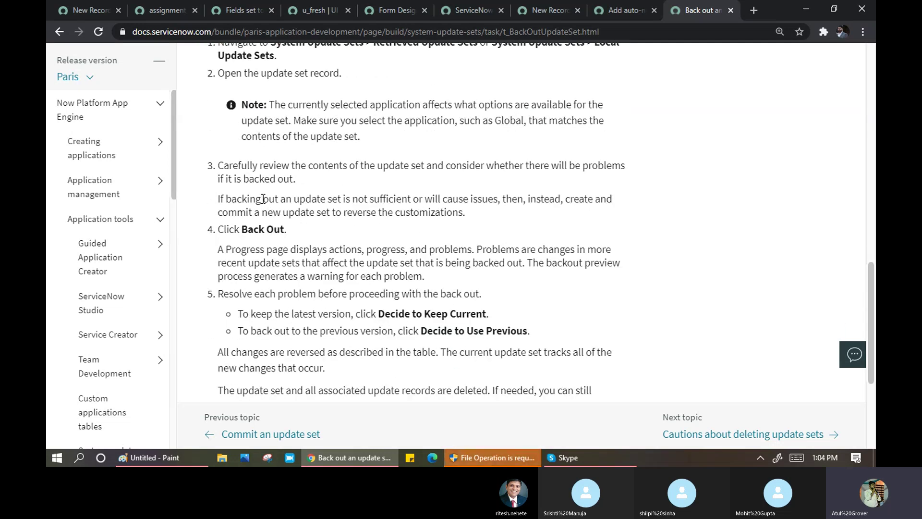
pyautogui.moveTo(263, 199); pyautogui.dragTo(586, 205)
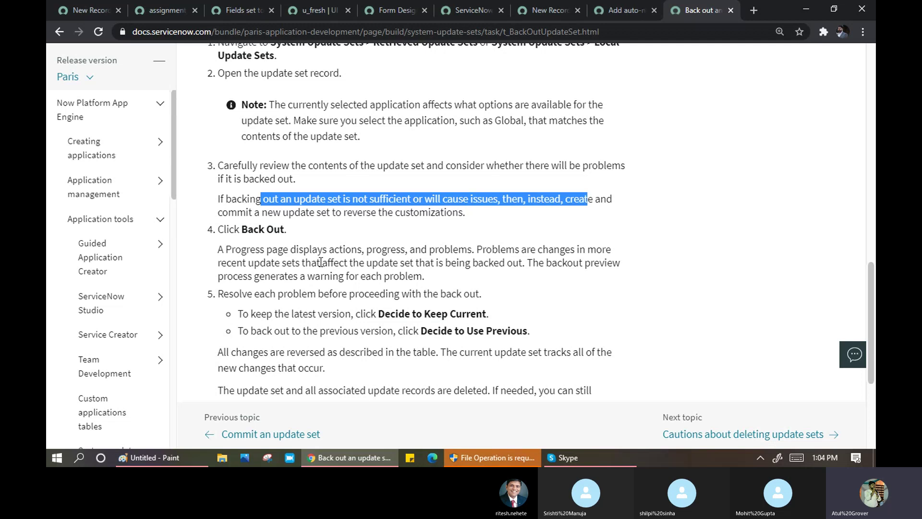
pyautogui.click(246, 257)
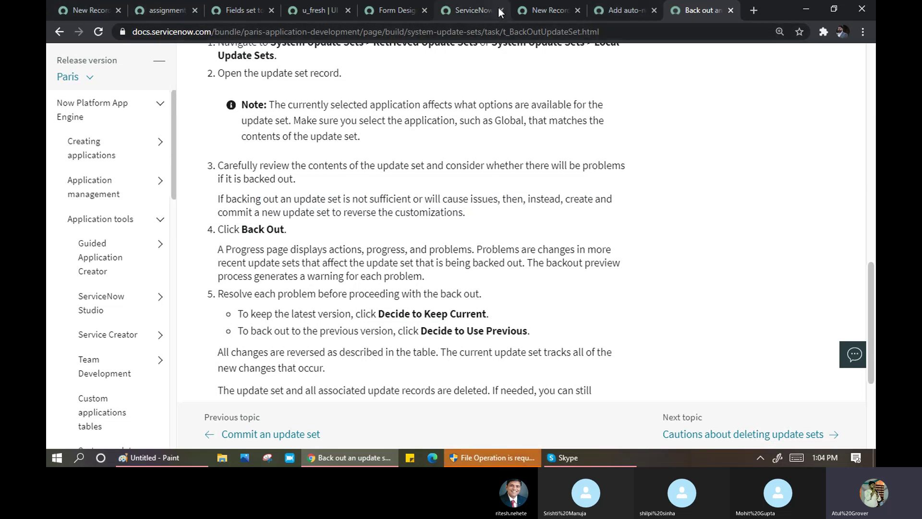
# - From Local Update Sets, open Training_day3_Sat (Complete, 36 updates, 'Day 3 work')
pyautogui.click(549, 14)
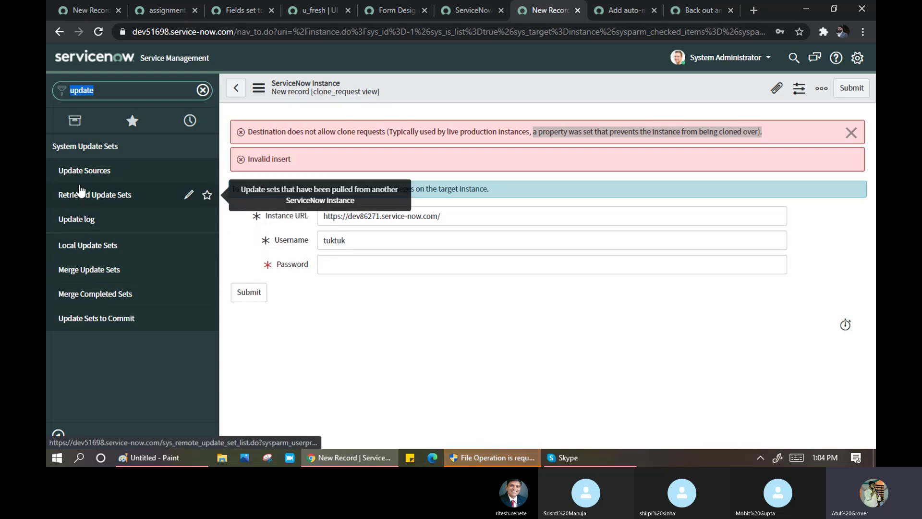
pyautogui.click(57, 220)
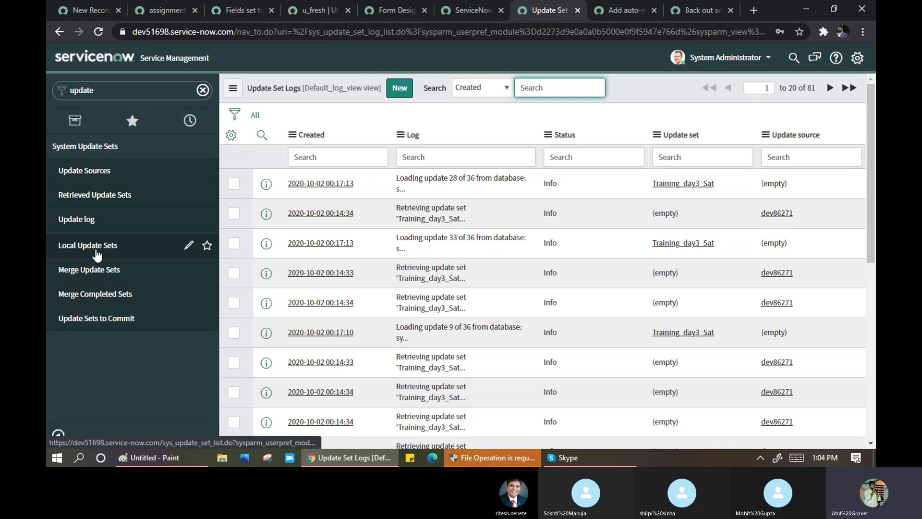
pyautogui.click(96, 249)
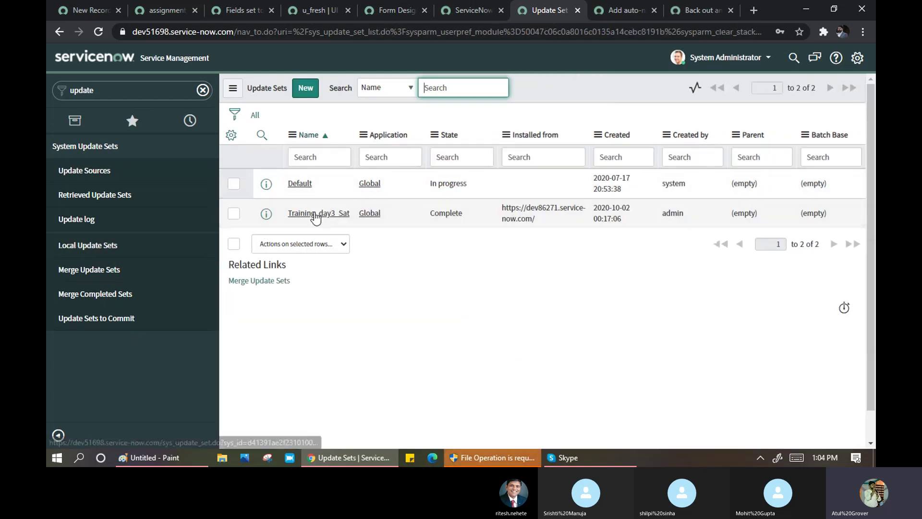
pyautogui.click(315, 215)
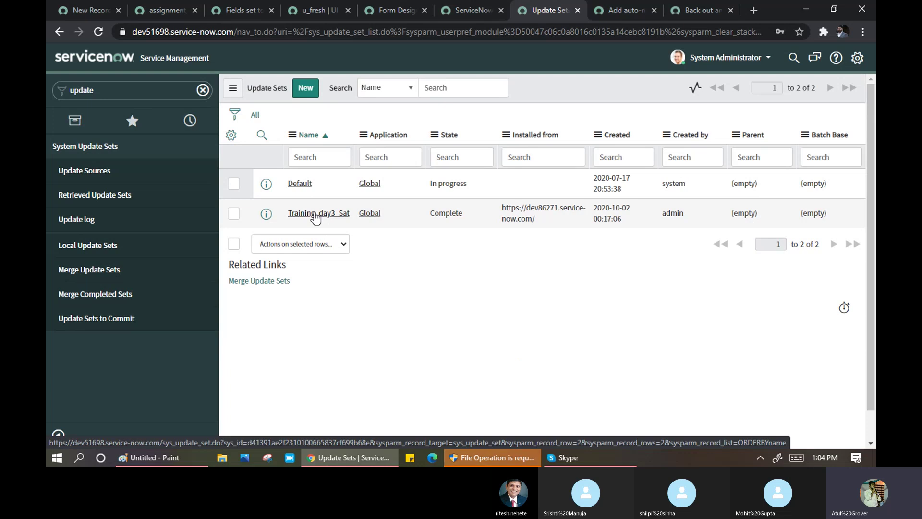
pyautogui.click(315, 216)
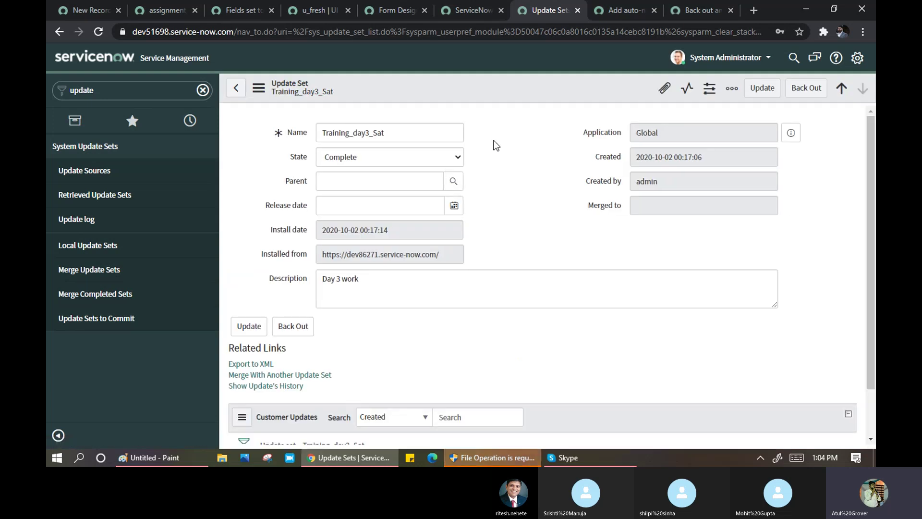
pyautogui.click(817, 95)
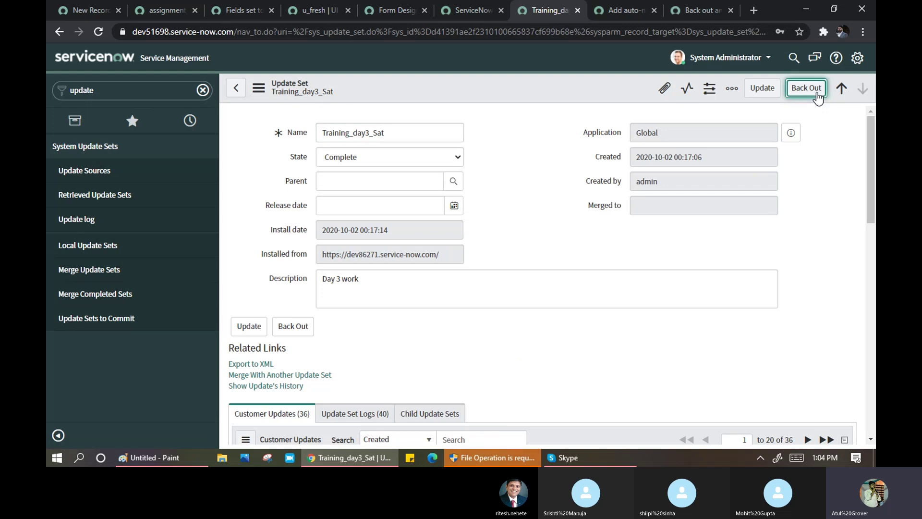
# - Proceed with Back Out on Training_day3_Sat and close the dialog after it succeeds in 13 seconds
pyautogui.click(817, 96)
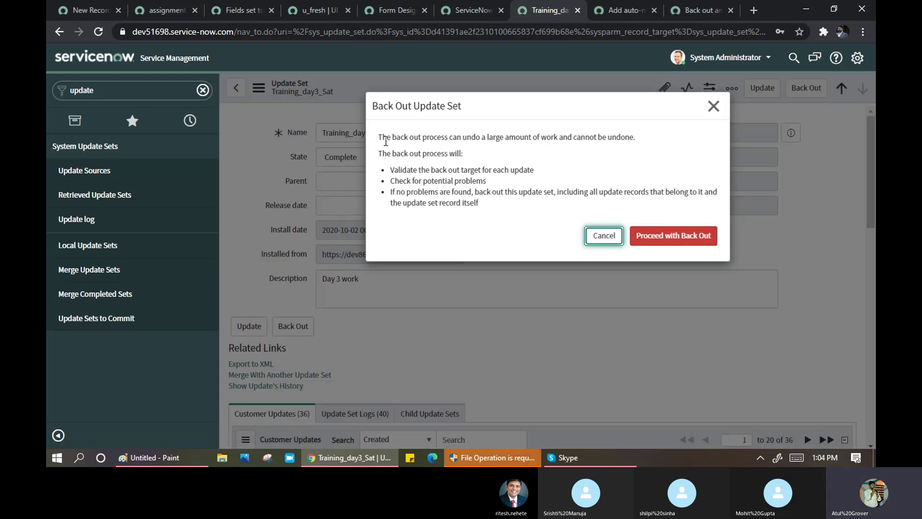
pyautogui.moveTo(383, 137); pyautogui.dragTo(647, 138)
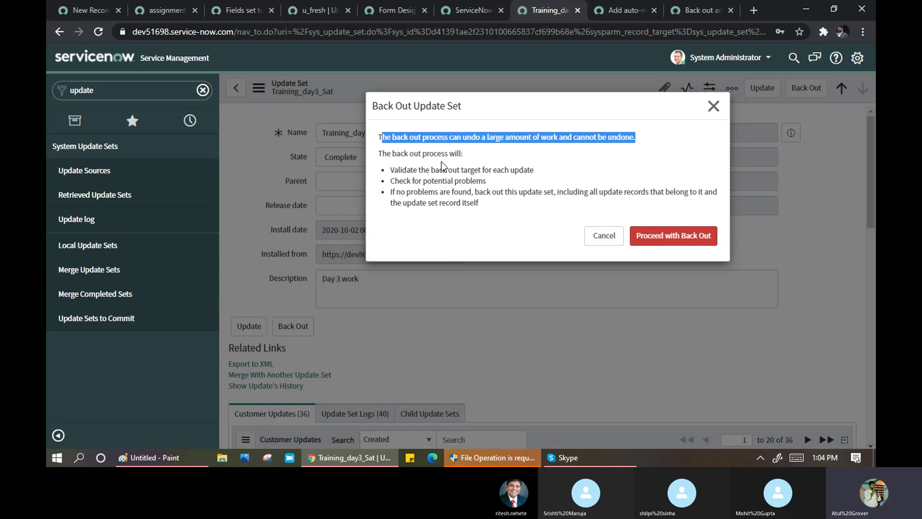
pyautogui.moveTo(390, 170); pyautogui.dragTo(544, 179)
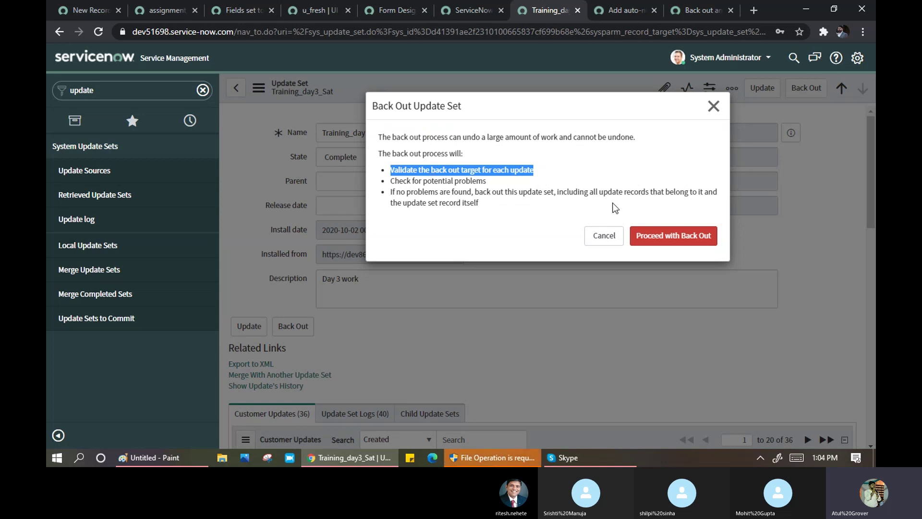
pyautogui.click(686, 240)
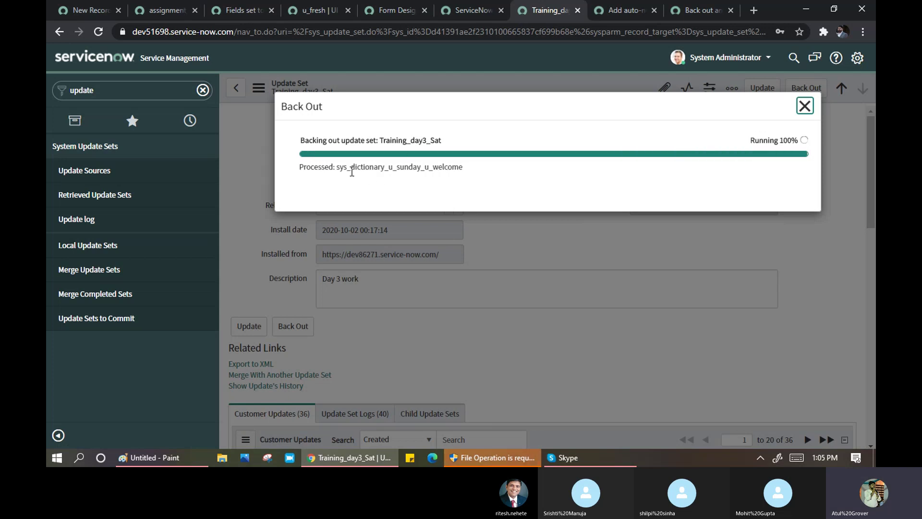
pyautogui.moveTo(338, 169); pyautogui.dragTo(385, 168)
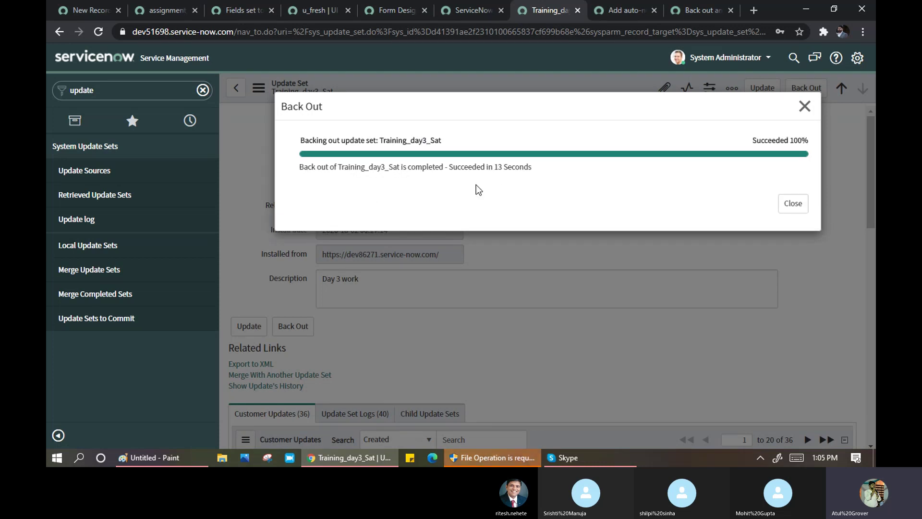
pyautogui.click(793, 203)
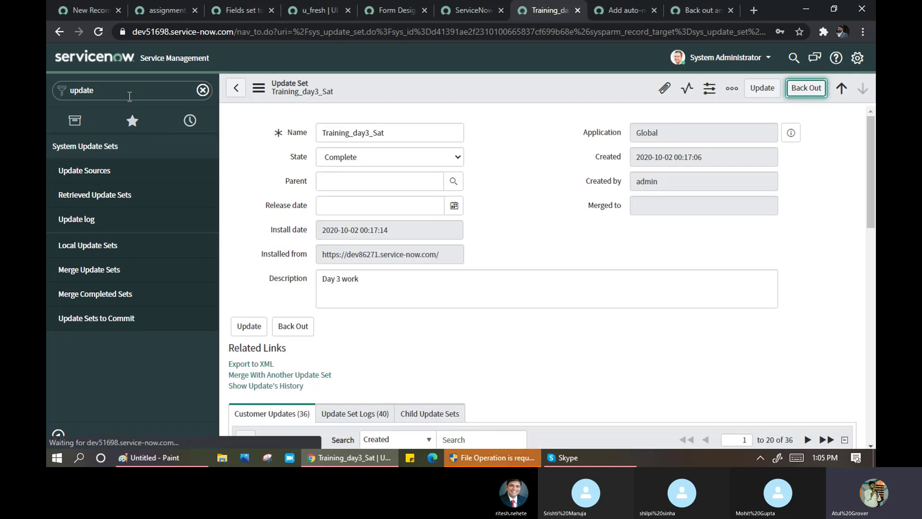
pyautogui.click(130, 95)
pyautogui.write('s')
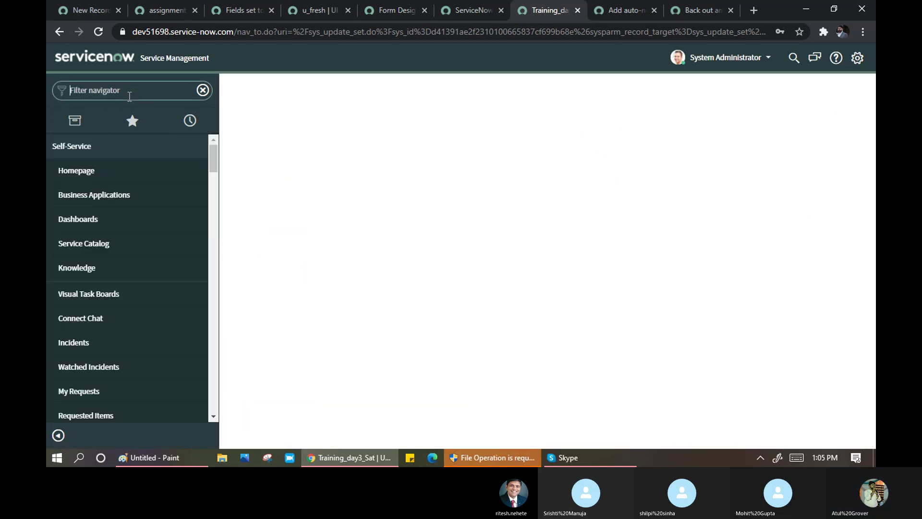
pyautogui.write('sund')
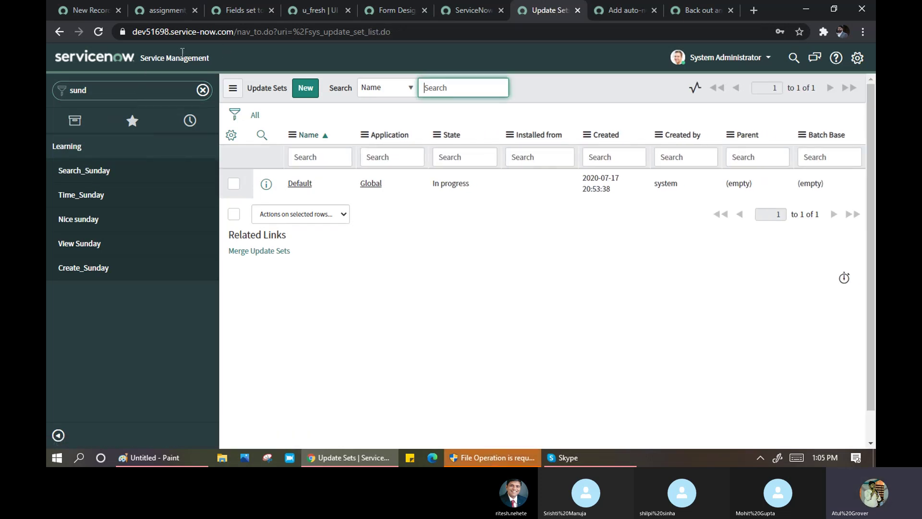
# - Filter the navigator on 'update' and open Retrieved Update Sets, showing Training_day3_Sat as Backed Out
pyautogui.click(99, 32)
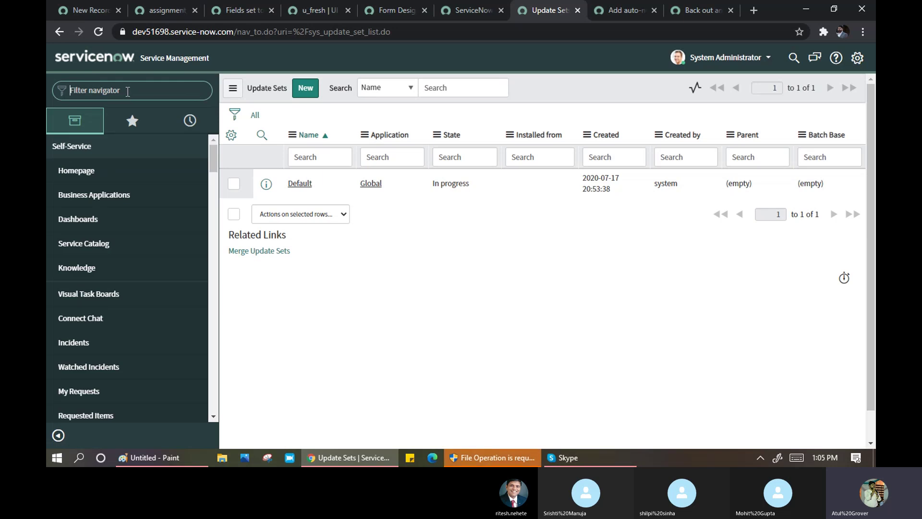
pyautogui.write('Sun')
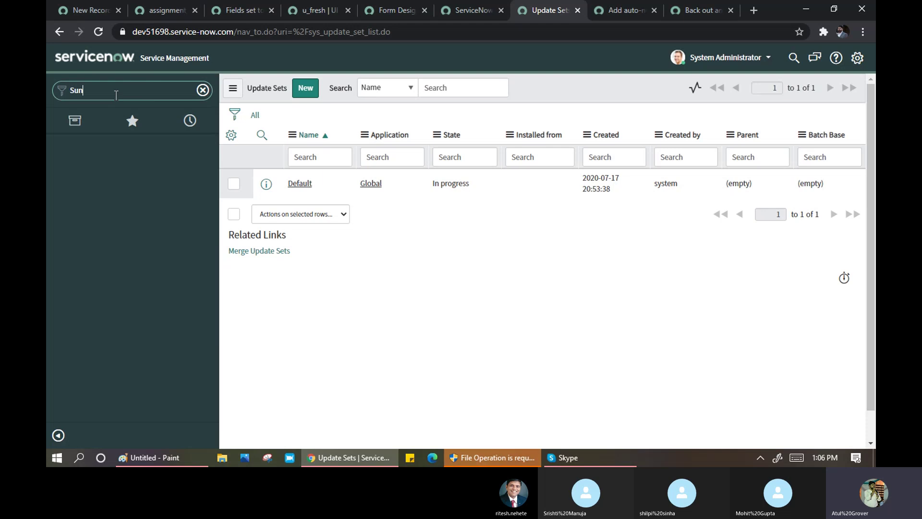
pyautogui.press('BackSpace')
pyautogui.press('BackSpace')
pyautogui.press('BackSpace')
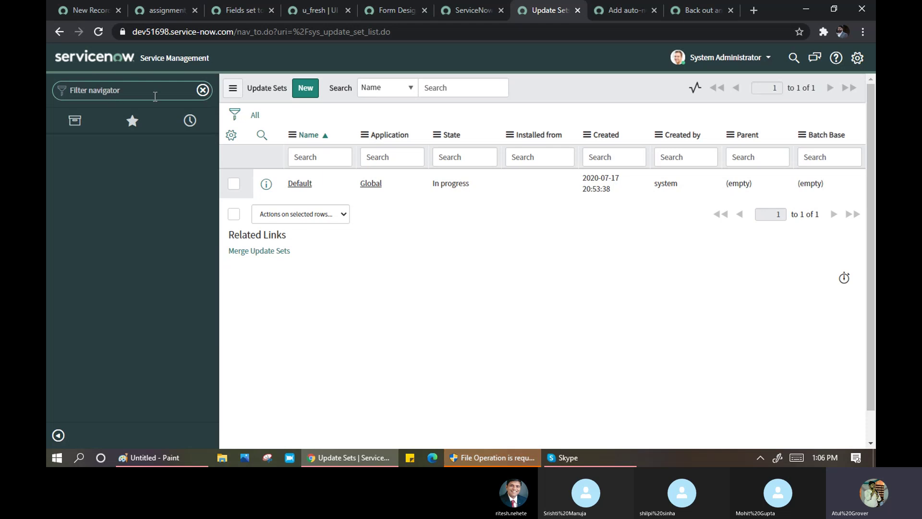
pyautogui.write('update')
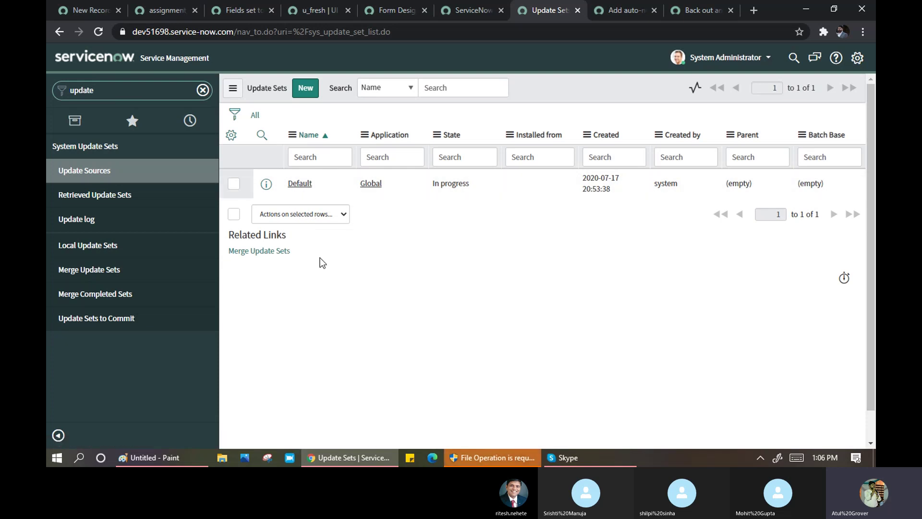
pyautogui.click(101, 320)
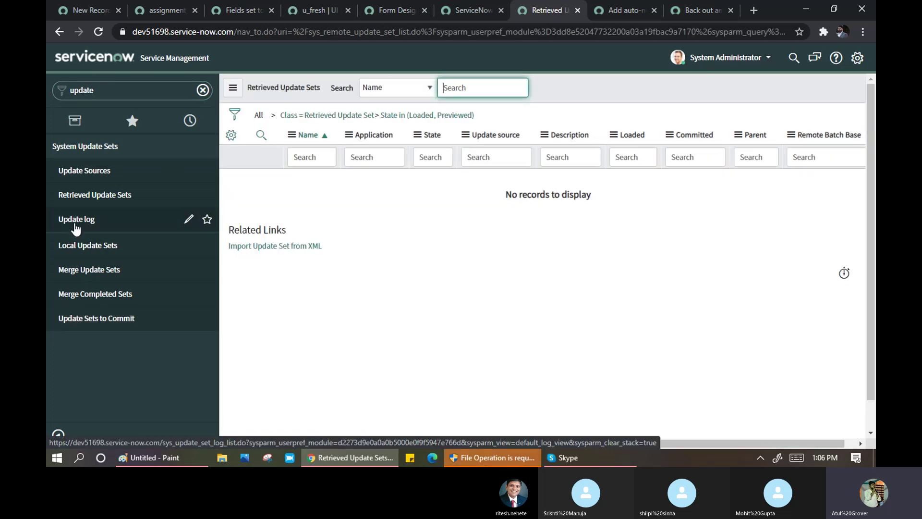
pyautogui.click(86, 196)
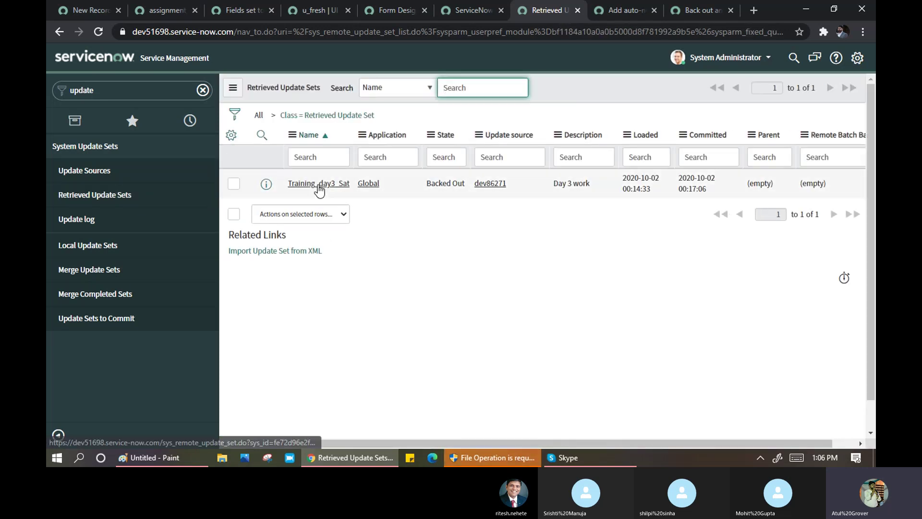
# - Open the retrieved Training_day3_Sat, run Preview Update Set, and close the 36-error result
pyautogui.moveTo(425, 184); pyautogui.dragTo(465, 183)
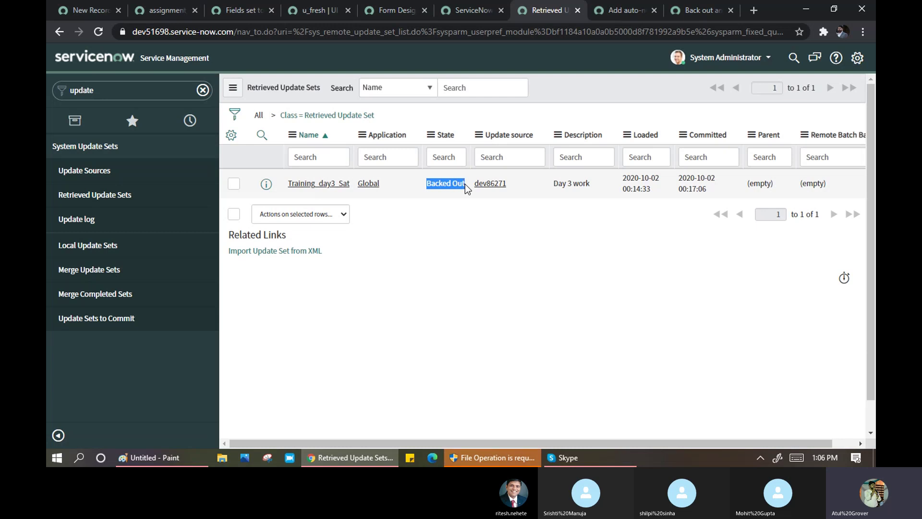
pyautogui.click(338, 185)
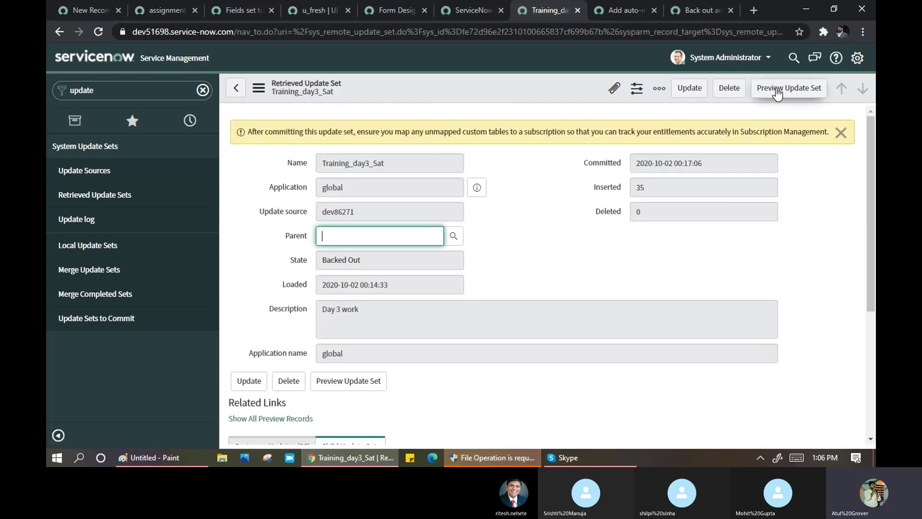
pyautogui.click(776, 89)
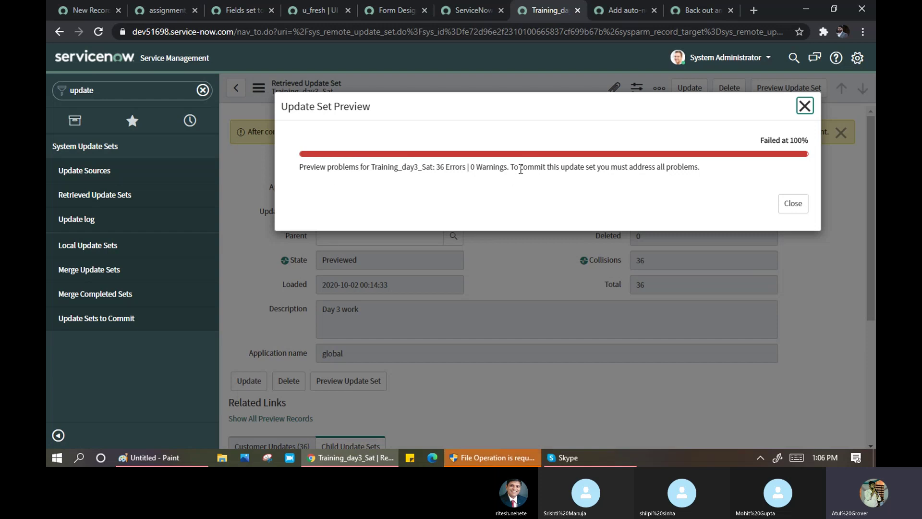
pyautogui.moveTo(519, 168); pyautogui.dragTo(702, 171)
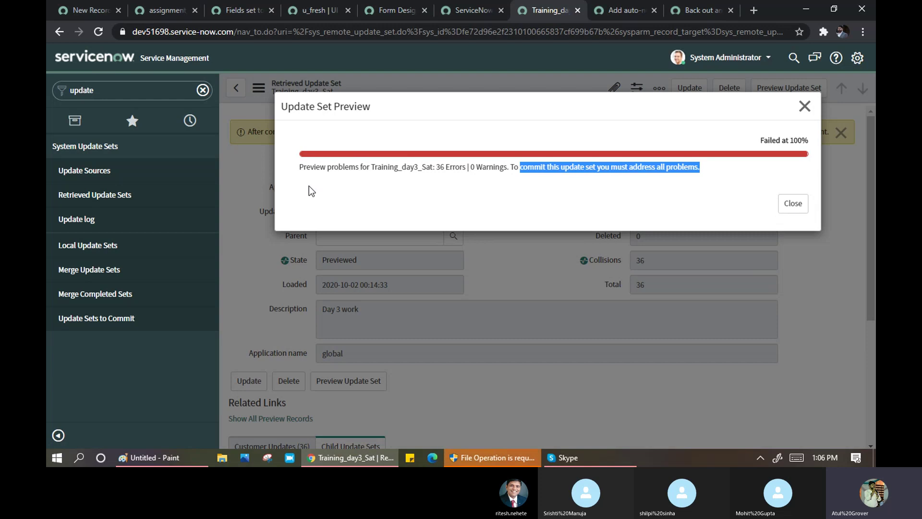
pyautogui.moveTo(382, 166); pyautogui.dragTo(473, 171)
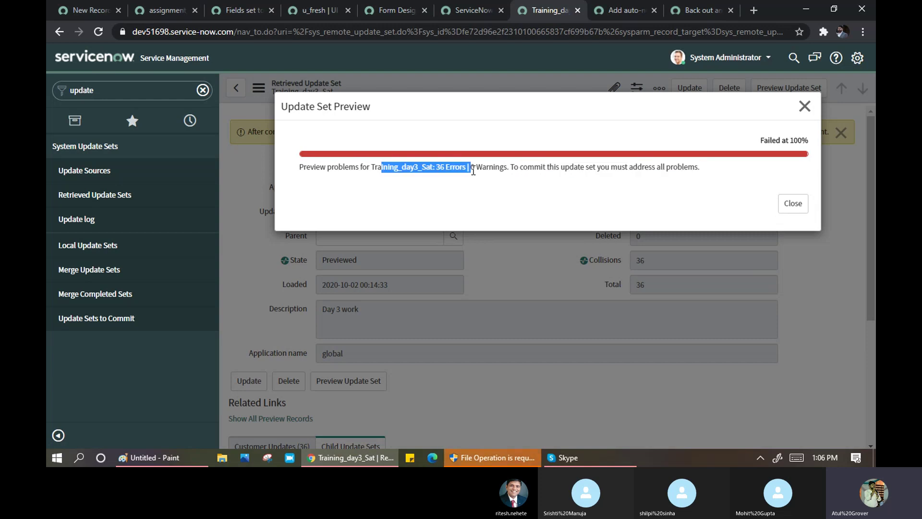
pyautogui.click(793, 205)
pyautogui.scroll(-3, 492, 230)
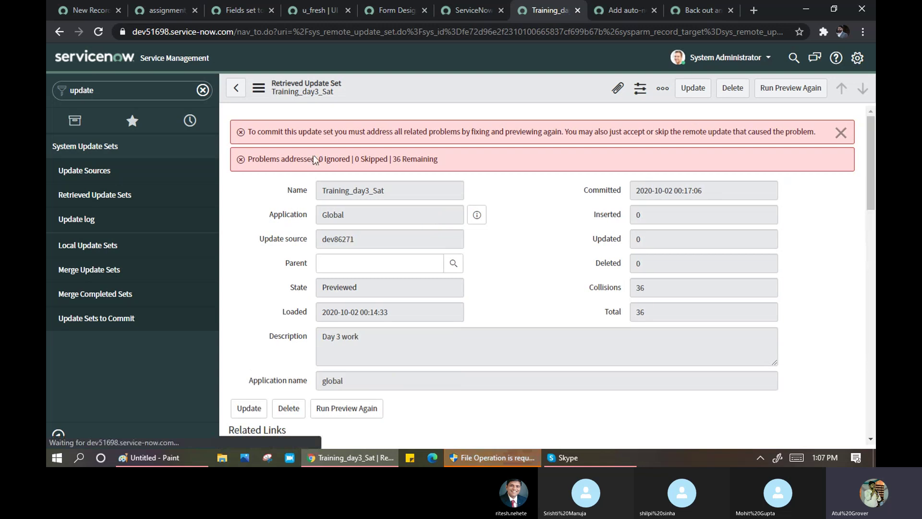
# - Review the banner asking that all preview problems be addressed before committing
pyautogui.moveTo(264, 132); pyautogui.dragTo(480, 144)
pyautogui.moveTo(550, 140); pyautogui.dragTo(563, 140)
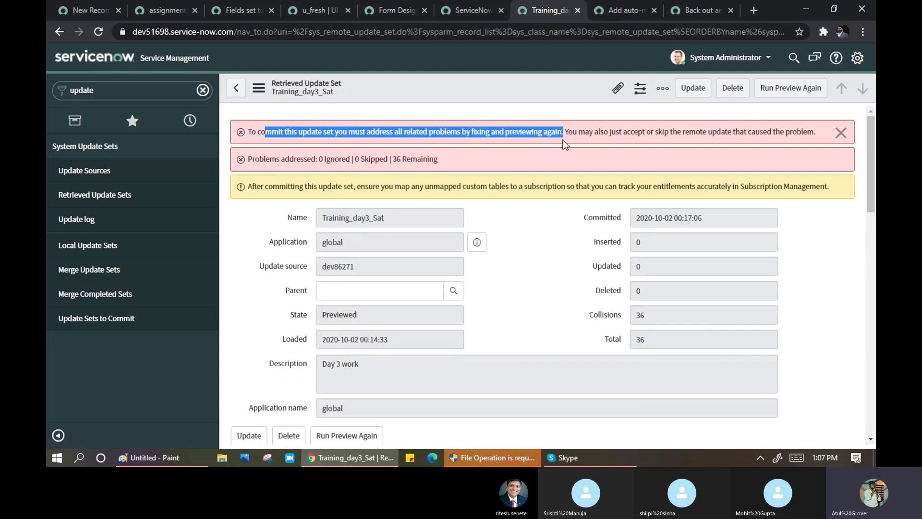
pyautogui.click(568, 235)
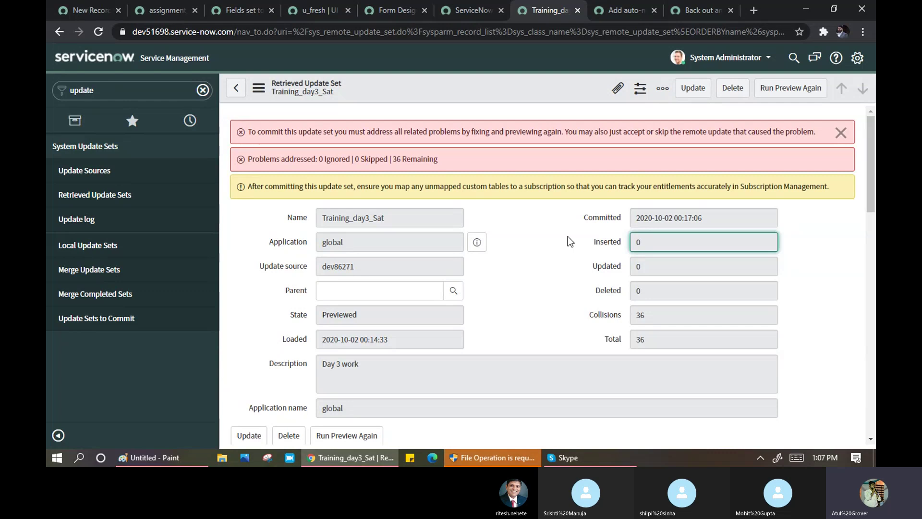
pyautogui.click(541, 235)
pyautogui.scroll(-2, 540, 235)
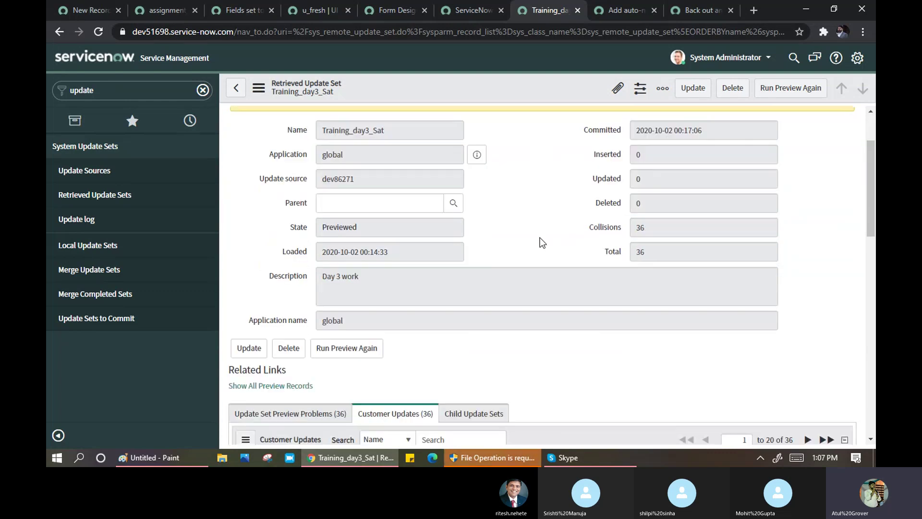
pyautogui.scroll(-5, 540, 237)
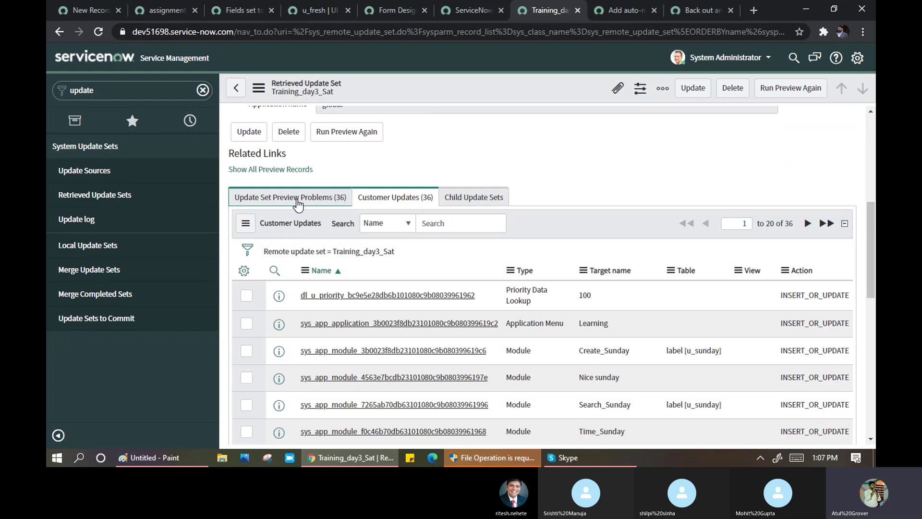
# - Show the Preview Problems list: 36 errors reporting the local update is newer than the remote
pyautogui.click(297, 204)
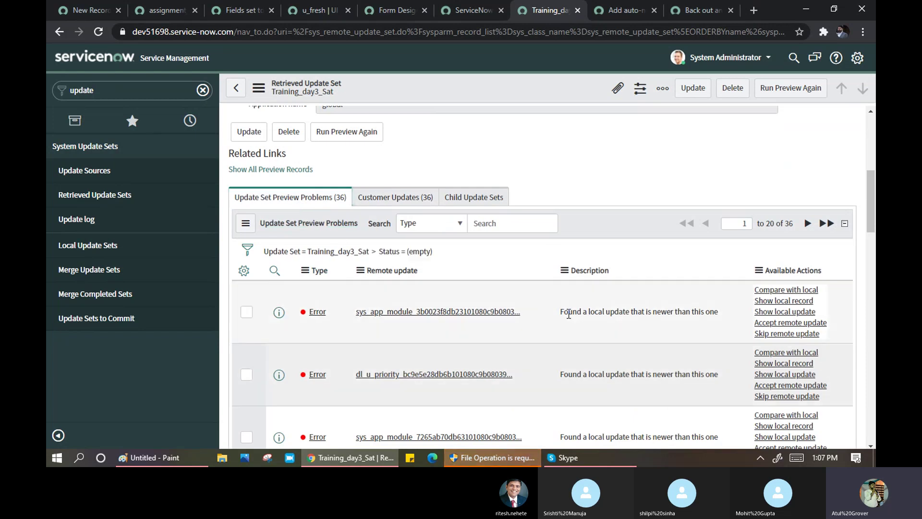
pyautogui.moveTo(569, 313); pyautogui.dragTo(724, 318)
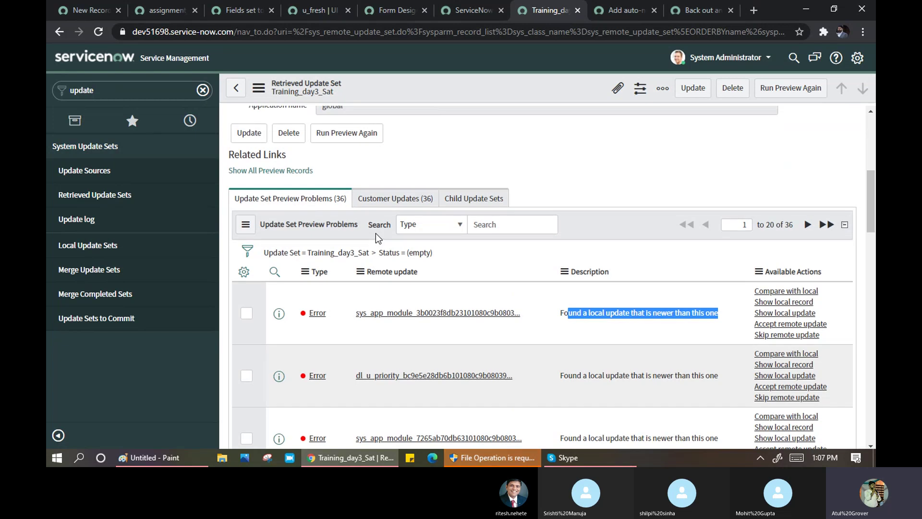
pyautogui.scroll(3, 439, 241)
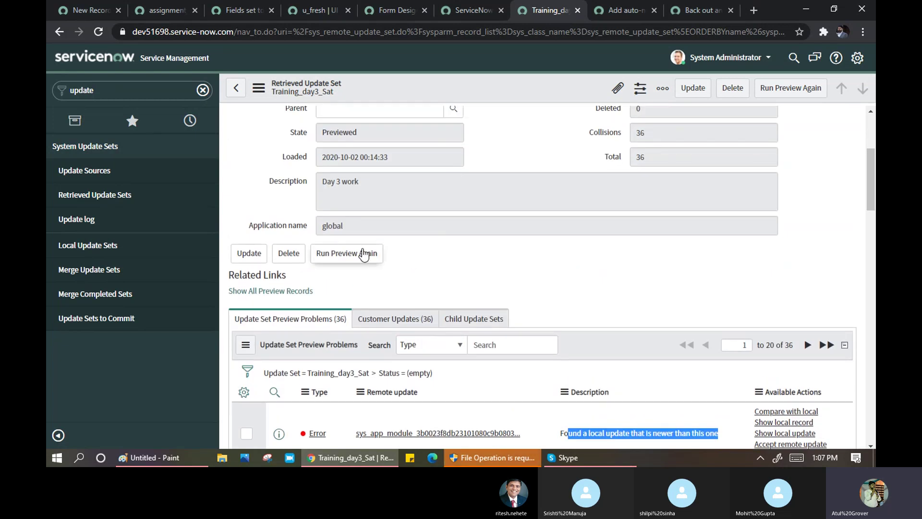
pyautogui.scroll(-3, 528, 256)
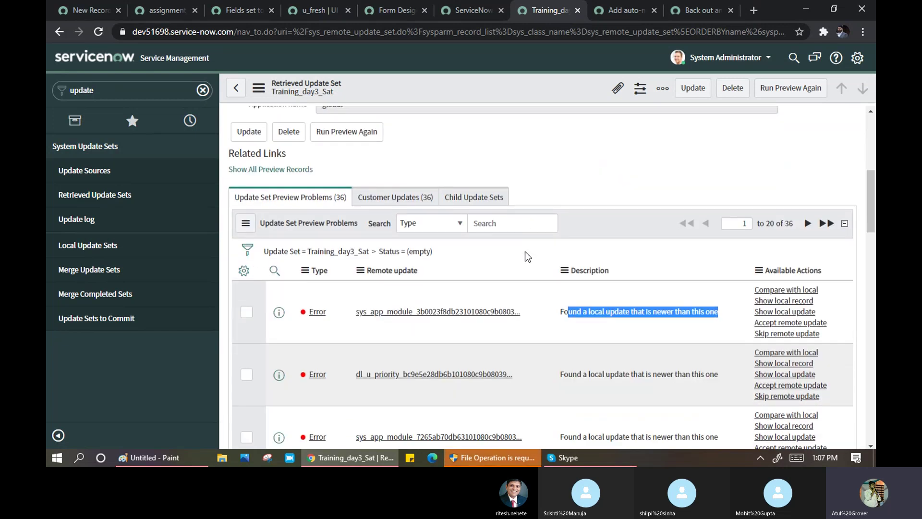
pyautogui.scroll(-1, 528, 256)
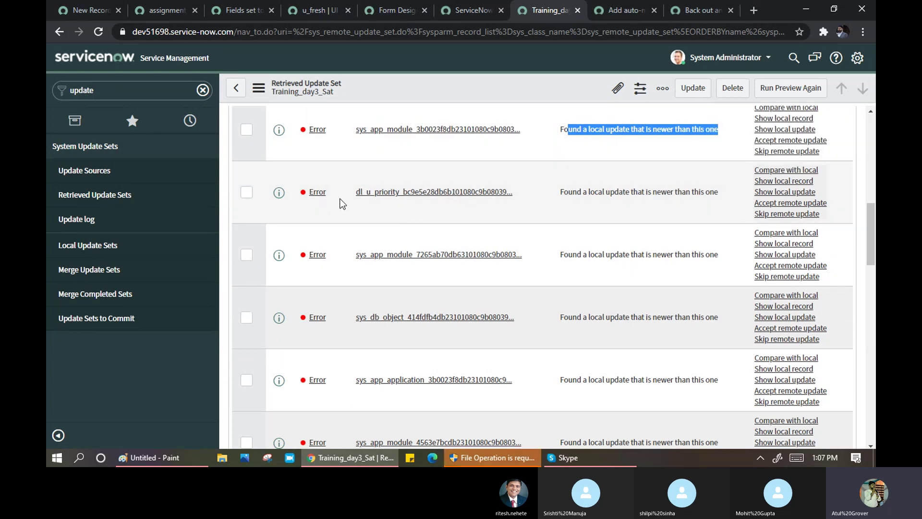
pyautogui.scroll(3, 317, 225)
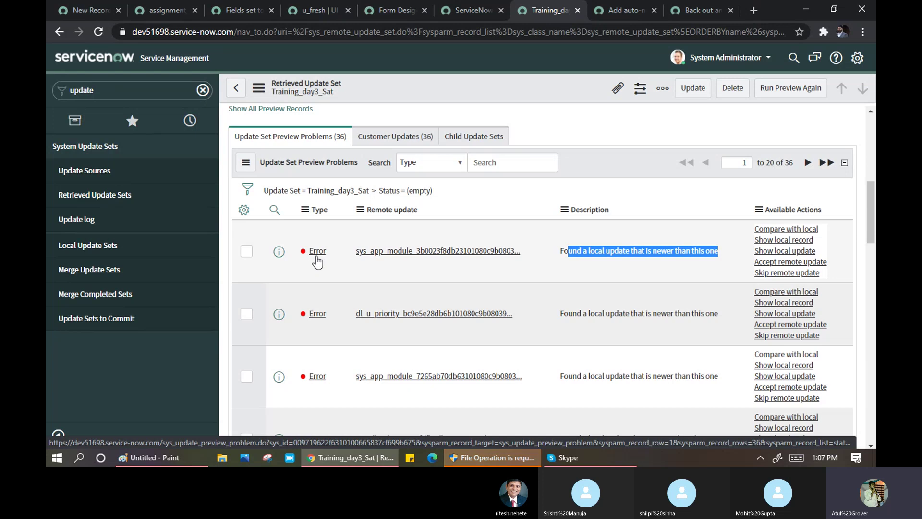
# - Accept the remote update on the first u_sunday sys_app_module preview problem, marking it Ignored
pyautogui.click(317, 262)
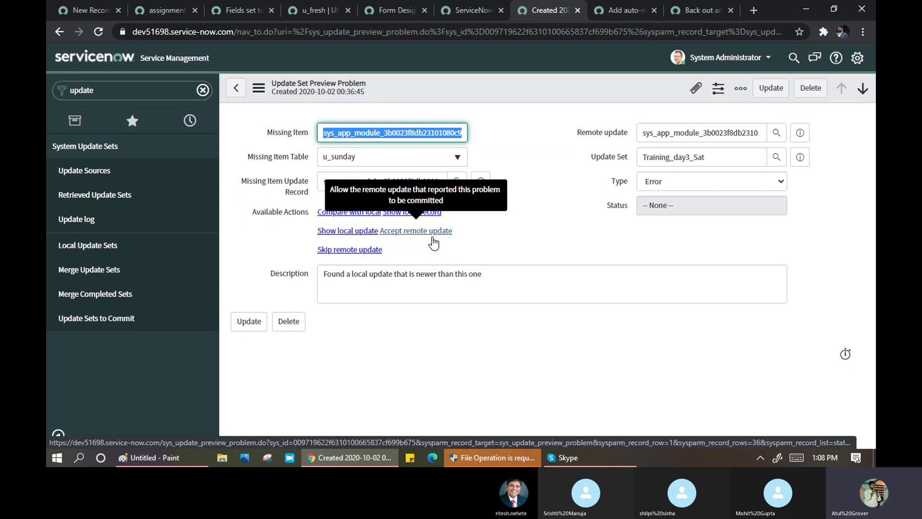
pyautogui.click(432, 238)
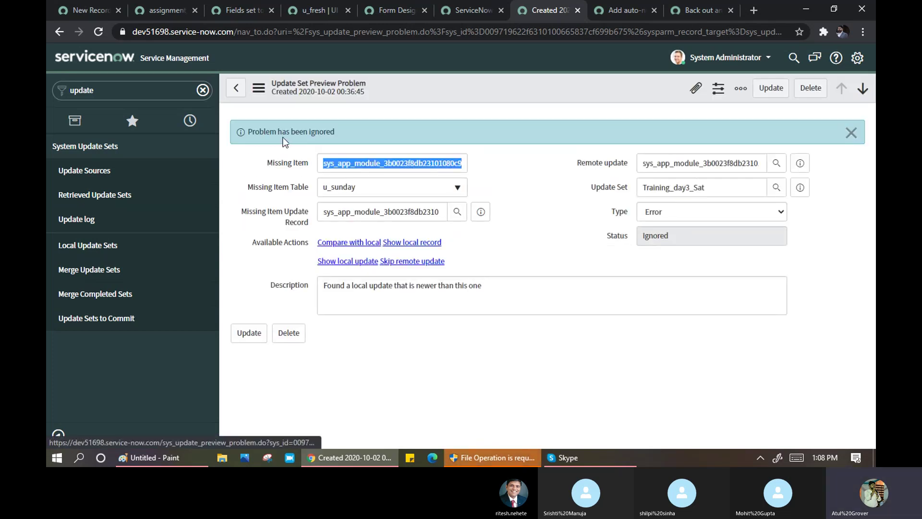
pyautogui.moveTo(270, 131); pyautogui.dragTo(344, 135)
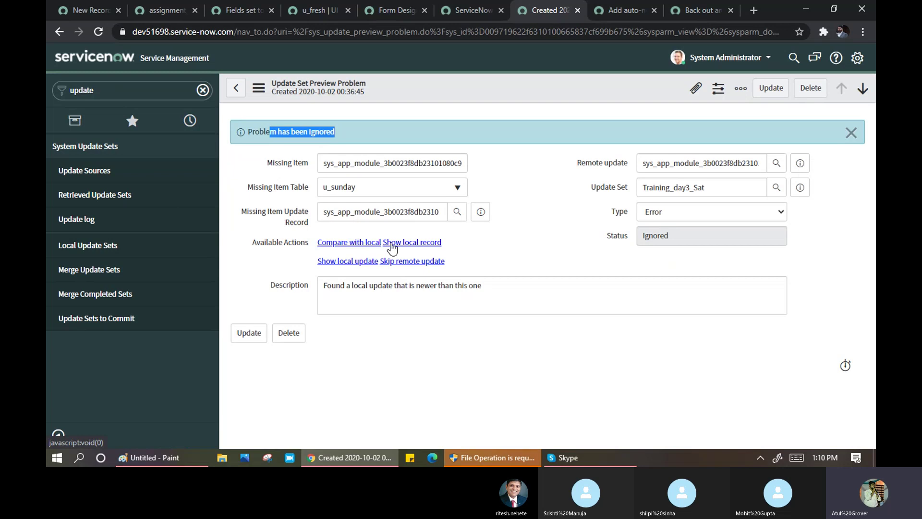
# - Back on Training_day3_Sat, select all listed preview problems and accept their remote updates
pyautogui.click(236, 88)
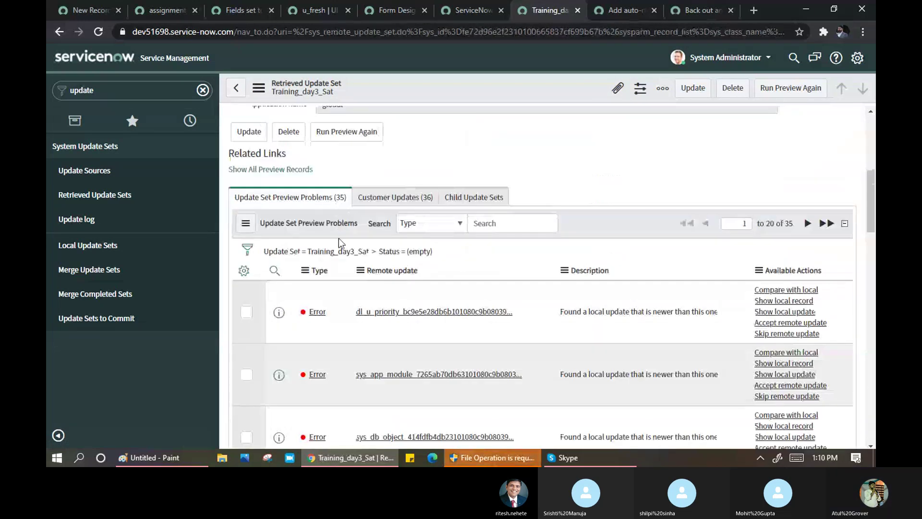
pyautogui.scroll(-15, 253, 330)
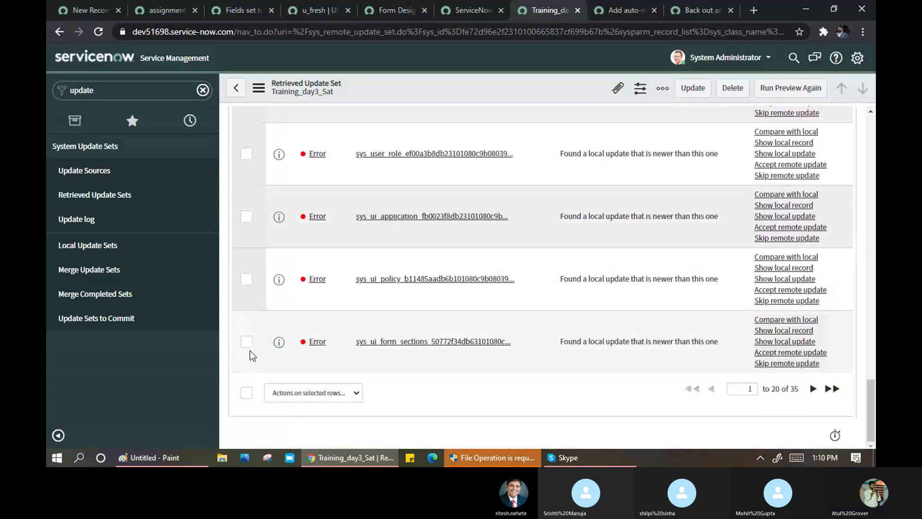
pyautogui.click(247, 393)
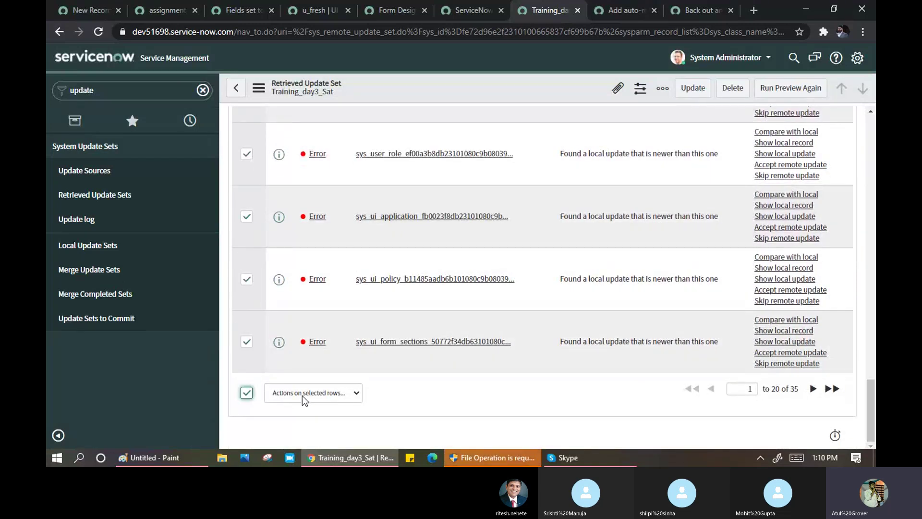
pyautogui.click(323, 392)
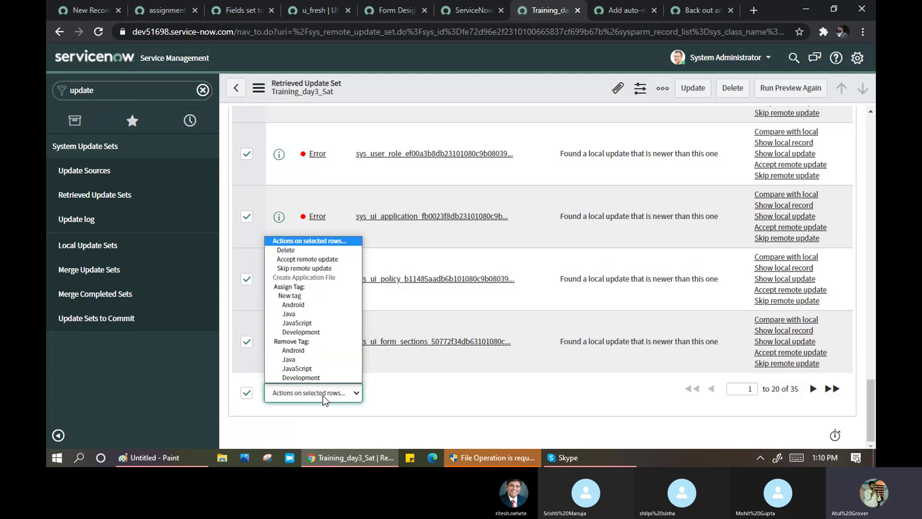
pyautogui.click(308, 259)
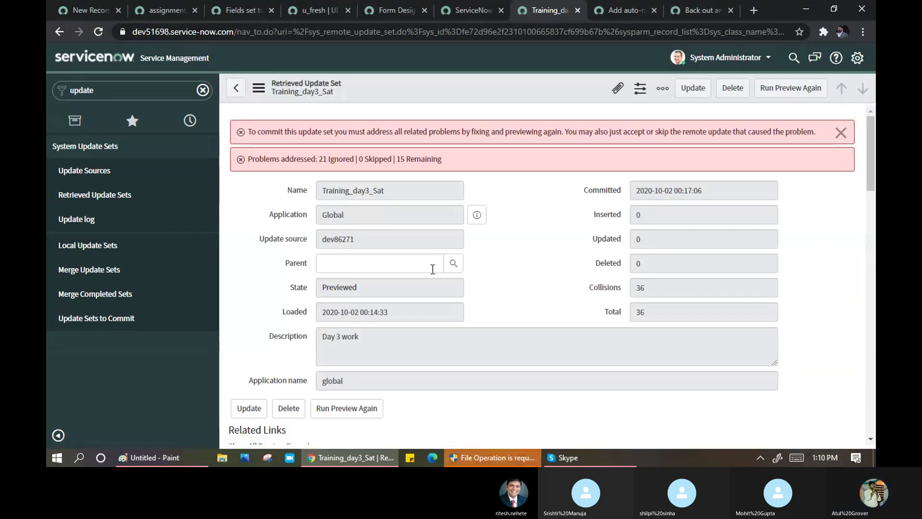
pyautogui.moveTo(279, 160); pyautogui.dragTo(350, 164)
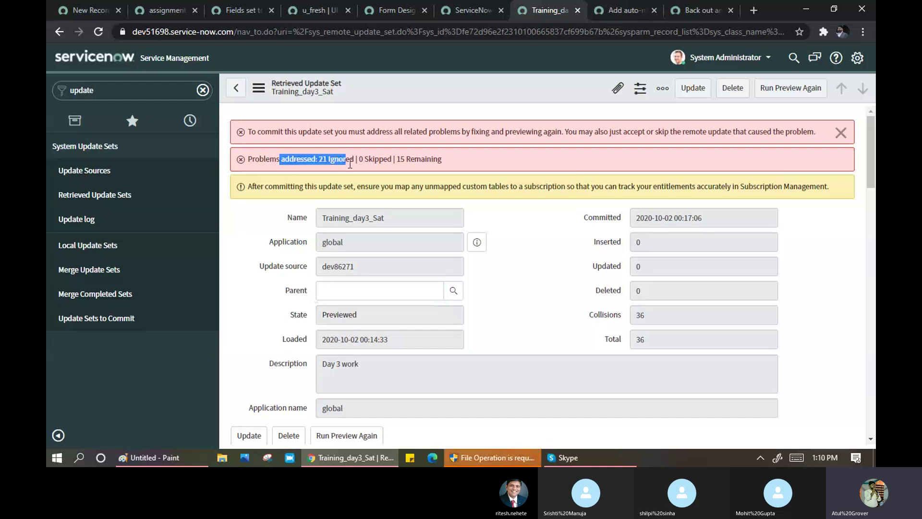
# - Select the remaining 15 preview problem rows and accept their remote updates as well
pyautogui.scroll(-10, 495, 290)
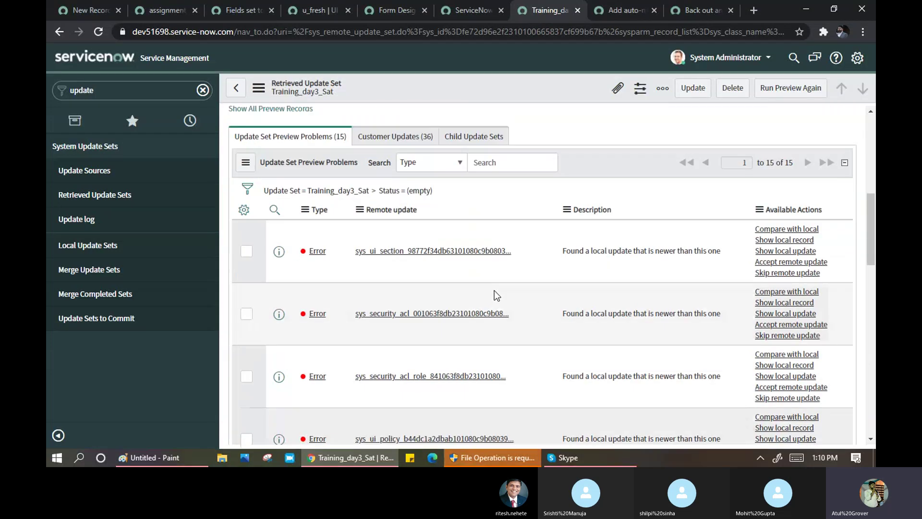
pyautogui.scroll(-3, 317, 378)
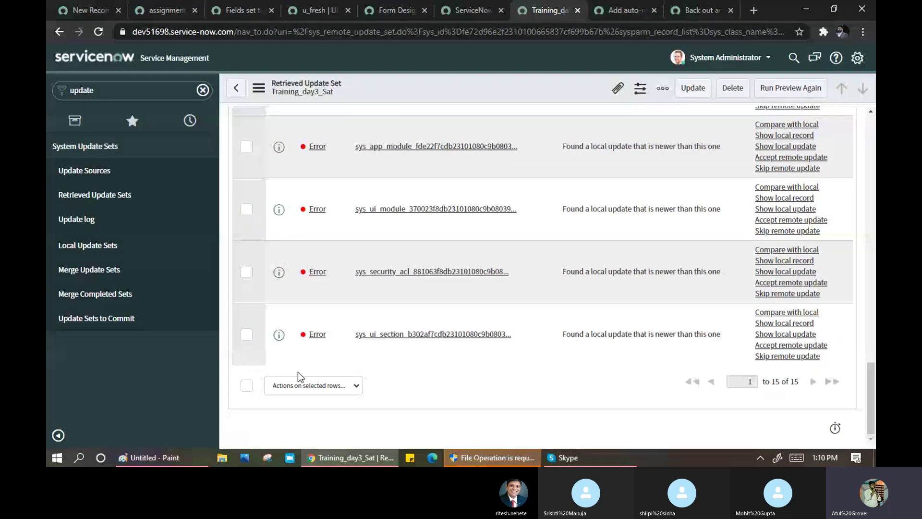
pyautogui.click(246, 385)
pyautogui.click(312, 391)
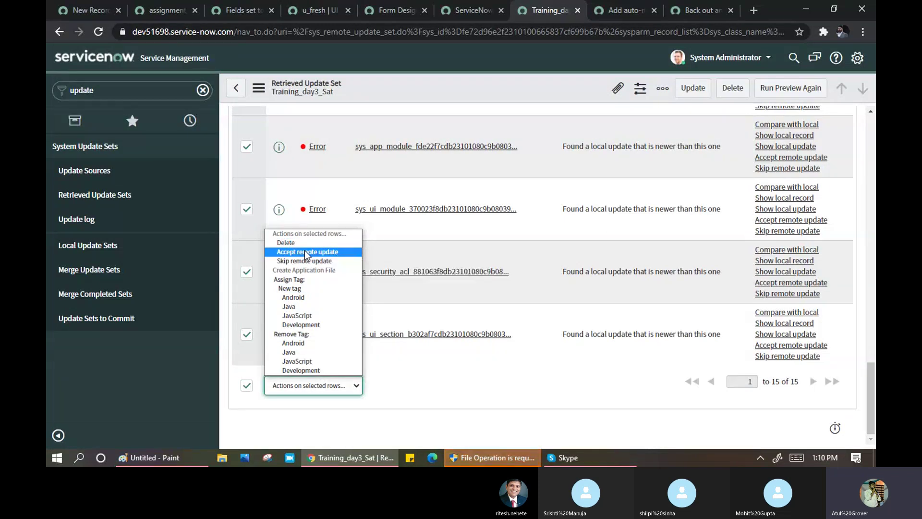
pyautogui.click(305, 251)
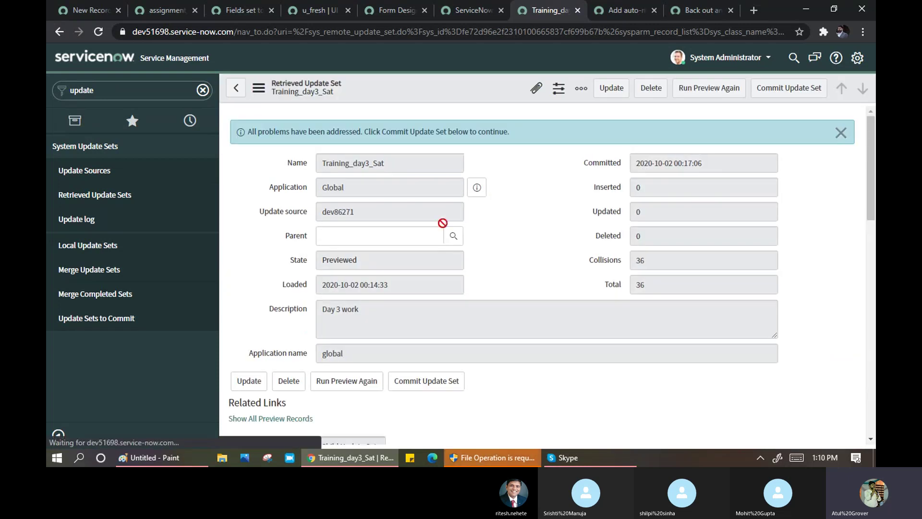
# - Commit the Training_day3_Sat update set and close the 100% Succeeded progress dialog
pyautogui.moveTo(299, 132); pyautogui.dragTo(517, 129)
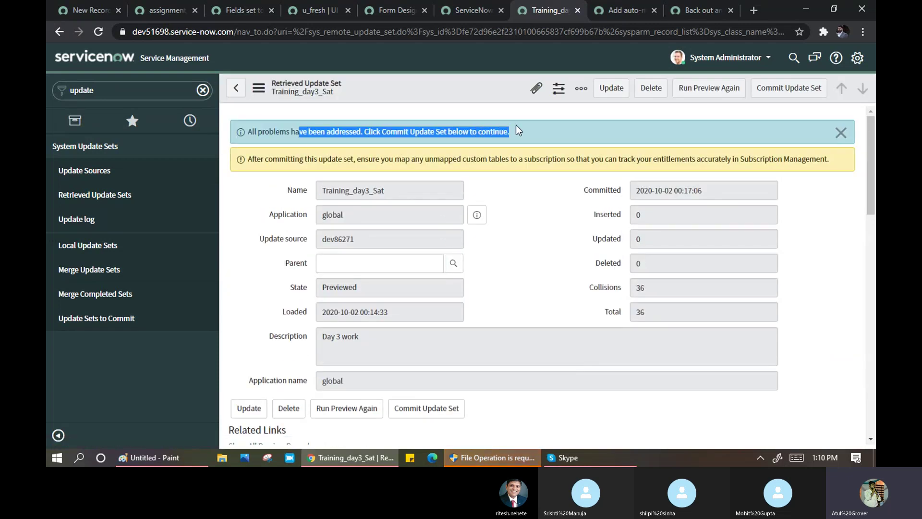
pyautogui.click(772, 96)
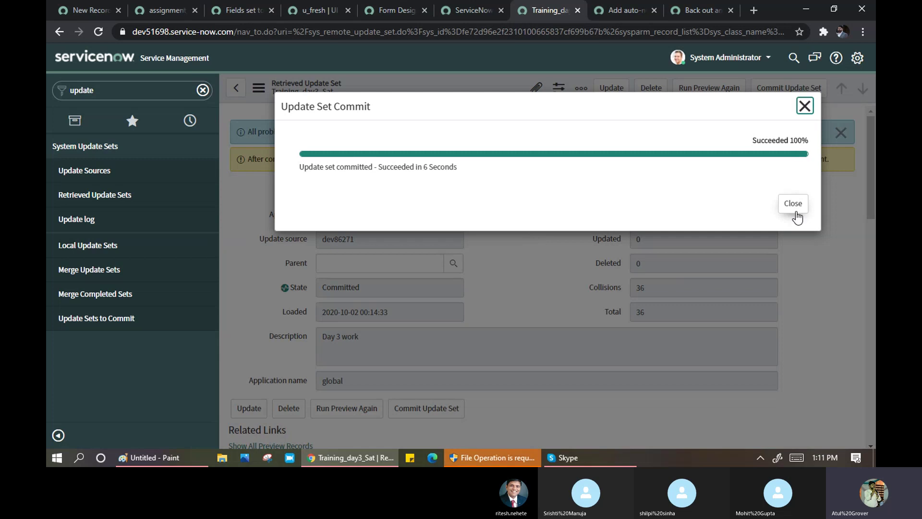
pyautogui.click(795, 204)
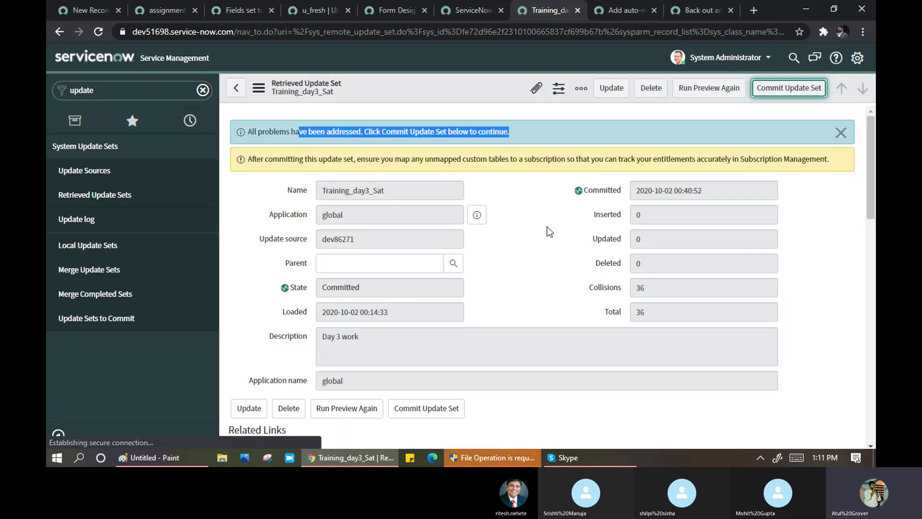
pyautogui.click(142, 92)
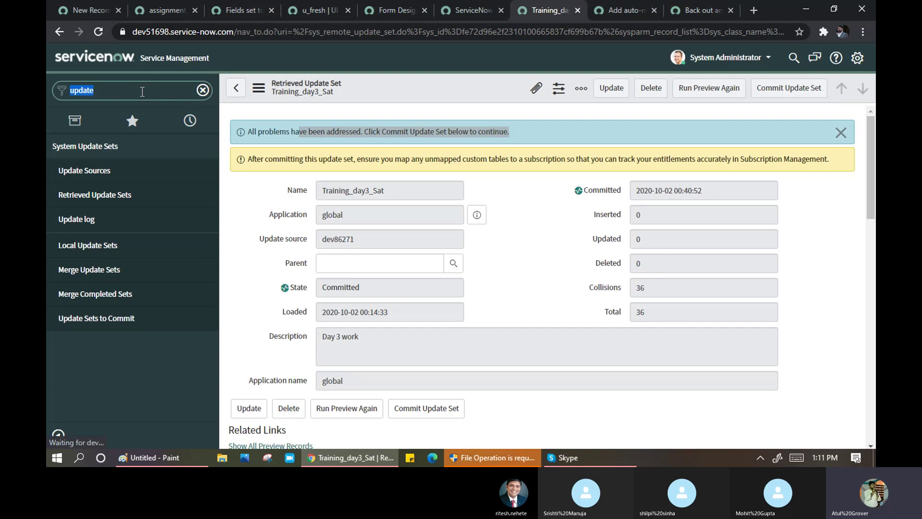
pyautogui.write('sund')
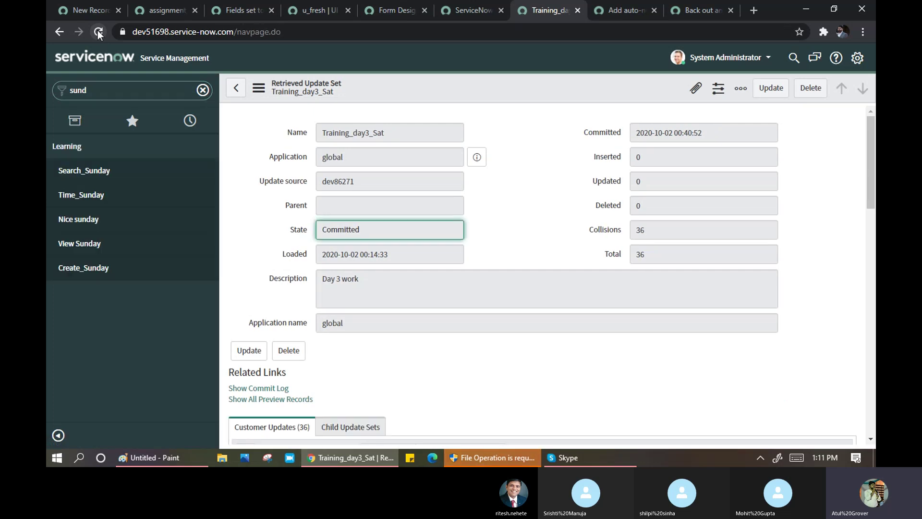
pyautogui.click(106, 172)
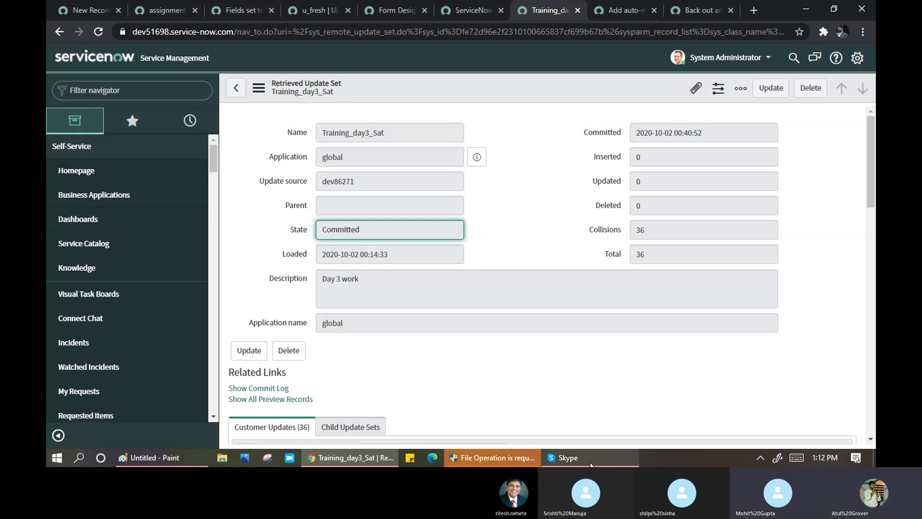
# - Switch from the browser to the Skype training call window using the taskbar
pyautogui.moveTo(591, 464)
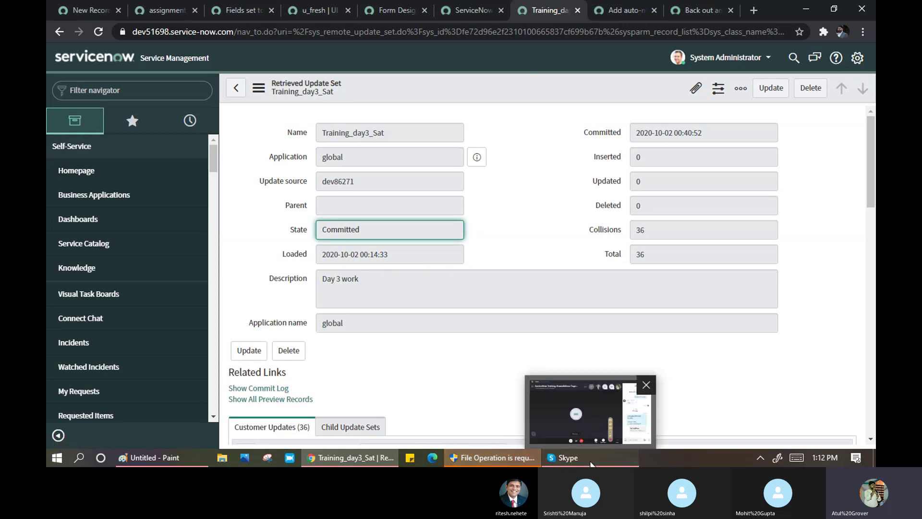
pyautogui.click(591, 461)
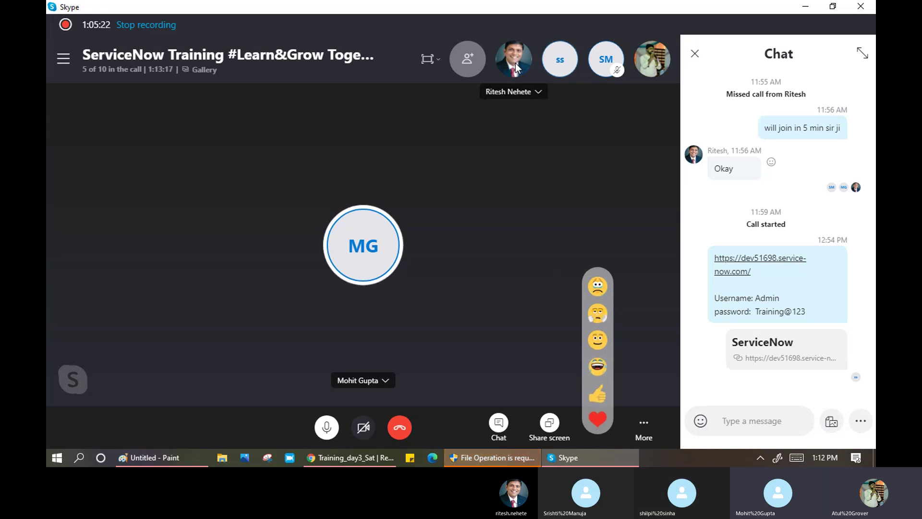
# - Hide the Skype chat panel and show the More menu containing Stop recording
pyautogui.click(695, 56)
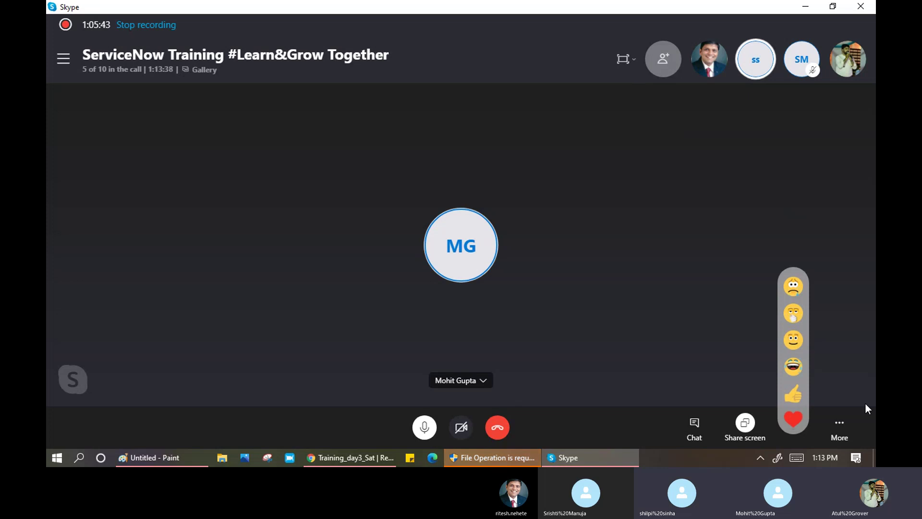
pyautogui.click(840, 422)
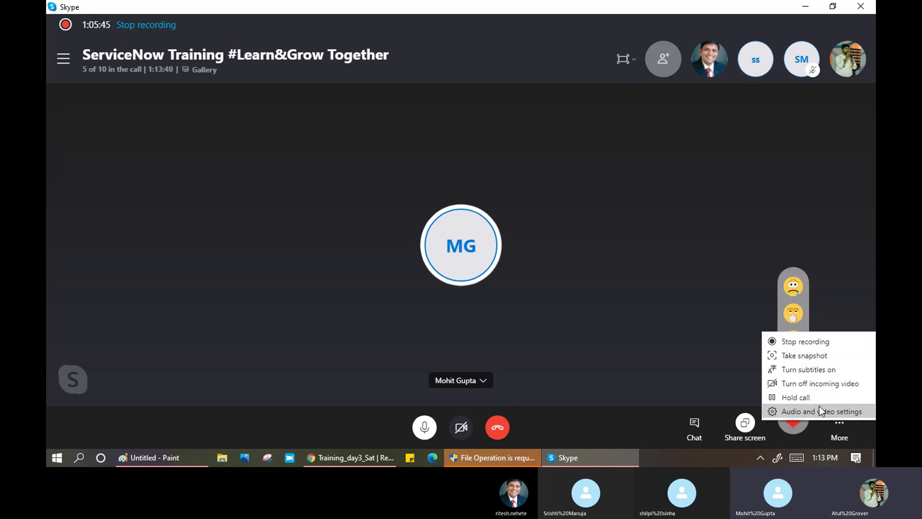